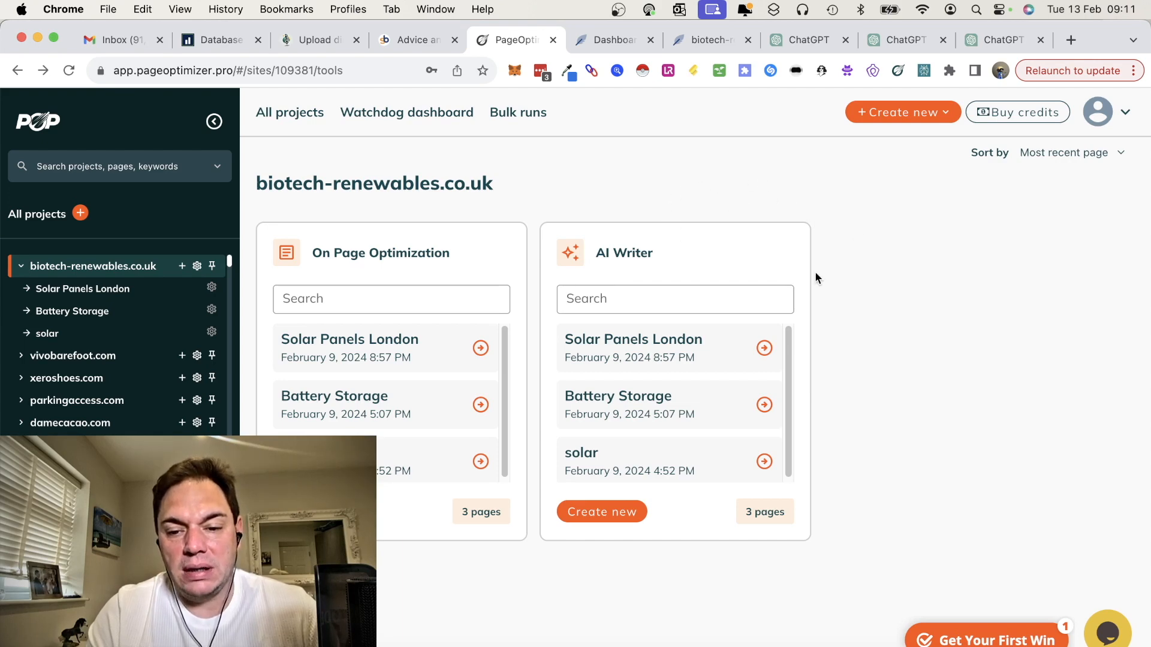
Step: Open trykeywordspy.com in a new browser tab and sign in to SEO Co-Pilot with the personal Google account
click(1070, 46)
text(trykeywordspy.com)
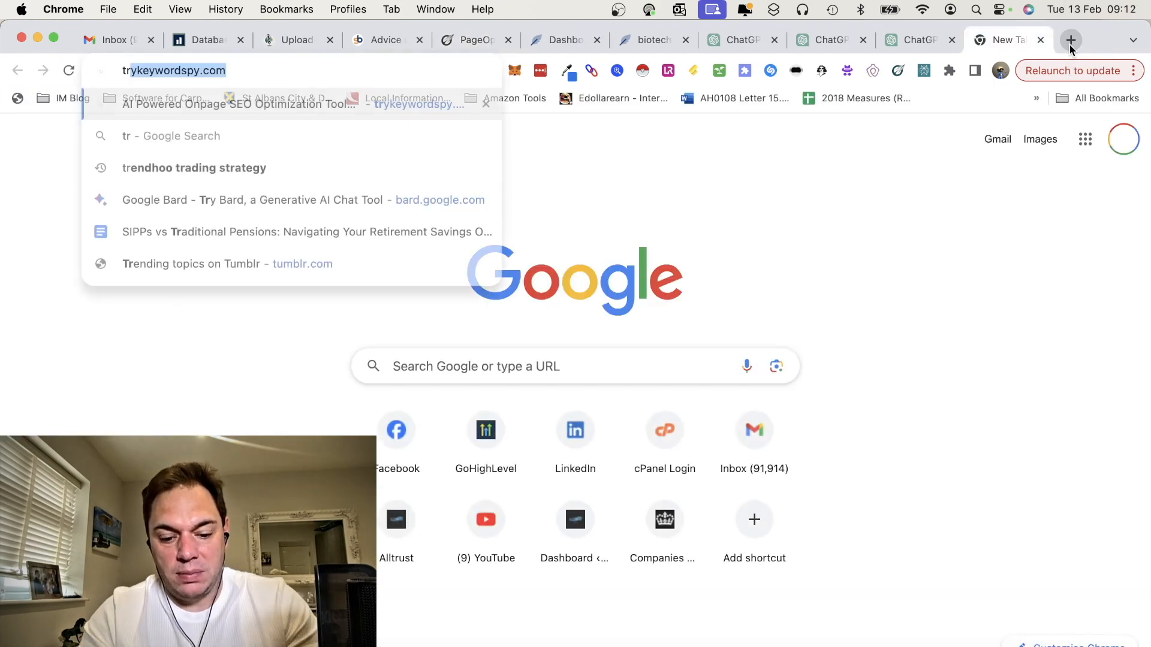
key(Return)
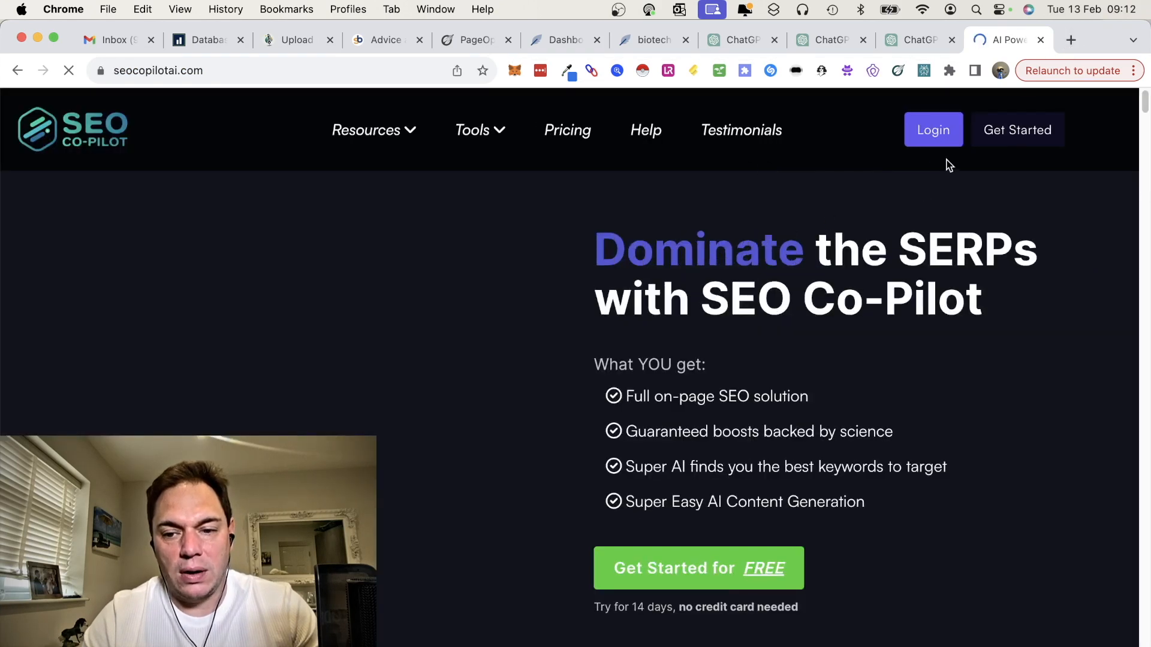
click(927, 133)
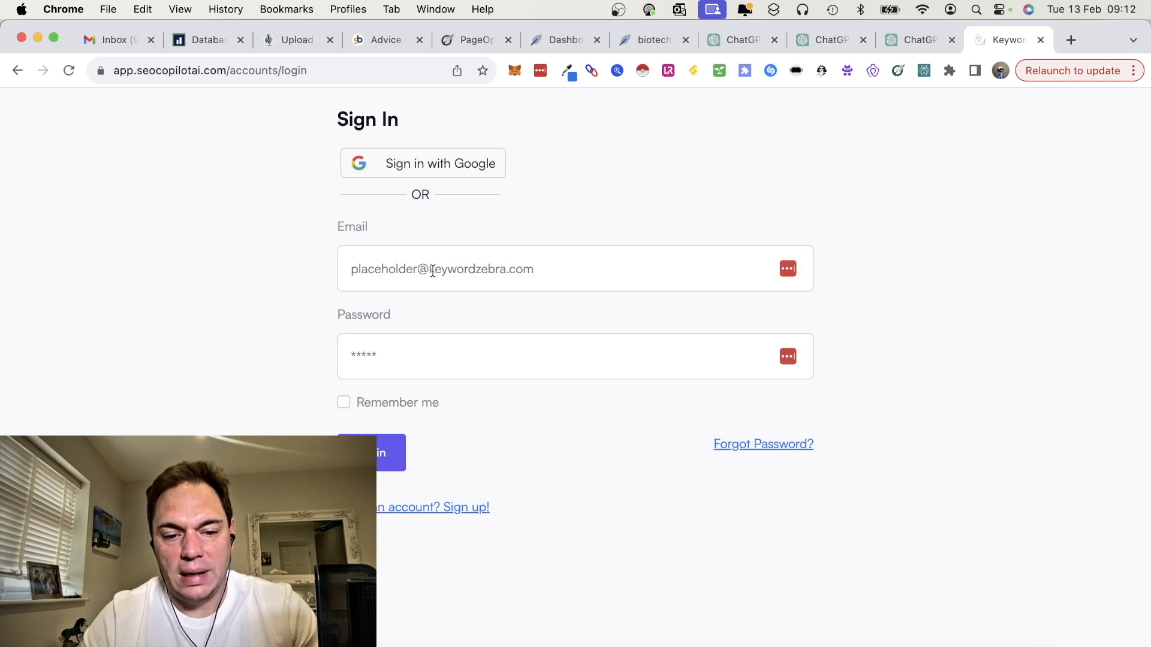
click(419, 162)
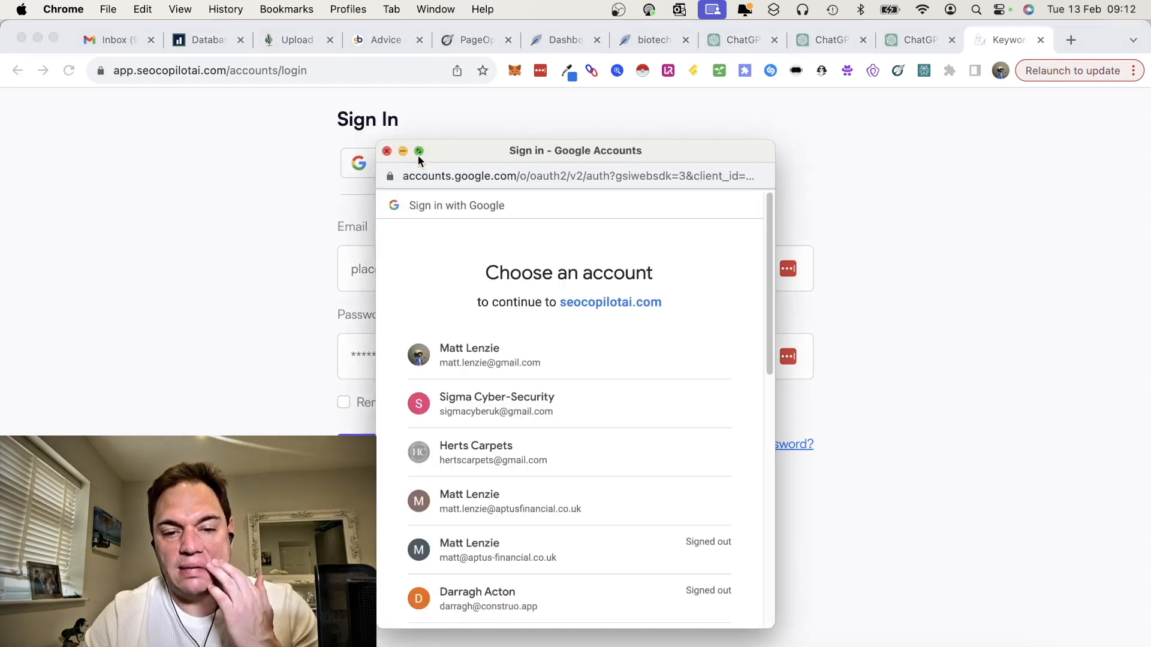
click(478, 357)
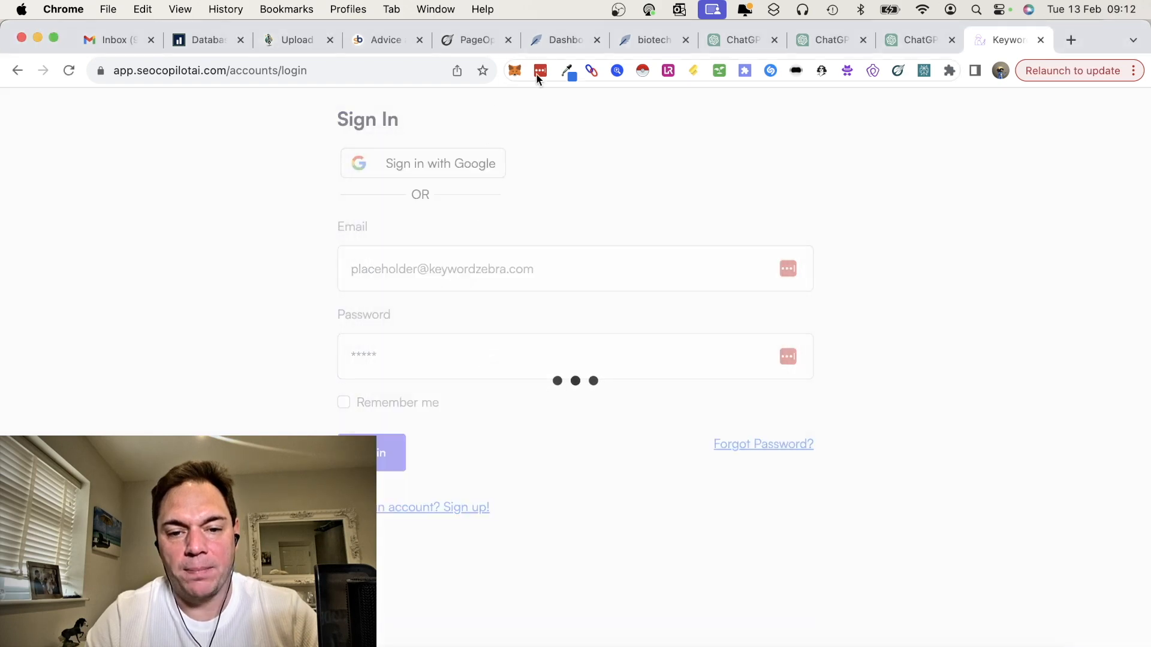
Step: Review the already open PageOptimizer Pro project, the NeuronWriter content queries and the two ChatGPT article-writing GPTs
click(475, 41)
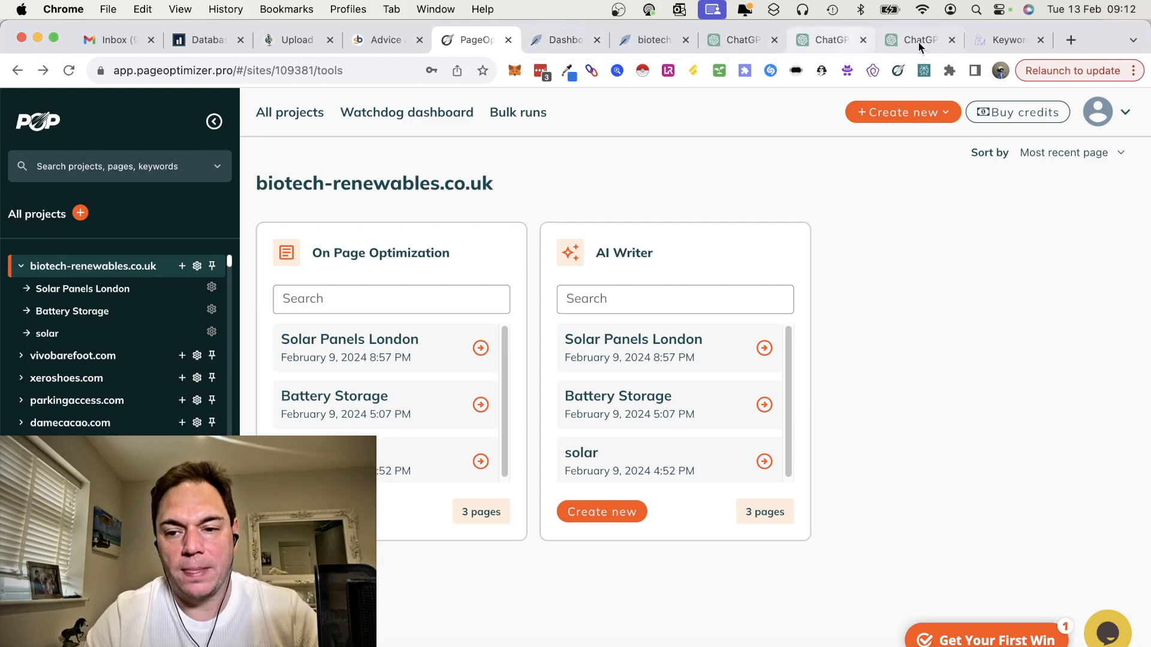
click(642, 39)
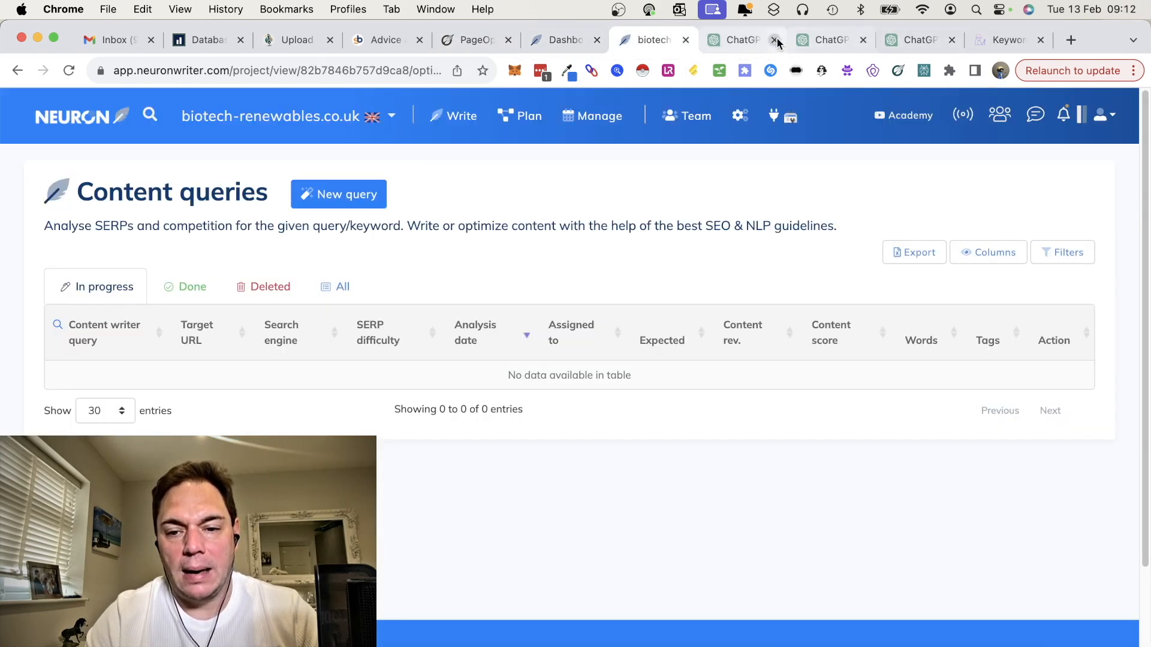
click(825, 41)
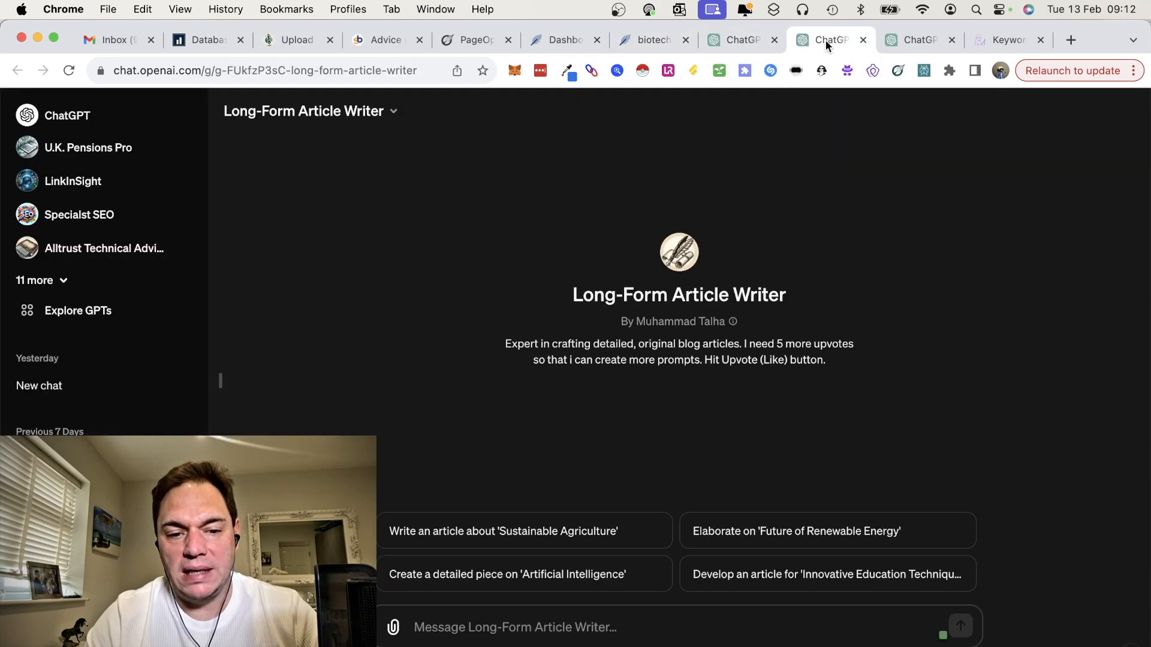
click(913, 41)
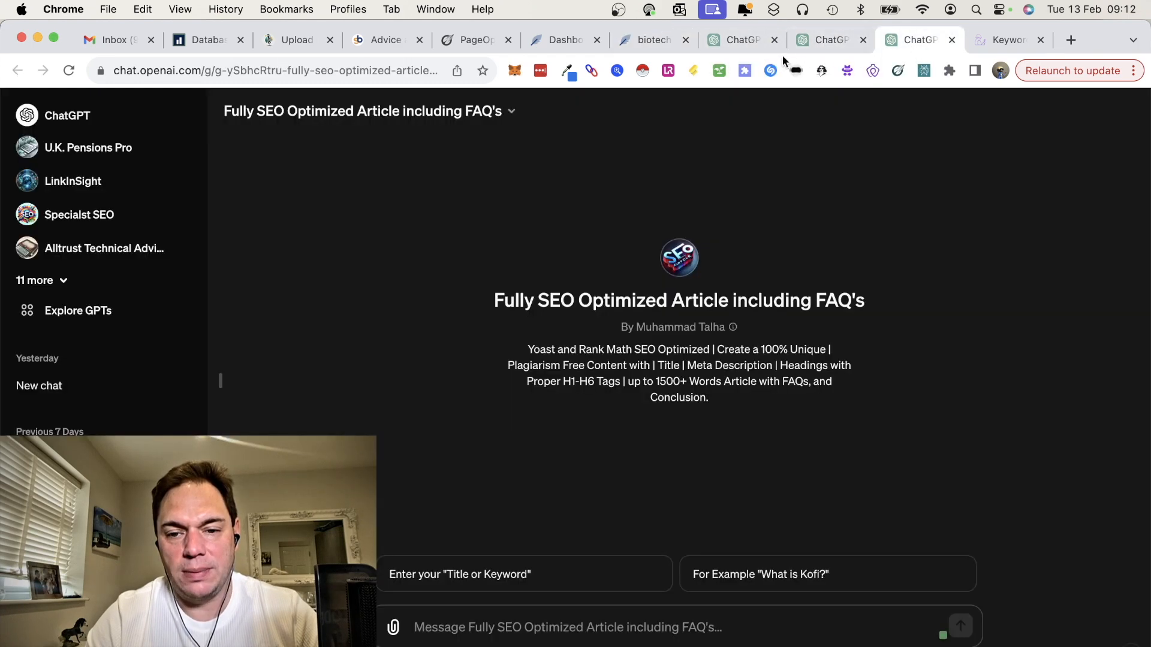
Step: Switch to the ChatGPT GPT store page and open Income Stream Surfer's SEO Content Writer from the saved GPTs
click(747, 45)
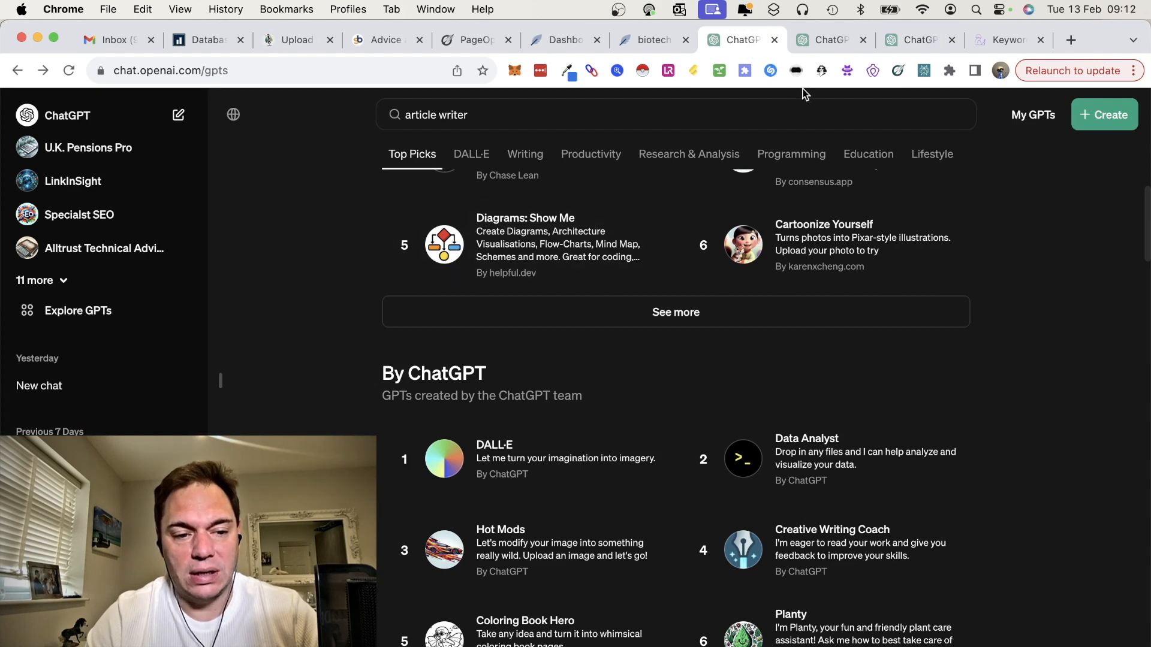
click(58, 282)
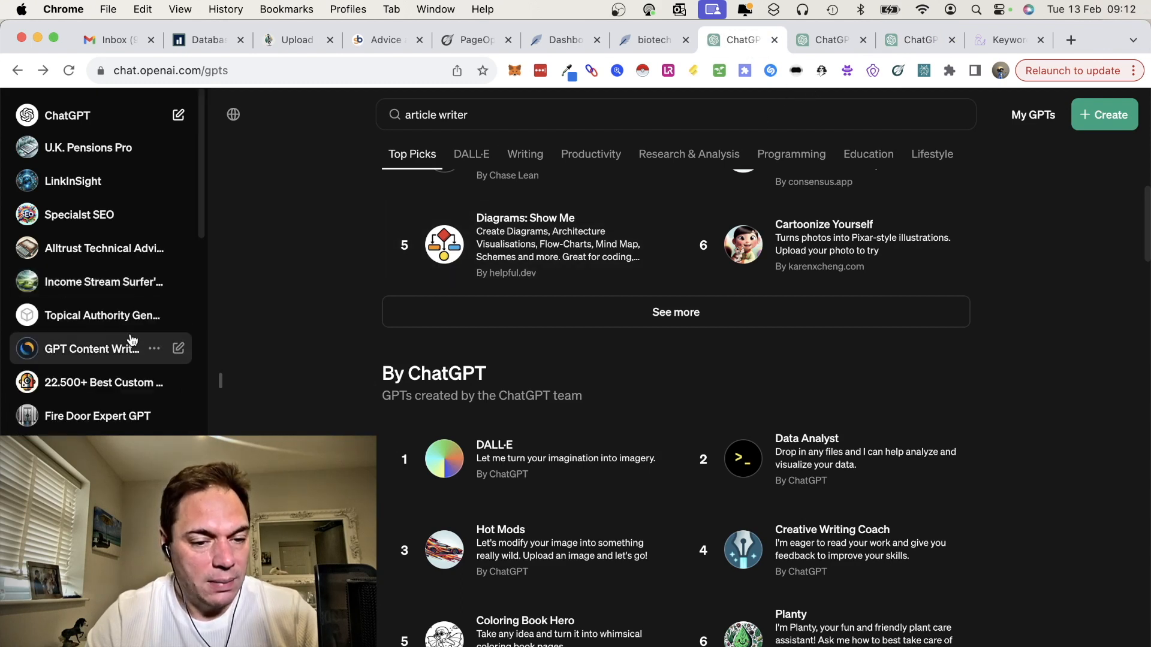
click(110, 285)
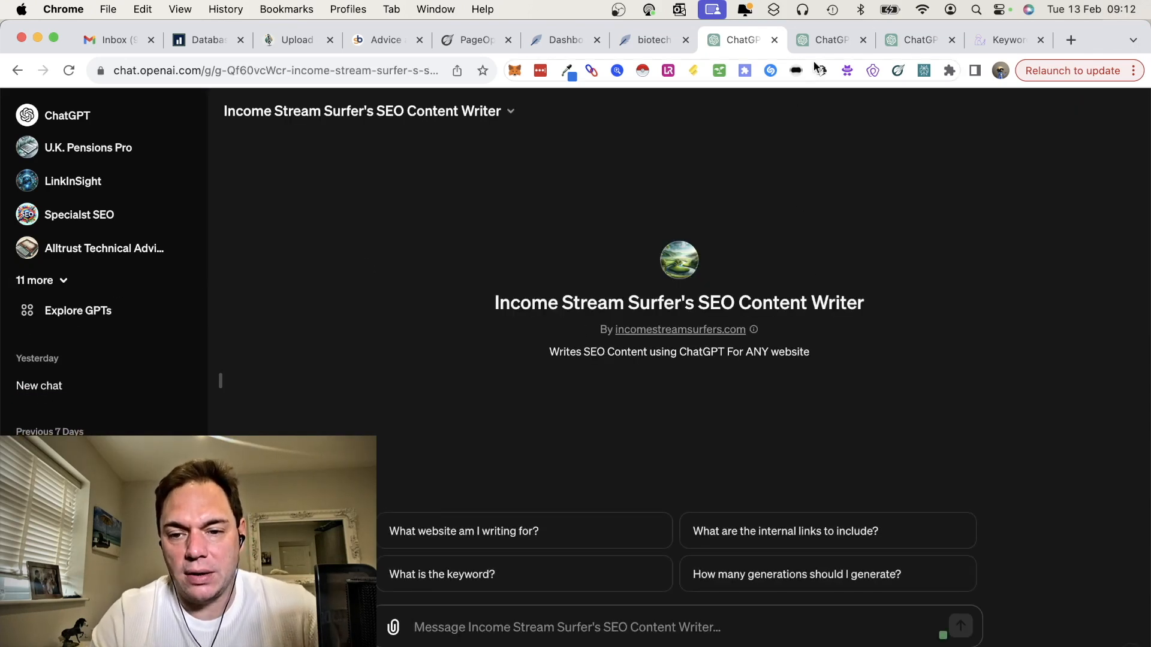
Step: Look over the Long-Form Article Writer and Fully SEO Optimized Article including FAQ's GPTs
click(819, 37)
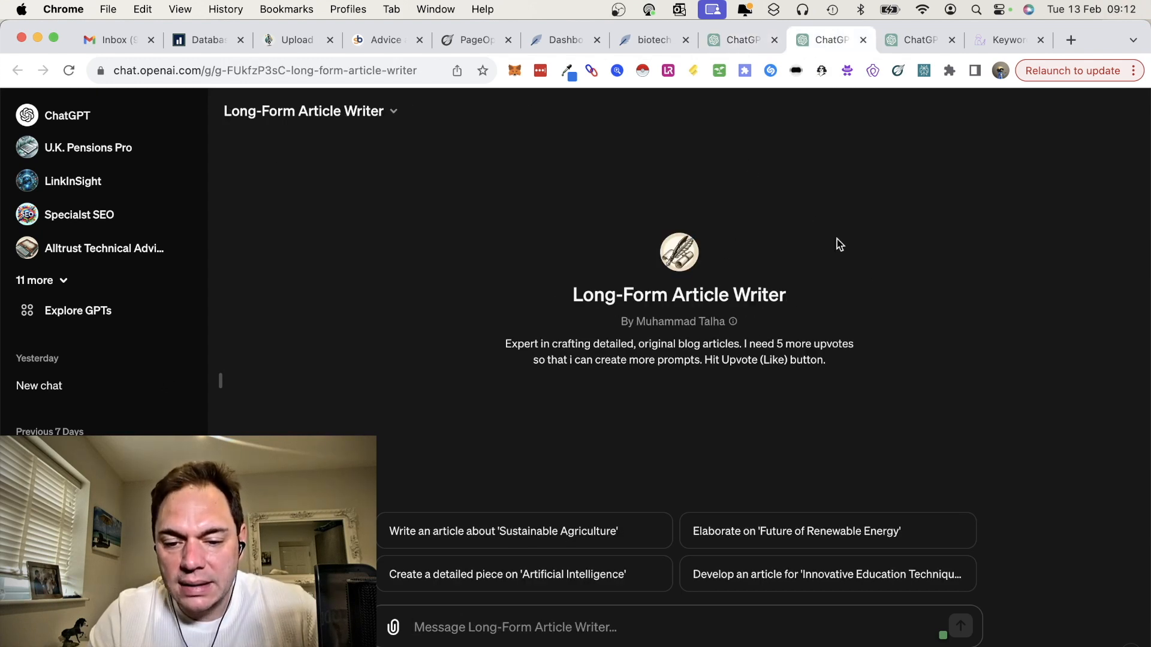
click(917, 42)
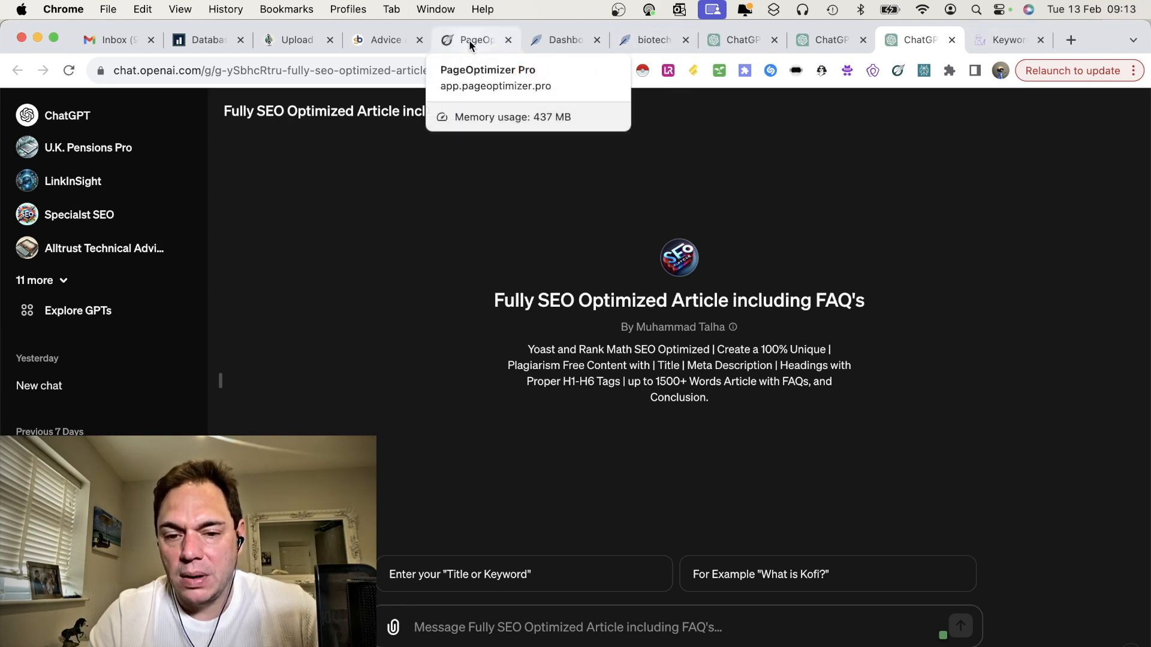
click(961, 646)
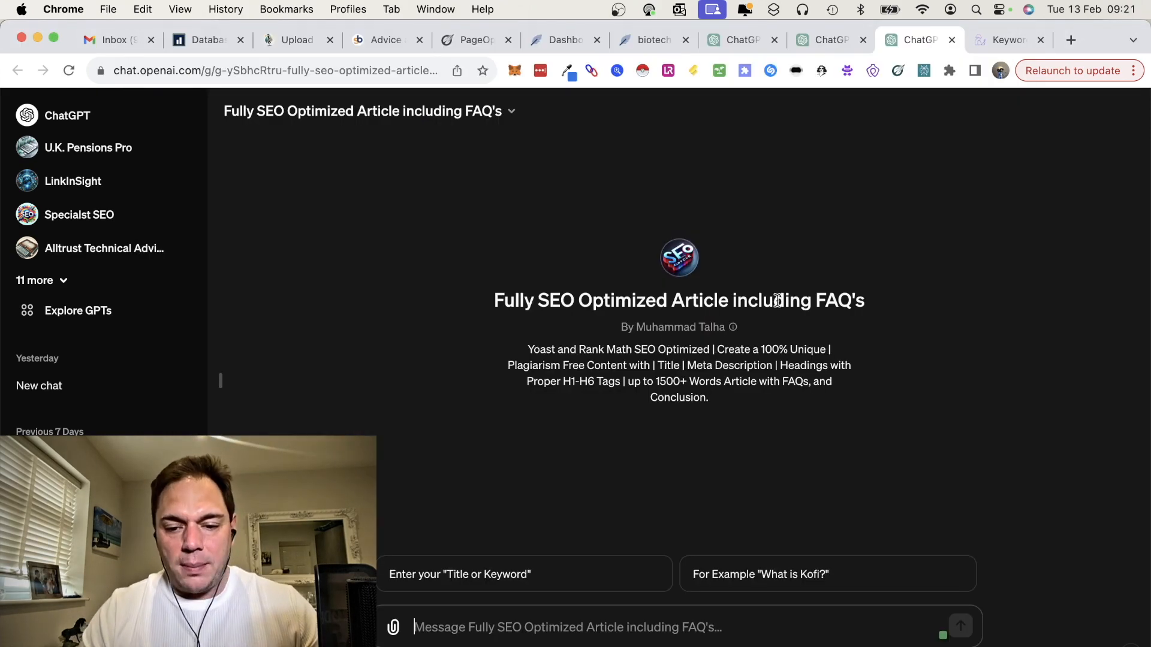
Step: Switch to SEO Co-Pilot, open Keyword Discovery and enter the seed keyword under Start with Keywords
click(999, 41)
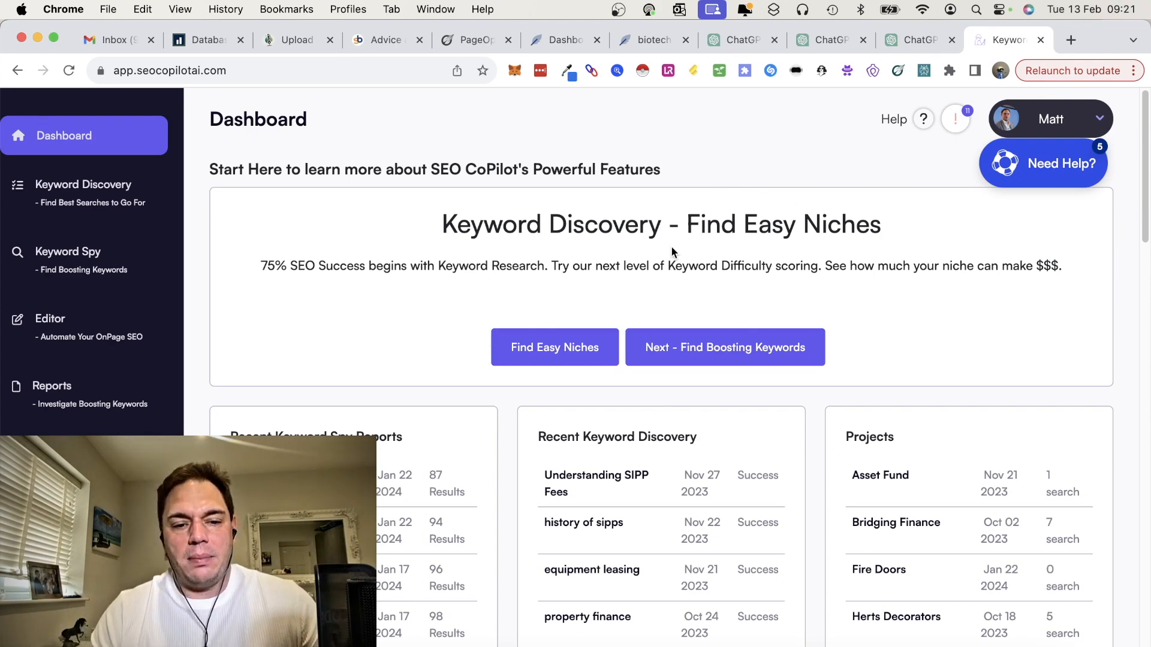
mouse_move(95, 192)
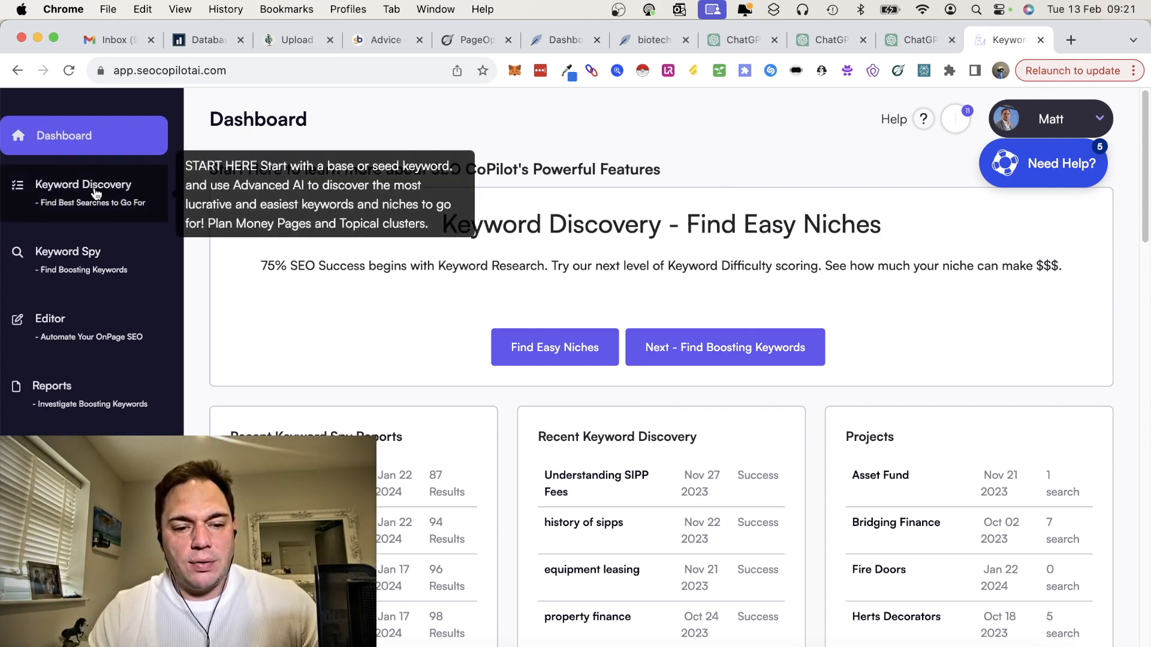
click(95, 188)
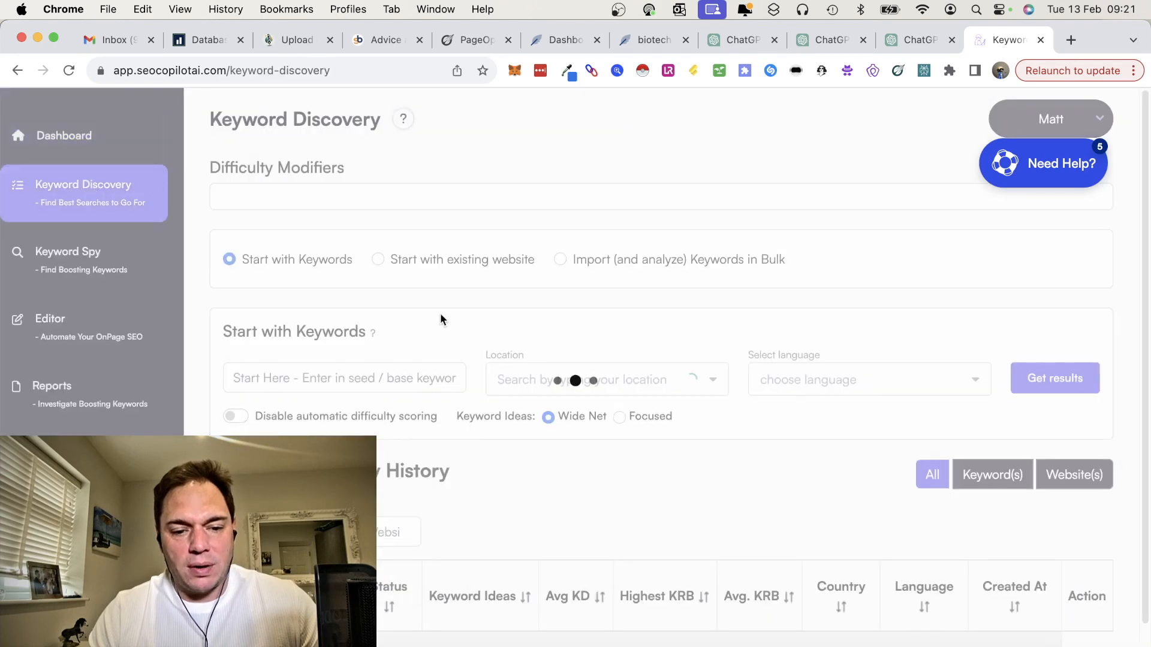
click(305, 446)
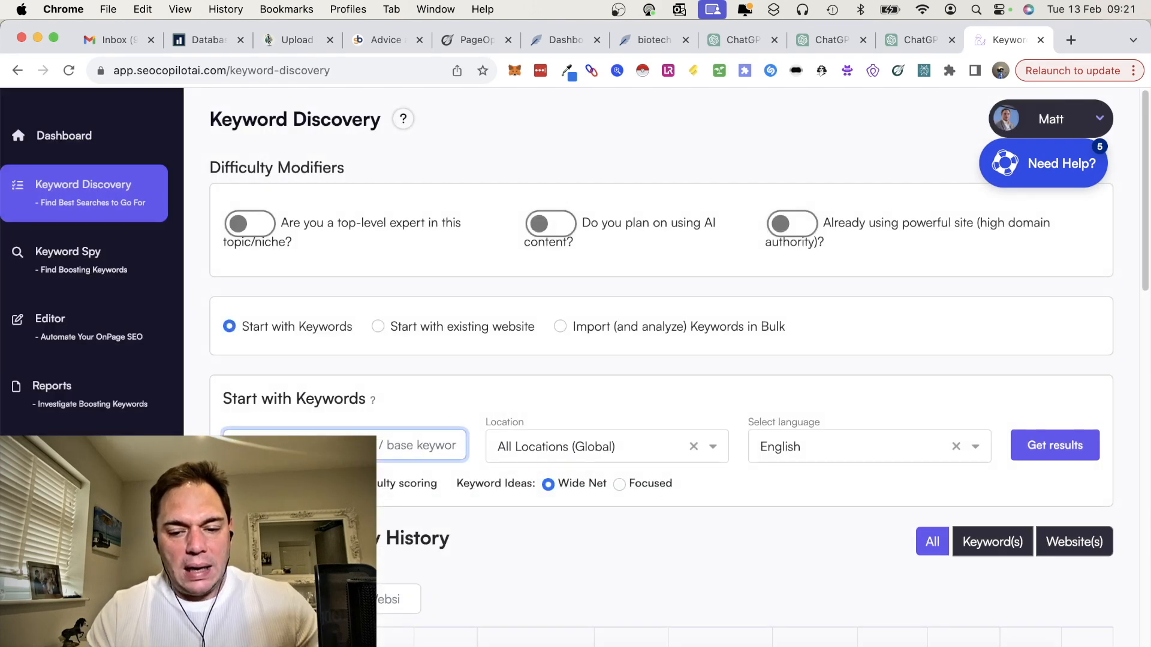
text(bi)
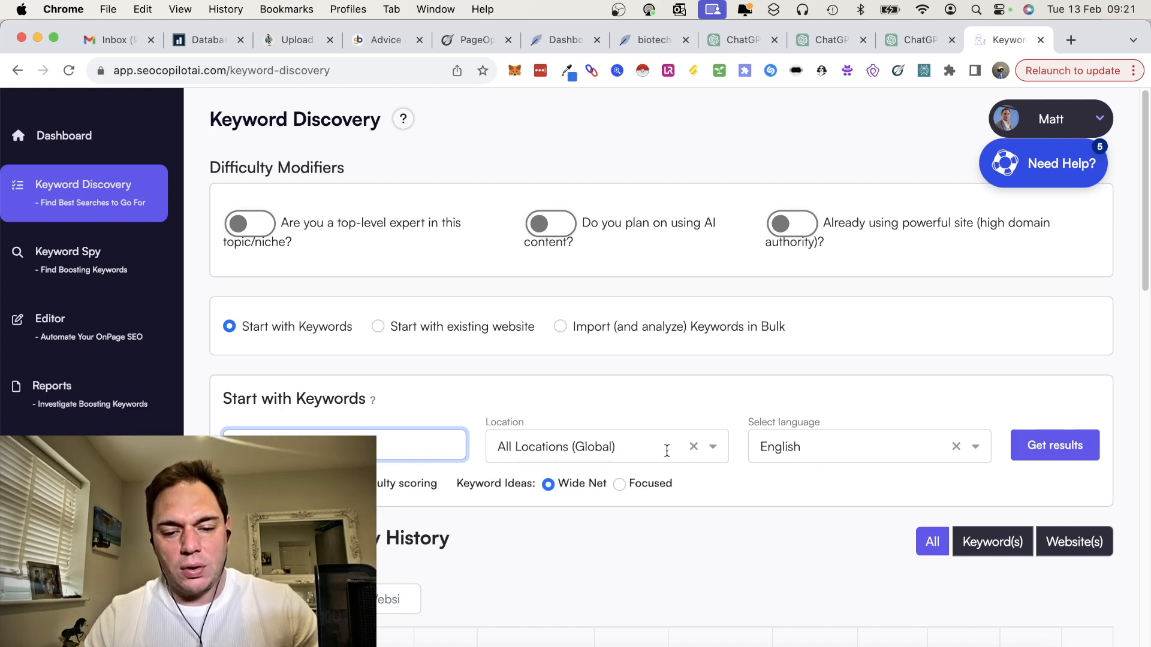
Step: Set the search location to England, United Kingdom and run the keyword discovery in English
click(714, 450)
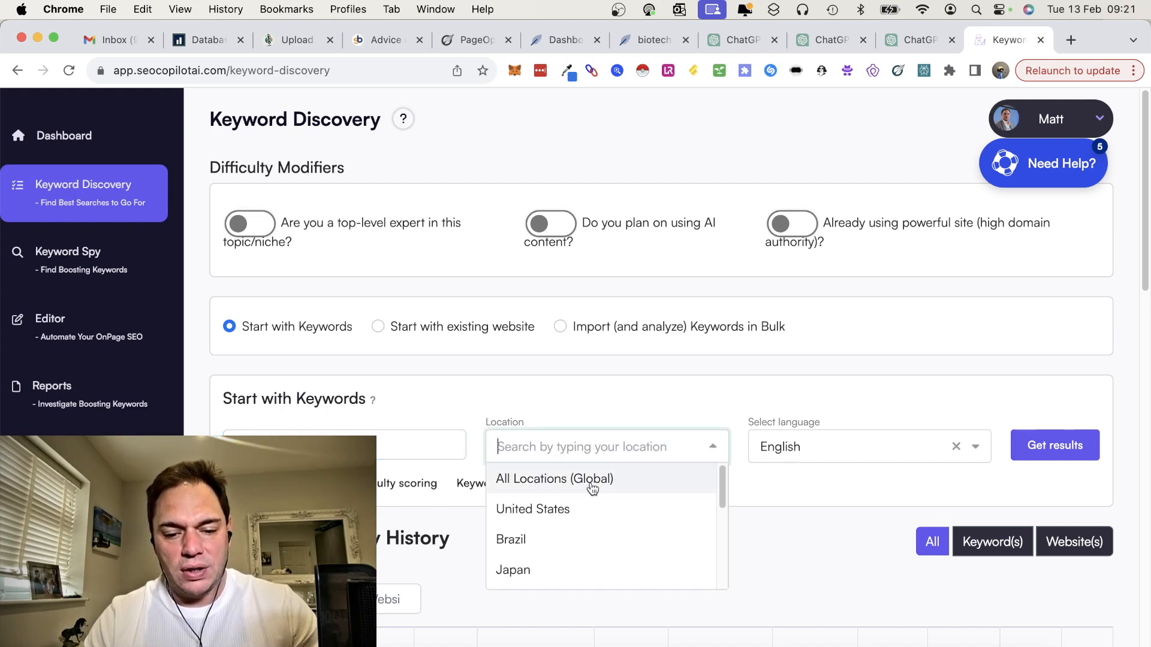
text(united)
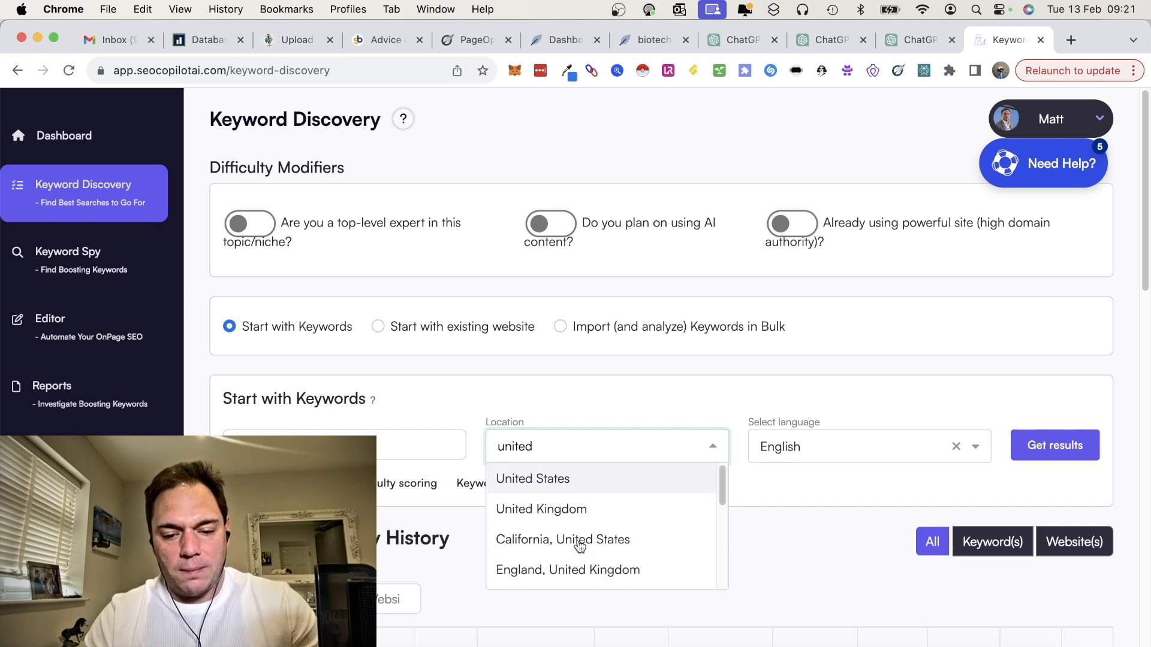
click(578, 541)
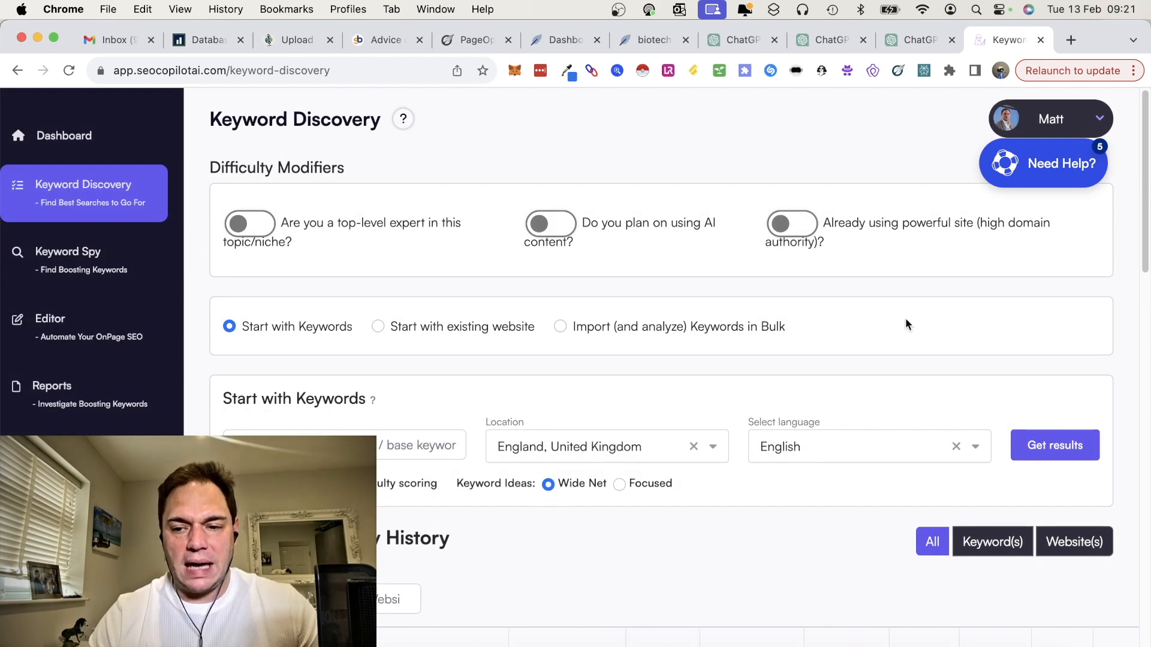
scroll(830, 399, down, 5)
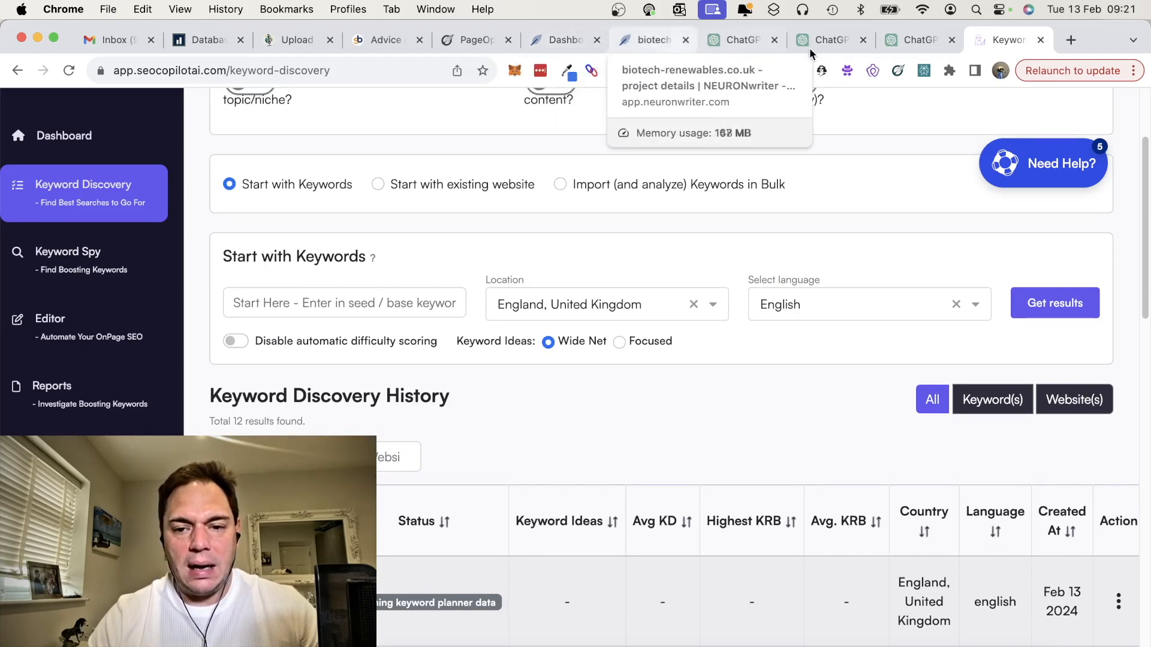
click(735, 37)
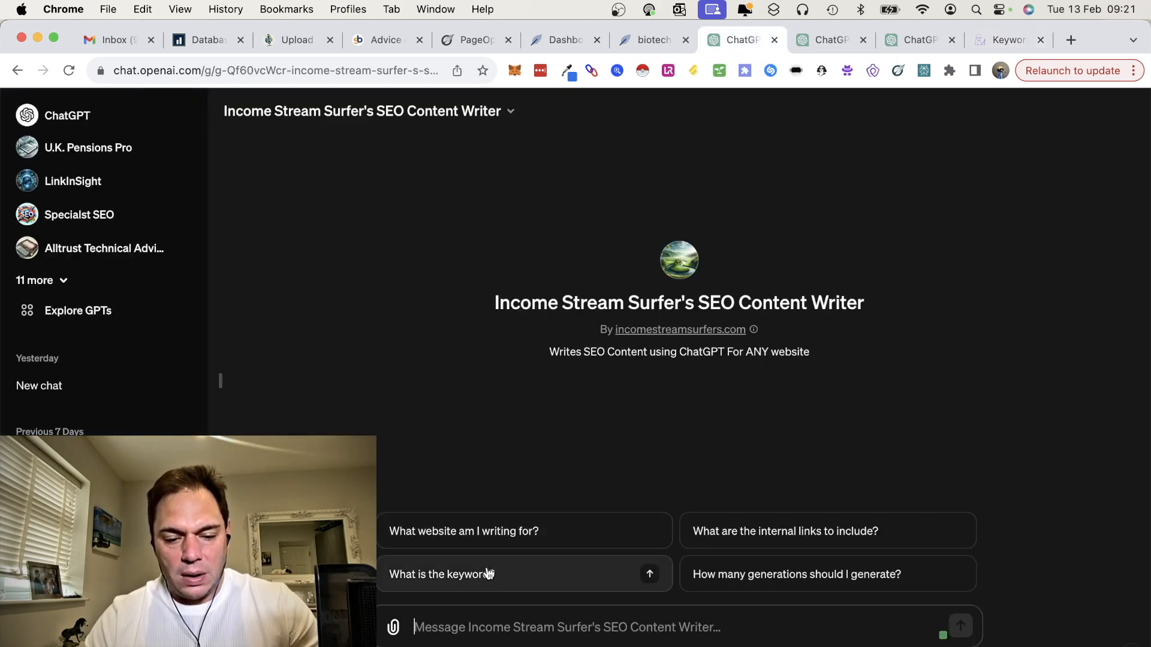
click(517, 575)
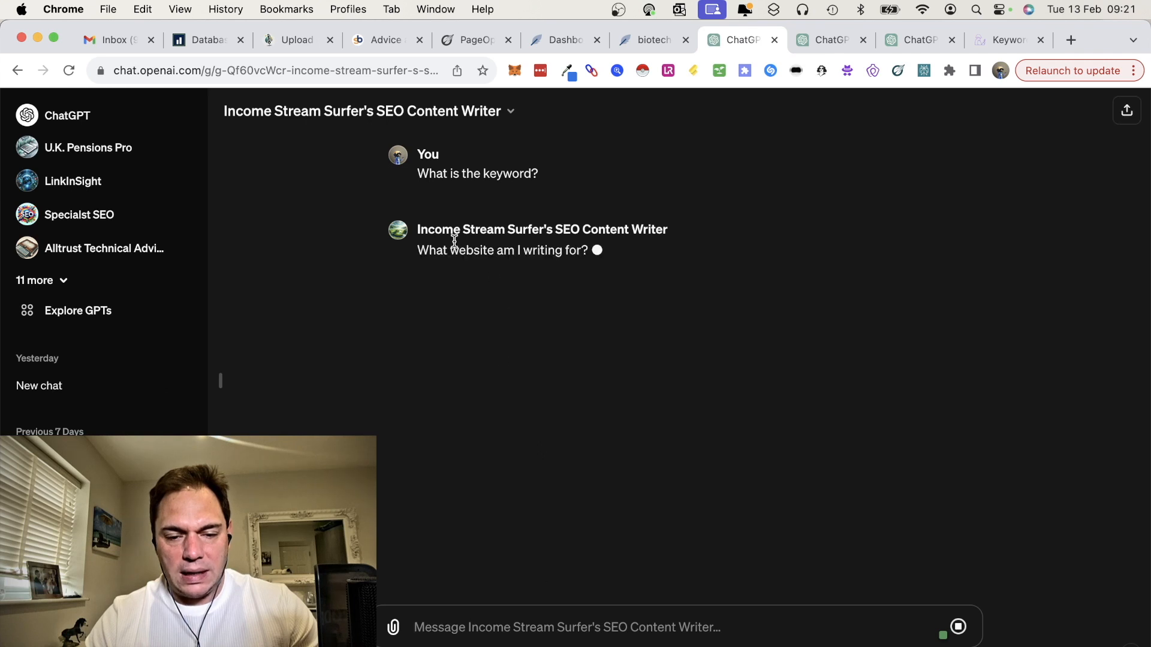
text(https://biotech-renewables.co.uk)
key(Return)
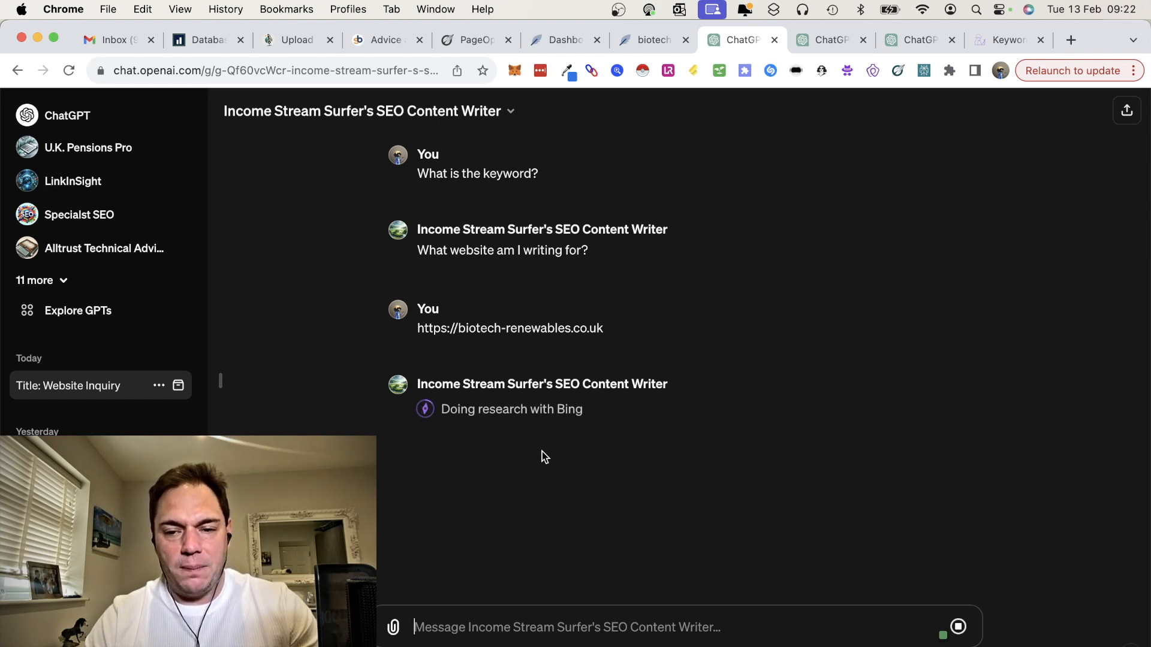
Step: Send the Long-Form Article Writer the prompt "Write a detailed article about solar panels, consider it pillar content for a website."
click(821, 45)
text(Write a detailed article about solar pa)
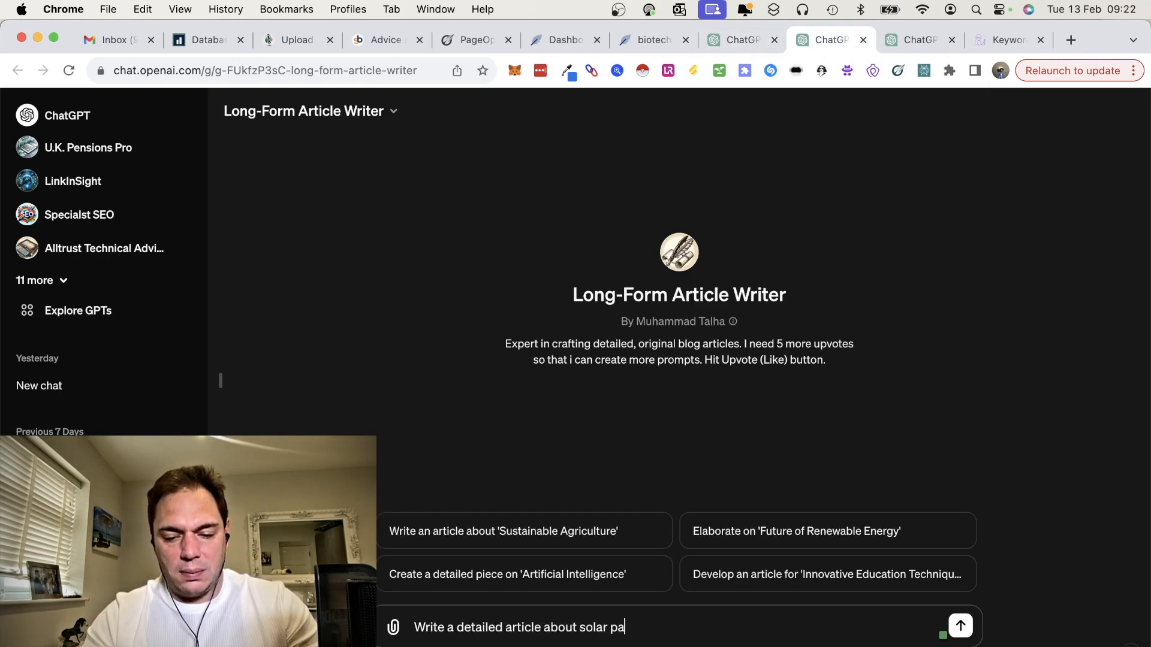
text(nels, consider i)
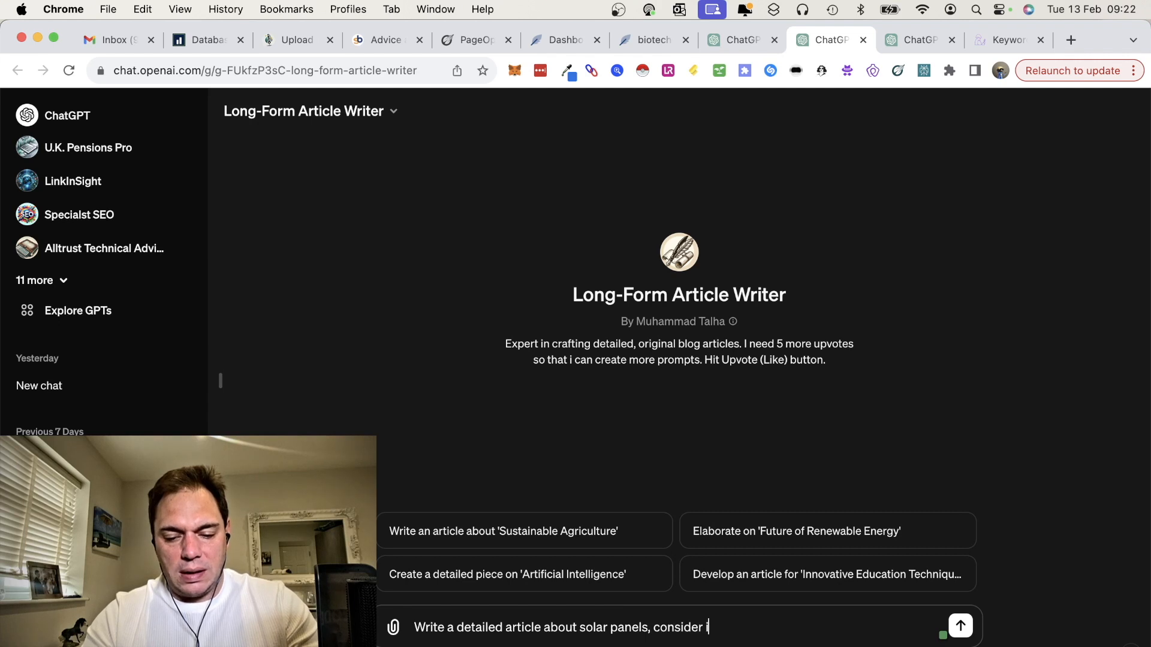
text(t pillar conten)
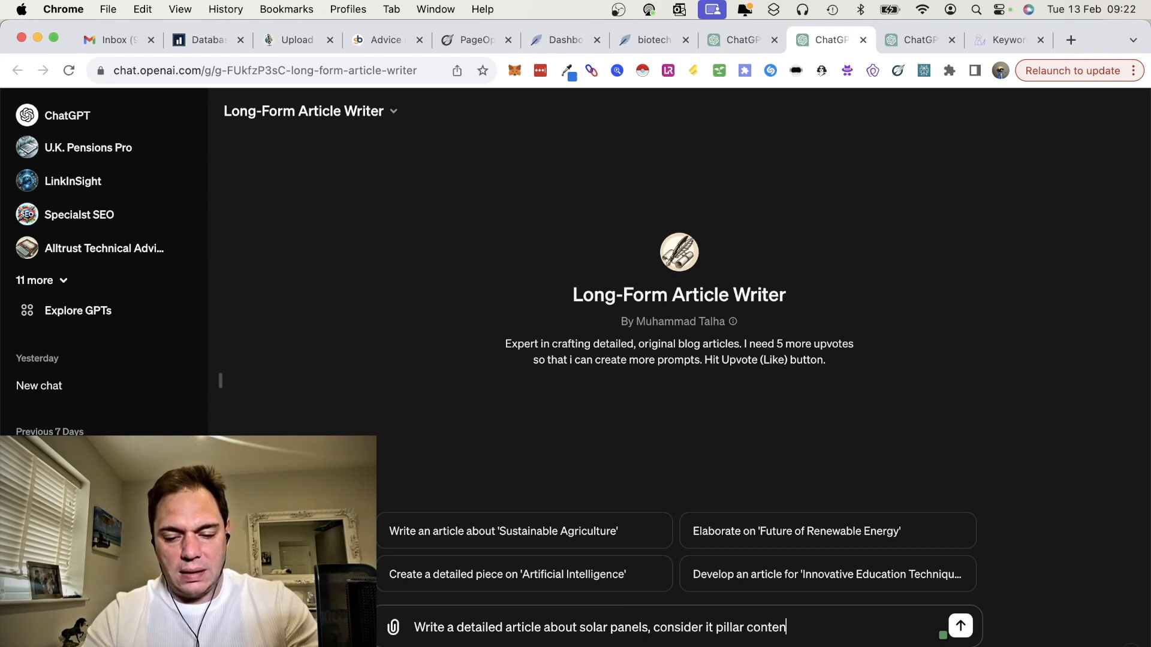
text(t for a website.)
key(Return)
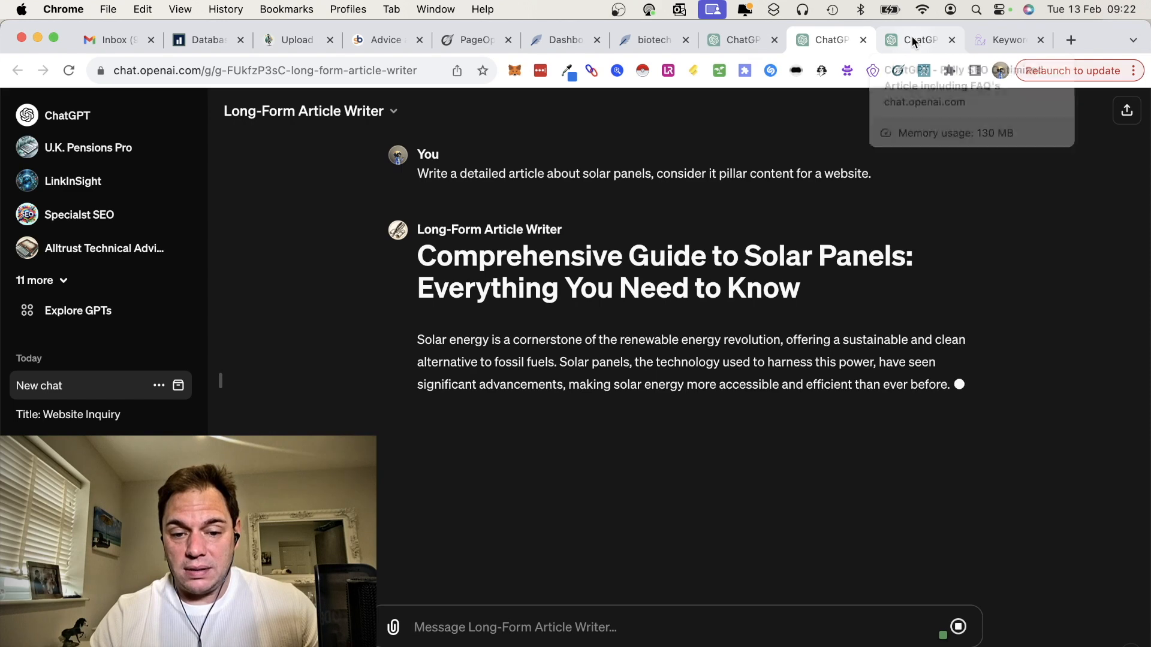
Step: Ask Income Stream Surfer's SEO Content Writer to write a long form article about Solar Panels, and return to the Long-Form Article Writer chat
click(757, 48)
text(ng form)
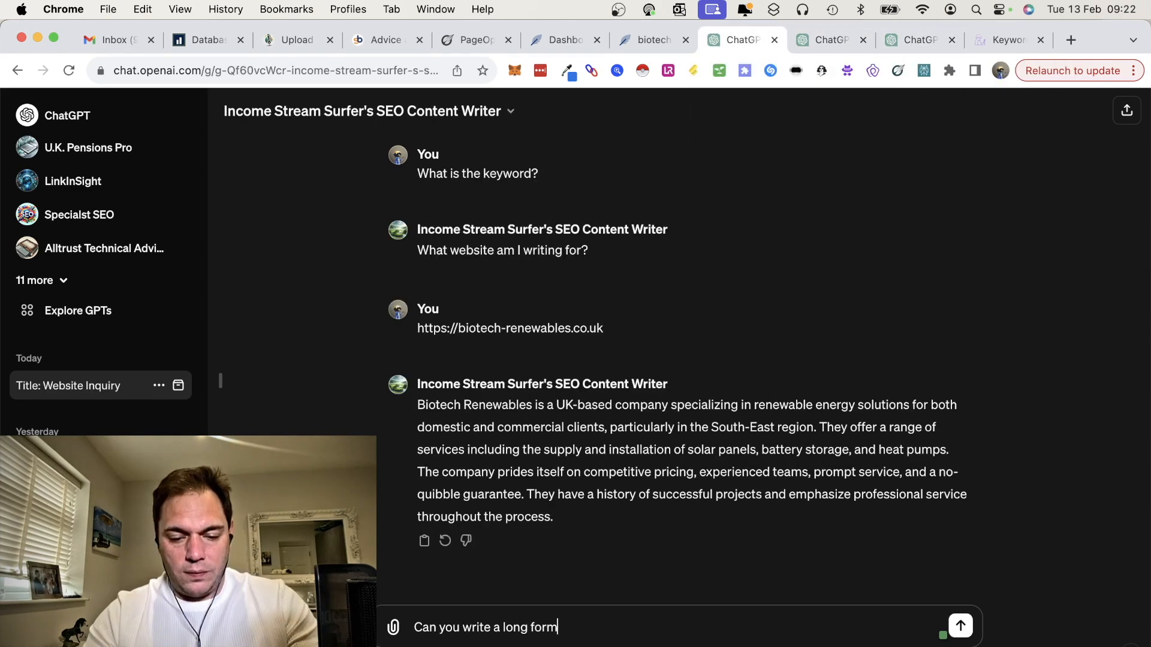
text( article about )
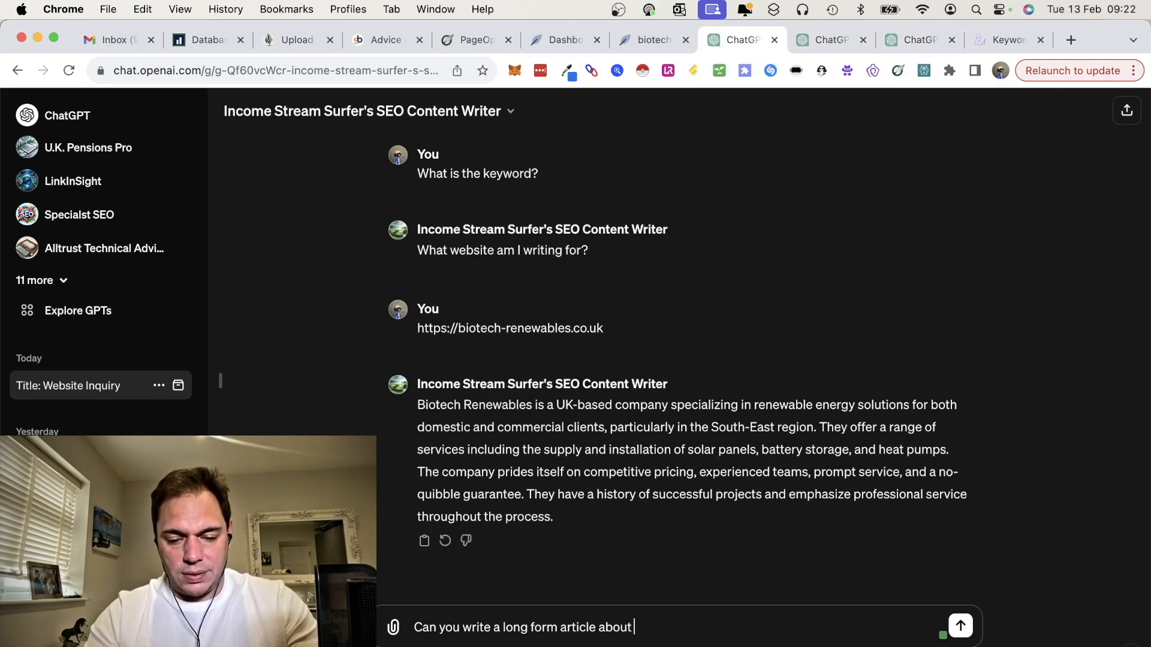
text(Solar Panels, th)
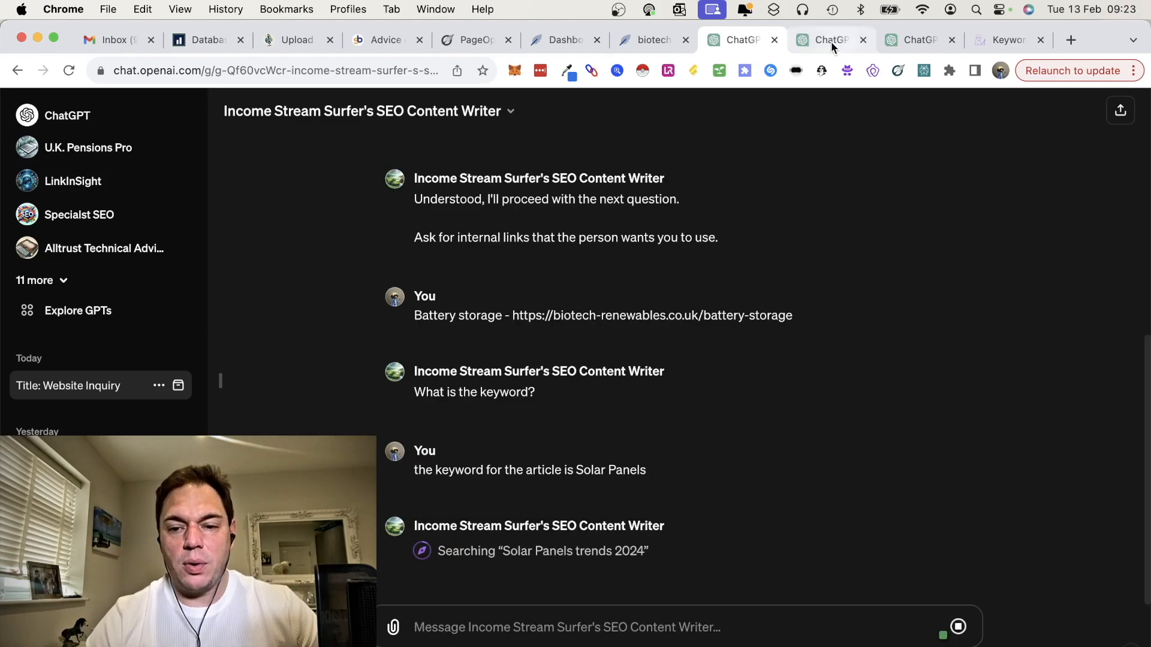
click(831, 41)
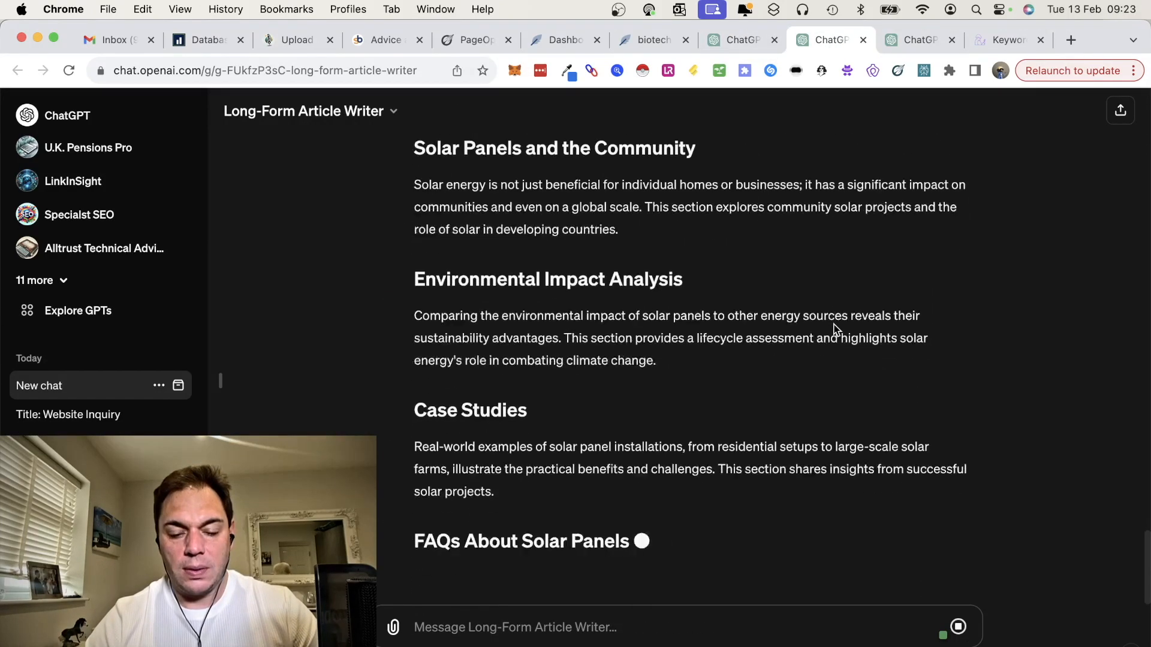
Step: Switch to NeuronWriter and start a new content query for "solar panels" in the biotech-renewables.co.uk project, with United Kingdom and English
scroll(717, 208, up, 2)
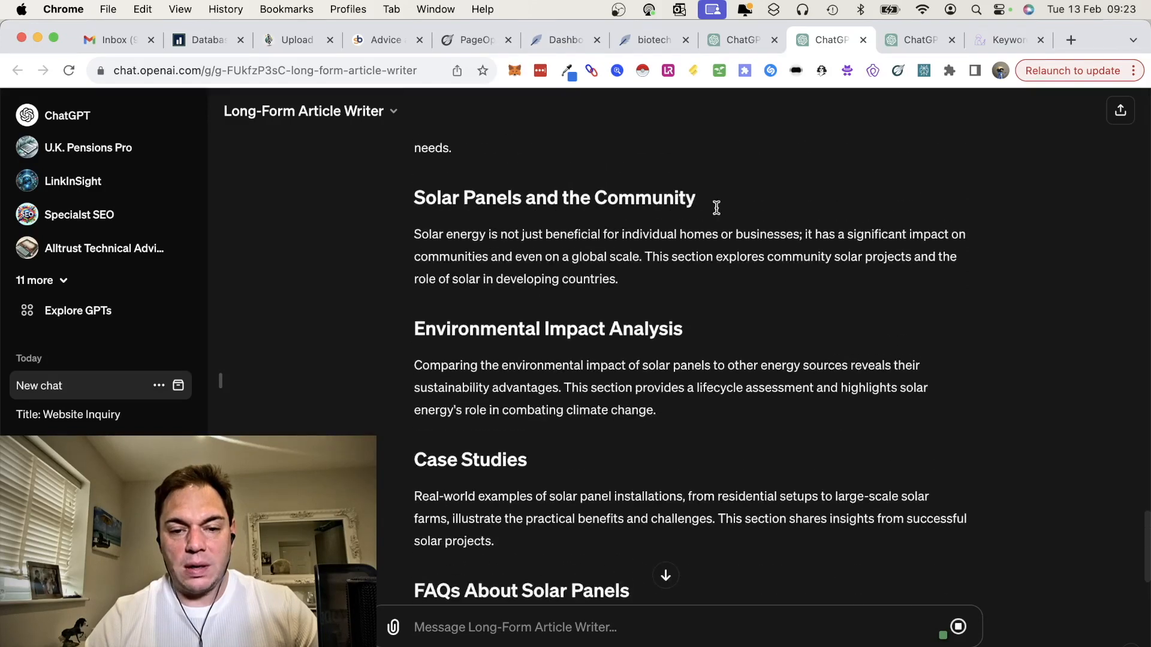
click(553, 42)
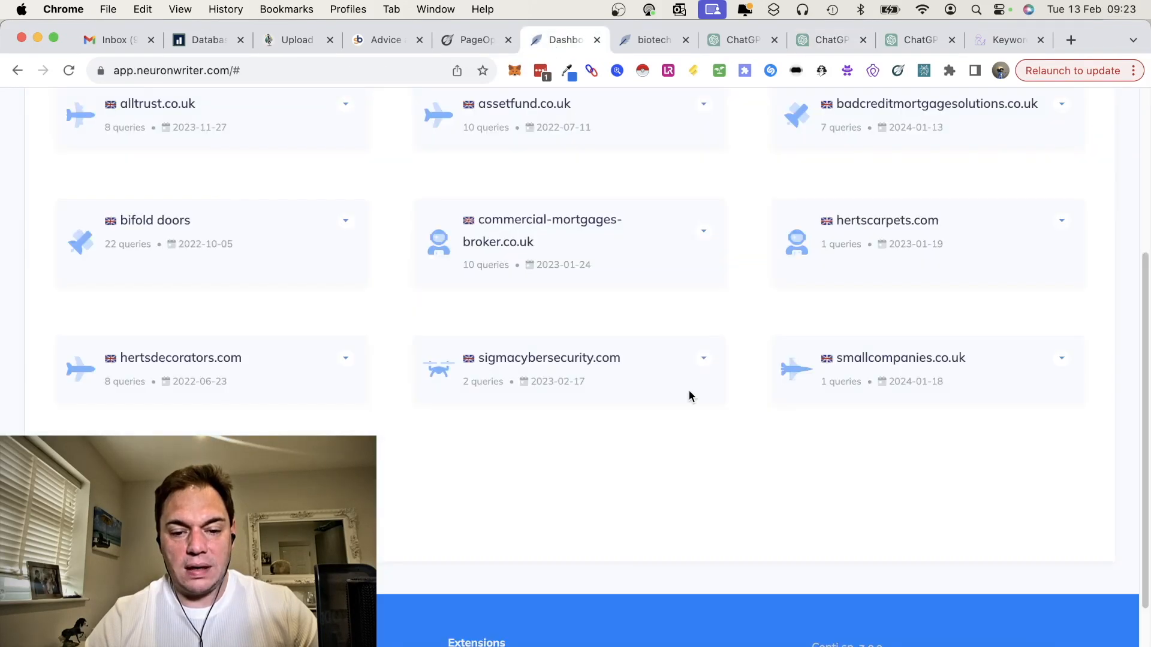
key(ctrl+Tab)
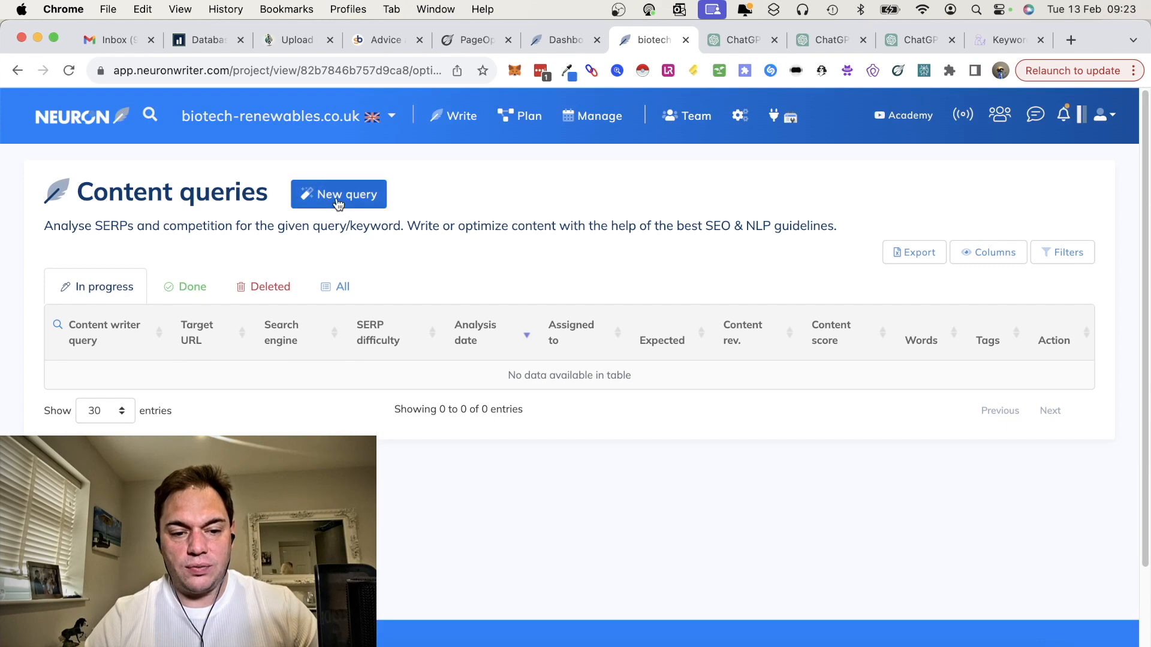
click(338, 203)
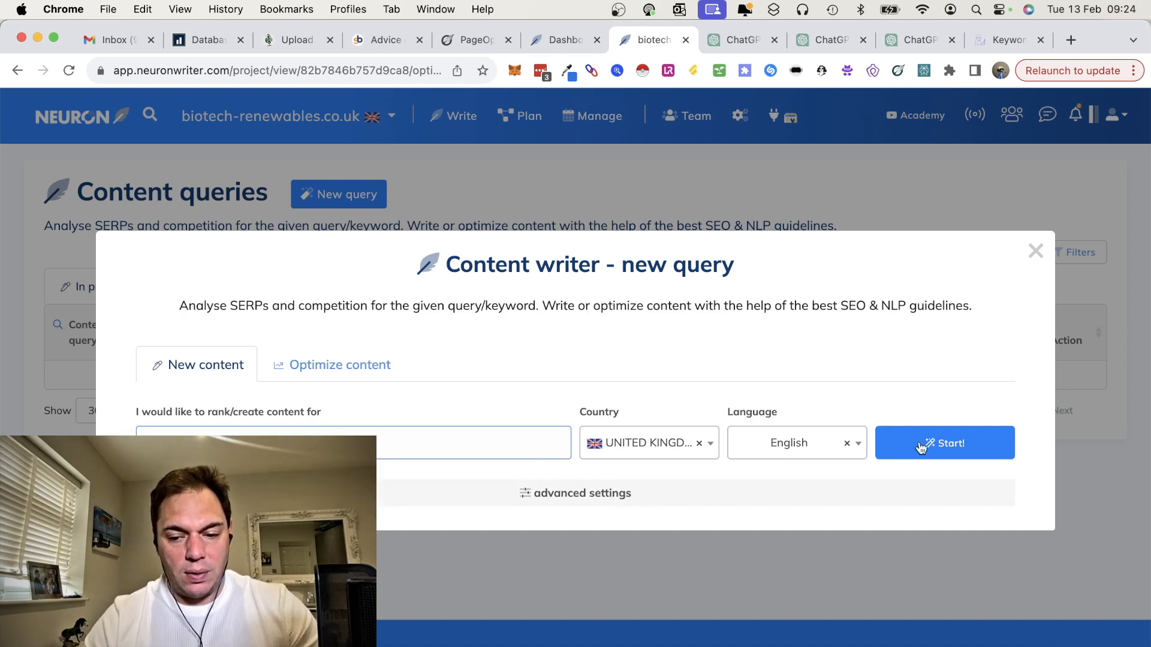
click(967, 442)
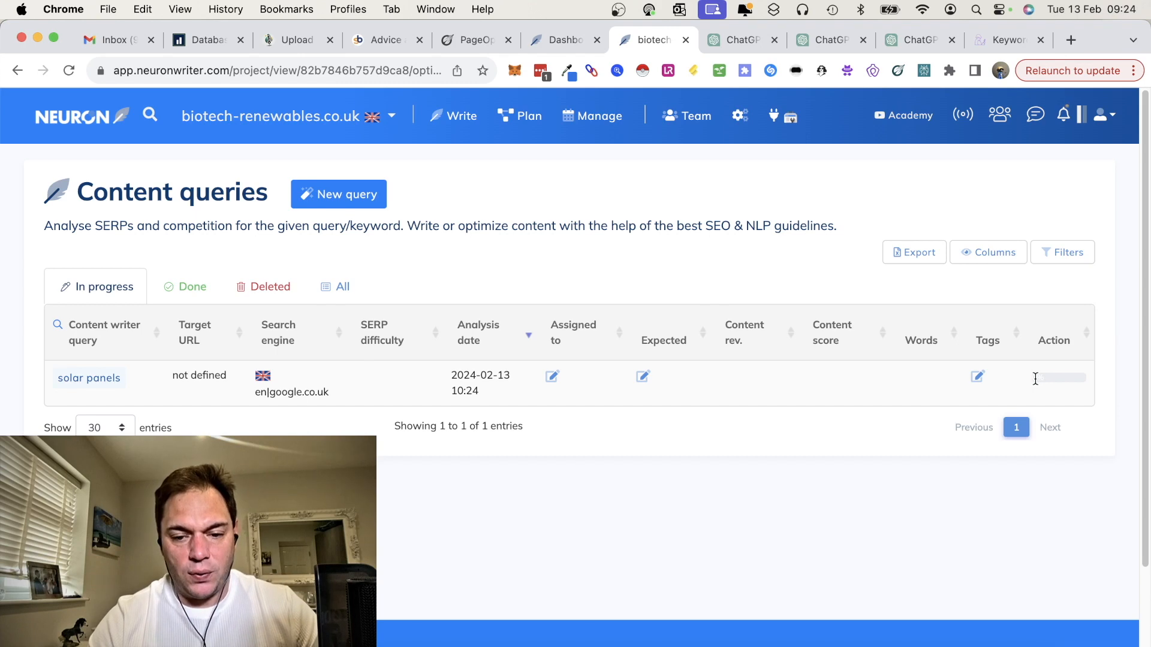
mouse_move(1036, 378)
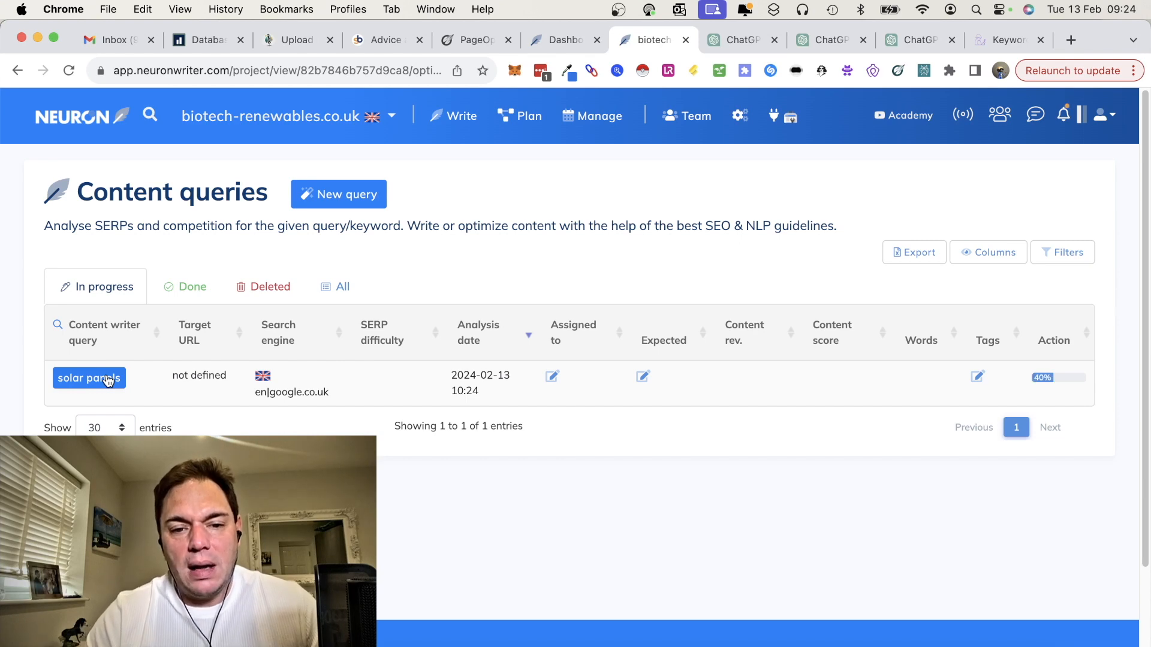
Step: Switch to PageOptimizer Pro and create a new page in the biotech-renewables.co.uk project using the POP Pro setup and main keyword "solar panels"
click(467, 40)
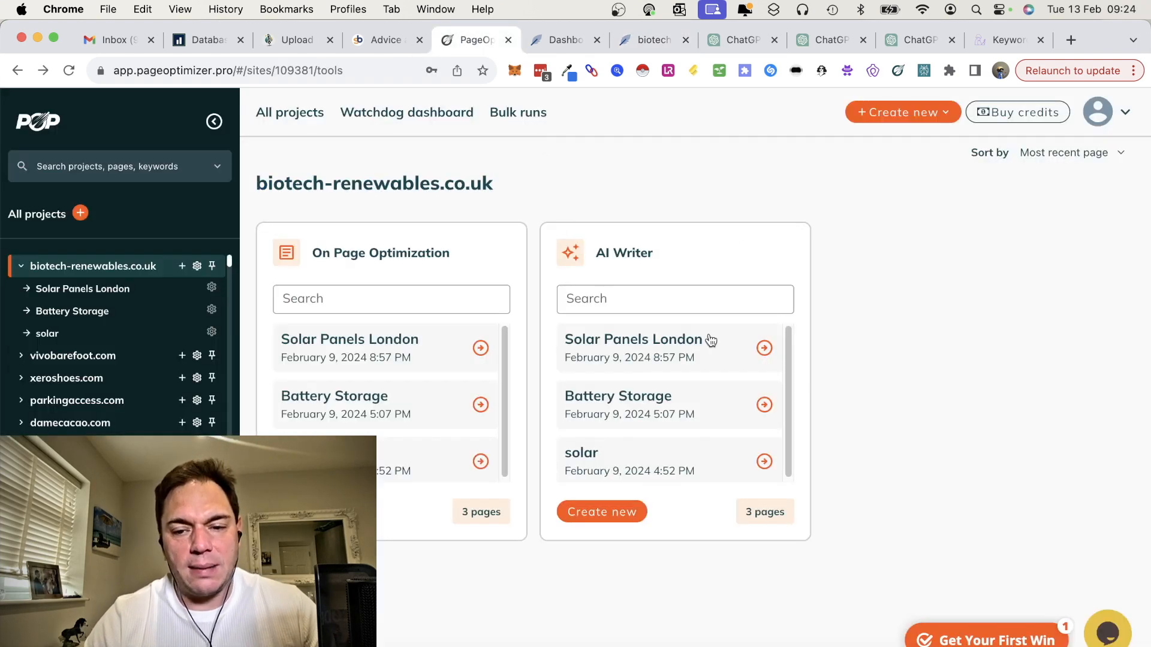
click(930, 113)
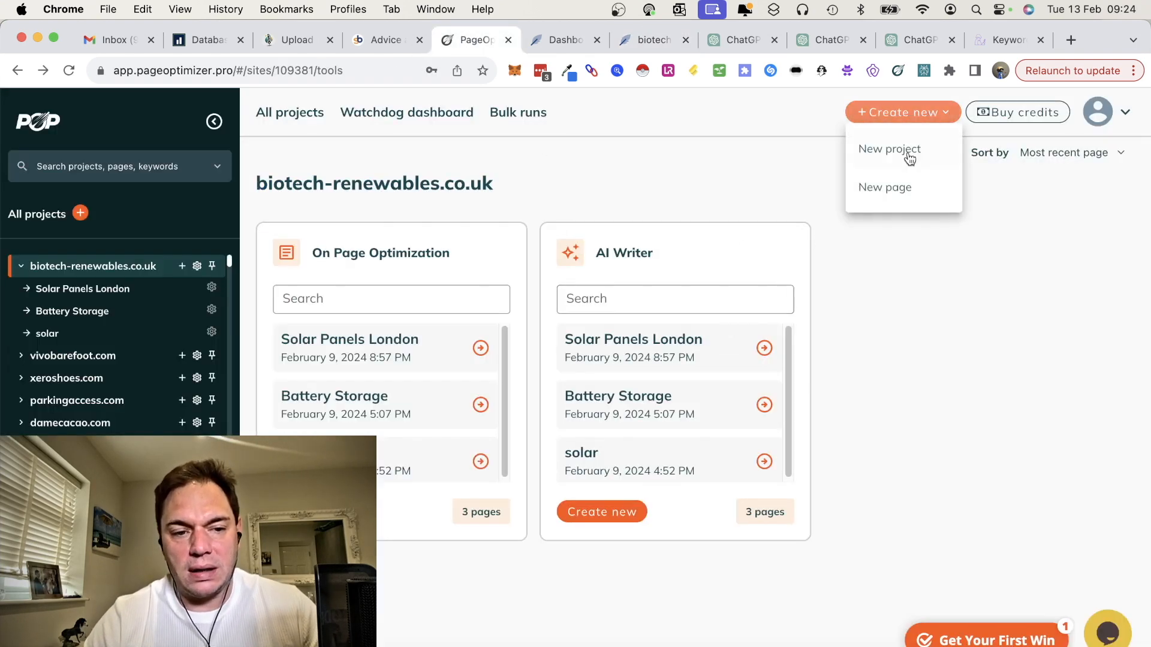
click(893, 190)
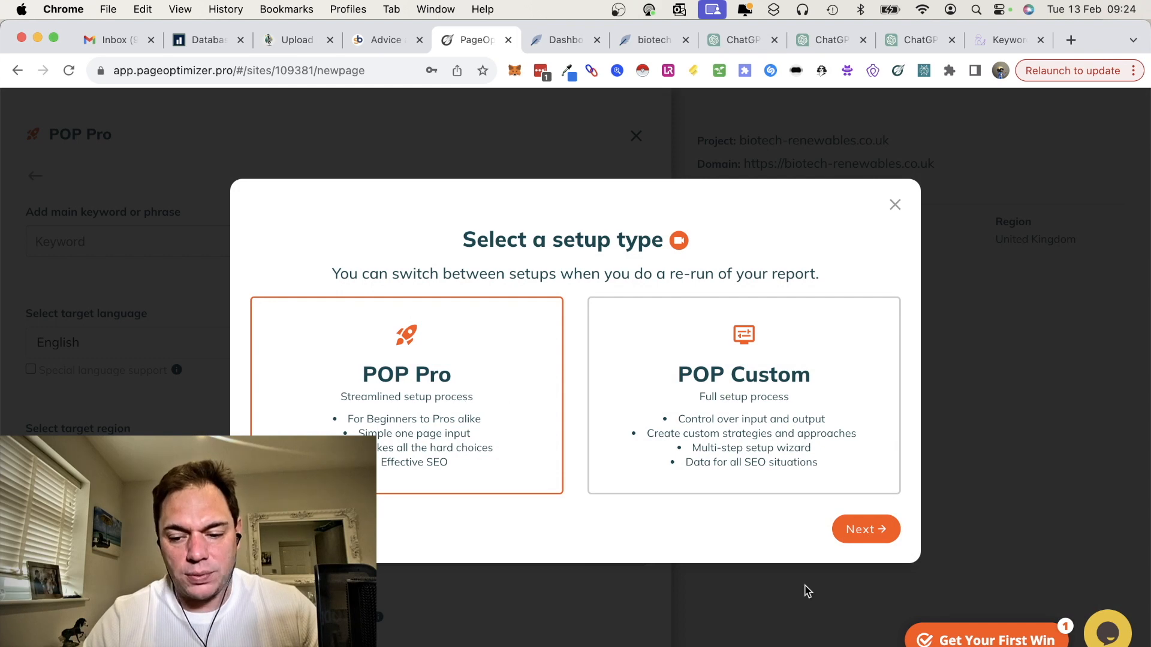
click(871, 530)
click(346, 232)
text(solar panels)
Step: Set the page path to solar-panels and the page name to Solar Panels, mark the page as not built yet, and run the report
scroll(456, 376, down, 2)
scroll(456, 376, down, 1)
click(397, 438)
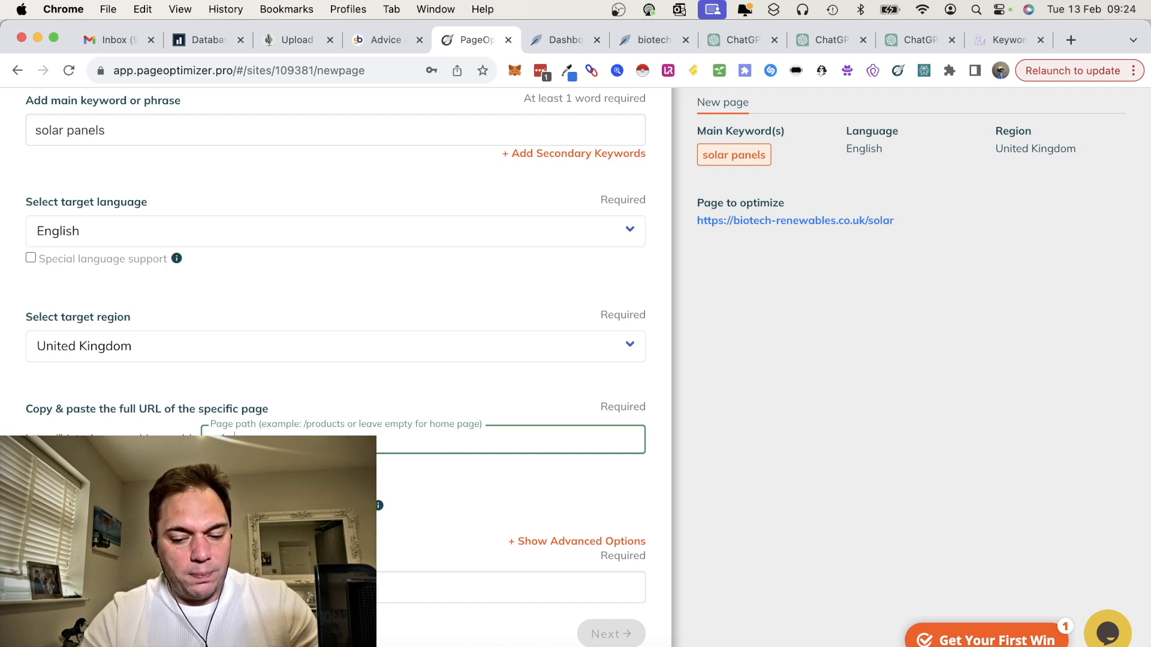
key(Tab)
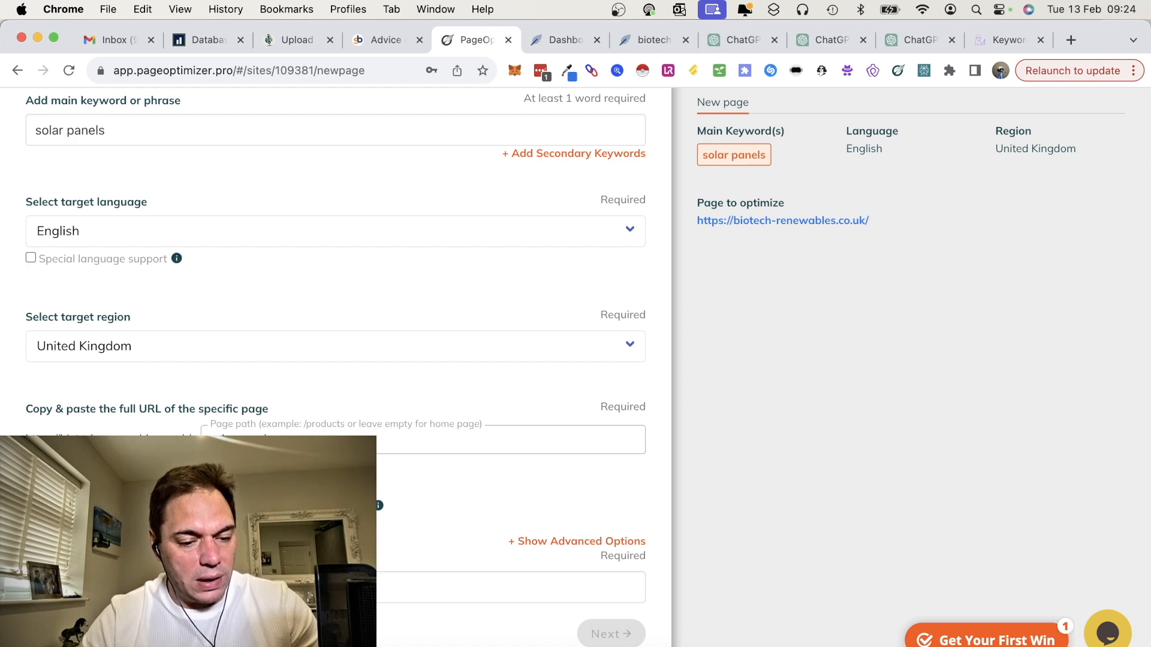
click(300, 588)
text(s)
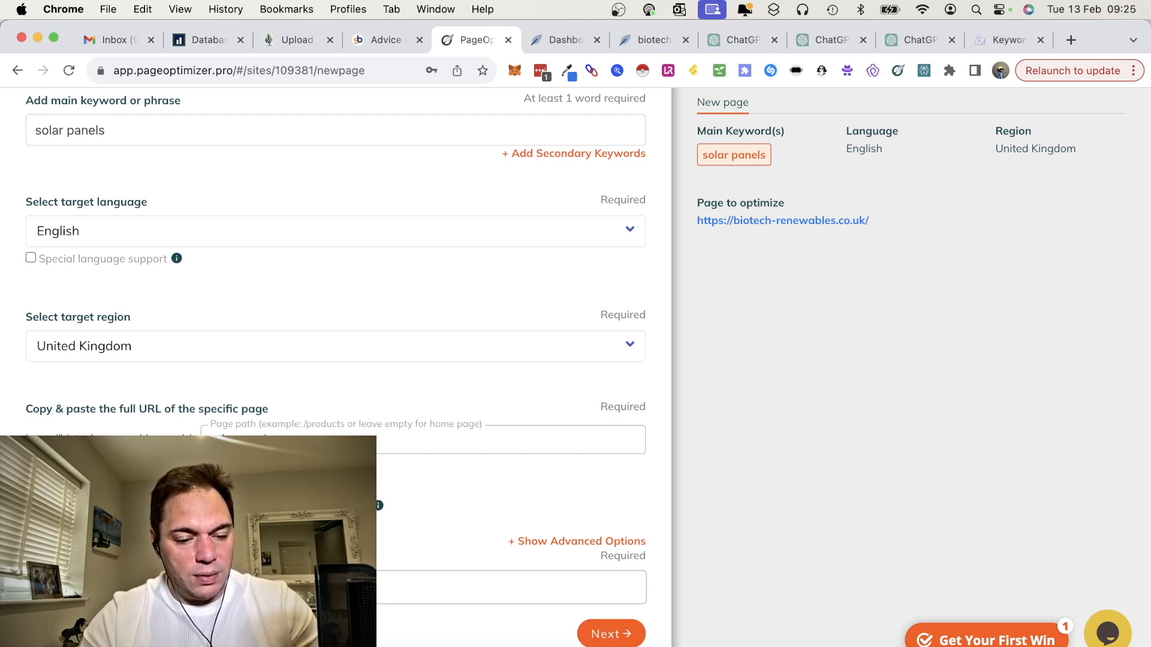
click(545, 542)
scroll(517, 477, down, 3)
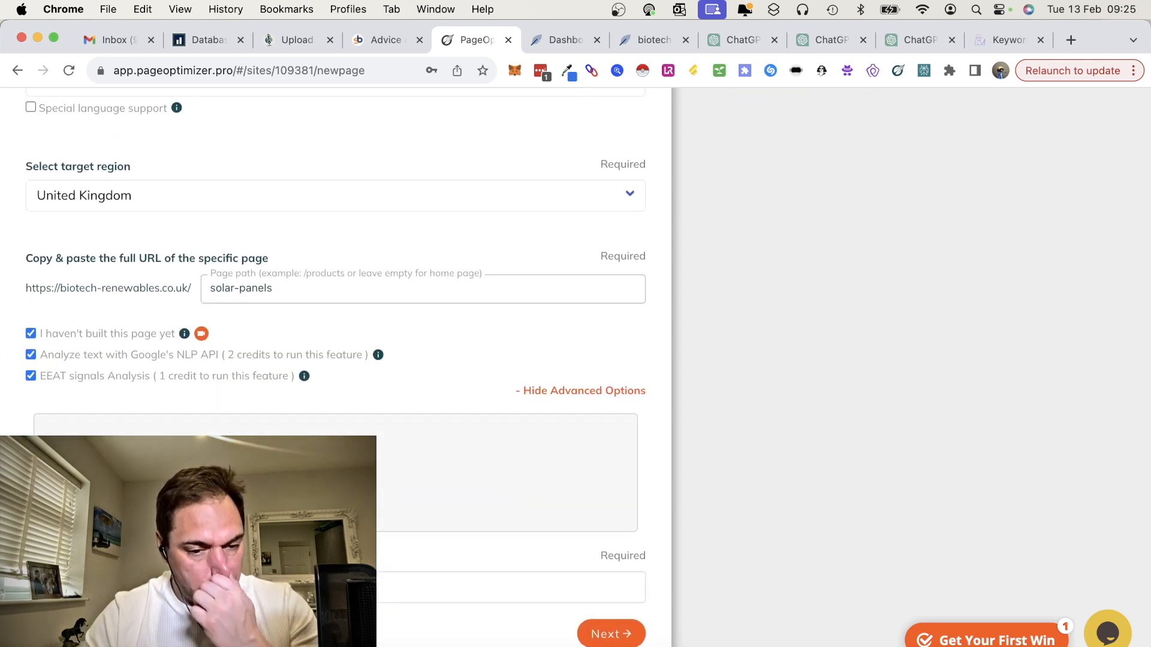
click(609, 638)
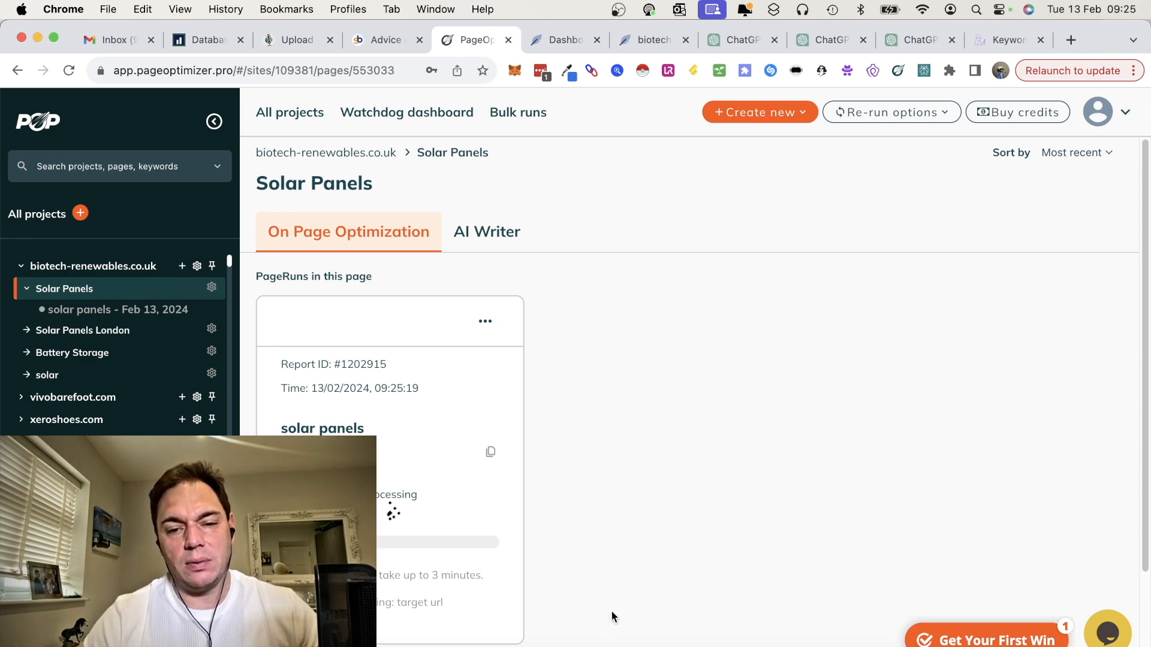
Step: Check the NeuronWriter query's progress, and review the solar panels article from Income Stream Surfer's SEO Content Writer in ChatGPT
click(665, 39)
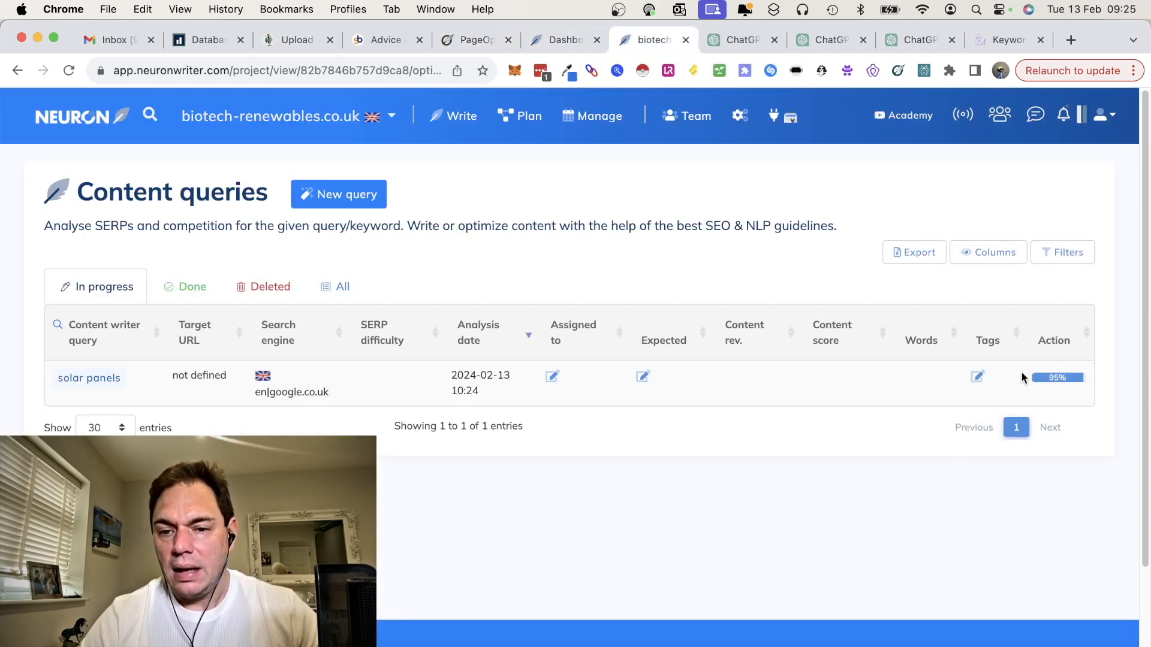
click(747, 41)
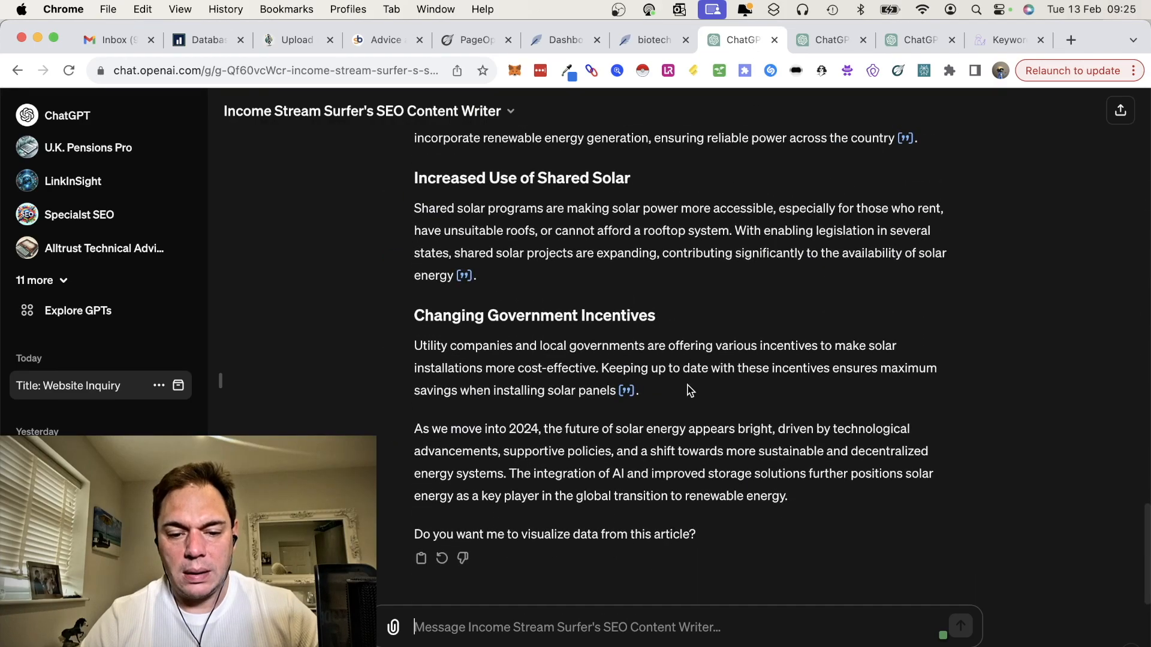
scroll(689, 390, up, 15)
scroll(690, 390, up, 5)
scroll(689, 390, up, 5)
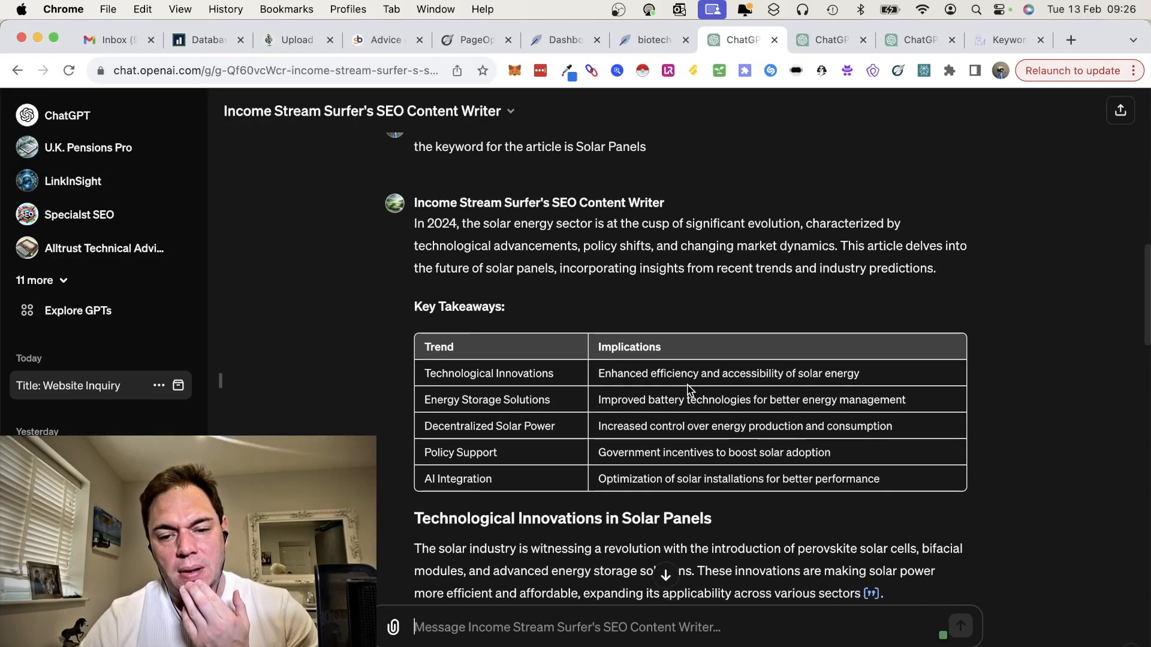
scroll(690, 390, up, 1)
scroll(690, 390, down, 4)
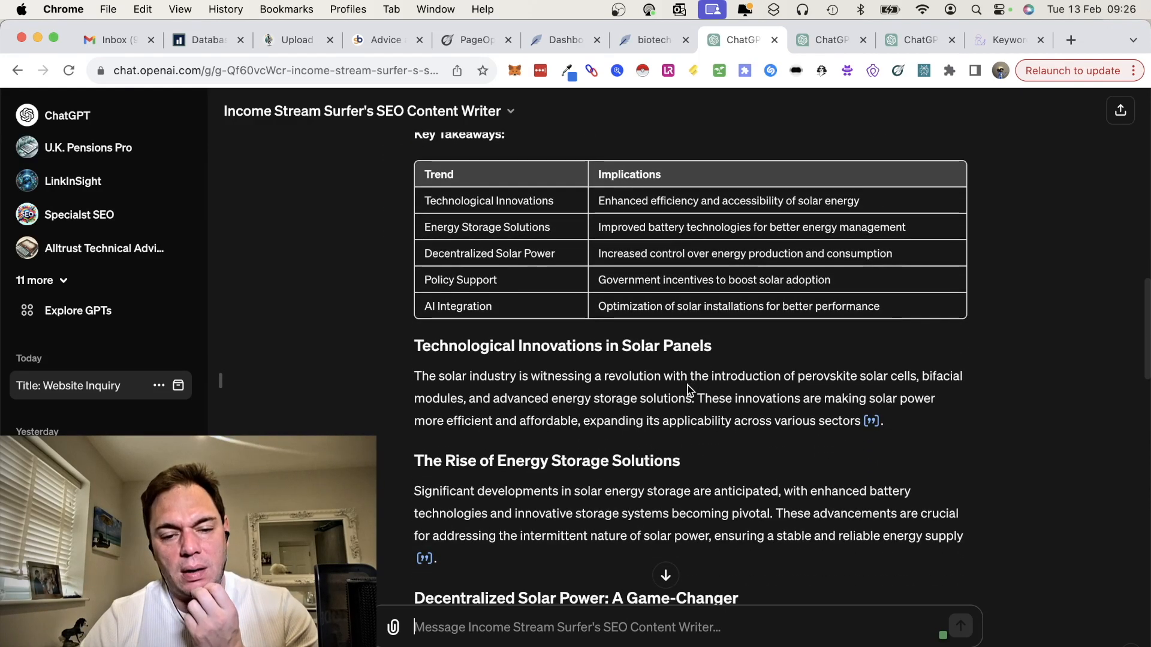
scroll(520, 312, down, 8)
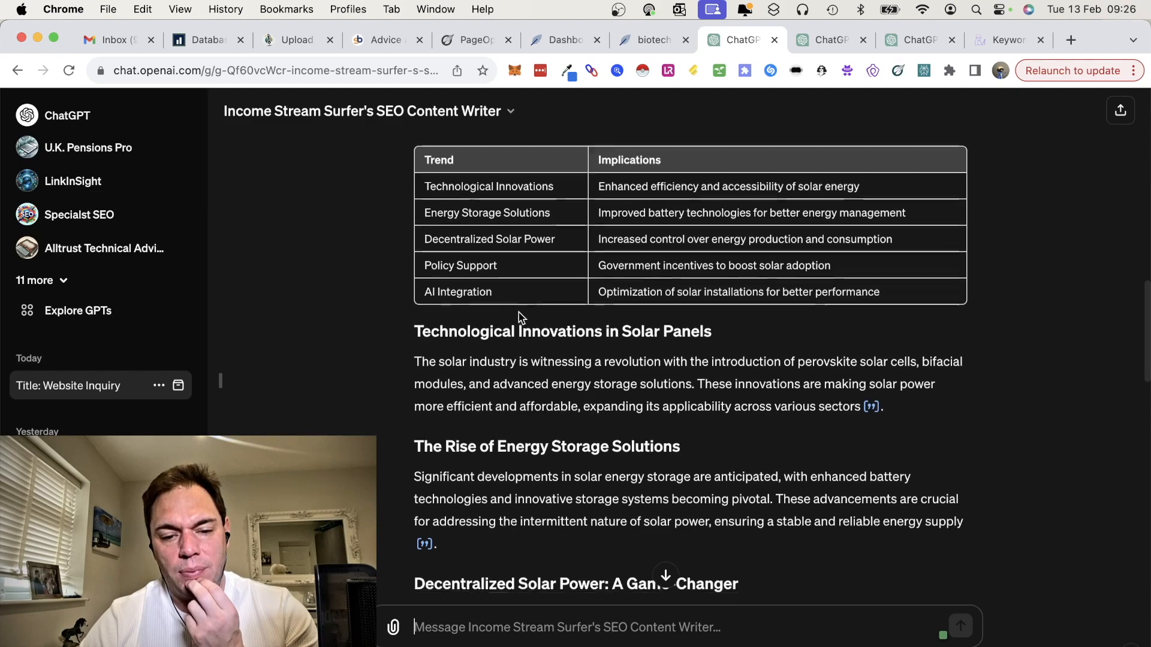
scroll(519, 312, down, 12)
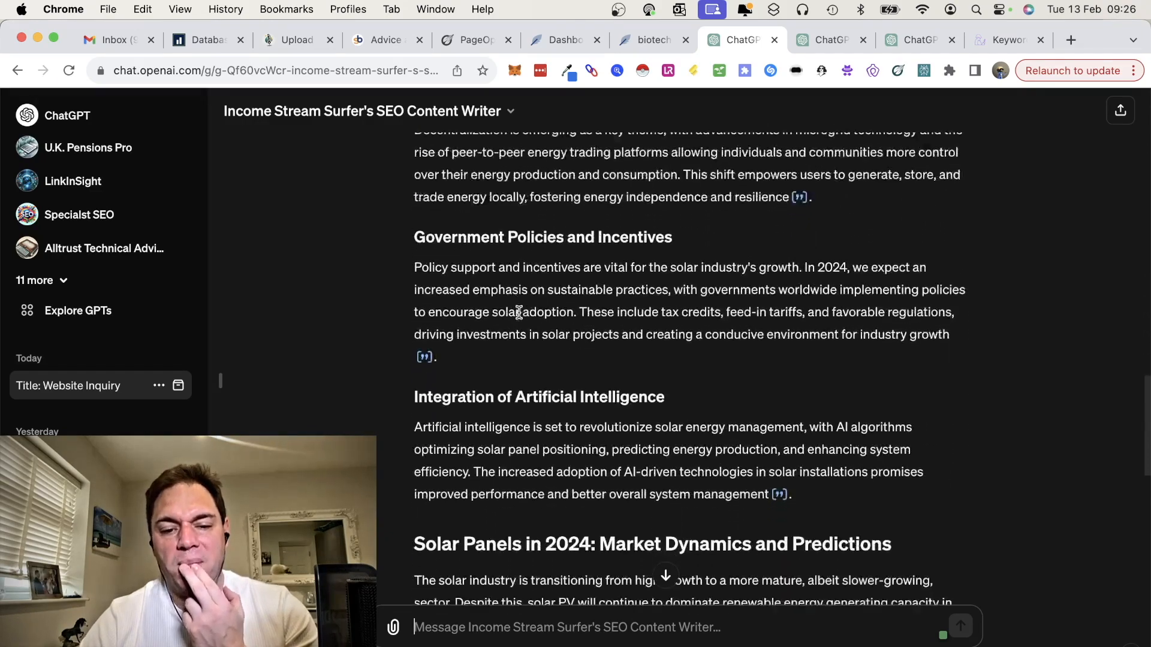
scroll(519, 312, down, 2)
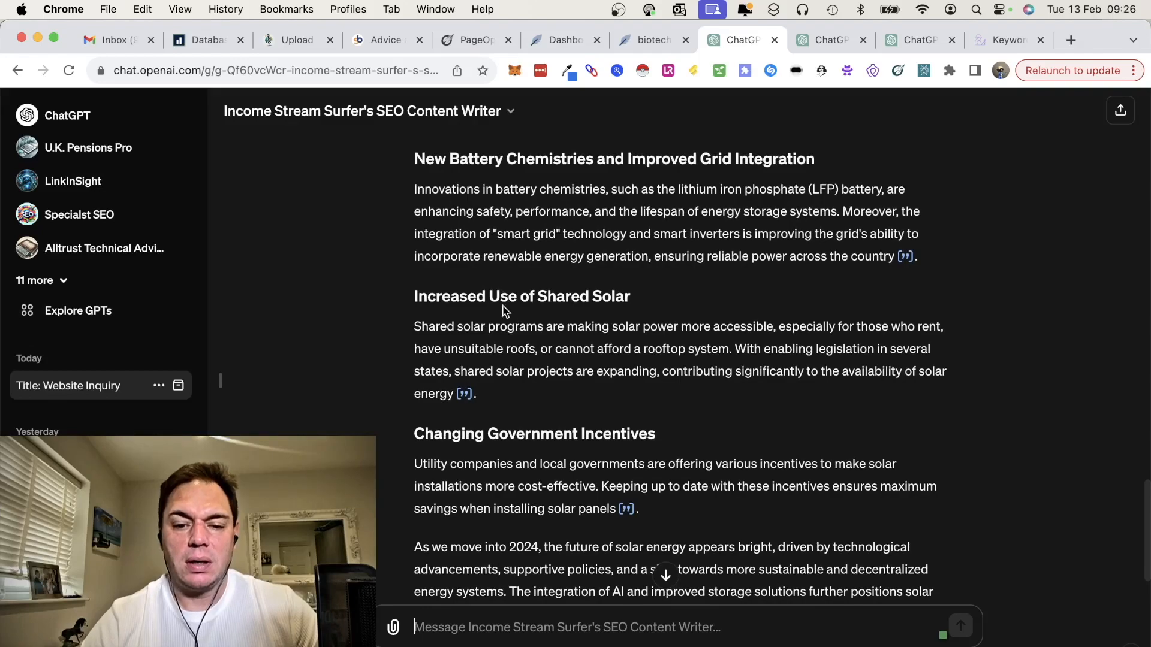
scroll(505, 311, down, 3)
scroll(503, 309, up, 11)
scroll(503, 307, up, 20)
scroll(506, 312, down, 4)
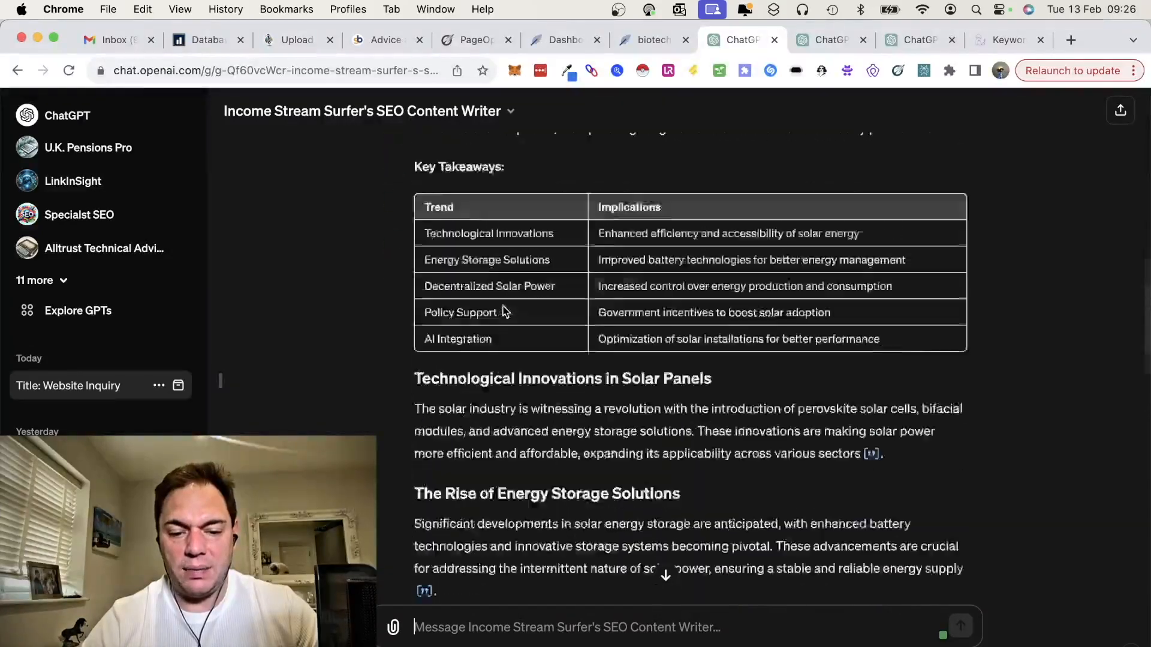
scroll(503, 310, down, 3)
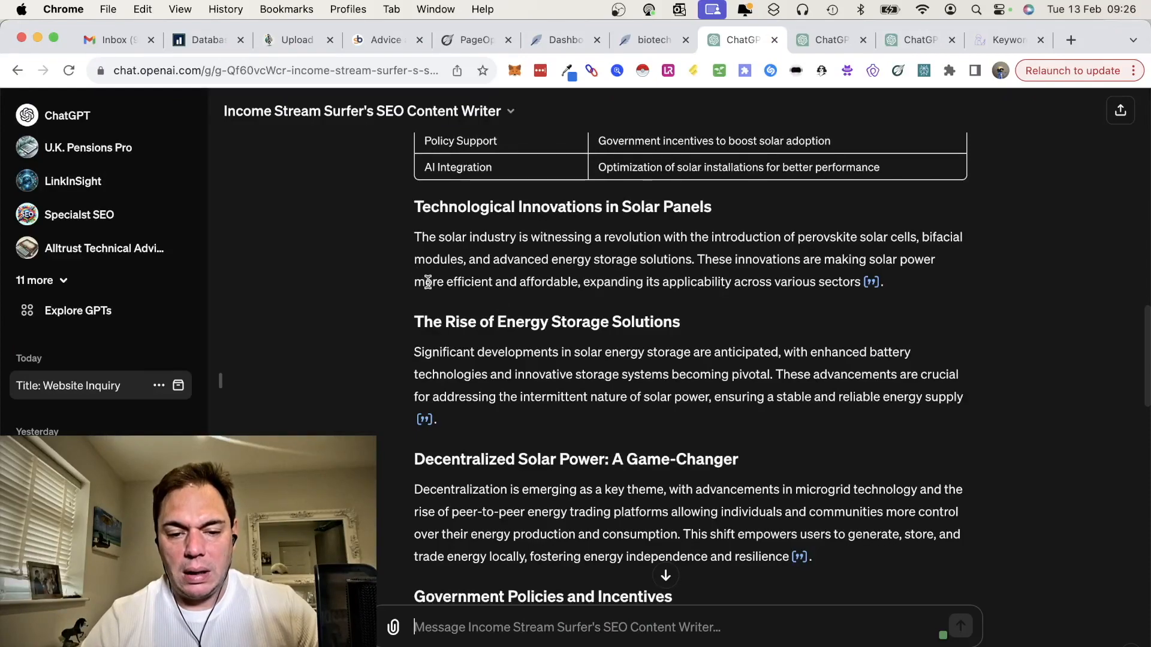
scroll(504, 390, down, 3)
scroll(504, 390, down, 15)
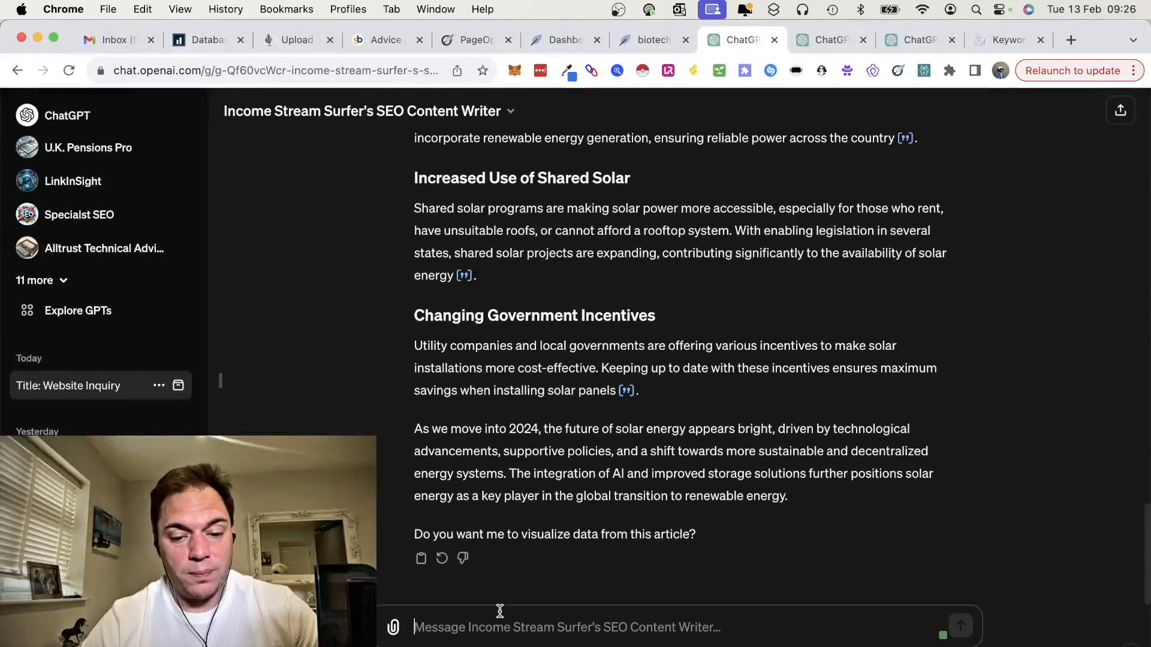
Step: Send Income Stream Surfer's SEO Content Writer the prompt "Visualise the data"
click(503, 625)
text(Visualise the da)
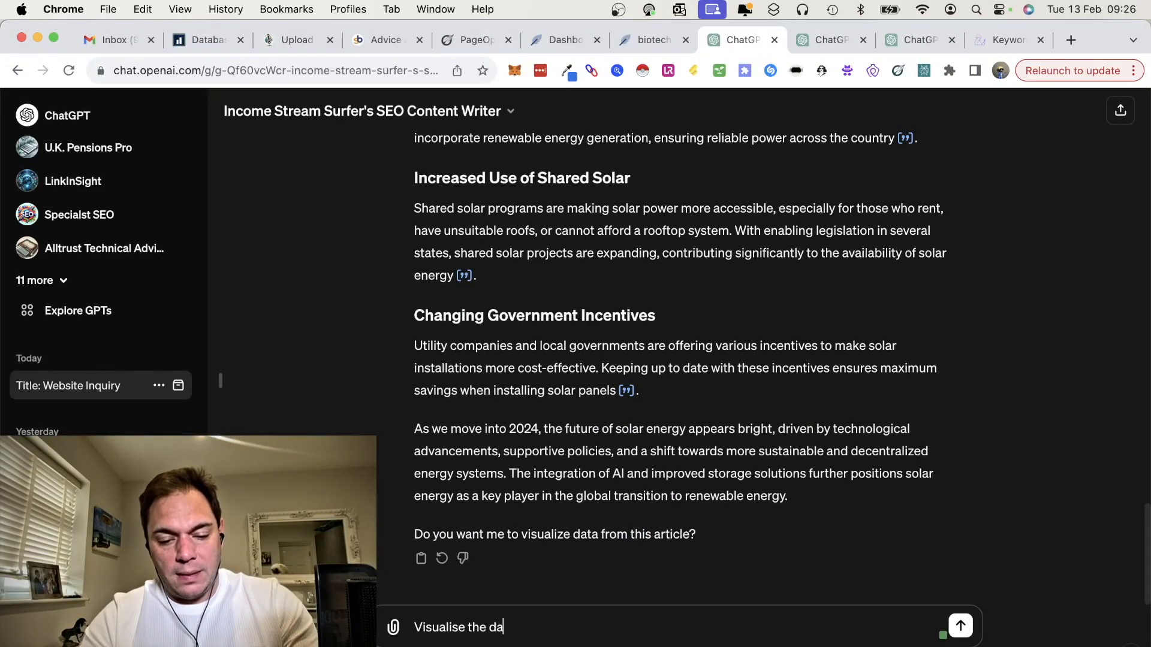
key(super+a)
key(BackSpace)
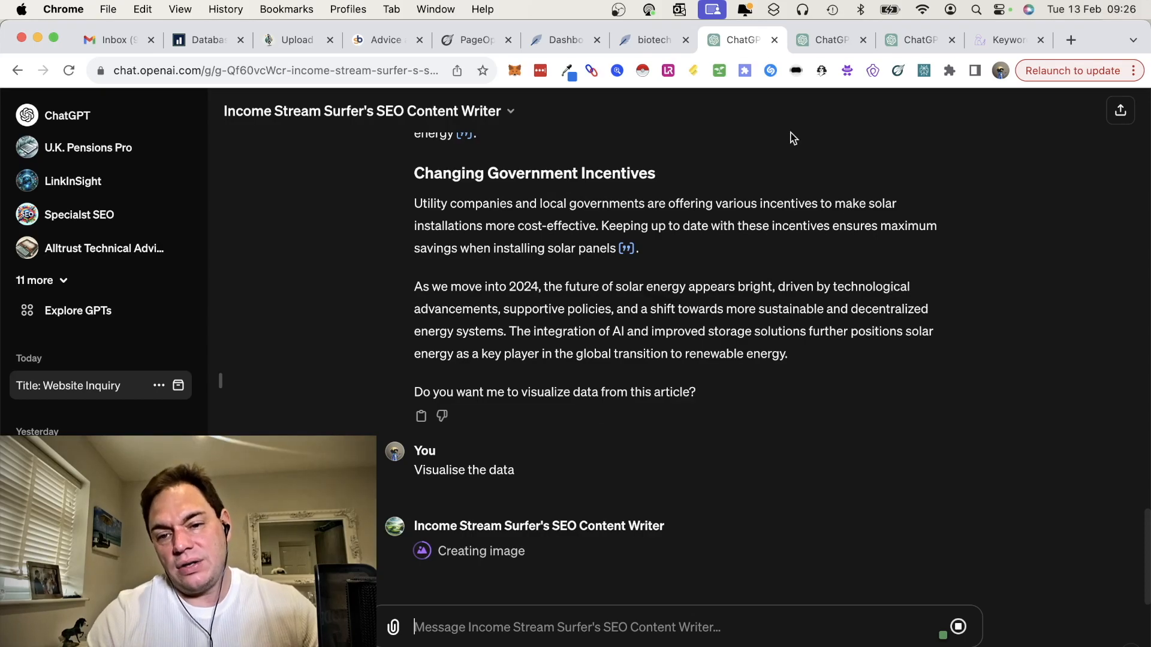
Step: Switch to the Long-Form Article Writer chat in ChatGPT and examine the solar panels article's outline from the introduction to the internal links
click(833, 40)
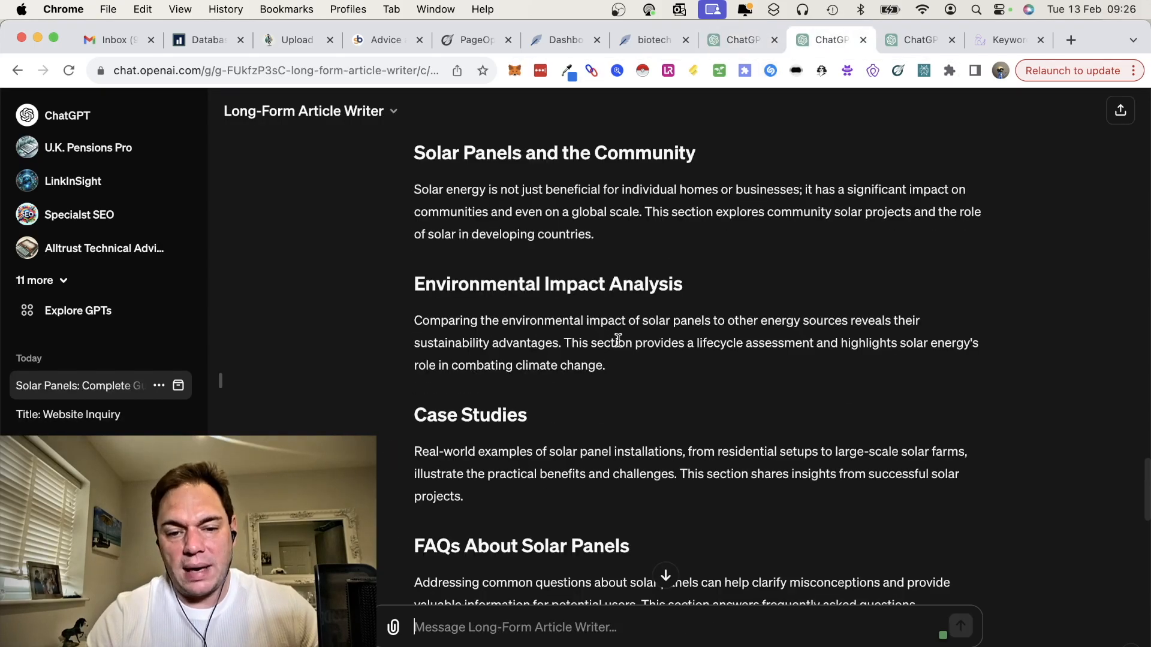
scroll(618, 340, up, 20)
scroll(618, 340, down, 5)
scroll(617, 347, up, 1)
scroll(617, 346, down, 1)
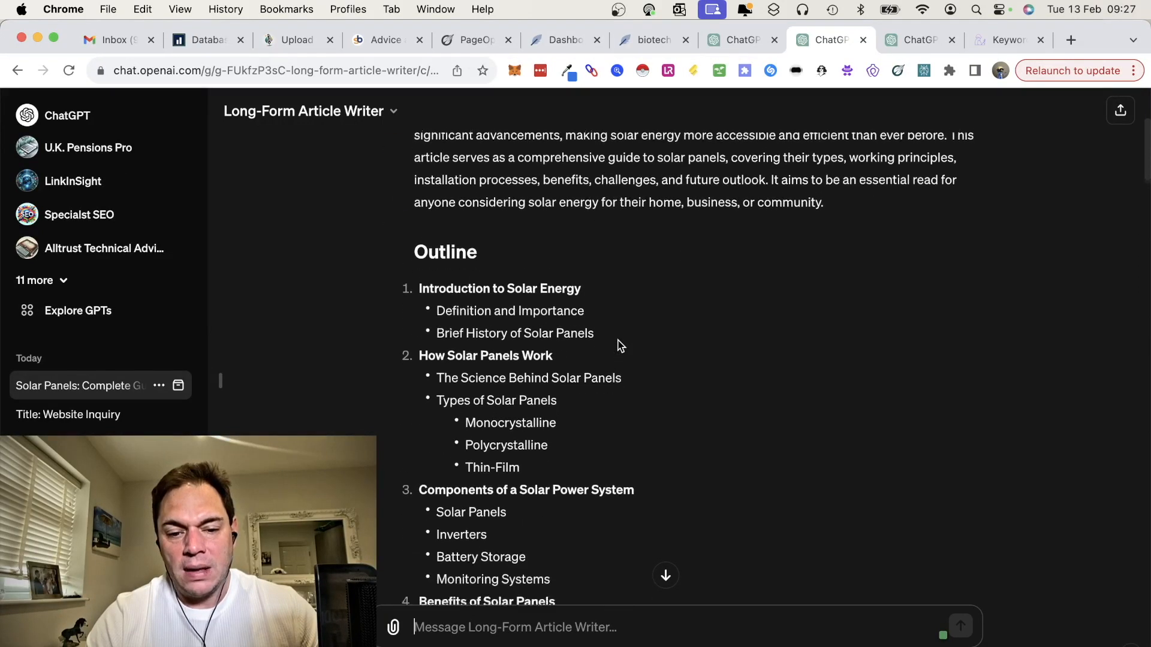
scroll(620, 346, down, 2)
scroll(509, 413, down, 1)
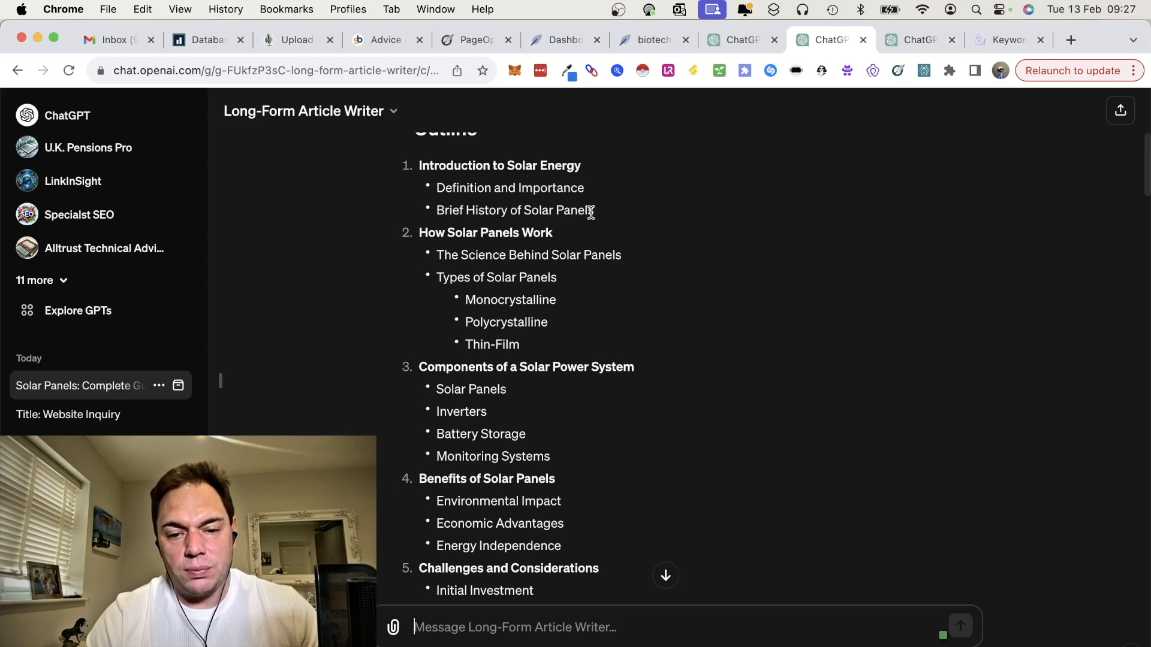
scroll(574, 299, down, 1)
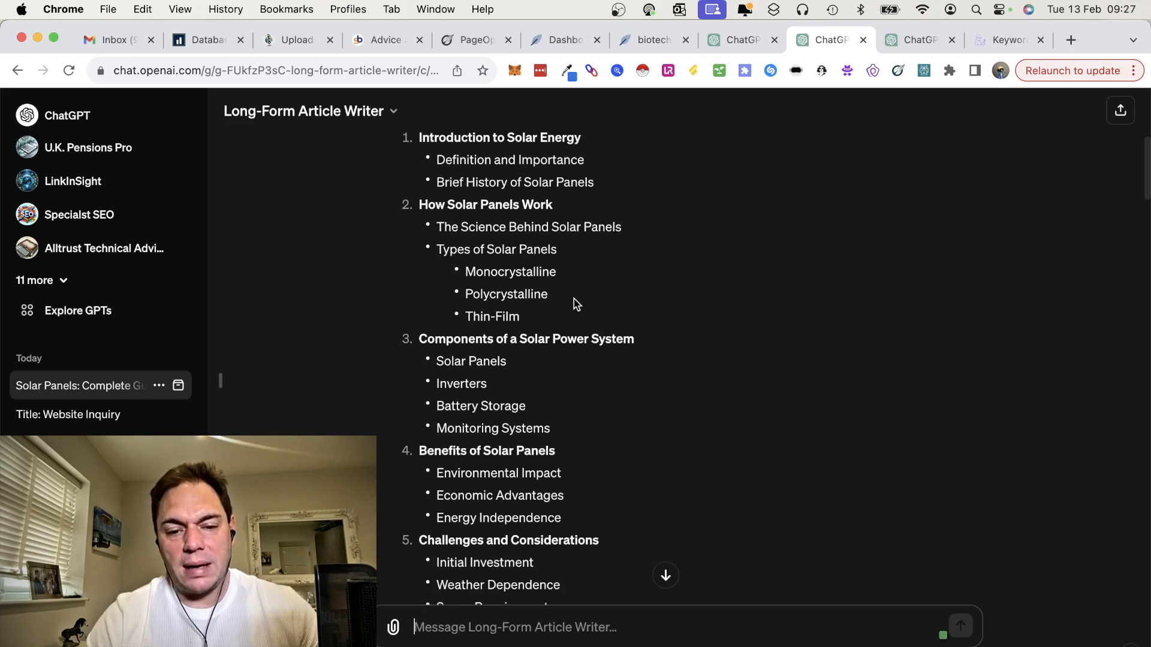
scroll(464, 369, down, 1)
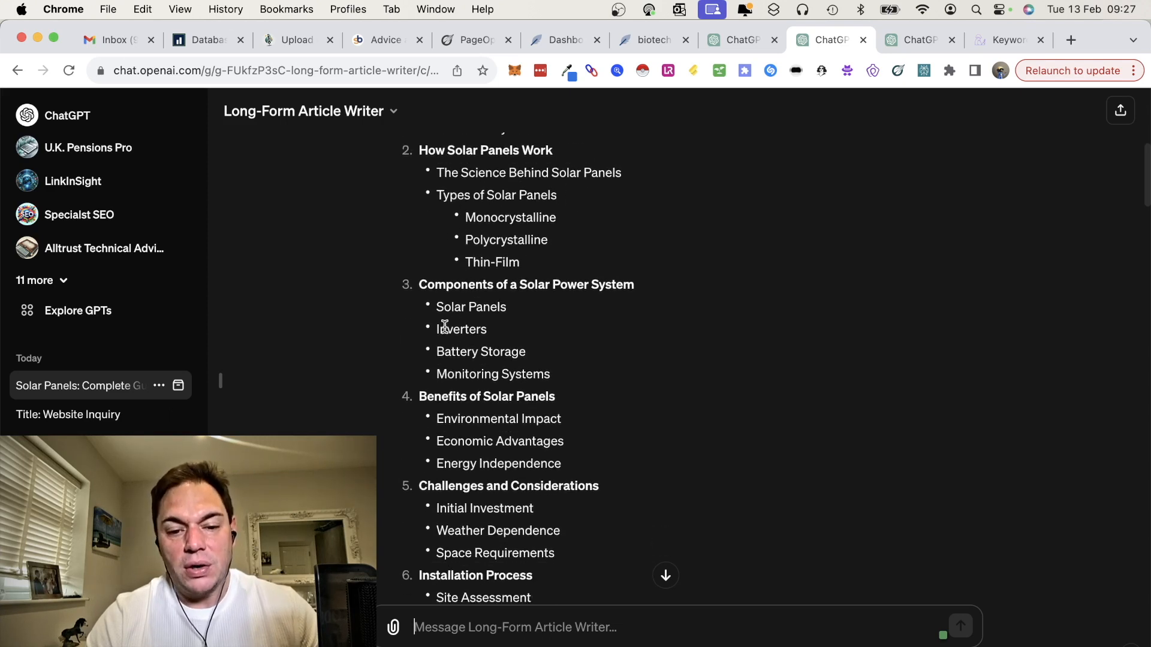
scroll(501, 373, down, 3)
scroll(491, 388, down, 1)
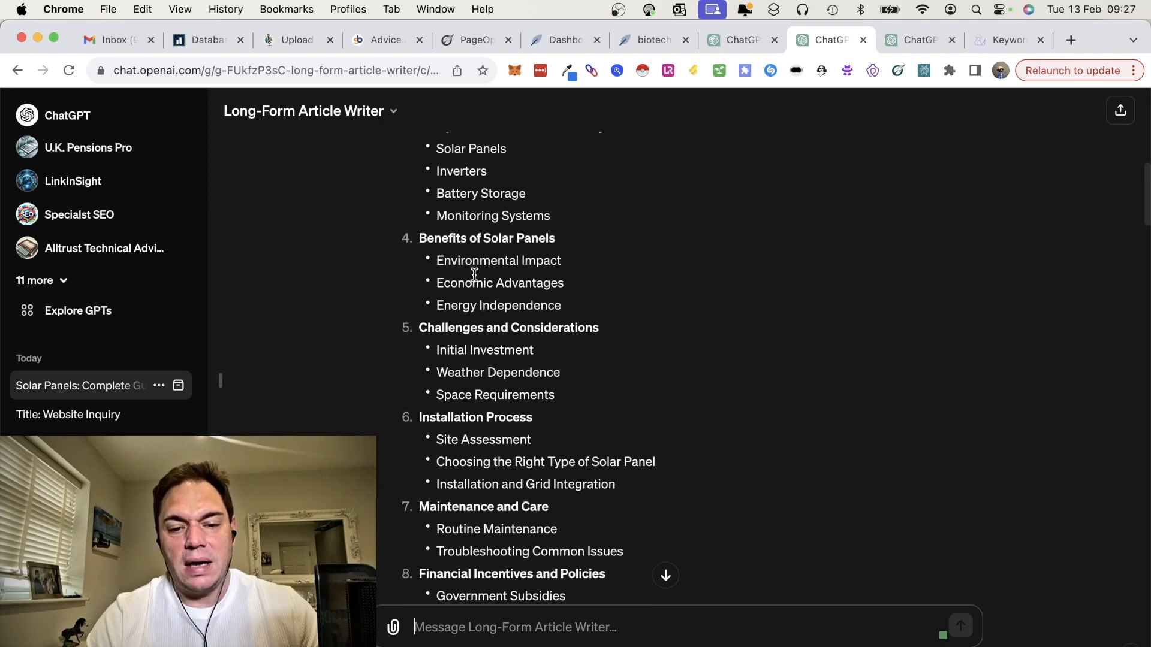
scroll(494, 381, down, 4)
scroll(489, 404, down, 5)
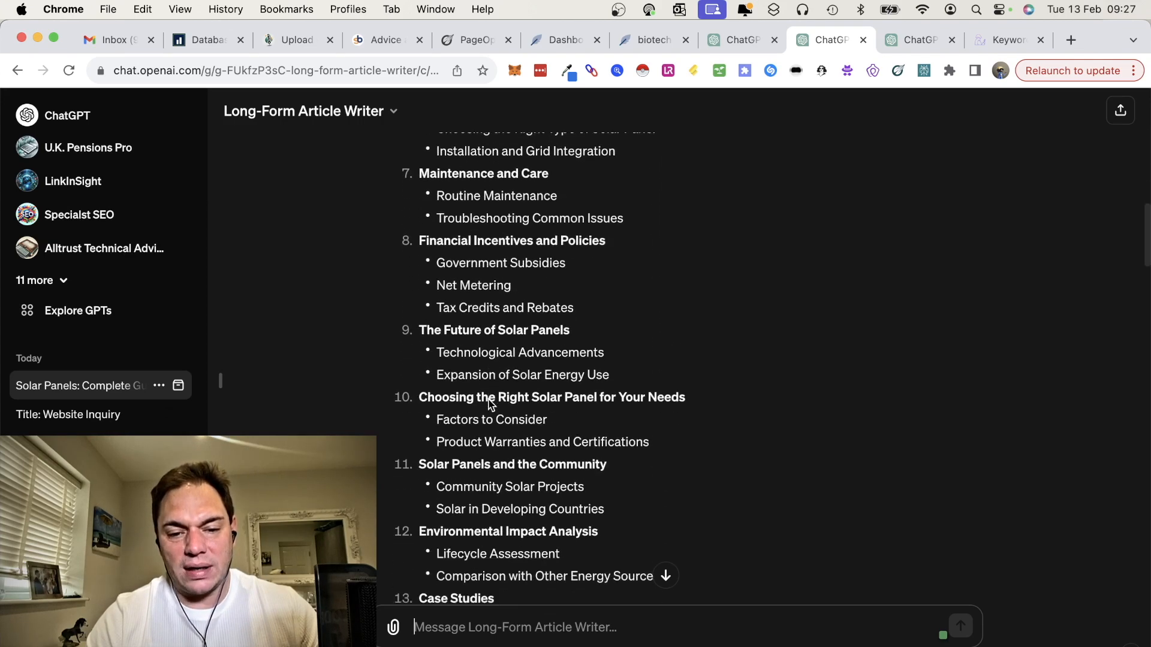
scroll(489, 399, down, 2)
scroll(489, 399, down, 10)
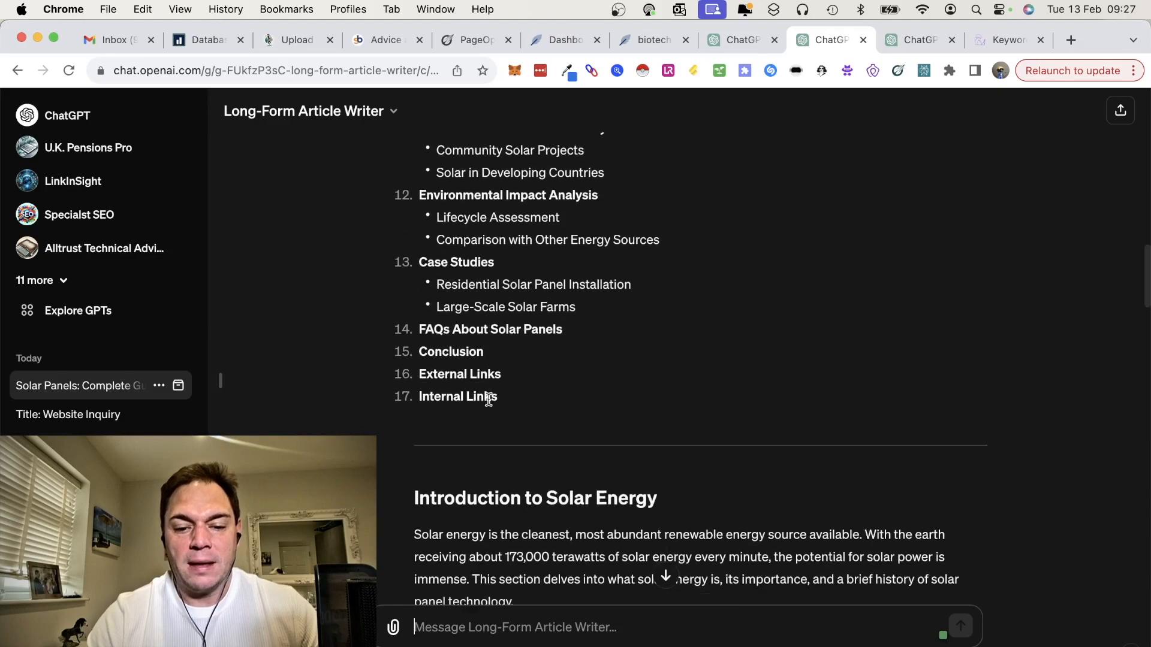
Step: Examine the article's body sections, conclusion, external and internal links, and closing promotional text
scroll(489, 399, down, 15)
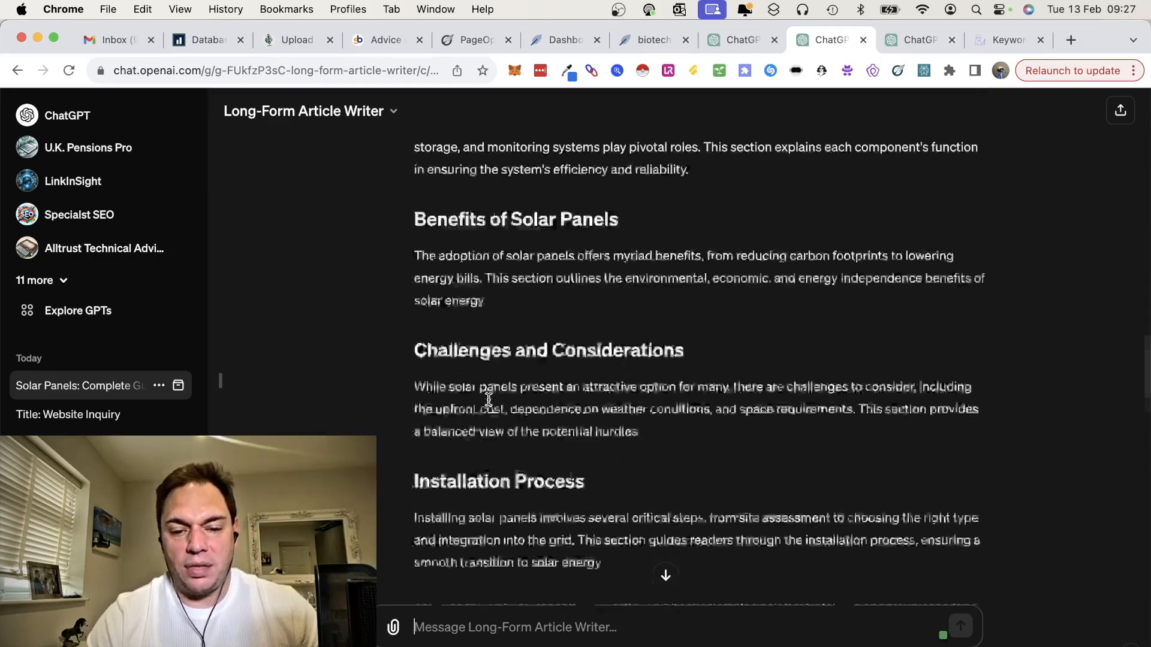
scroll(488, 401, down, 5)
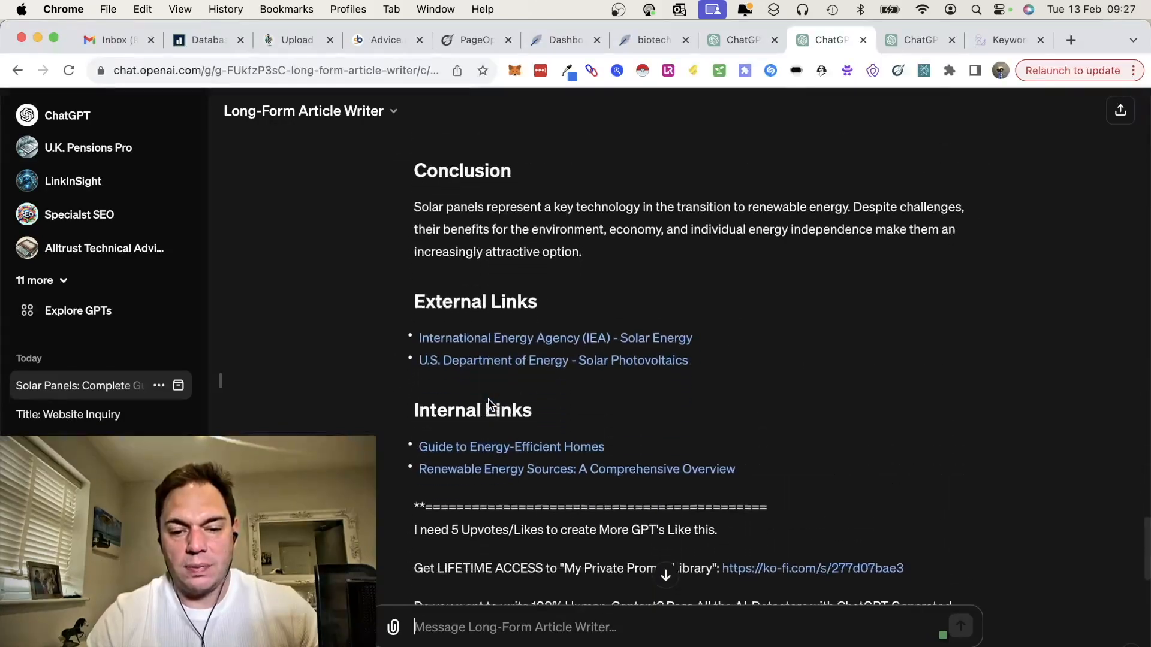
scroll(492, 405, up, 1)
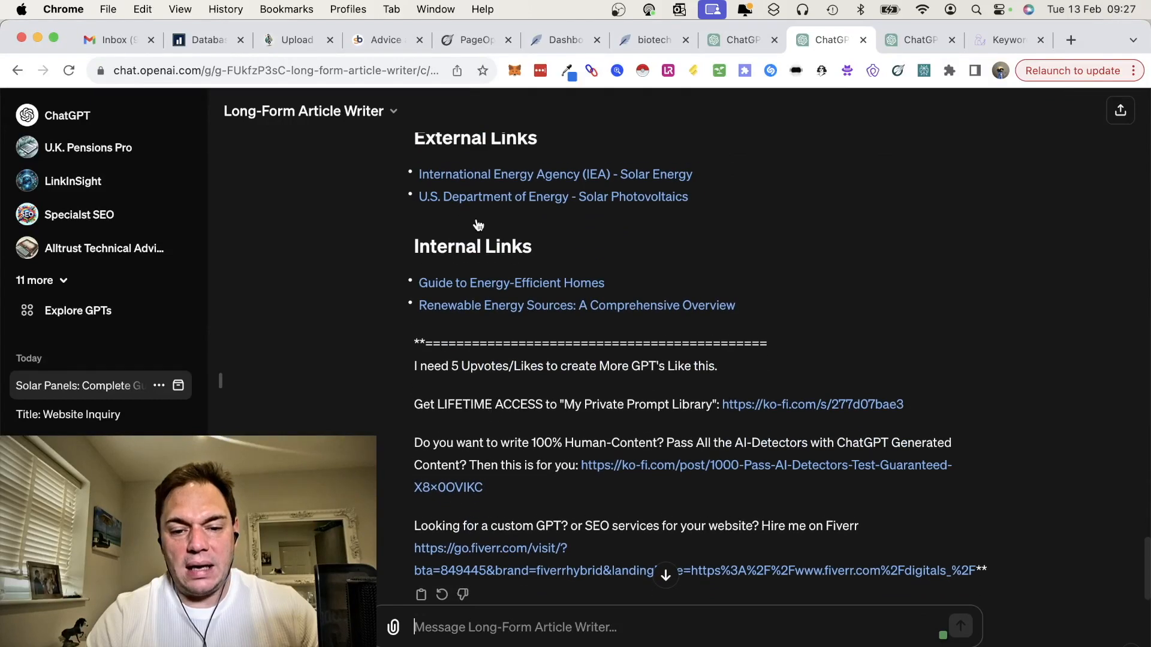
scroll(504, 319, down, 1)
scroll(501, 314, up, 8)
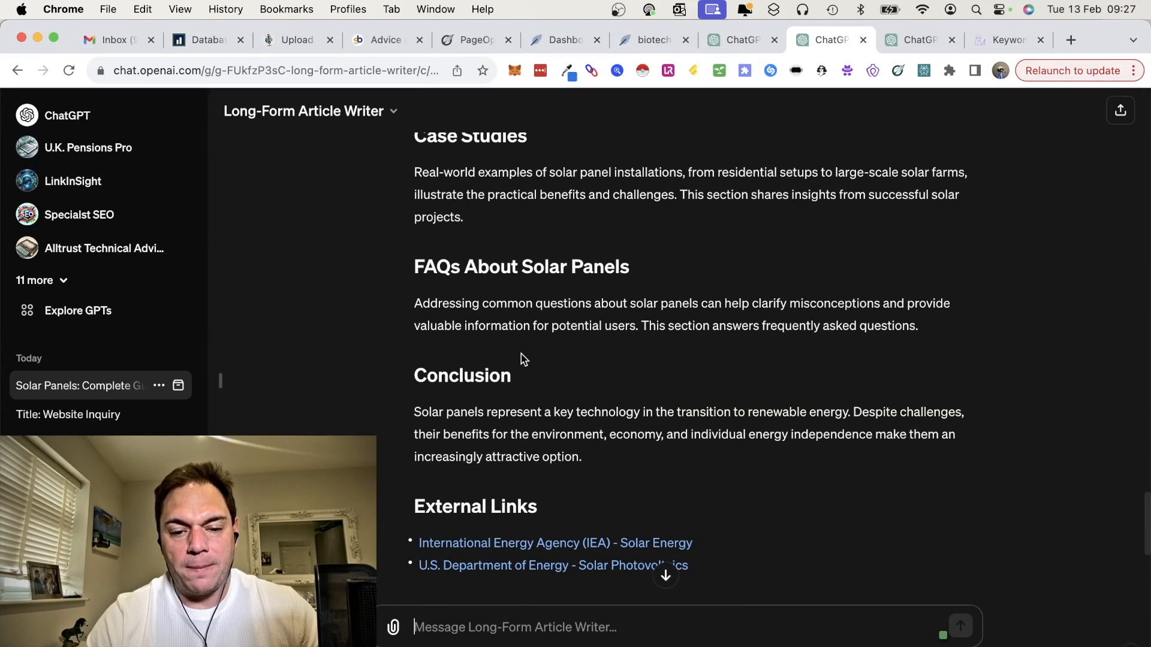
Step: Review how much detail the middle sections contain, highlighting the Challenges and Considerations paragraph
scroll(533, 386, up, 9)
scroll(533, 385, up, 12)
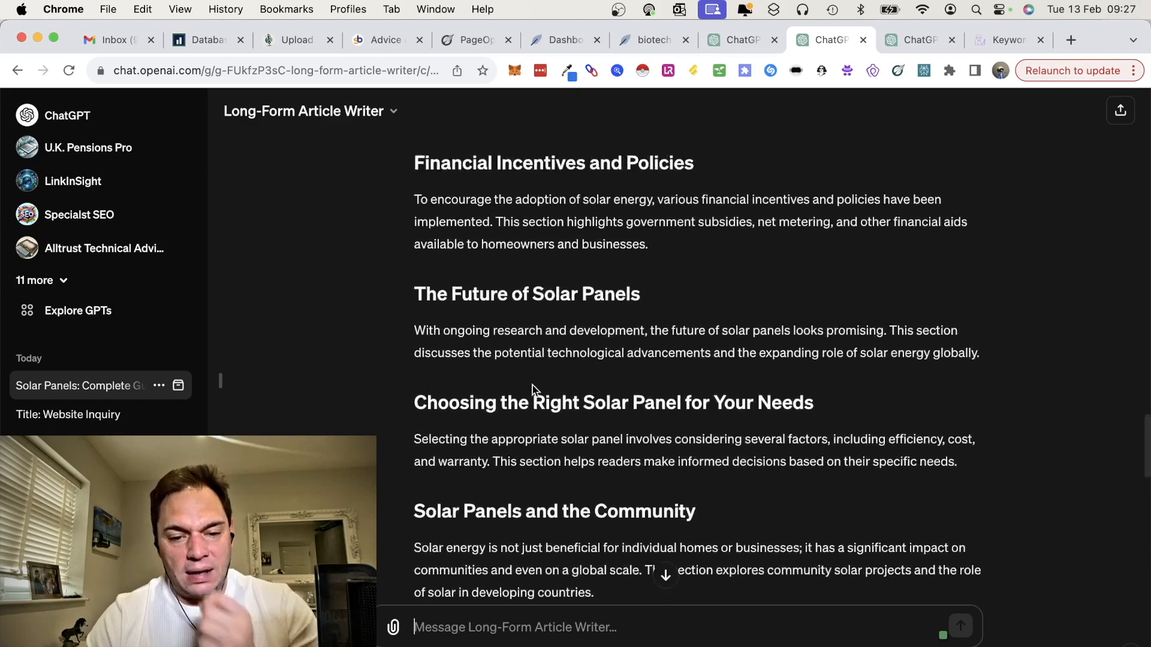
scroll(532, 386, up, 1)
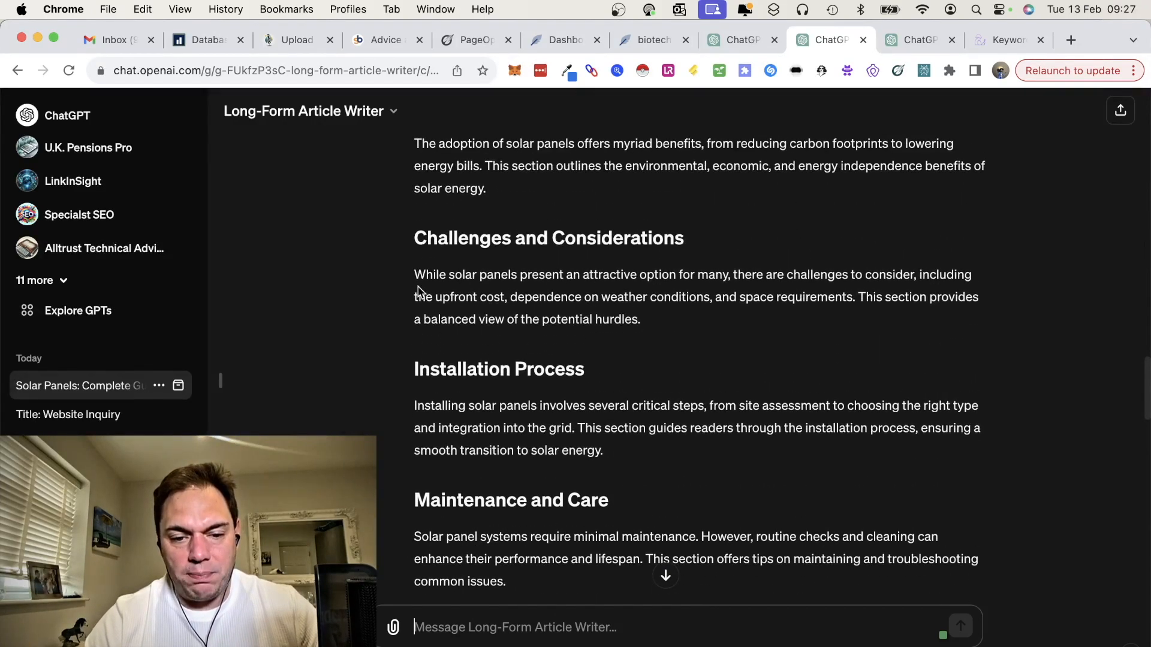
drag(412, 277, 413, 139)
drag(391, 286, 411, 278)
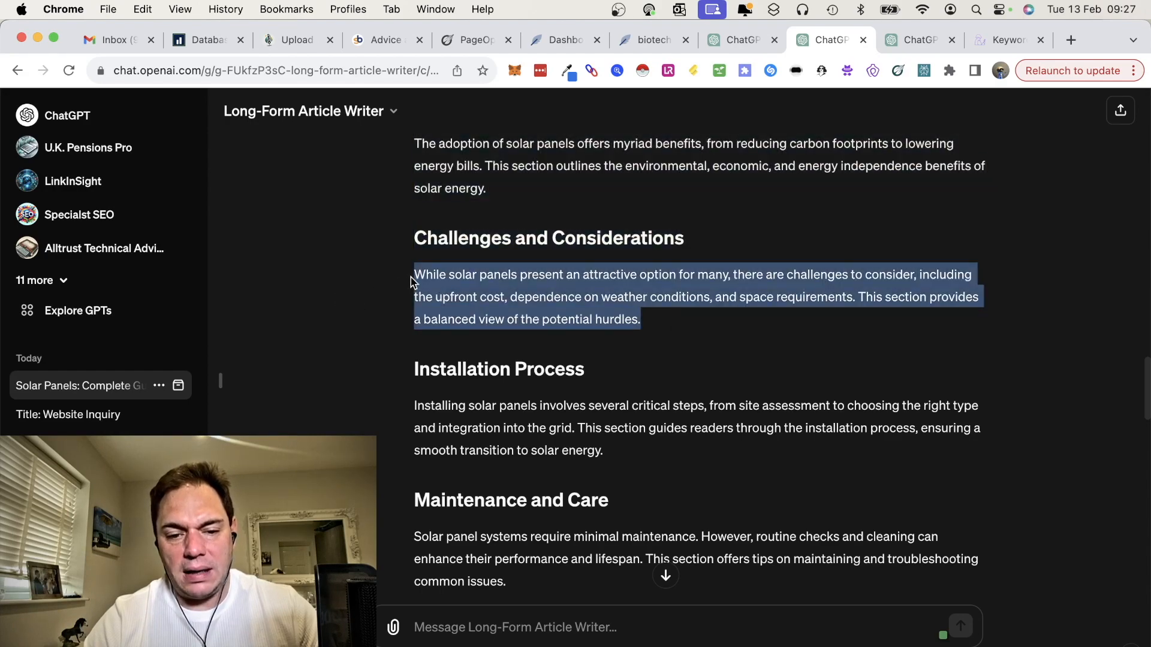
click(411, 276)
scroll(452, 252, up, 3)
scroll(452, 252, up, 6)
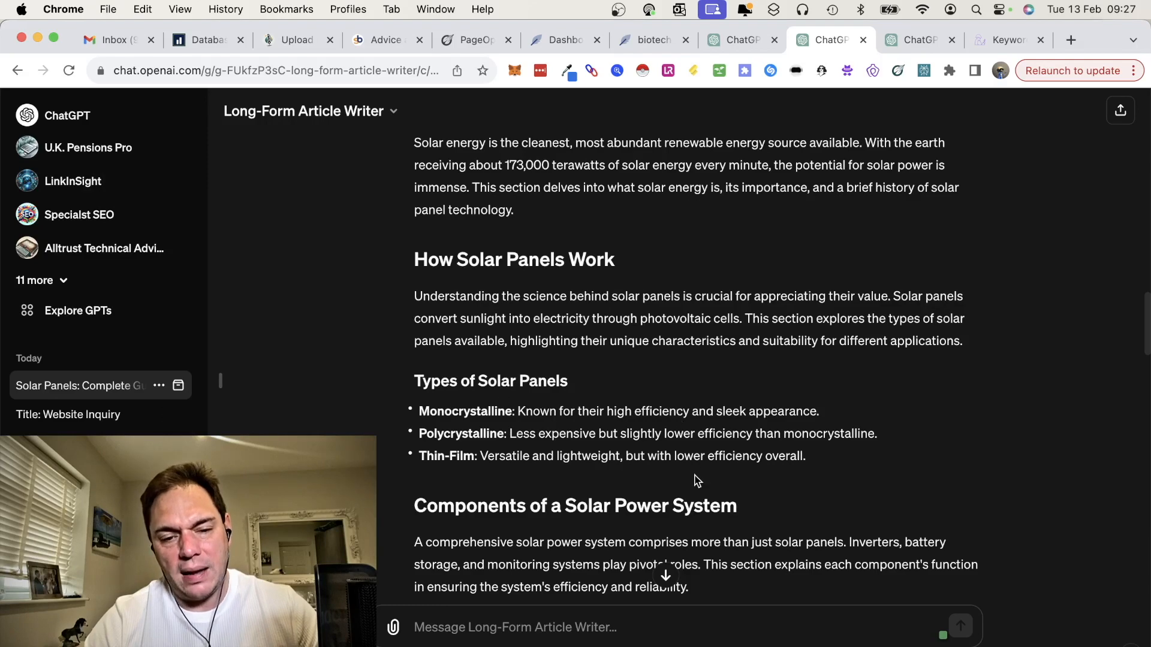
Step: Compare the outline with the opening sections, highlighting the Monocrystalline, Polycrystalline and Thin-Film entries under Types of Solar Panels
scroll(624, 469, up, 5)
scroll(624, 469, down, 5)
scroll(623, 468, up, 8)
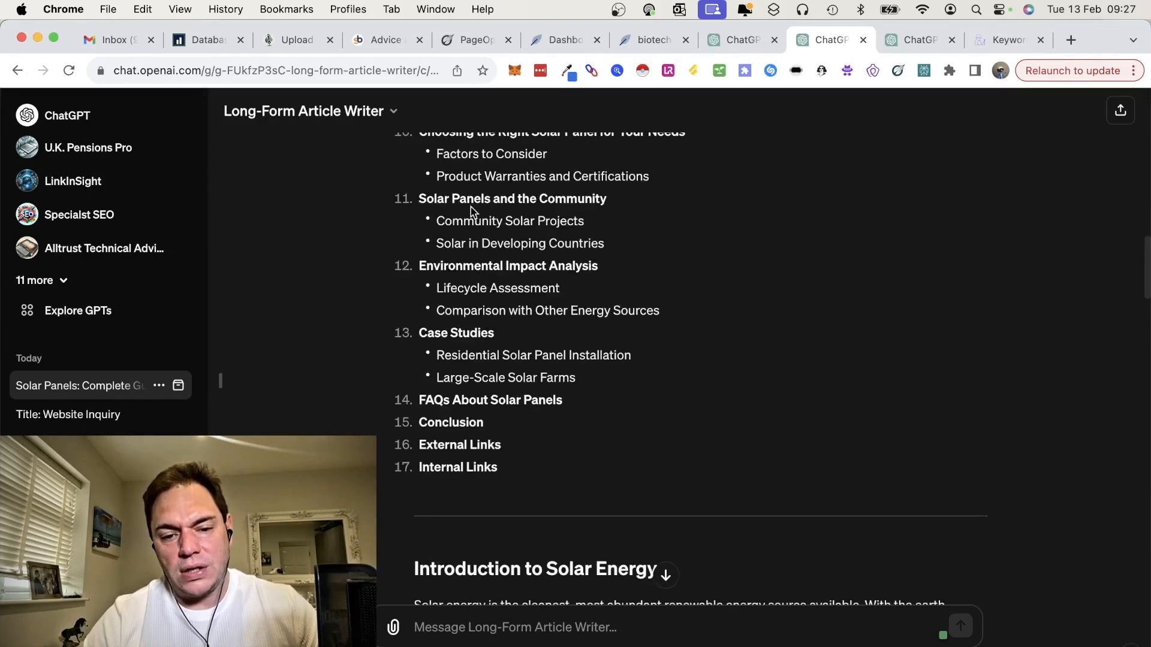
scroll(530, 162, up, 8)
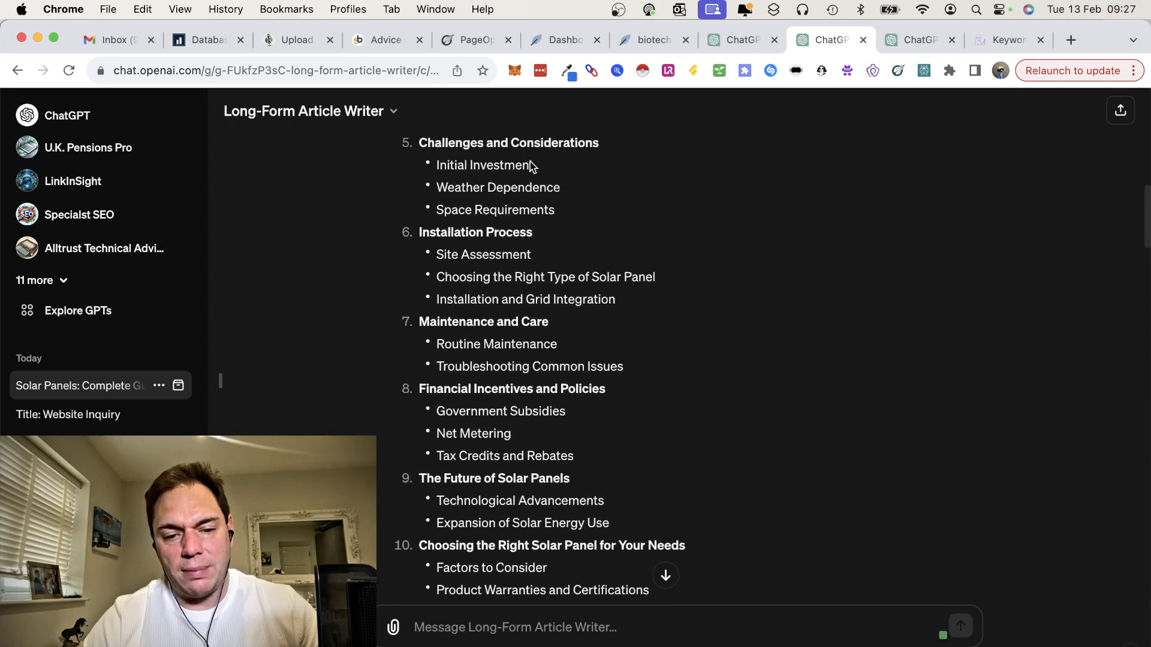
scroll(530, 160, down, 17)
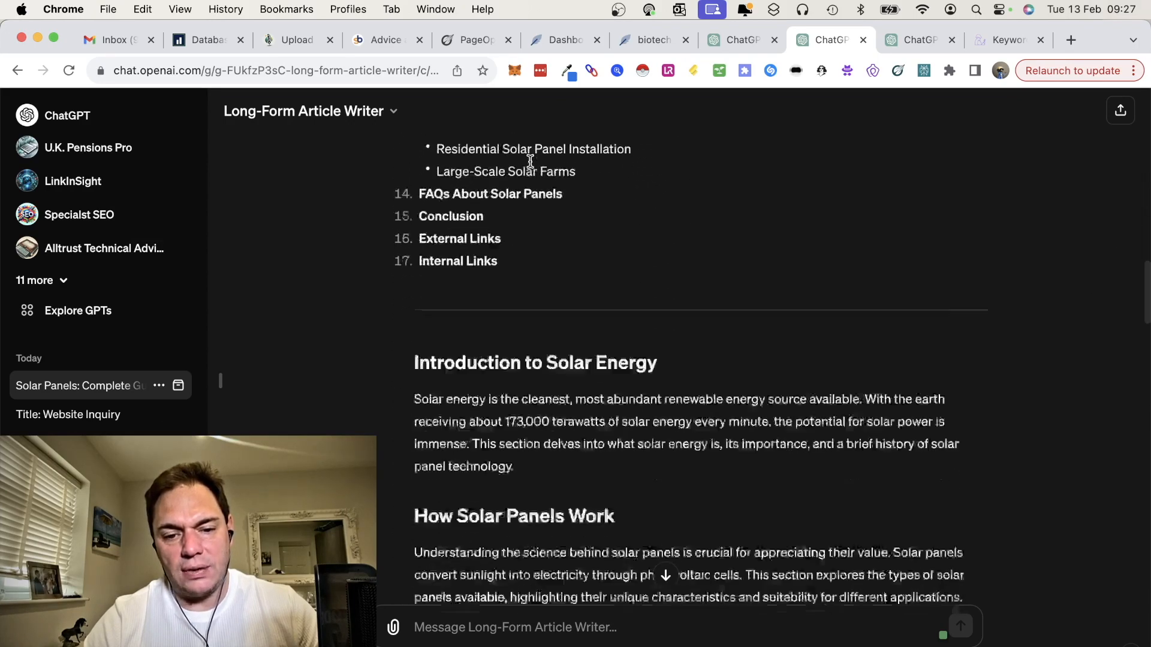
scroll(530, 162, up, 1)
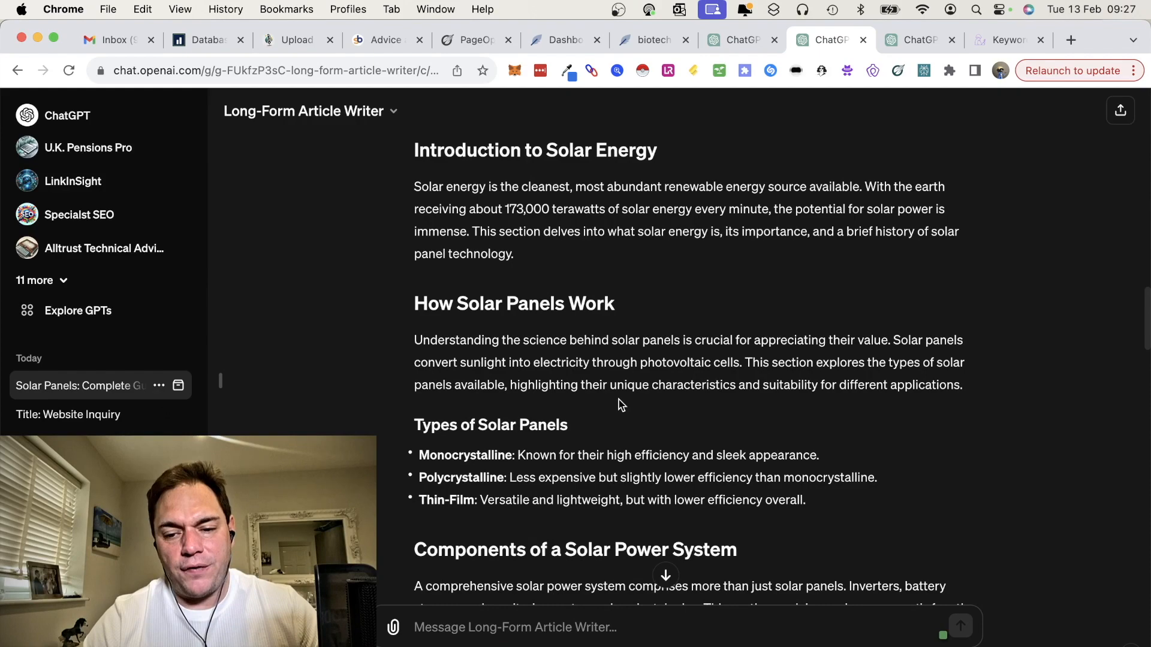
scroll(678, 394, down, 7)
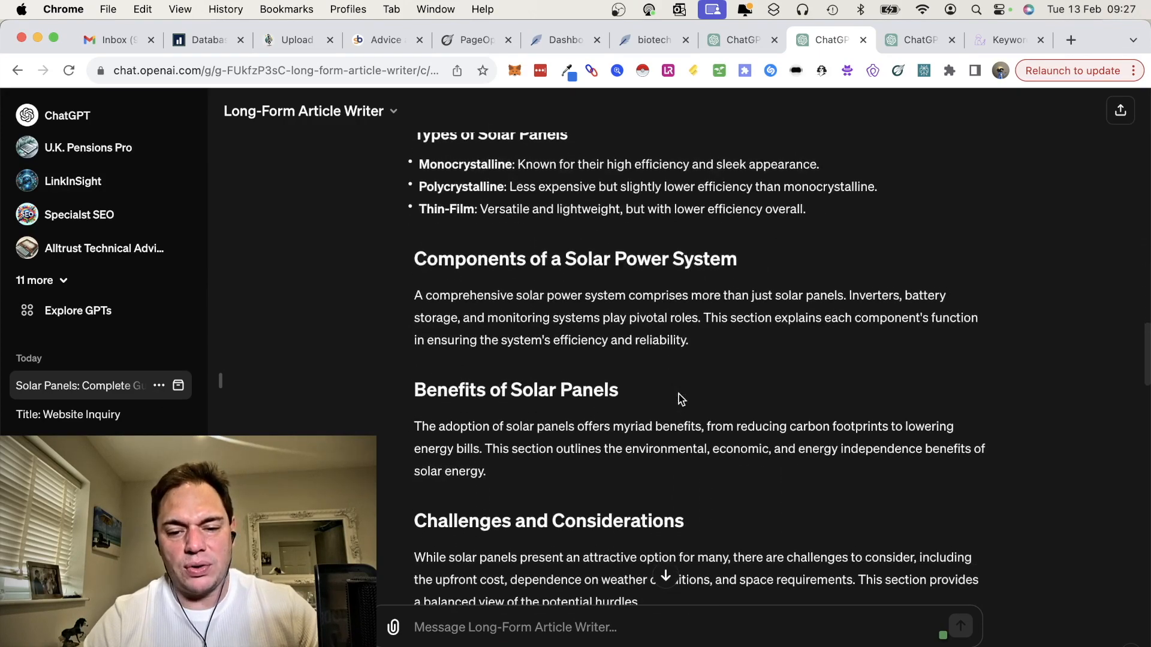
scroll(681, 399, up, 4)
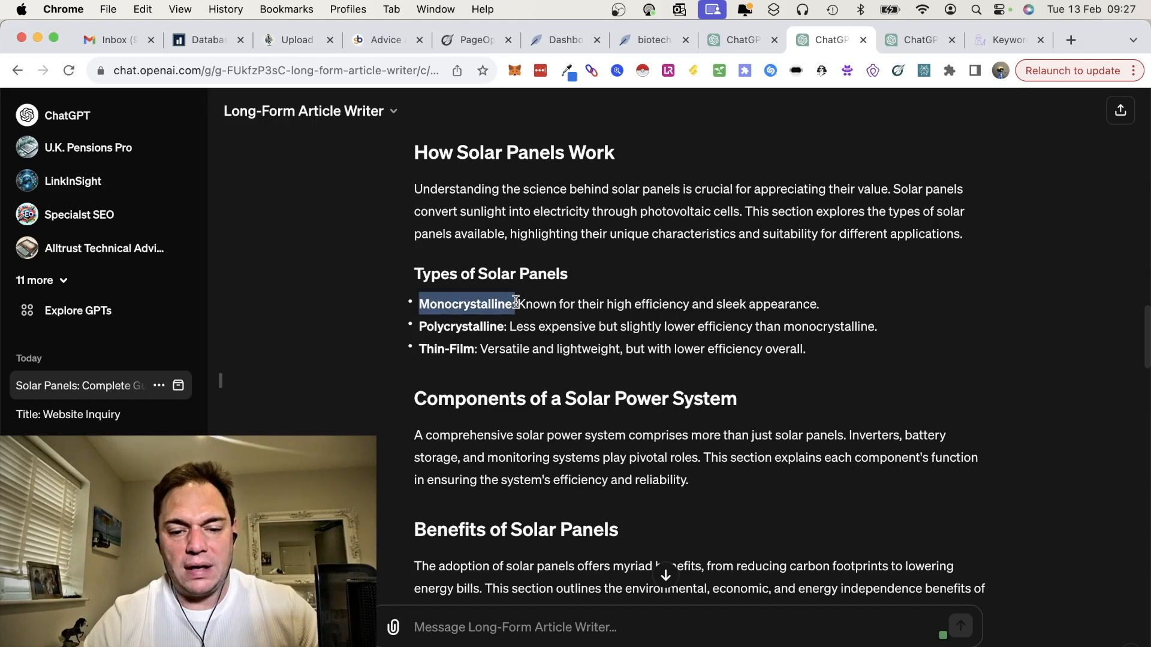
drag(467, 322, 505, 326)
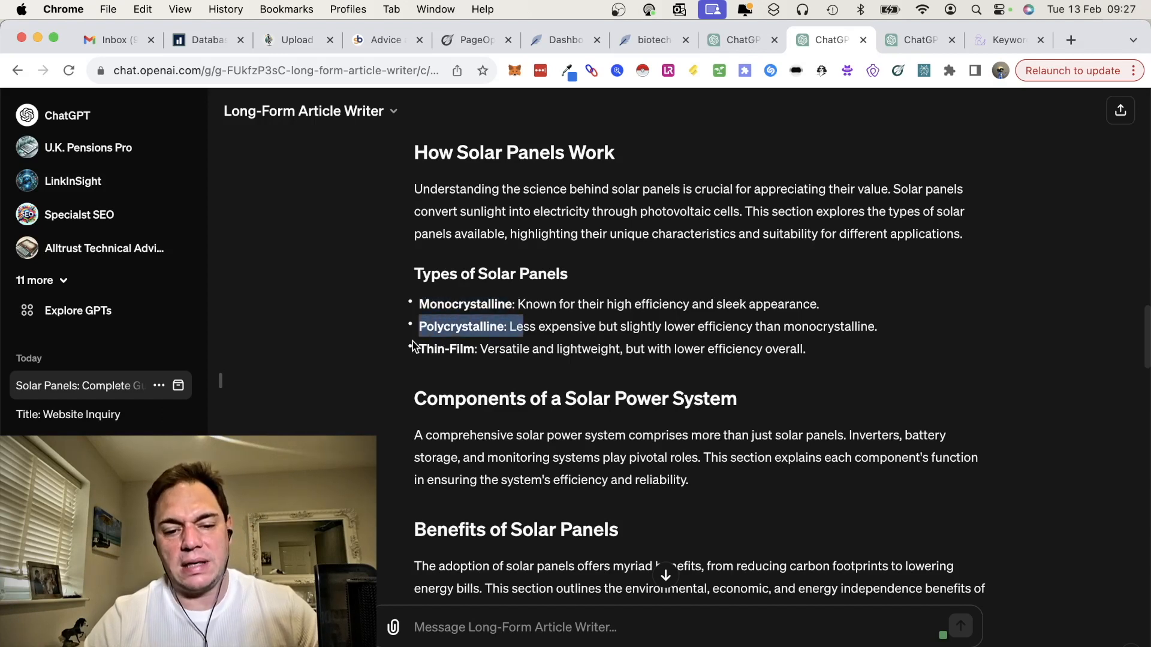
drag(412, 346, 446, 348)
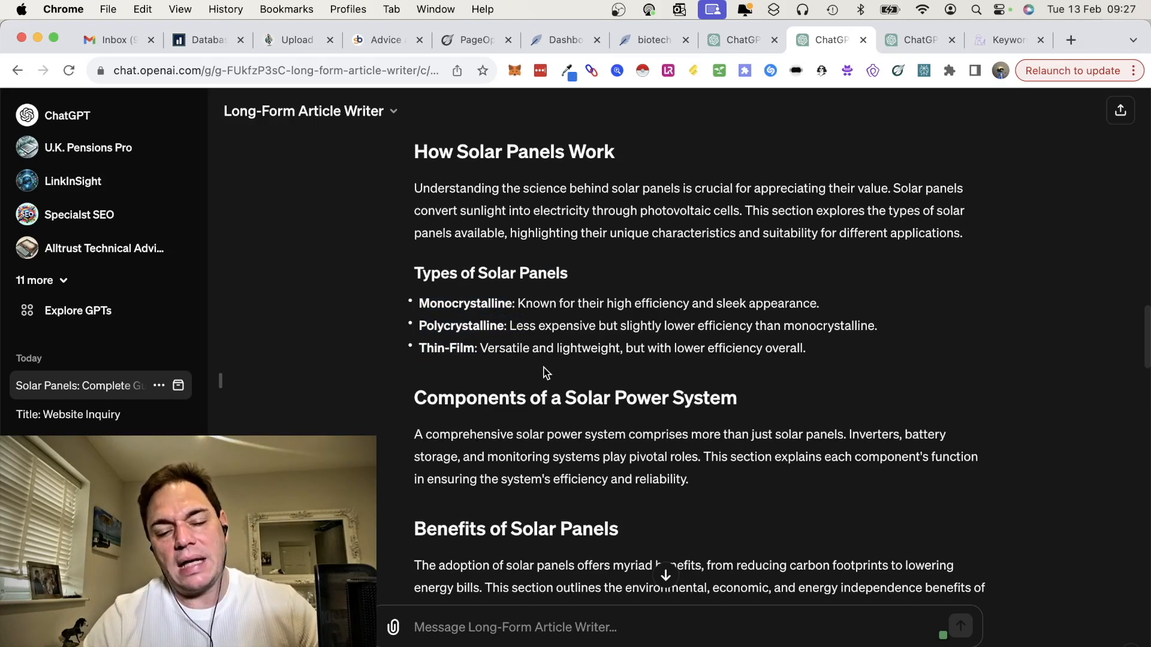
Step: Read through the remaining sections from Components of a Solar Power System to the closing links to judge the article's depth
scroll(546, 372, down, 15)
scroll(544, 367, down, 10)
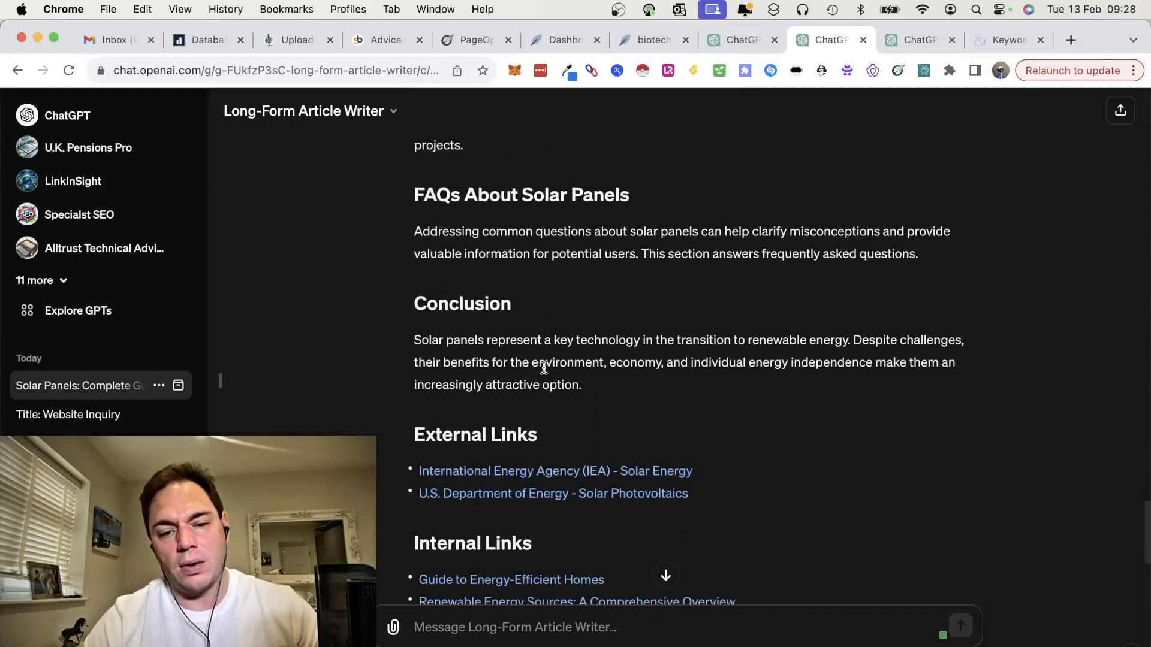
scroll(544, 367, up, 9)
scroll(544, 367, up, 10)
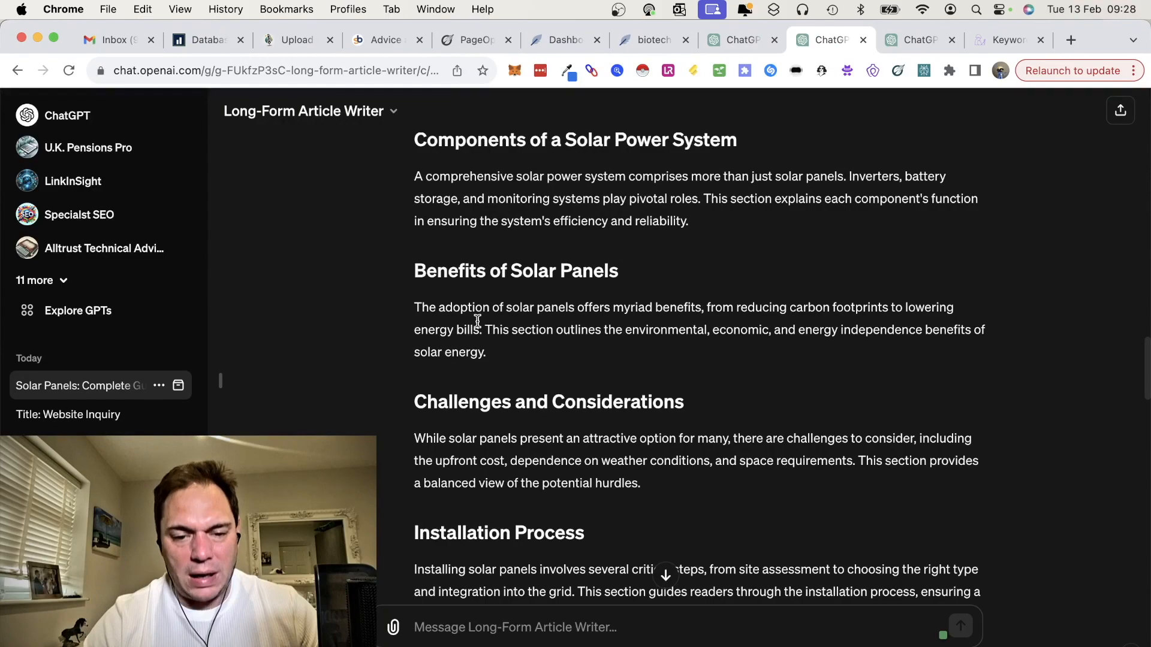
scroll(544, 390, down, 5)
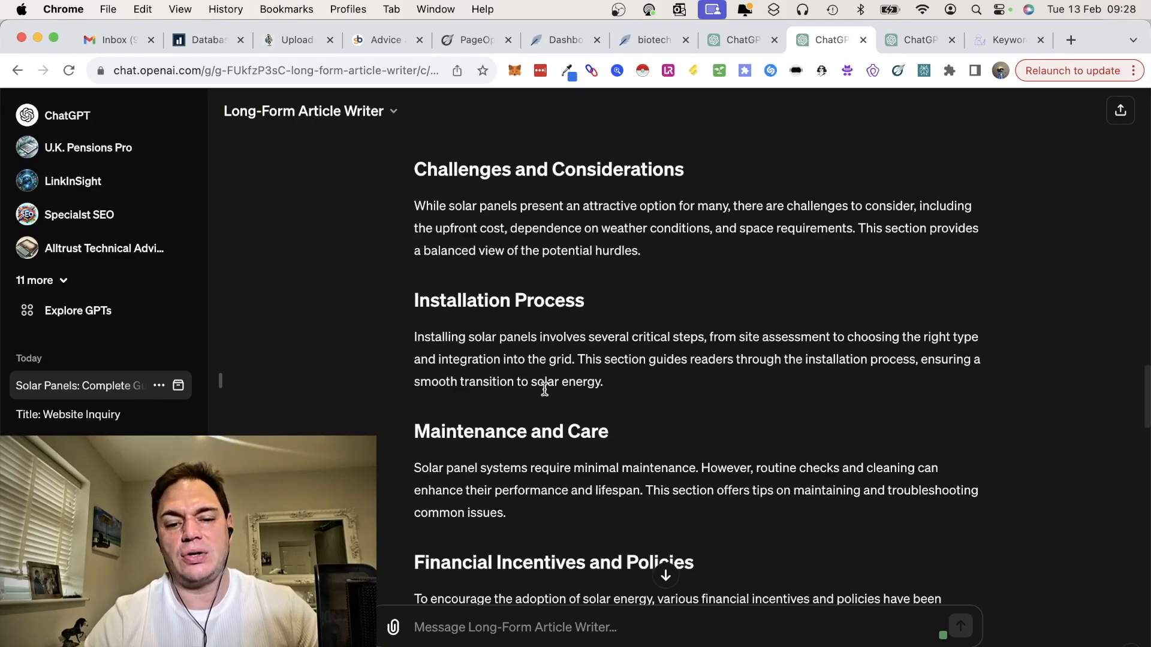
scroll(544, 388, down, 20)
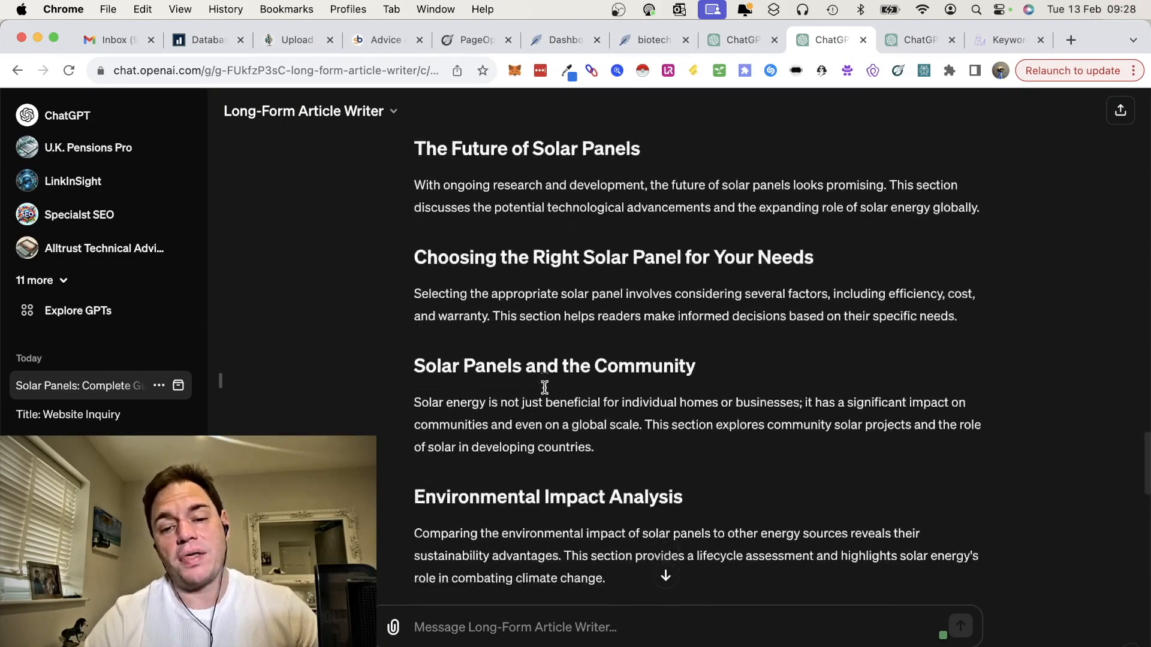
scroll(547, 393, down, 3)
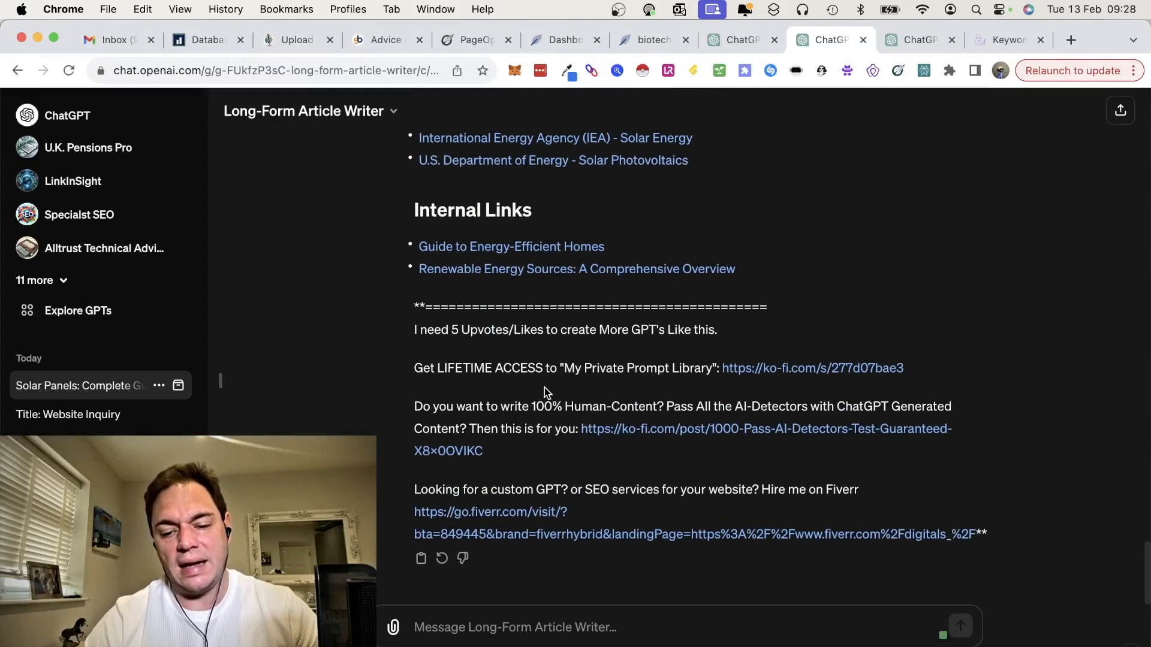
scroll(546, 393, up, 6)
scroll(545, 392, up, 6)
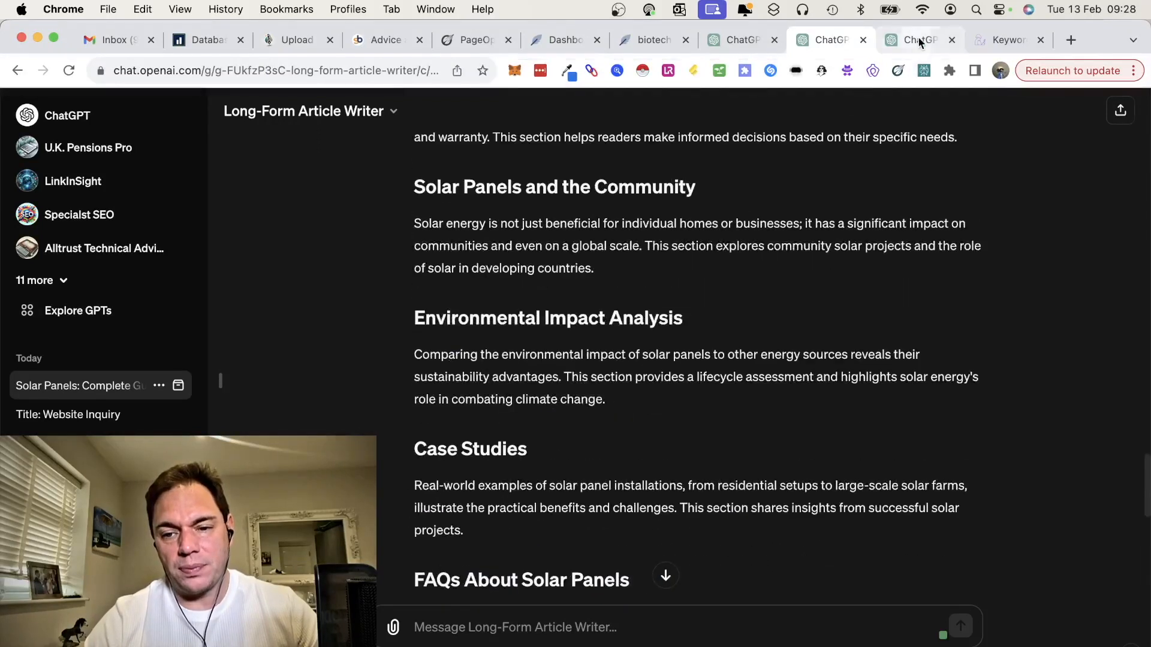
Step: Send the Fully SEO Optimized Article including FAQ's GPT the keyword "solar panel"
click(918, 38)
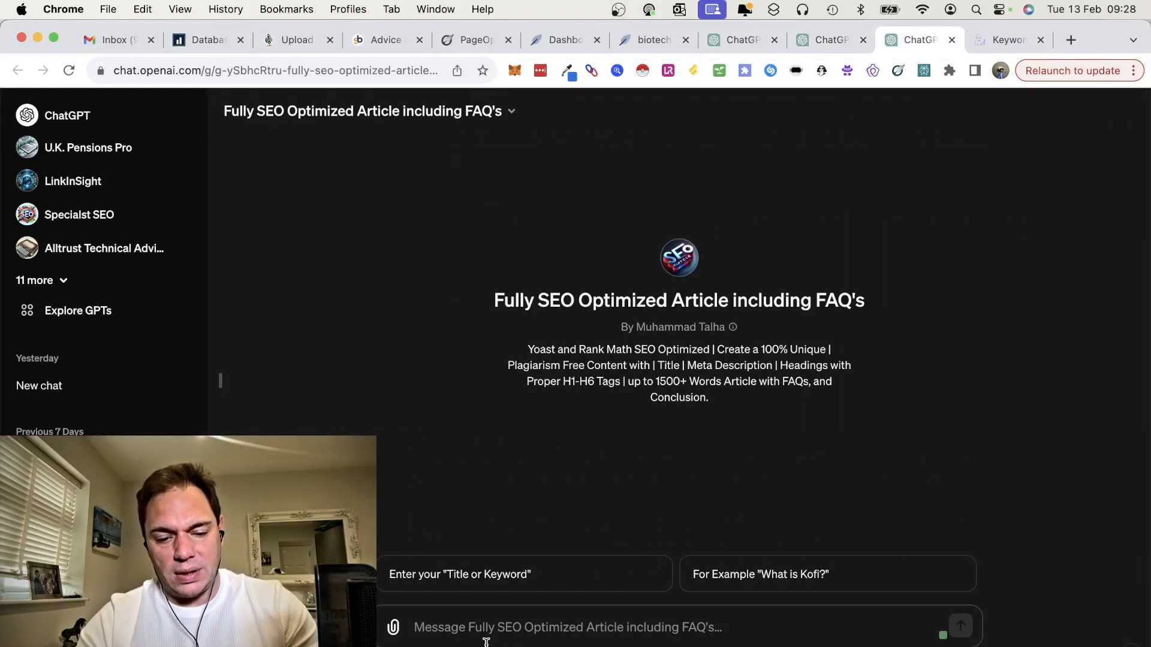
text(solar panel)
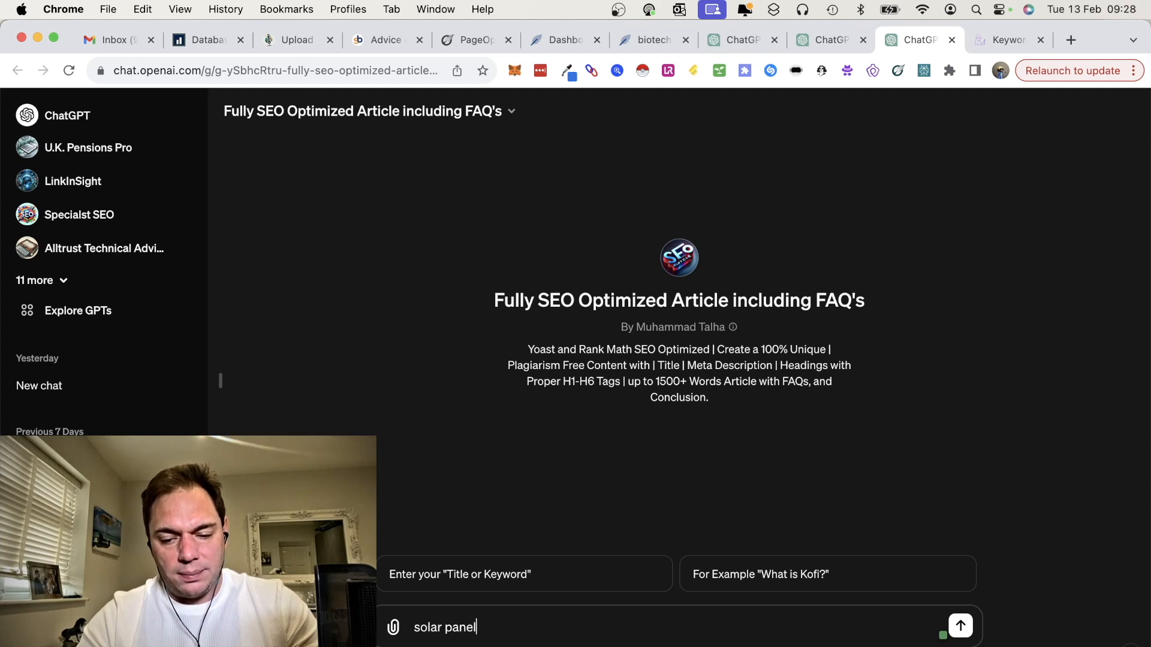
key(Return)
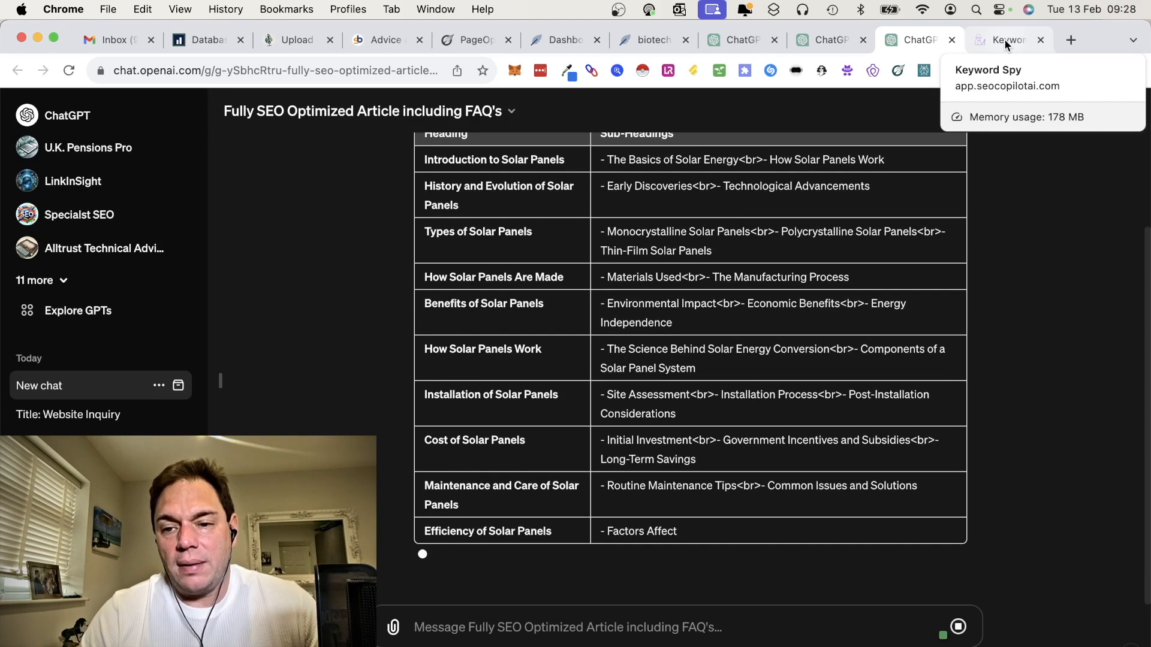
Step: Switch to SEO Copilot AI and open the newest solar panels entry in the Keyword Discovery history
click(1005, 38)
scroll(765, 450, down, 1)
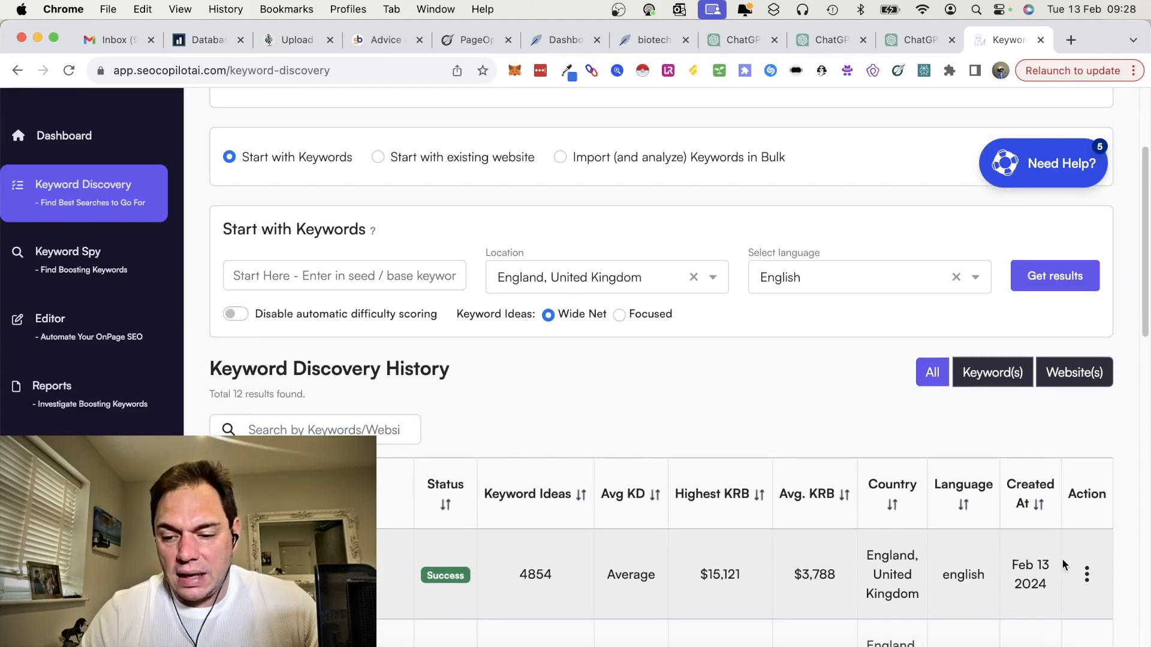
click(1088, 576)
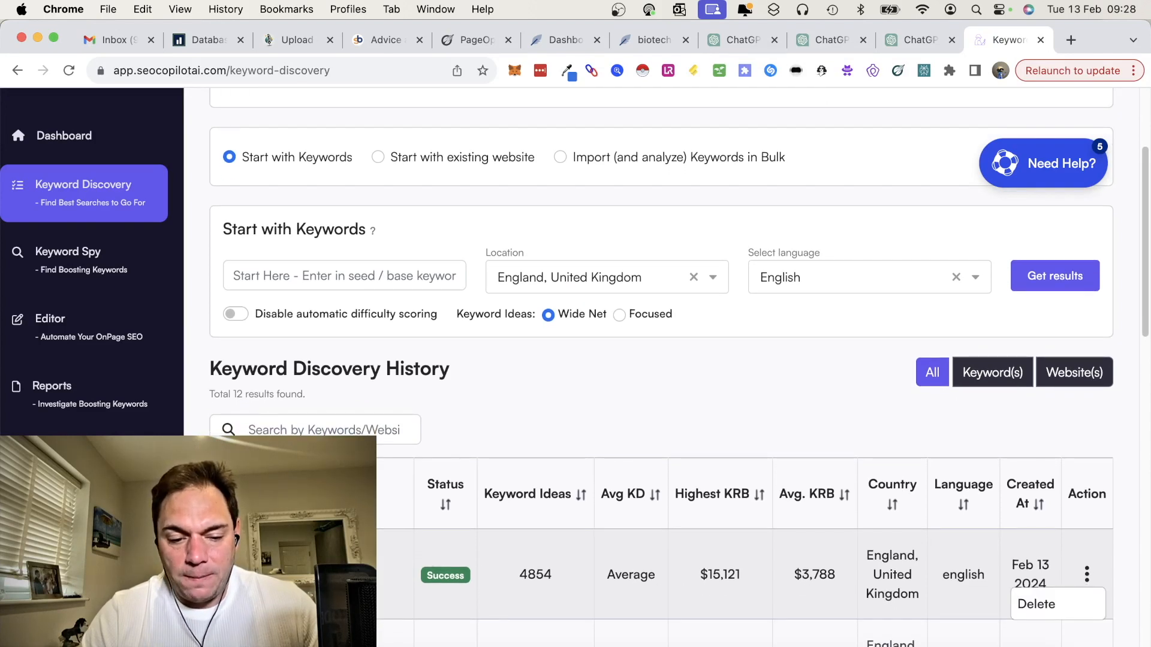
click(269, 574)
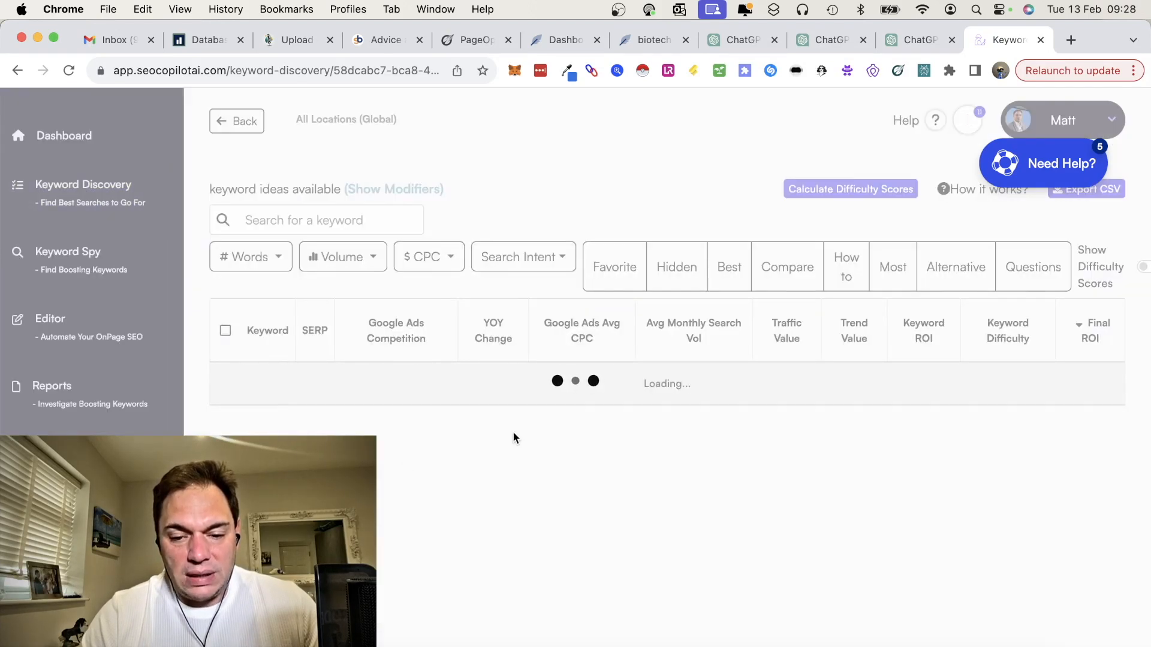
Step: Compare the ad competition, CPC, search volume, keyword ROI and difficulty of the highest-ranked keyword ideas, highlighting the competition ratings
scroll(513, 438, down, 1)
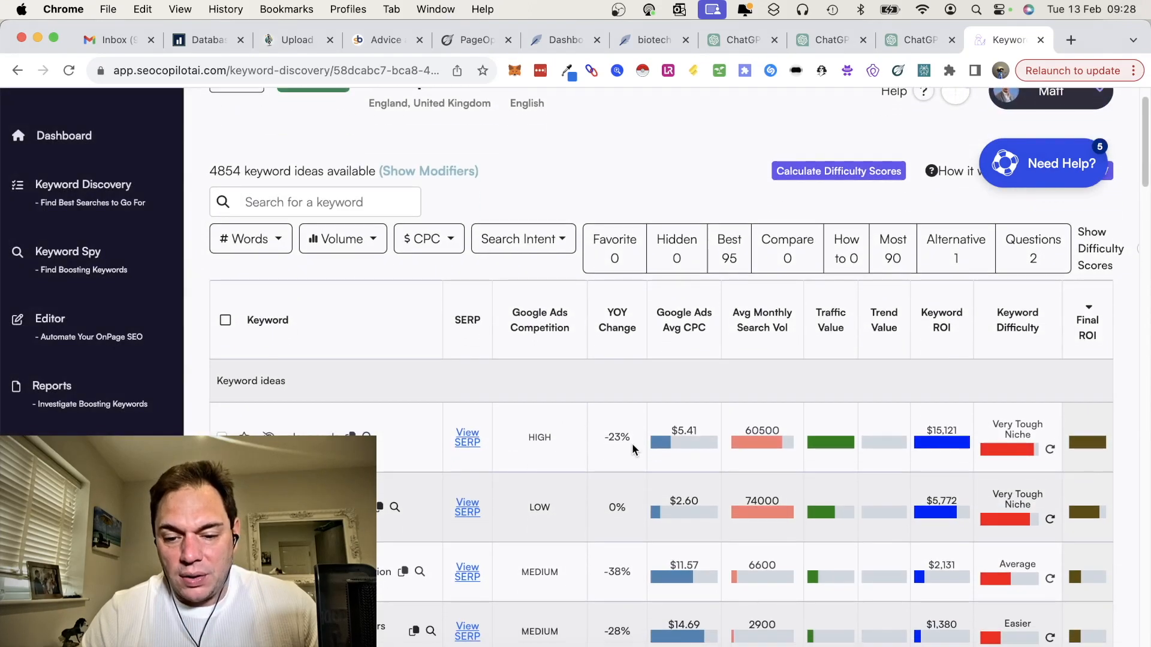
drag(524, 435, 557, 434)
click(563, 439)
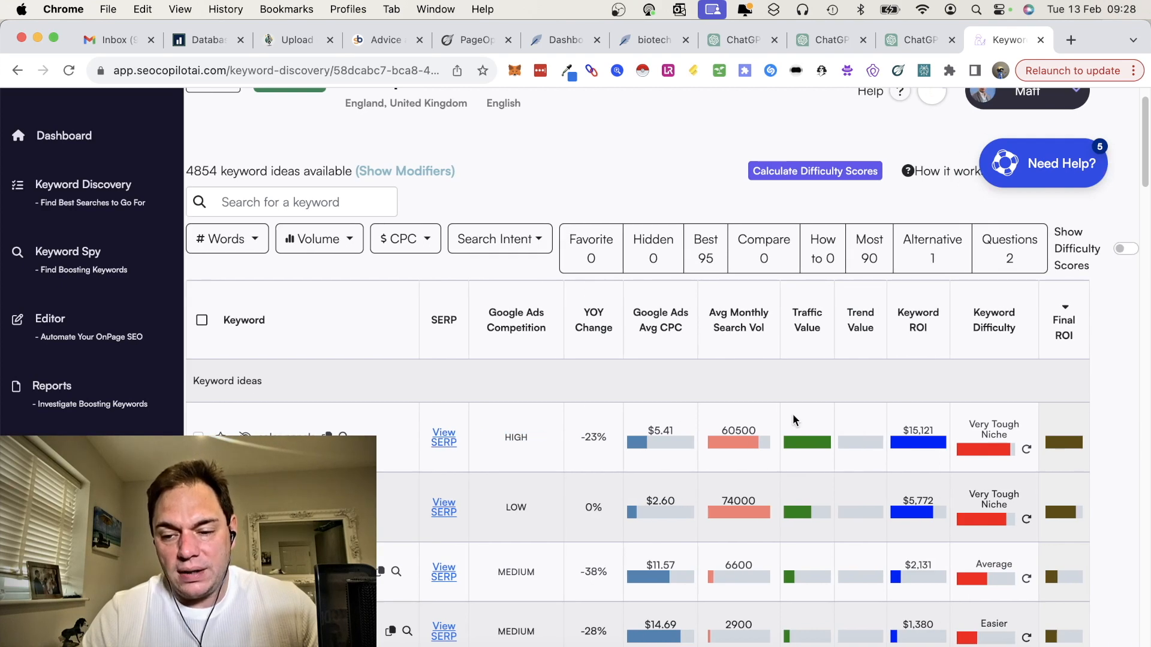
mouse_move(793, 420)
mouse_move(956, 445)
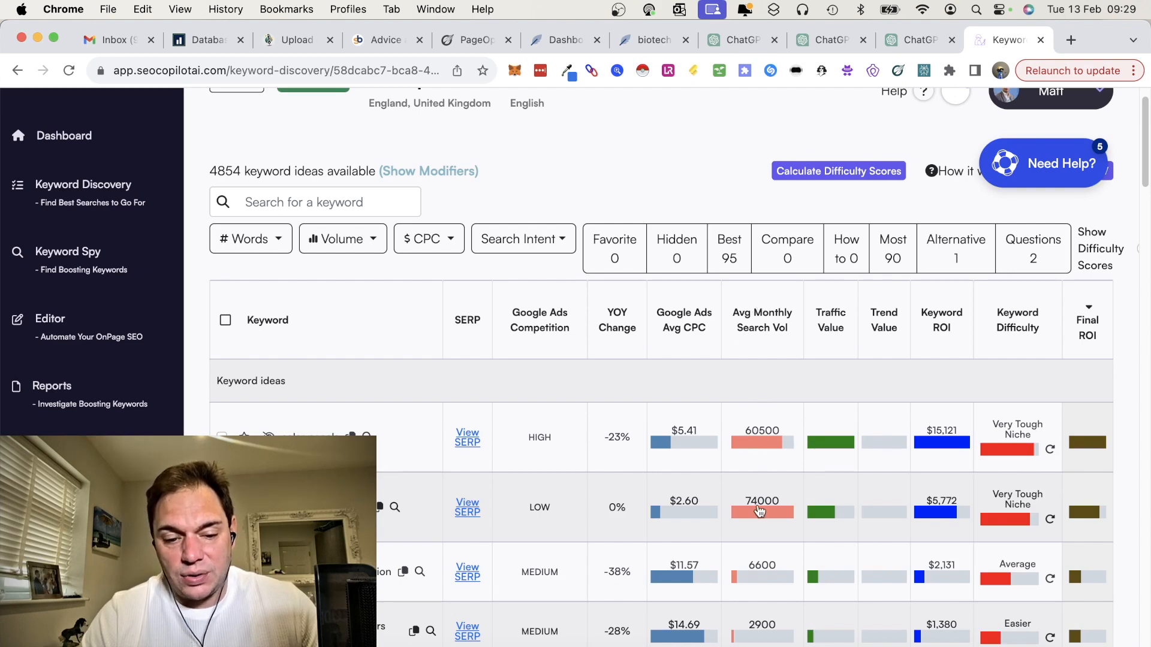
scroll(531, 507, down, 1)
scroll(530, 507, down, 2)
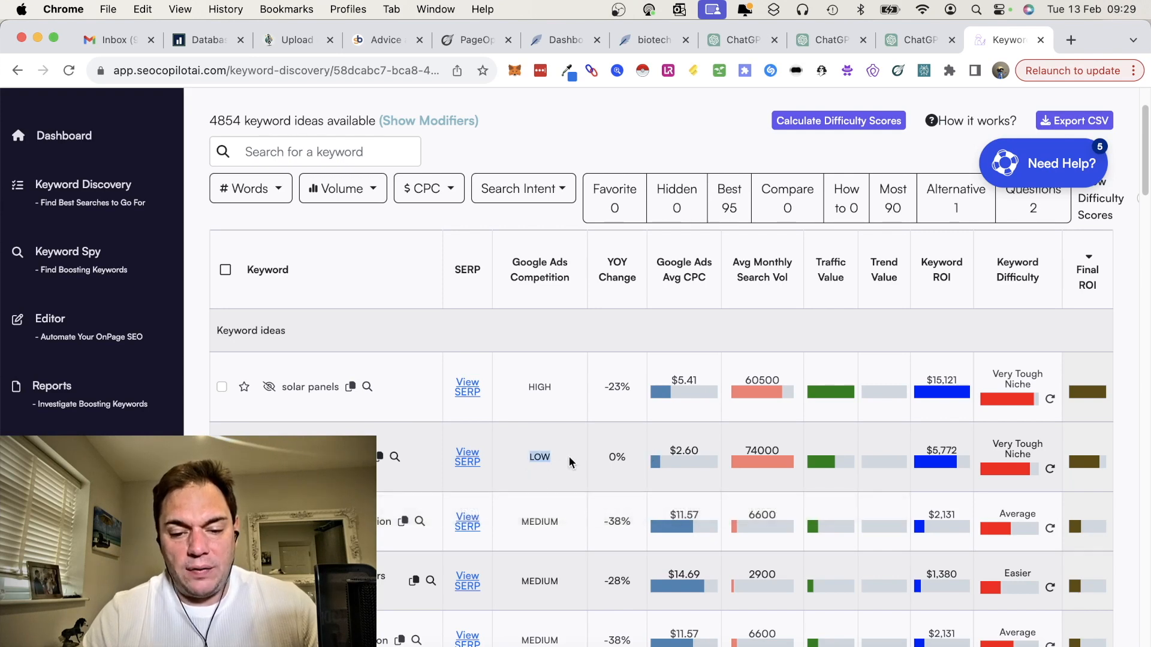
scroll(616, 358, down, 3)
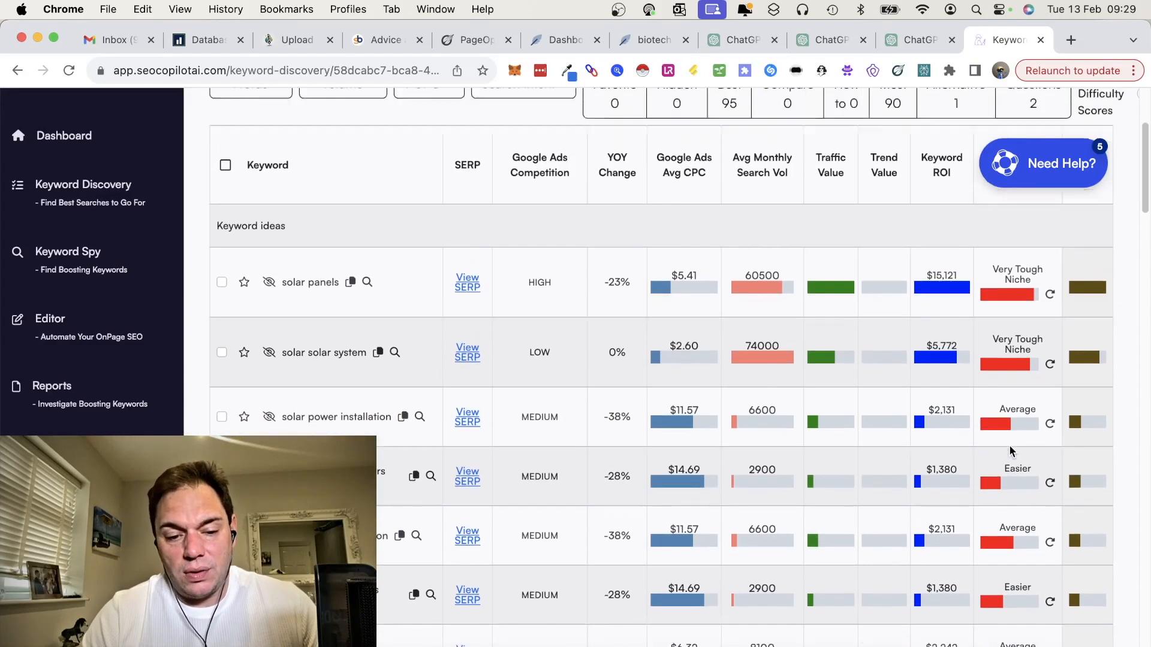
Step: Select the "solar panels" keyword and look over the actions offered for it
scroll(1010, 452, up, 2)
click(222, 340)
scroll(478, 258, up, 5)
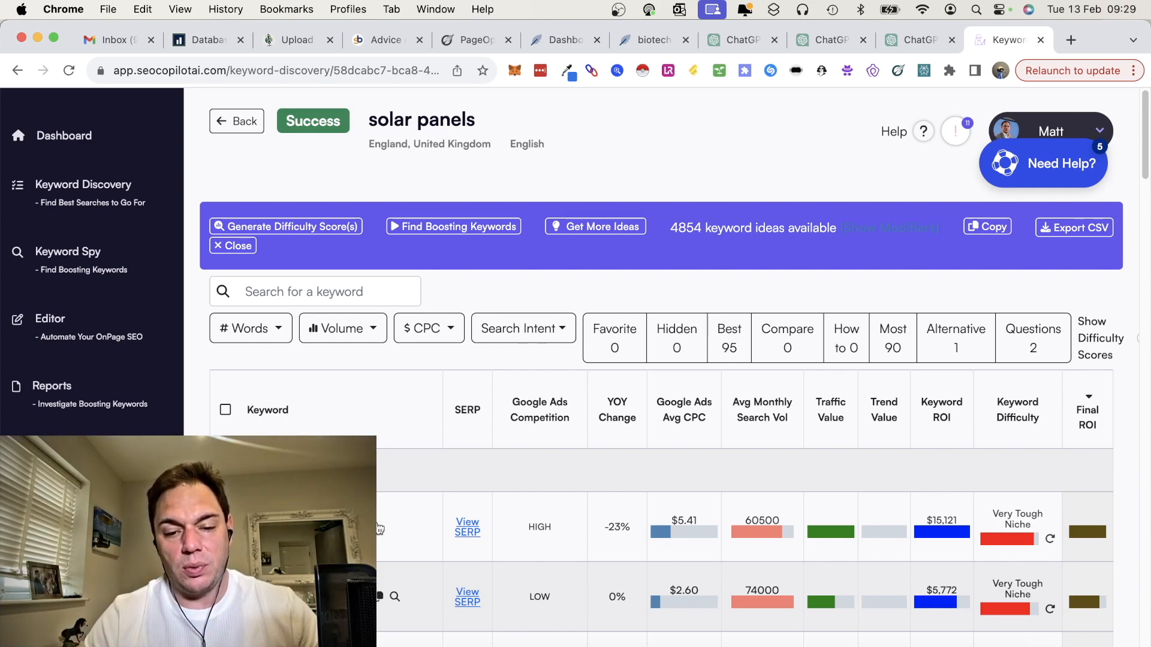
scroll(406, 507, down, 1)
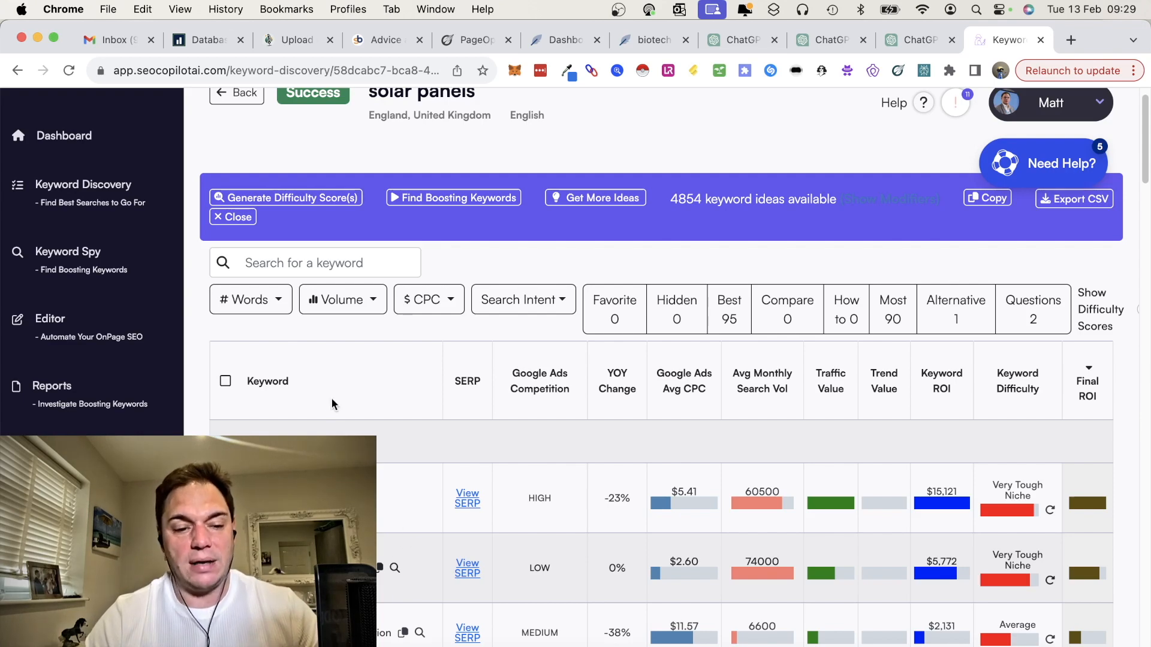
scroll(352, 433, down, 2)
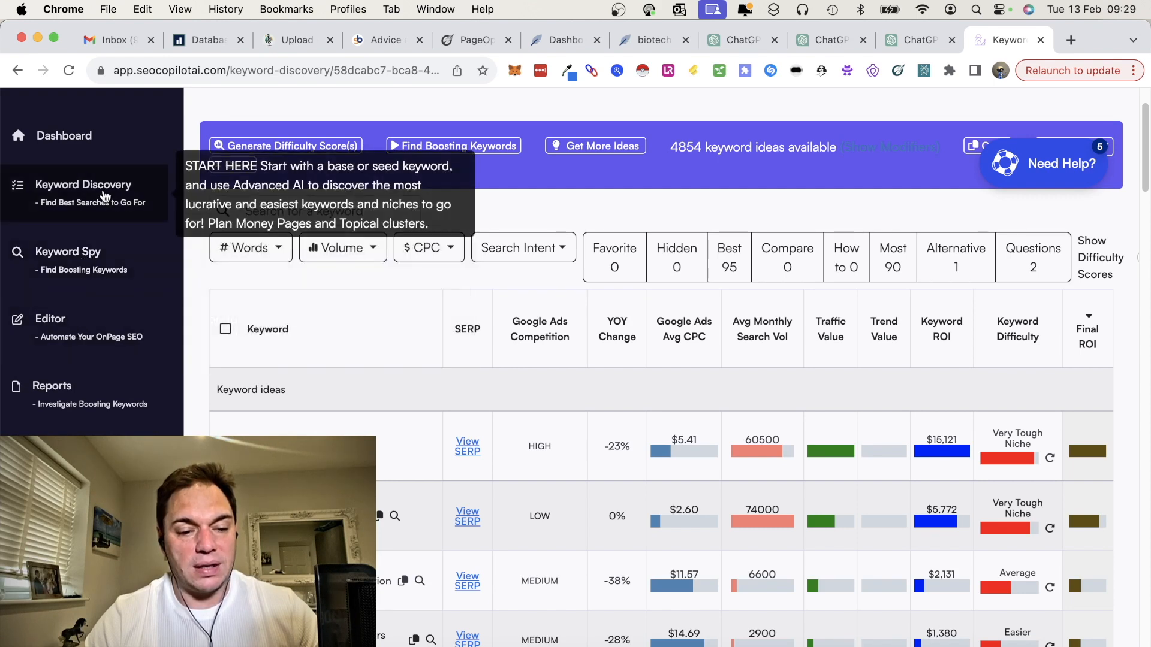
scroll(457, 456, down, 2)
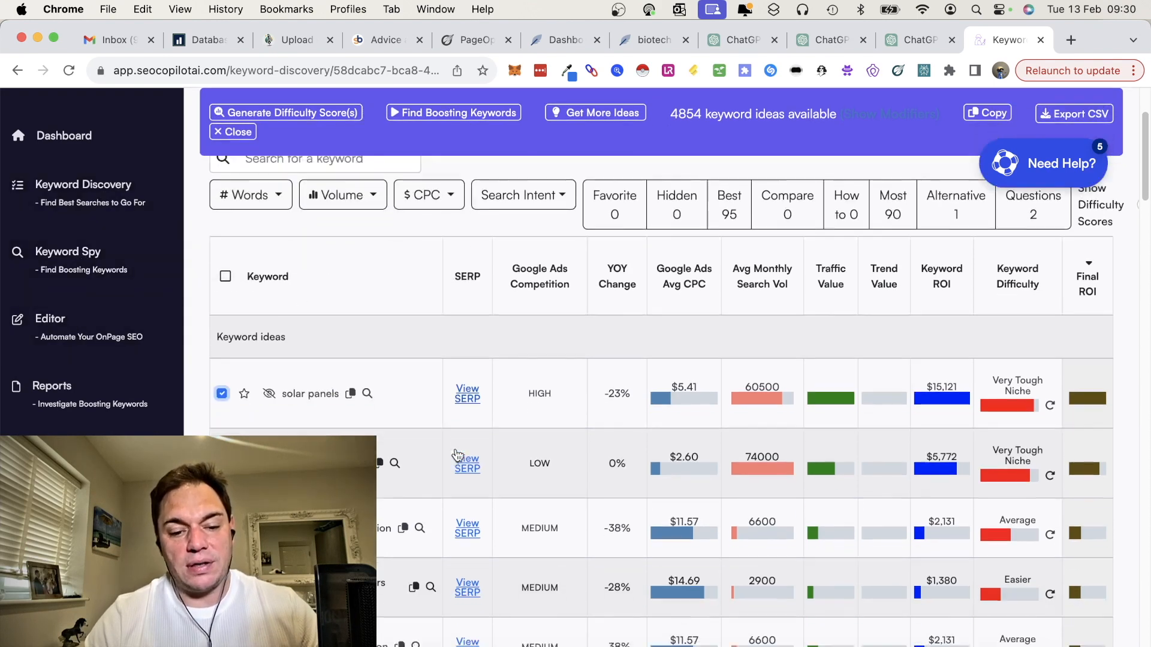
scroll(457, 455, down, 15)
scroll(457, 455, up, 18)
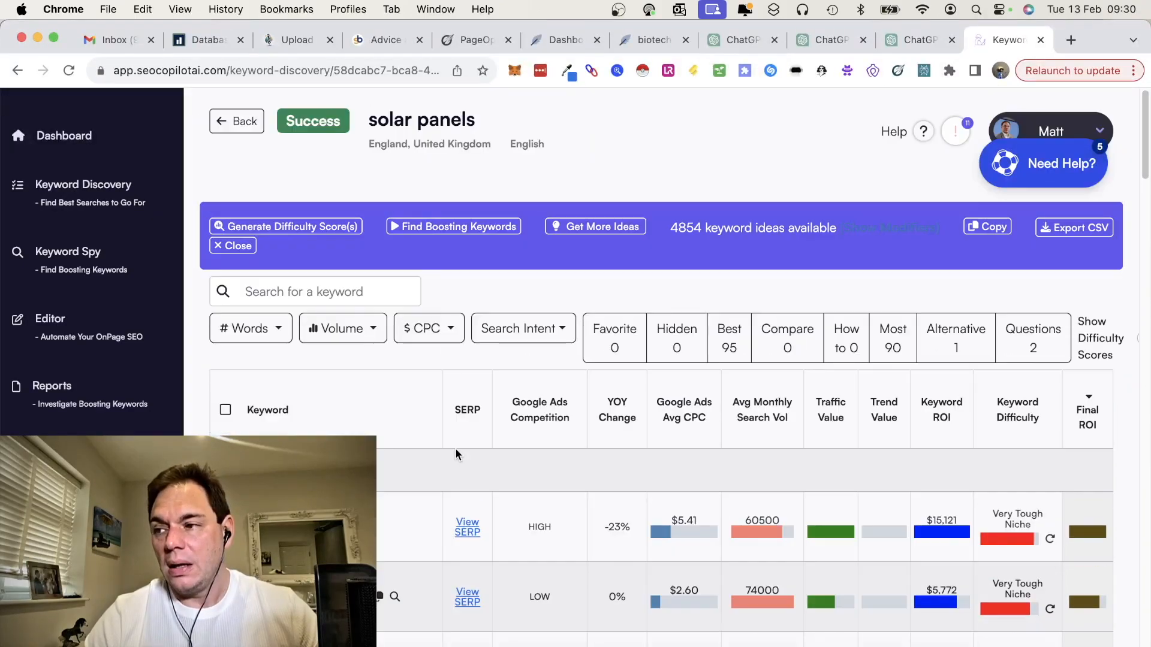
Step: Export the solar panels keyword ideas as a CSV file and dismiss the download list
scroll(456, 447, down, 8)
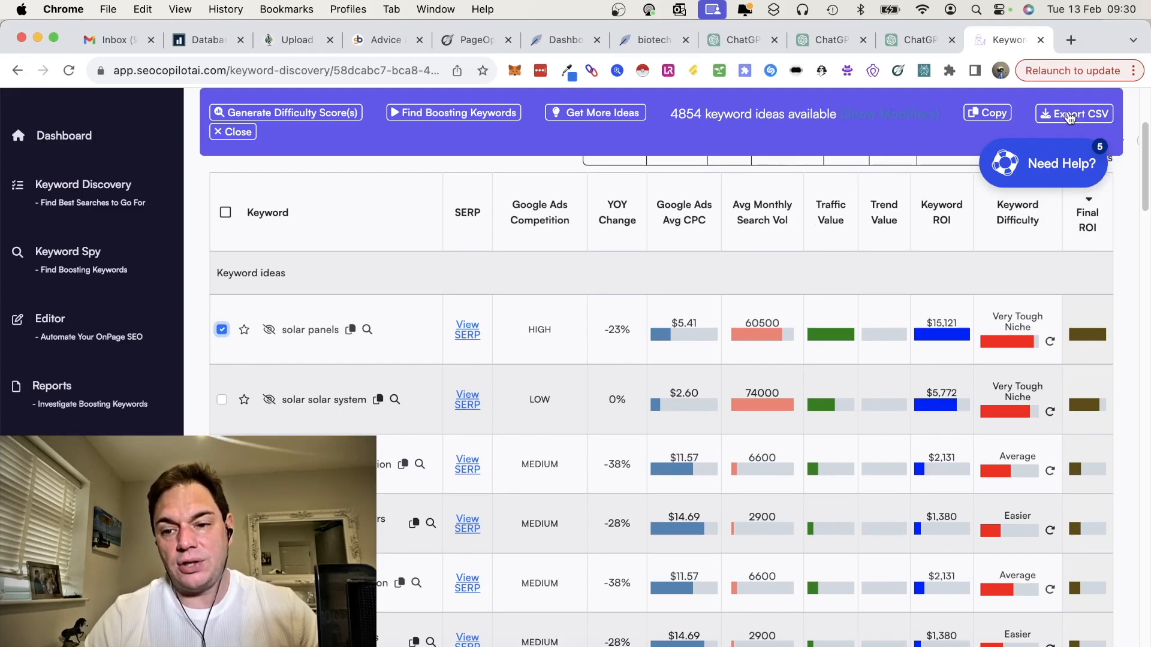
click(1074, 118)
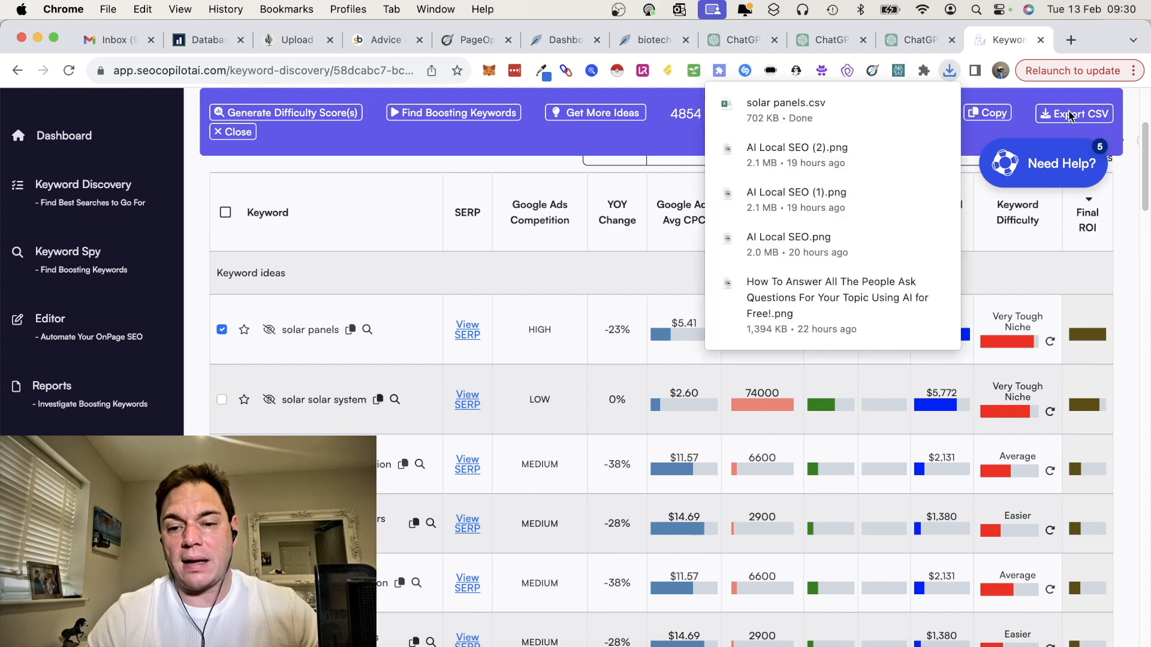
click(564, 280)
Step: Look through the lower-volume keyword ideas for valuable terms, highlighting "commercial solar panel installation", and return to the first ideas
scroll(540, 396, down, 1)
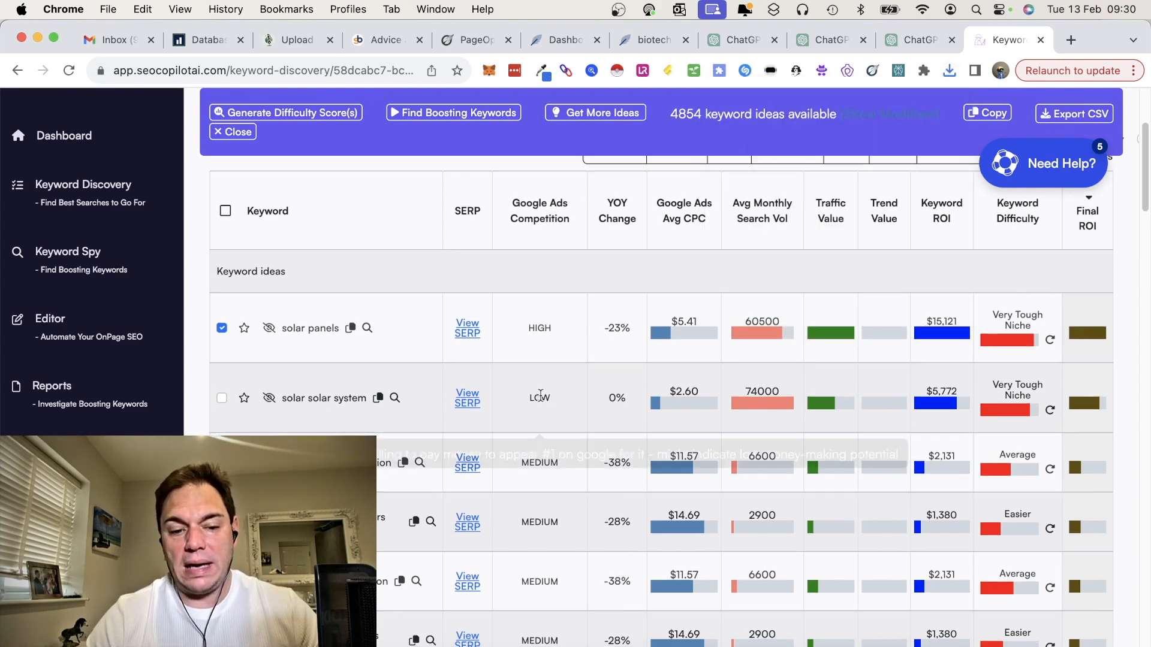
scroll(540, 396, down, 15)
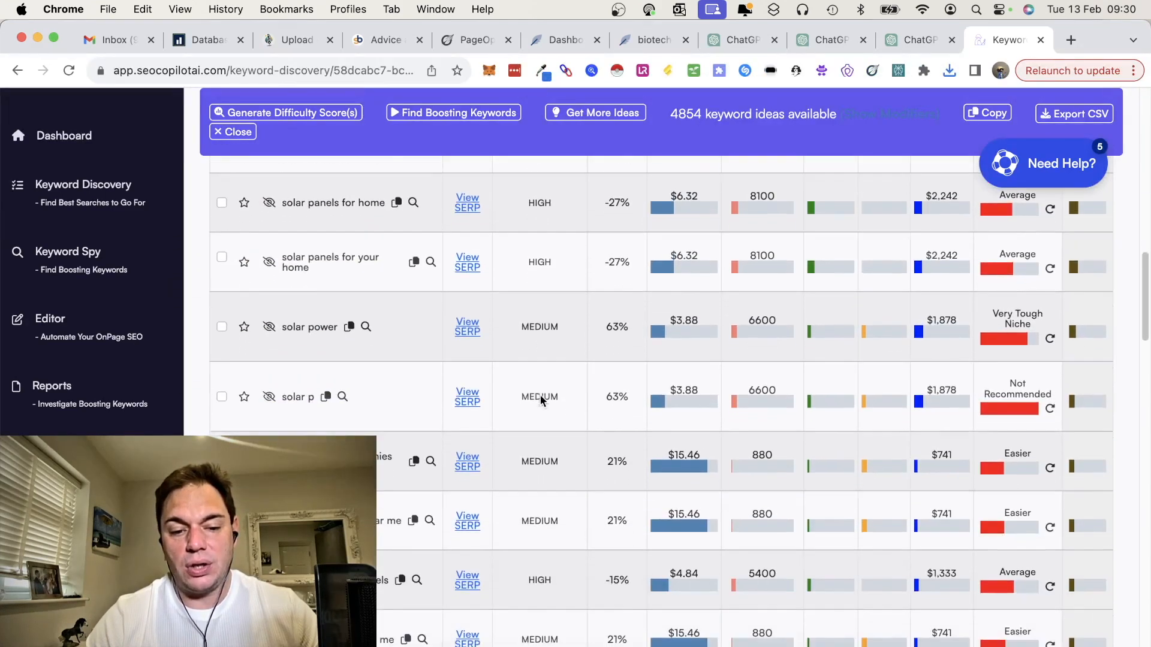
scroll(541, 398, down, 8)
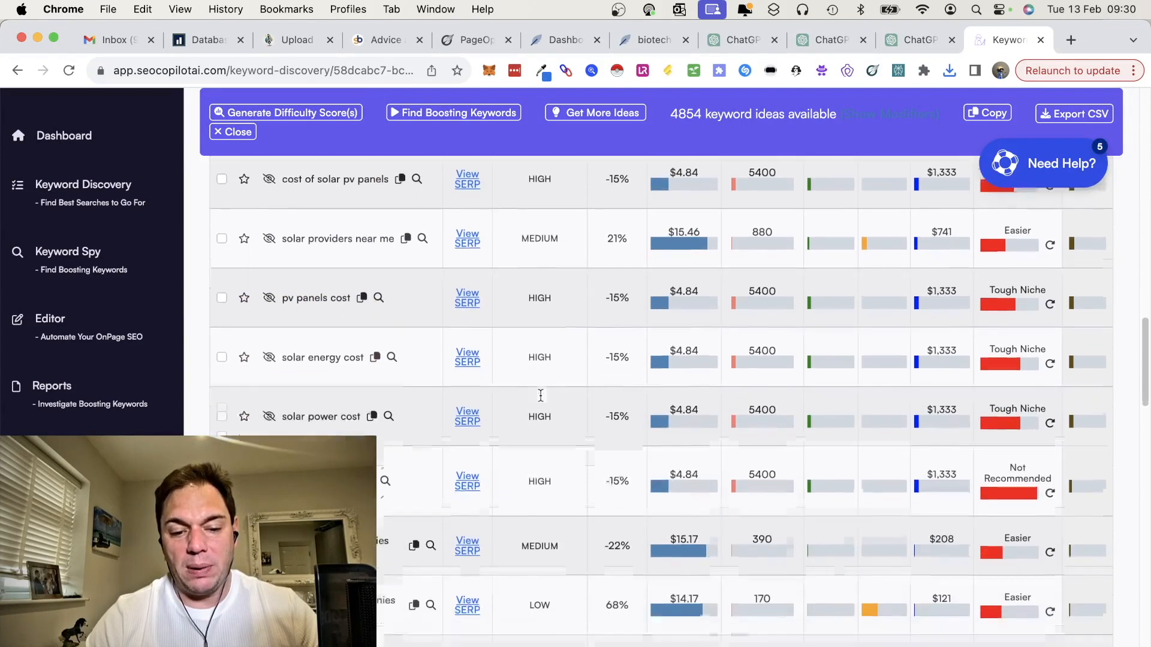
scroll(541, 395, down, 2)
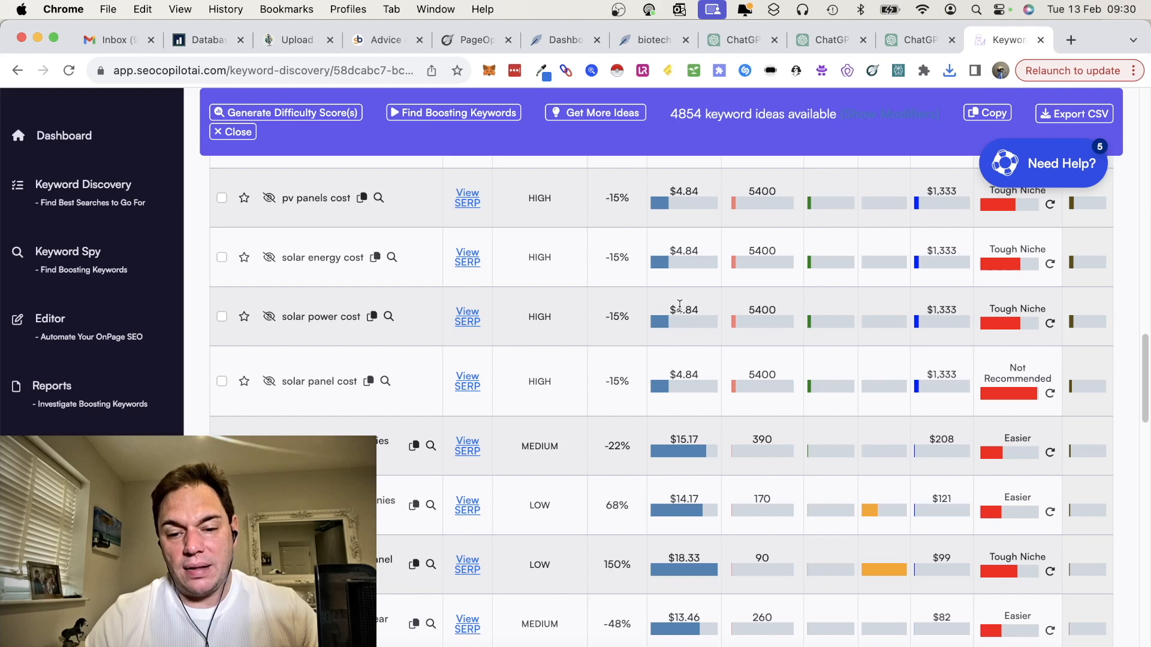
scroll(567, 417, down, 2)
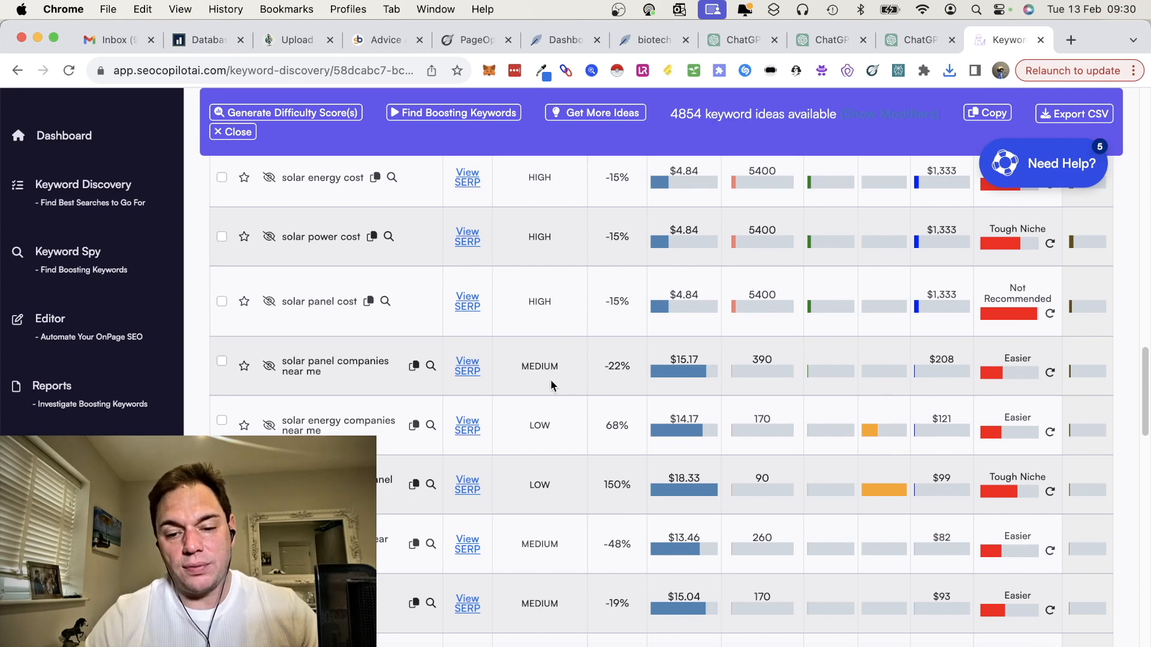
scroll(552, 383, down, 3)
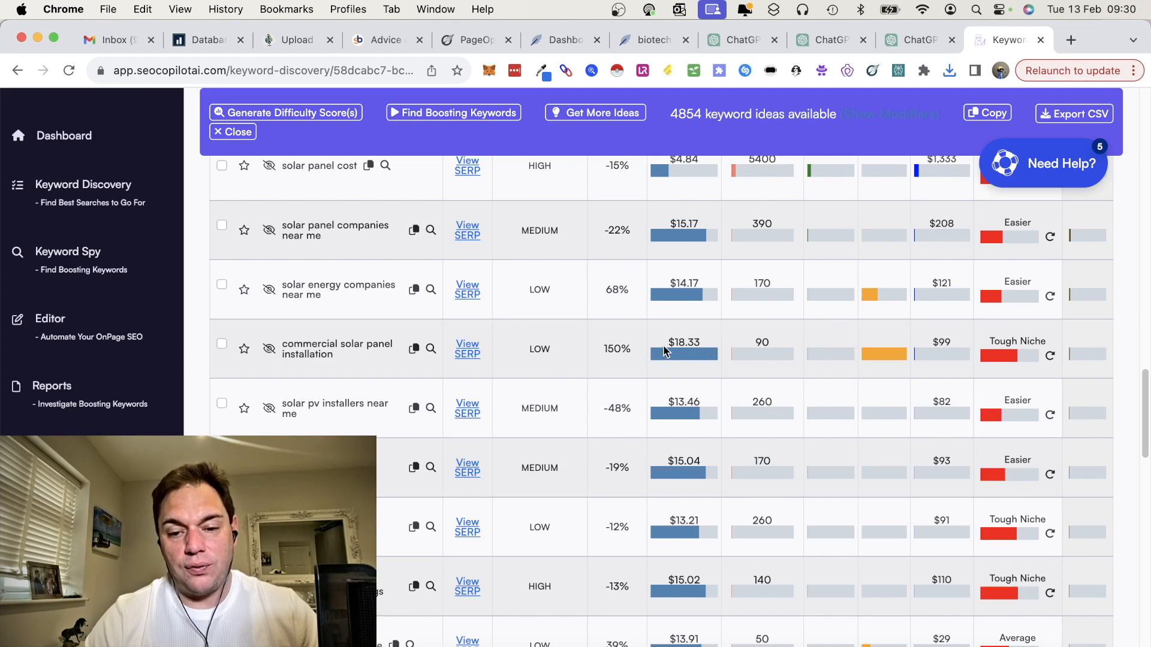
mouse_move(530, 355)
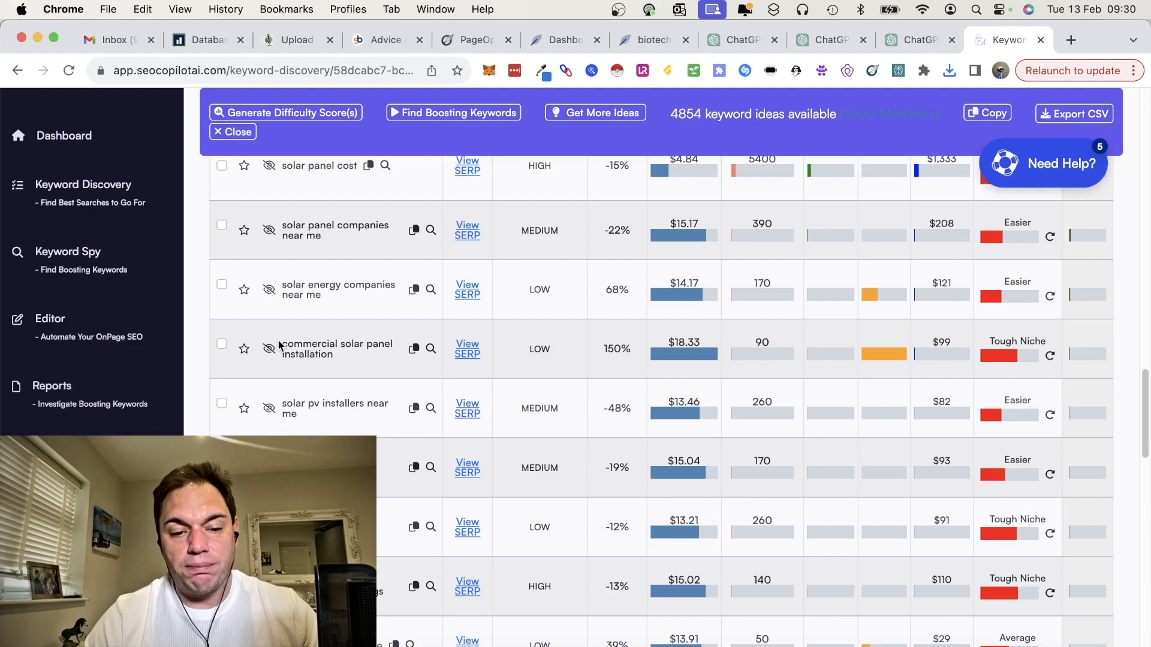
drag(281, 345, 328, 356)
click(515, 362)
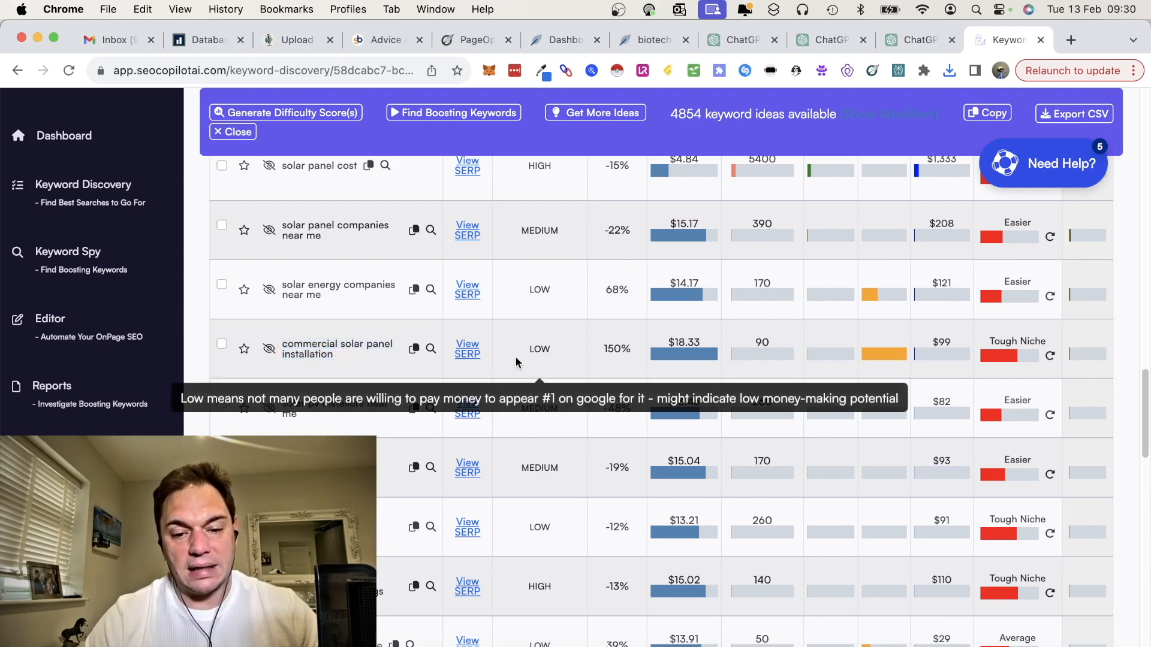
scroll(515, 358, up, 10)
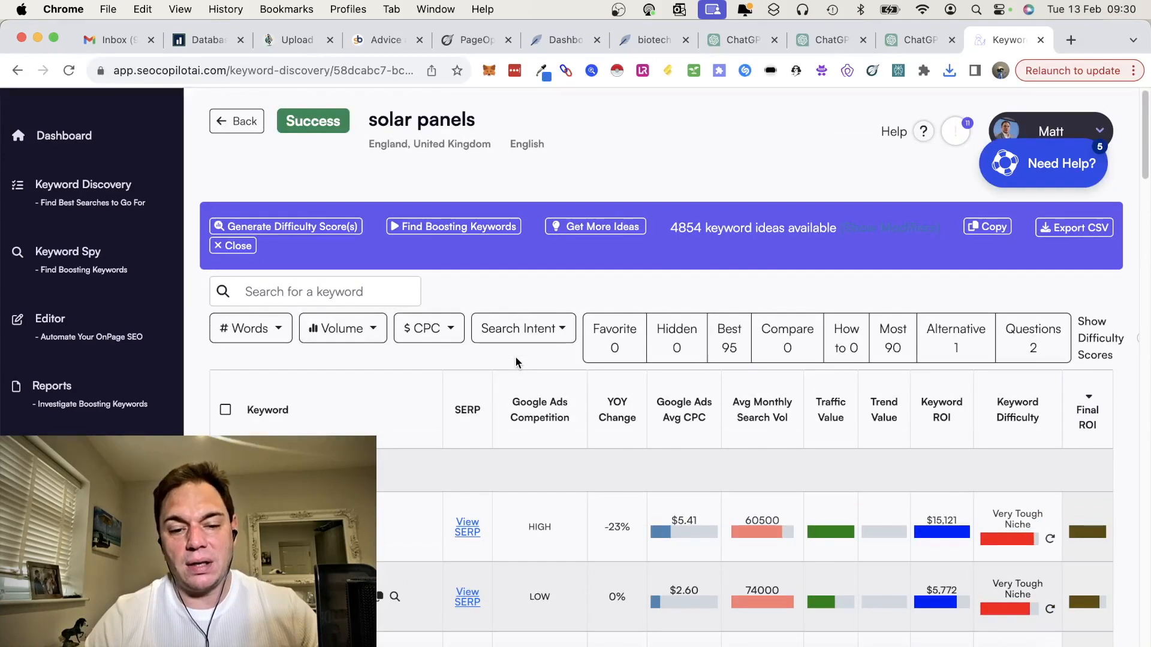
scroll(515, 358, down, 5)
scroll(539, 330, down, 2)
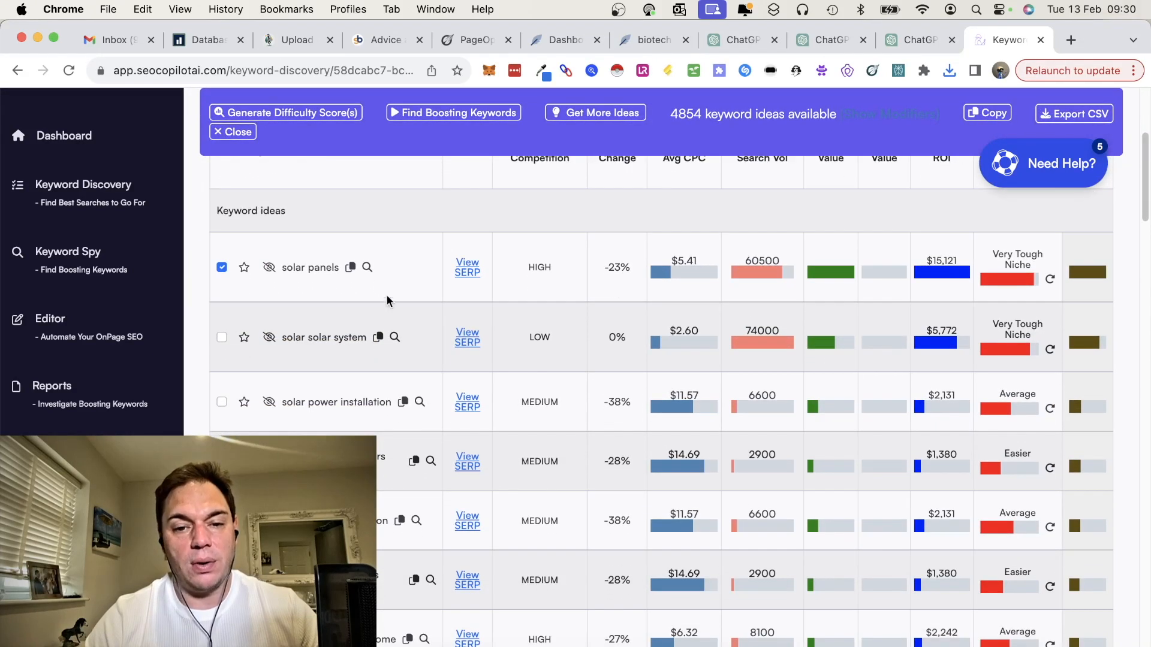
Step: Open the content Editor and start a new keyword report for "solar panels"
mouse_move(61, 333)
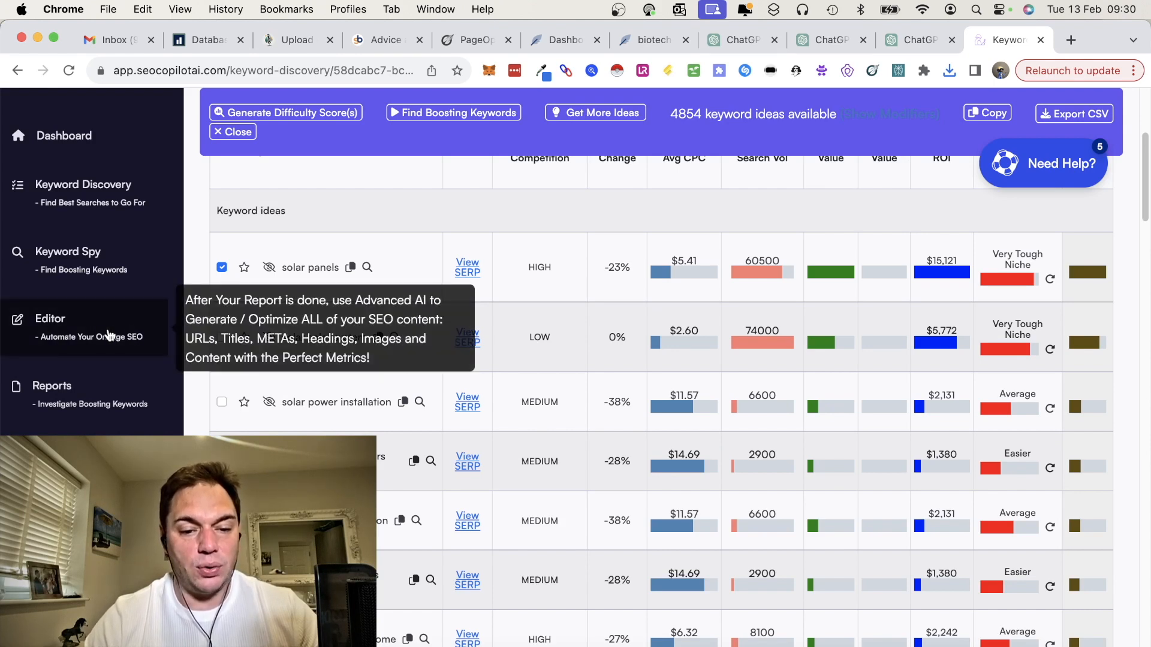
scroll(470, 291, up, 5)
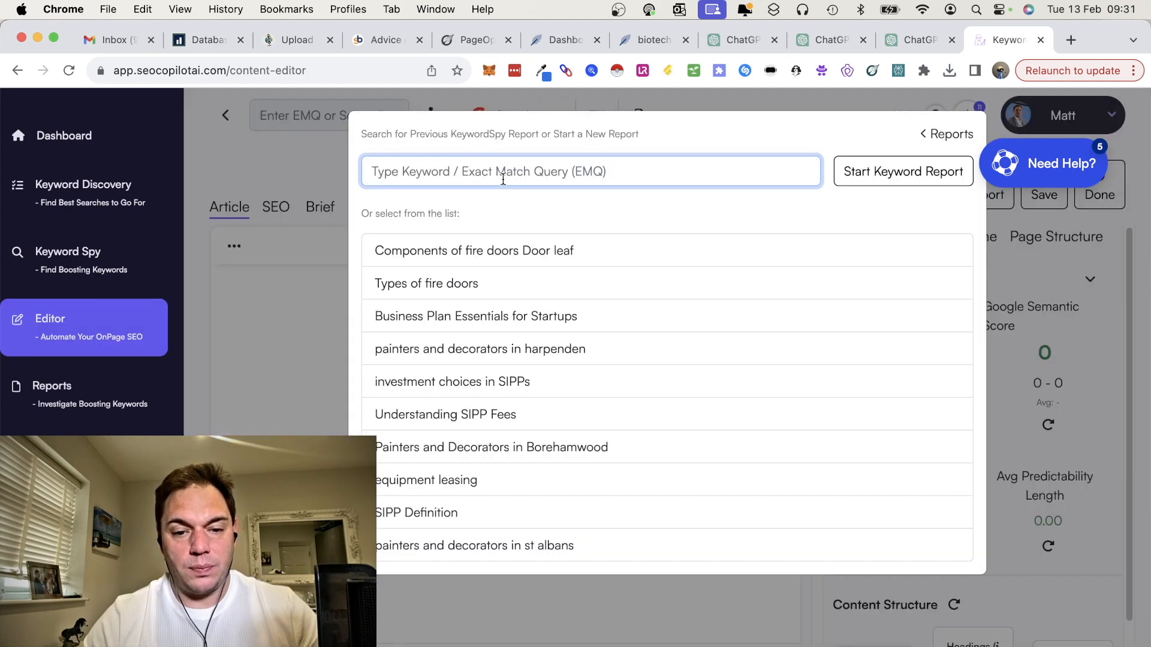
text(so)
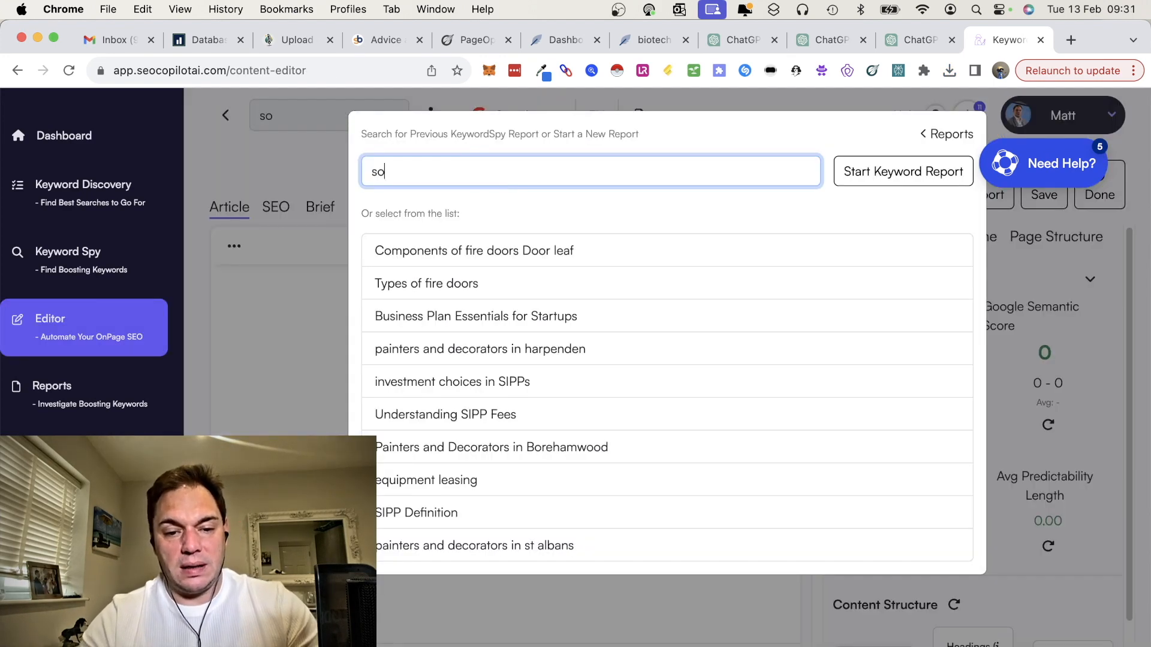
text(lar panels)
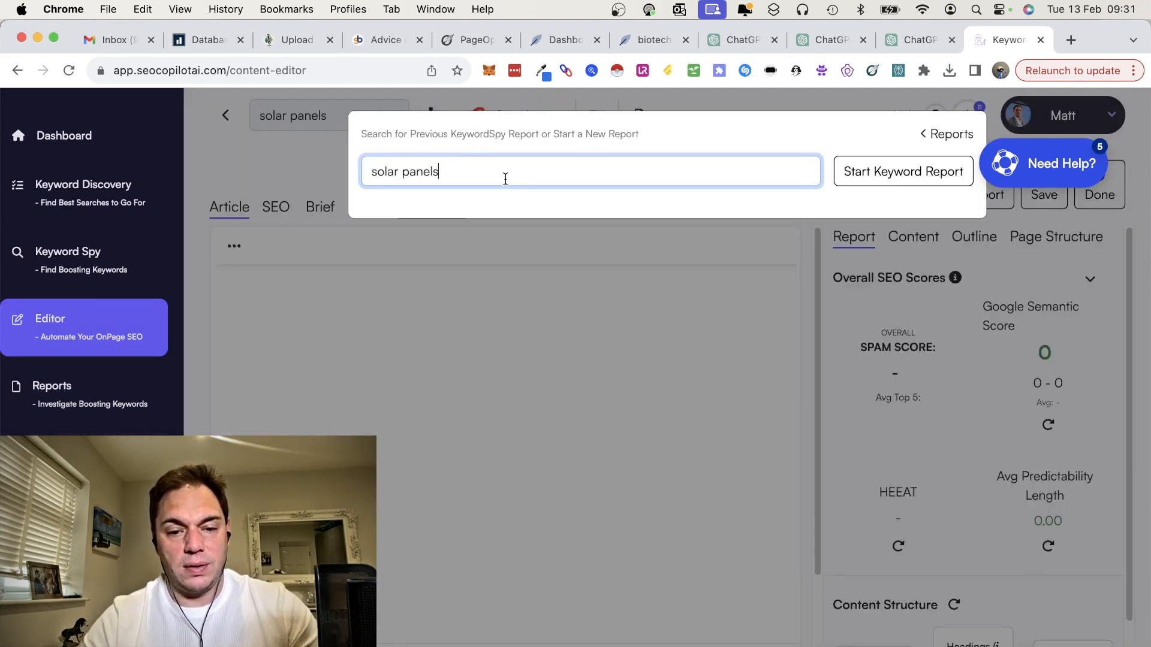
click(911, 178)
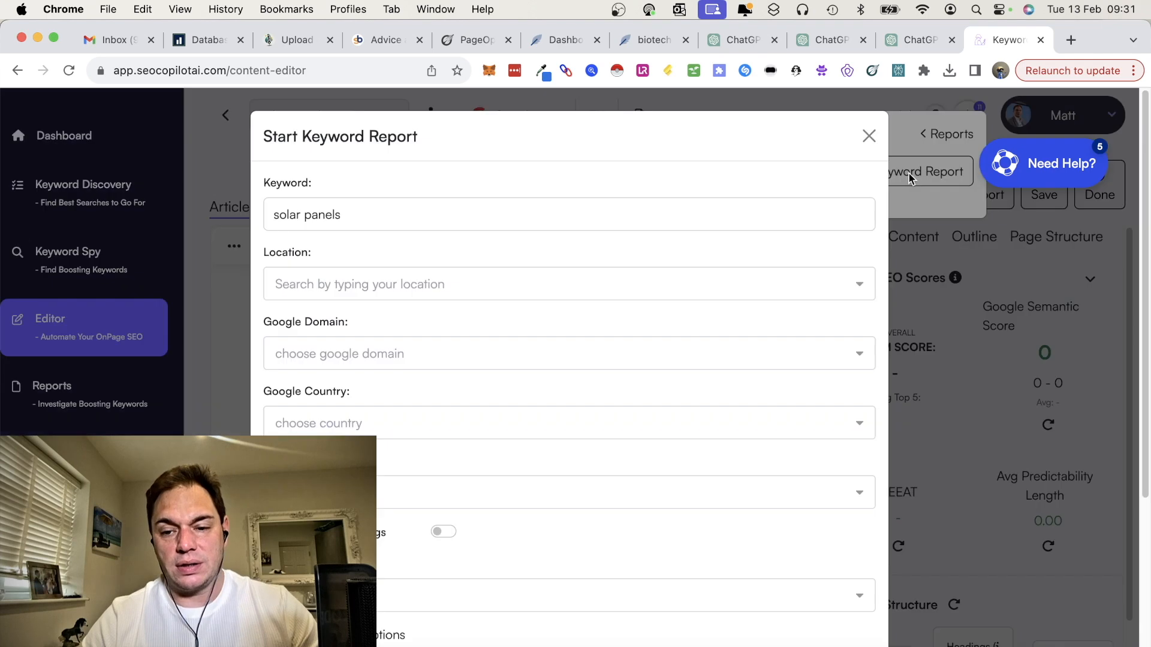
click(525, 288)
text(united)
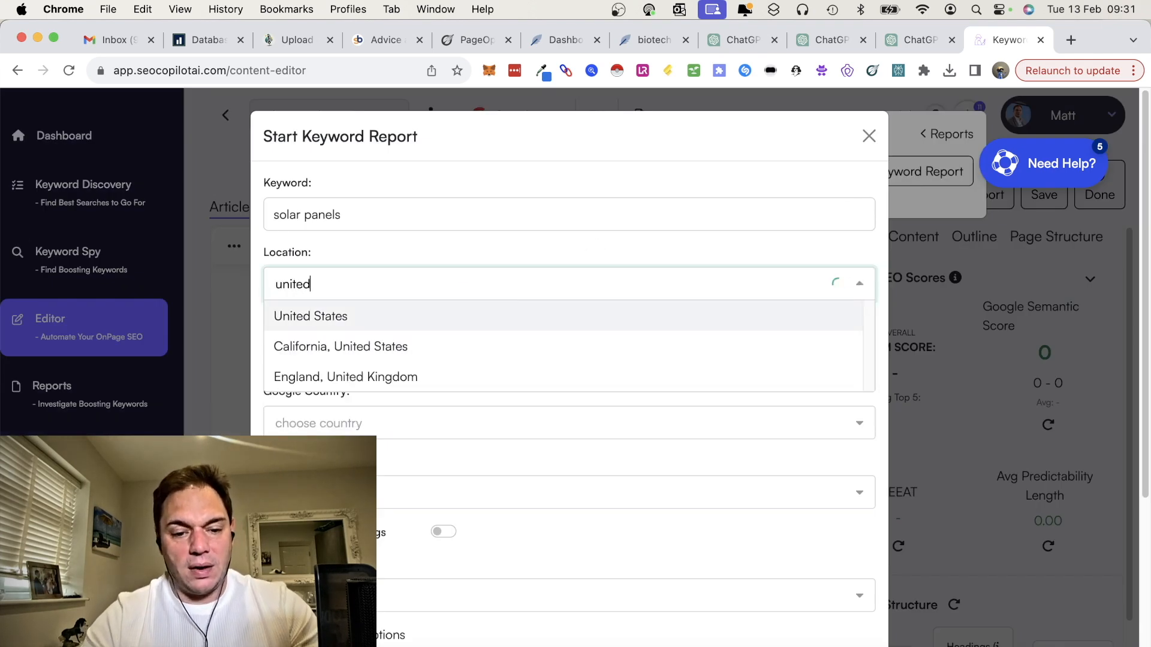
click(473, 354)
click(267, 283)
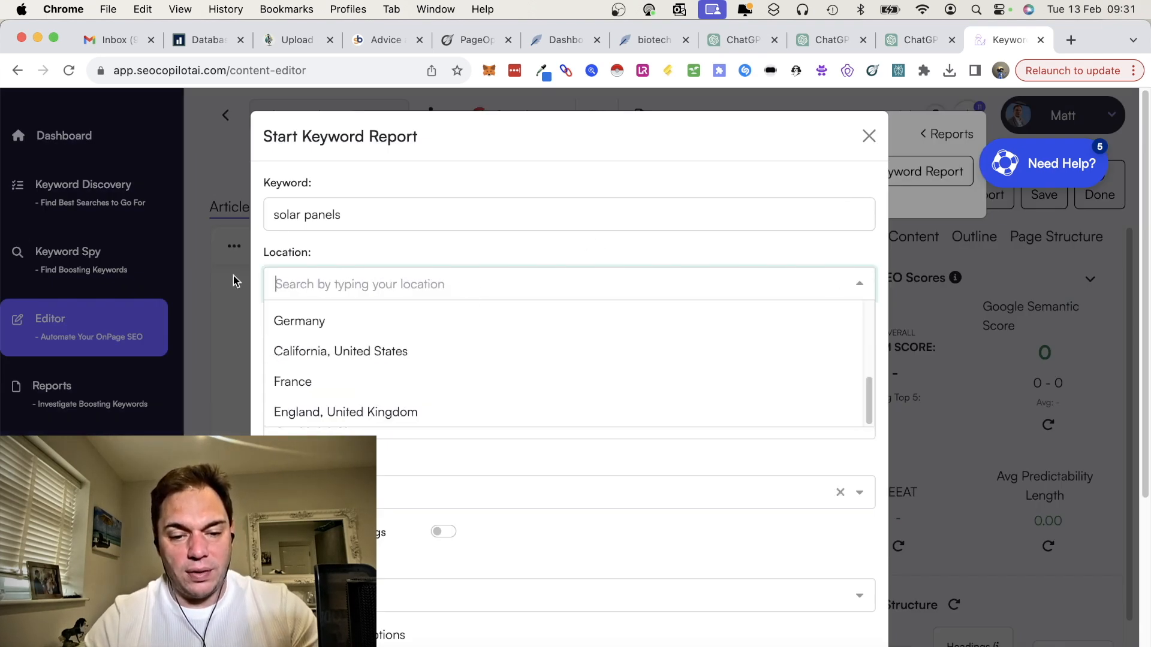
text(united)
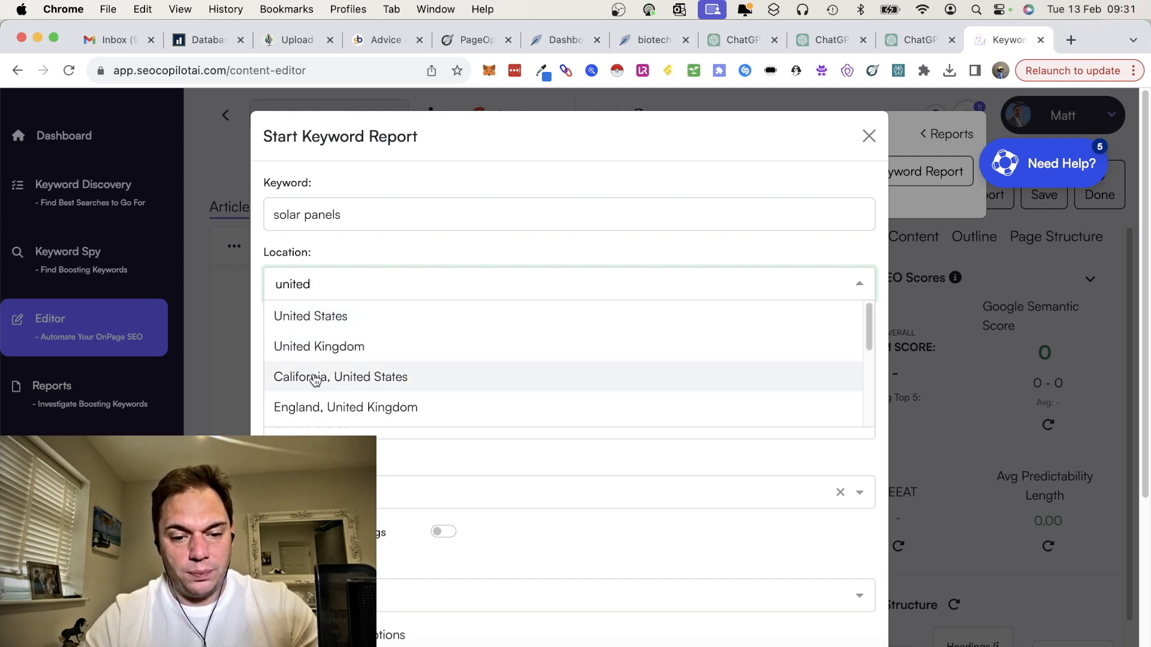
click(315, 376)
Step: Set the keyword report's location to England, United Kingdom
click(425, 282)
text(united)
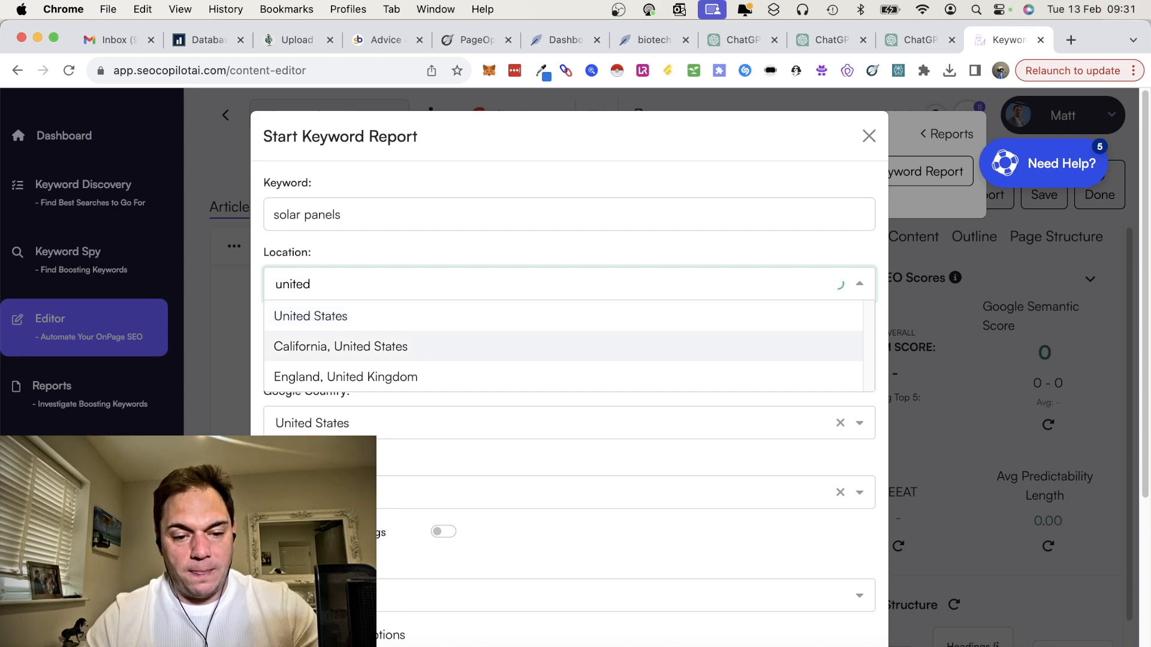
key(Down)
key(Down)
key(Return)
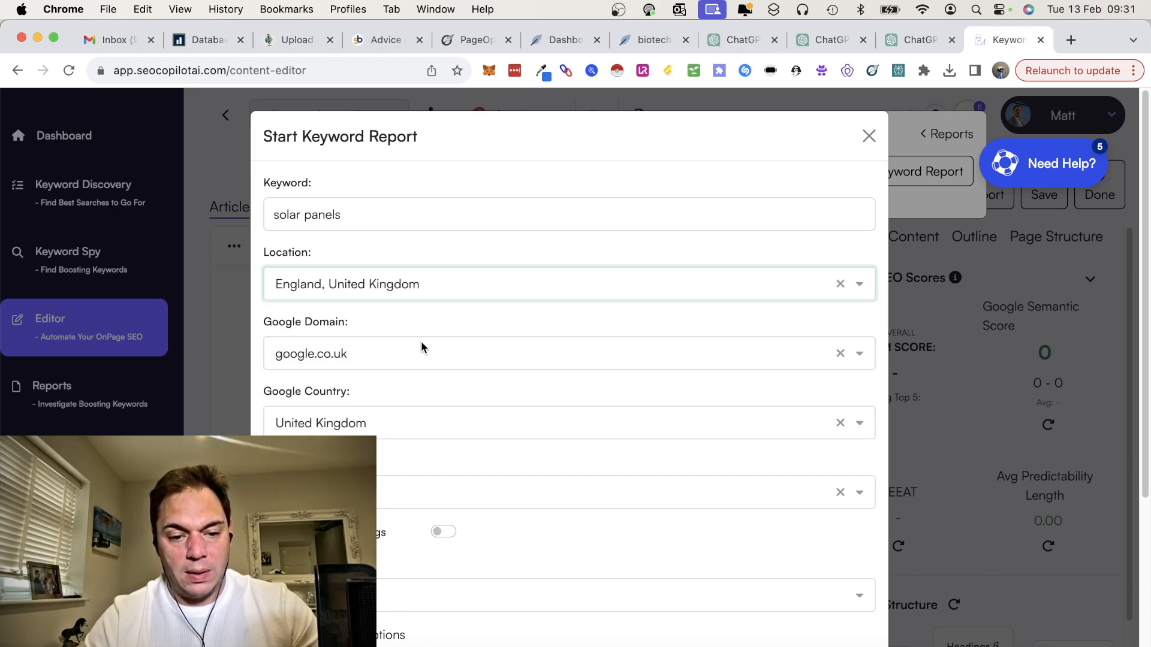
Step: Submit the solar panels keyword report without assigning a project, with BERT Test enabled
scroll(416, 413, down, 5)
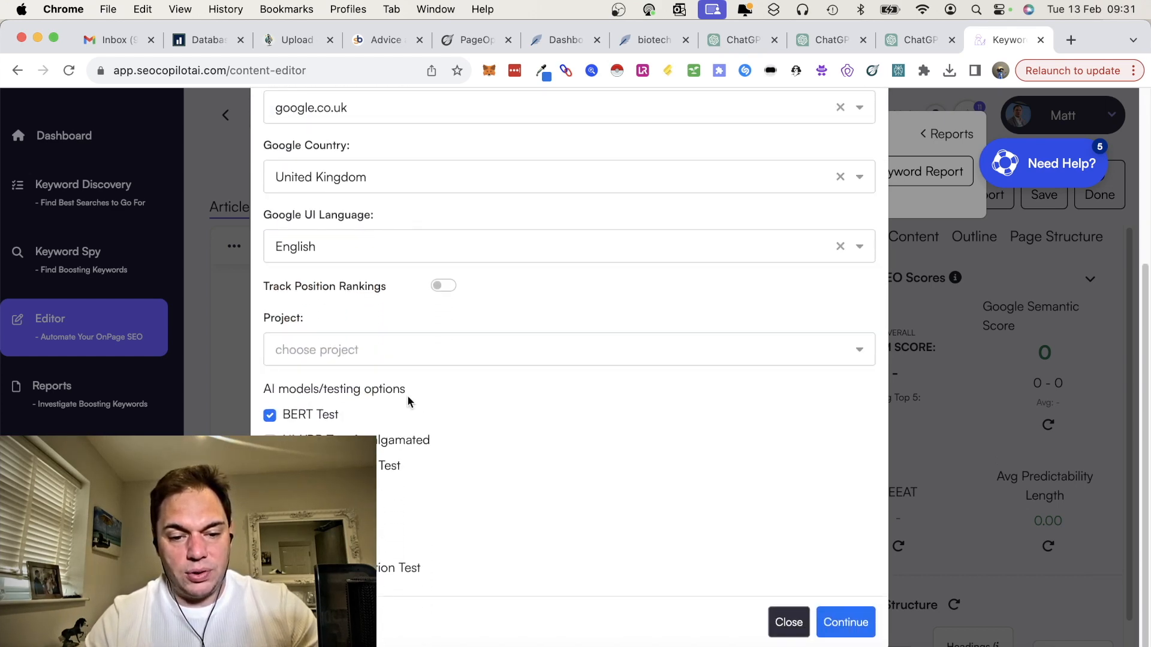
click(392, 354)
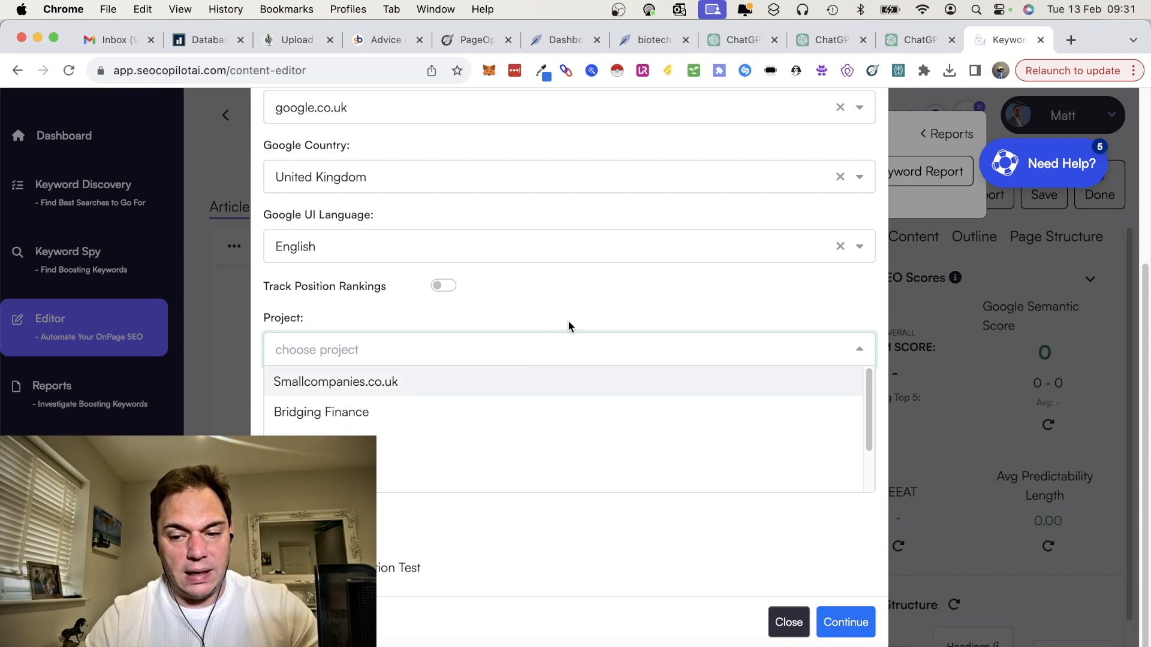
click(572, 305)
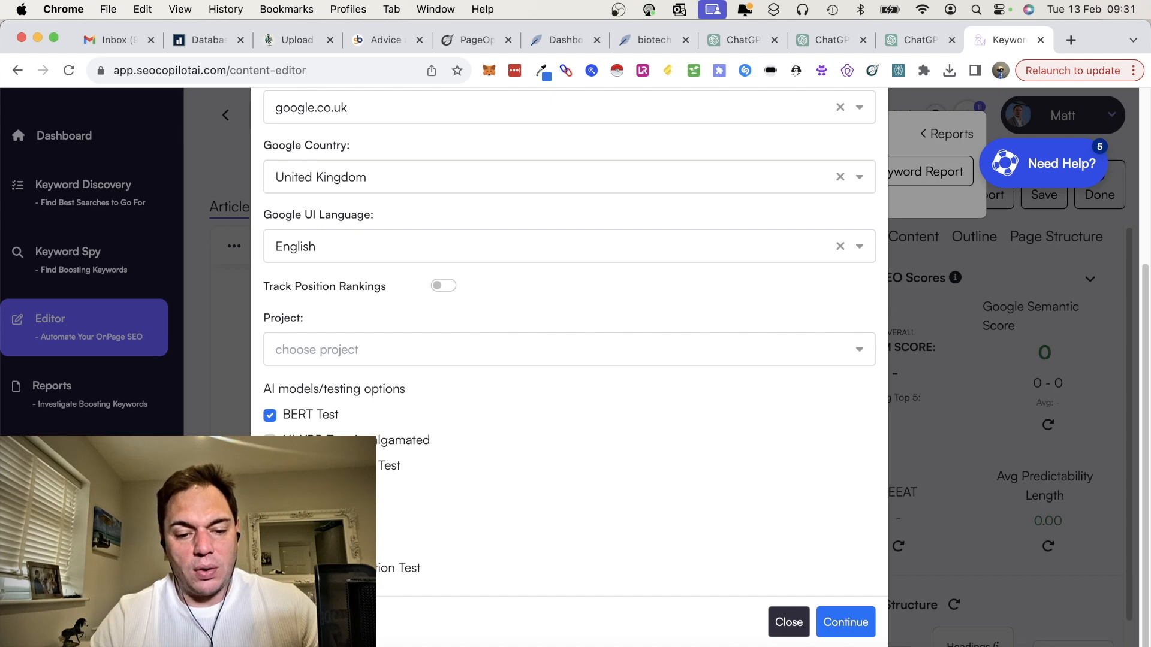
click(861, 632)
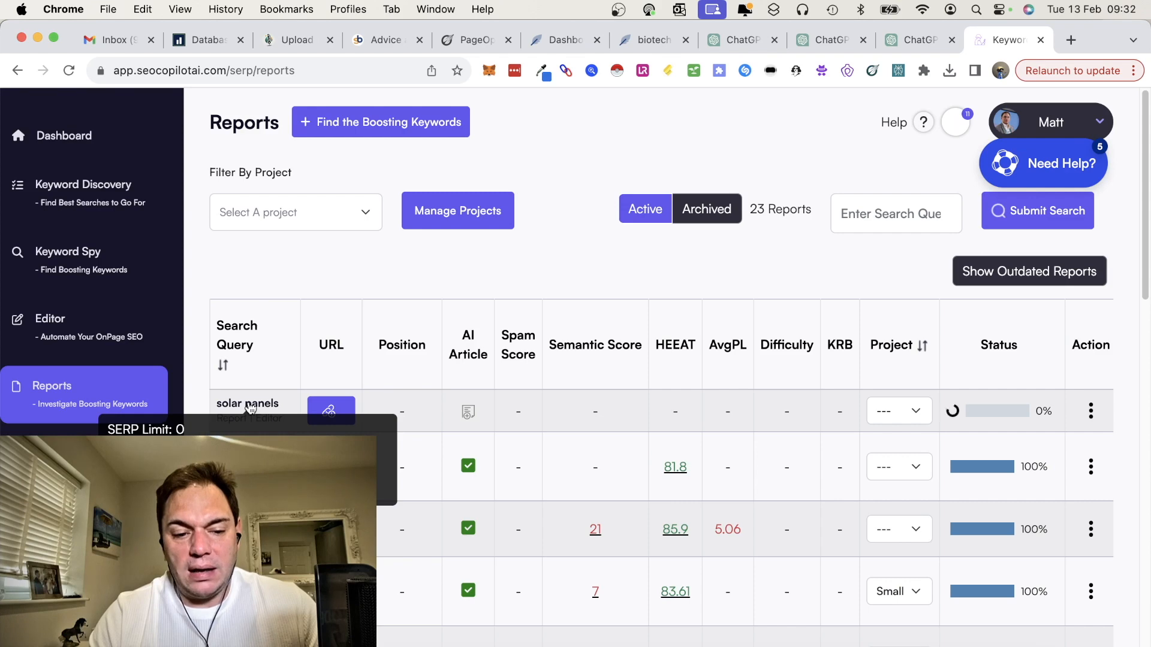
Step: Switch to PageOptimizer Pro, open the solar panels run and examine its content brief's target word count and important terms for each section
click(476, 41)
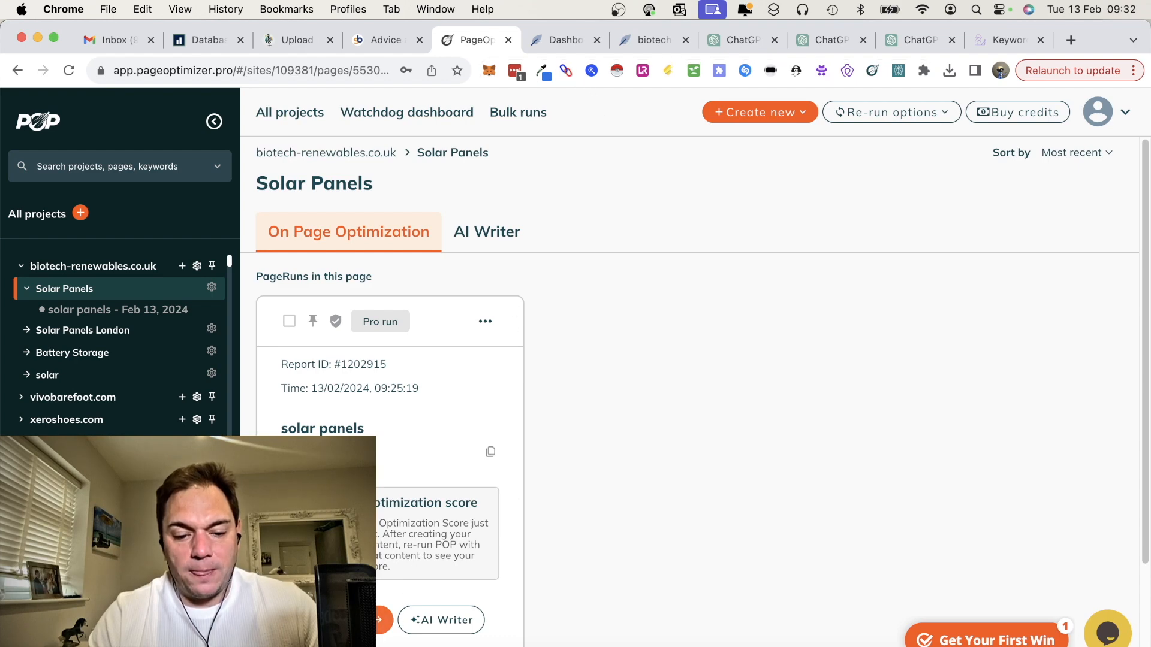
click(362, 620)
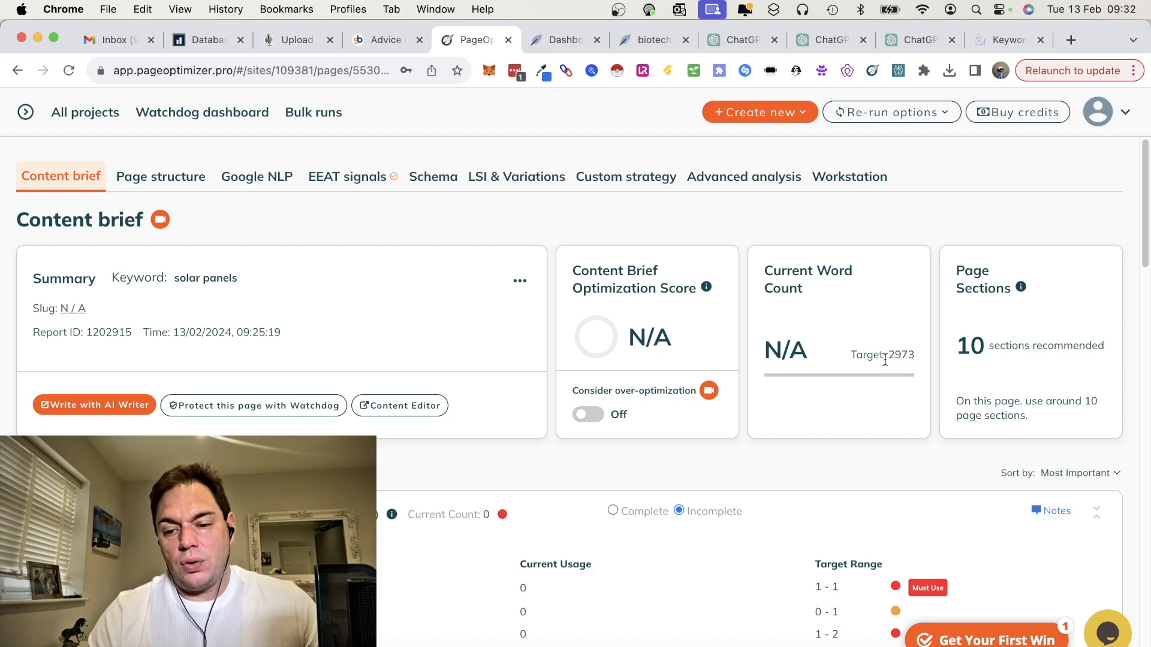
drag(887, 356, 915, 359)
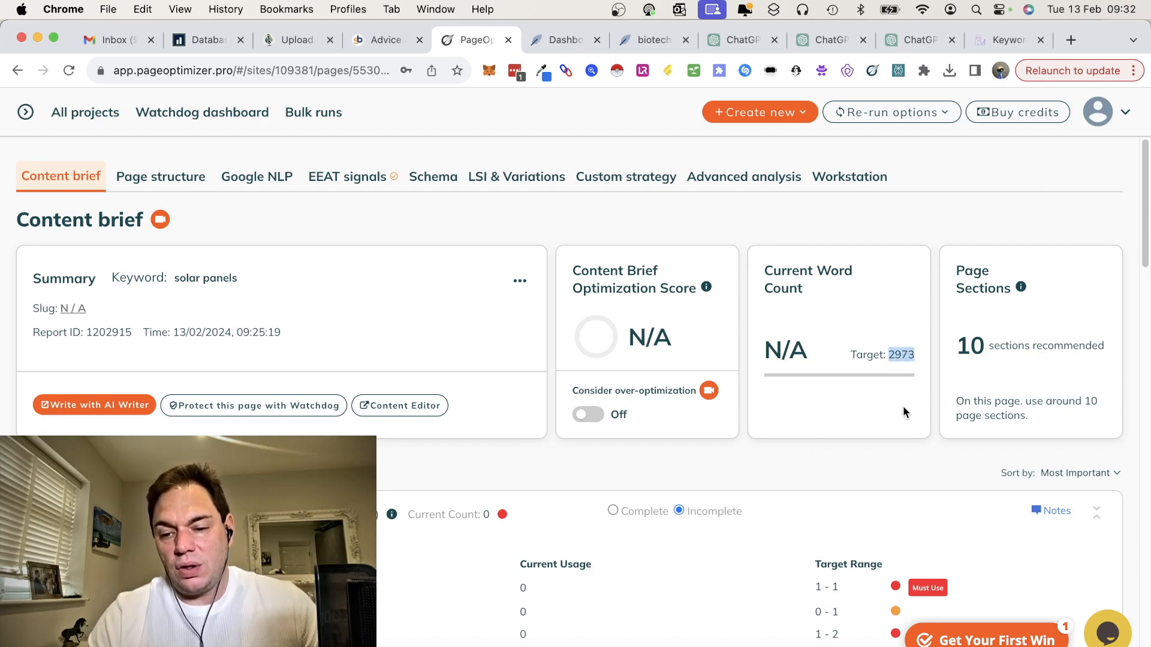
scroll(903, 405, down, 2)
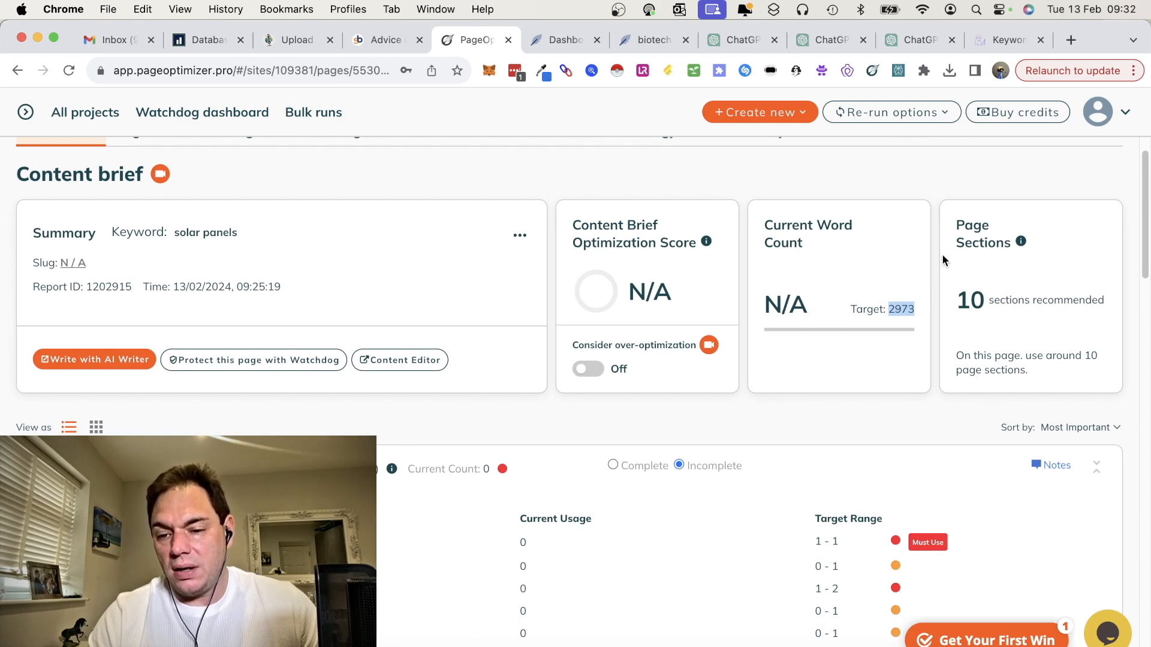
scroll(966, 426, down, 5)
scroll(966, 422, down, 1)
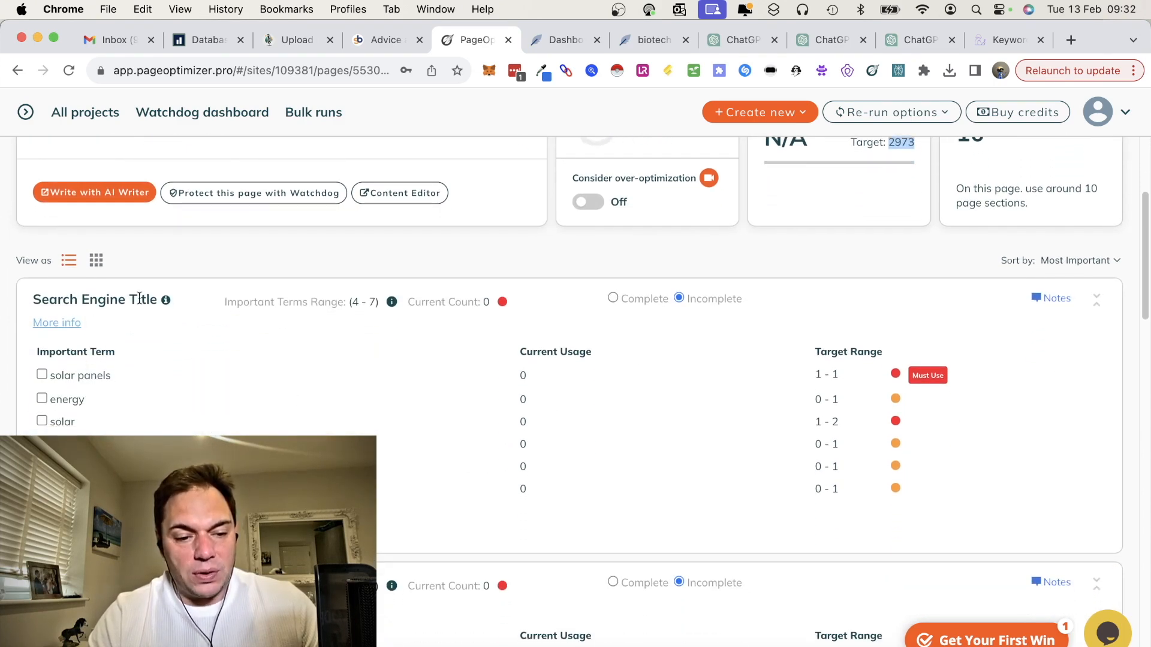
scroll(110, 322, down, 5)
scroll(570, 392, down, 4)
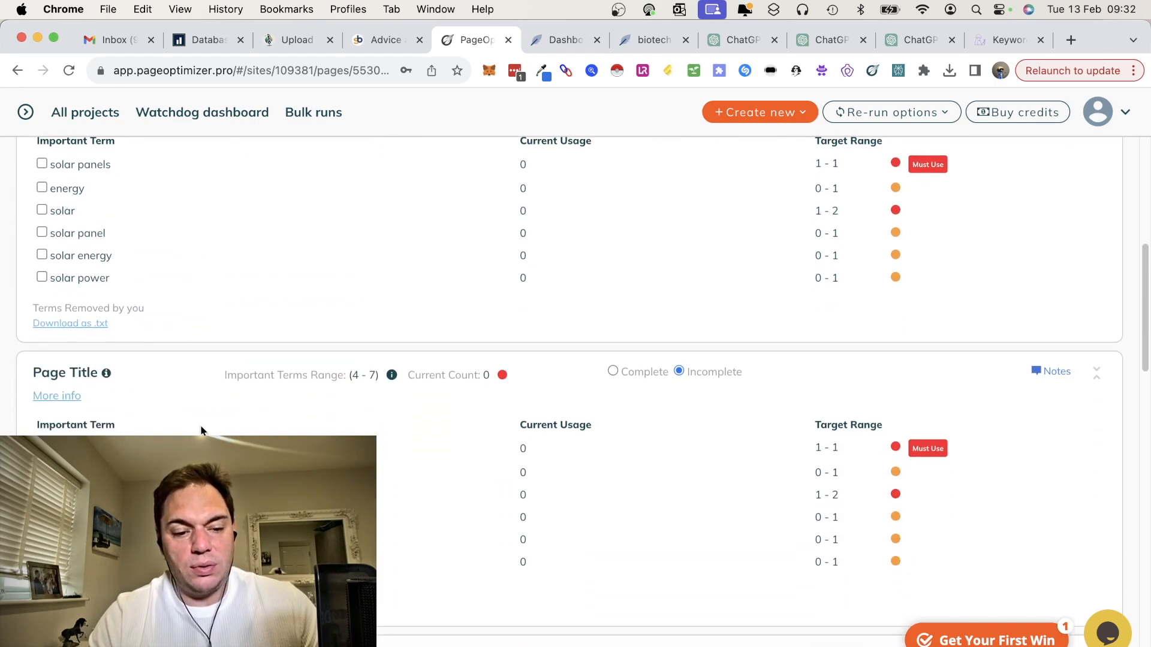
scroll(570, 389, down, 20)
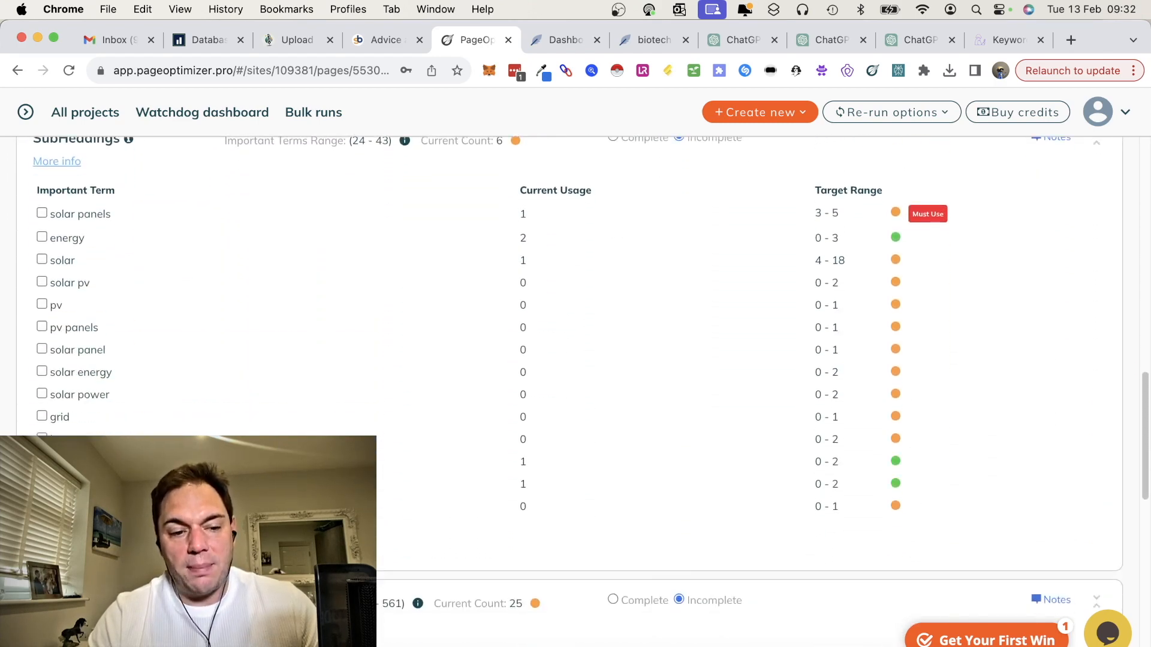
scroll(552, 292, down, 8)
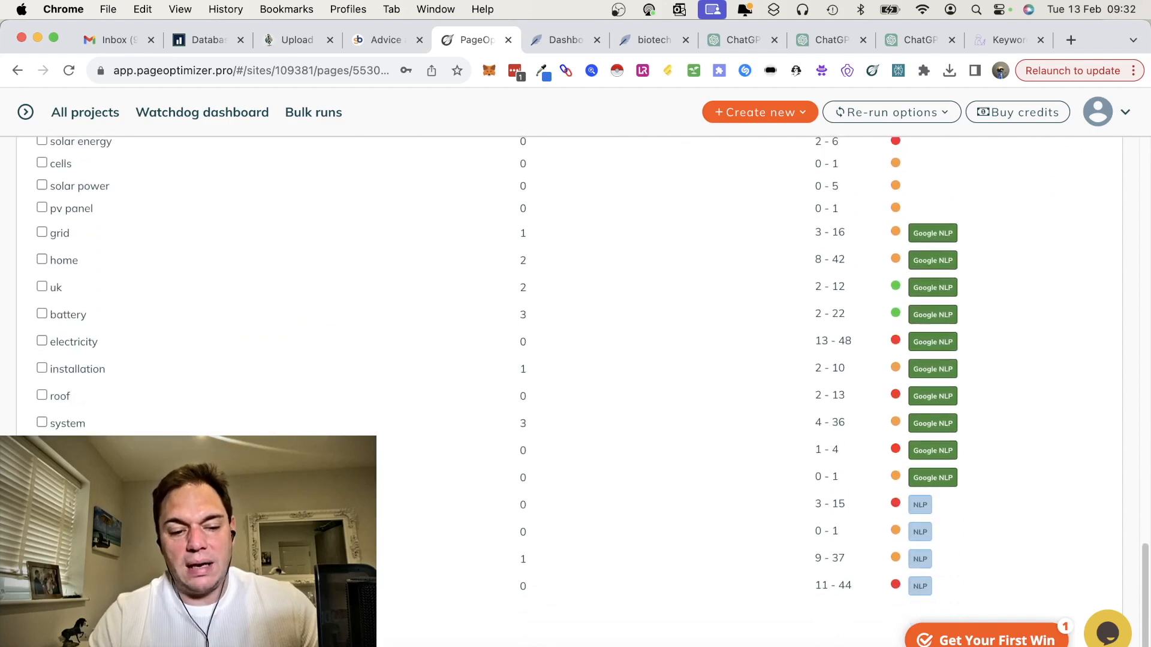
scroll(552, 285, up, 20)
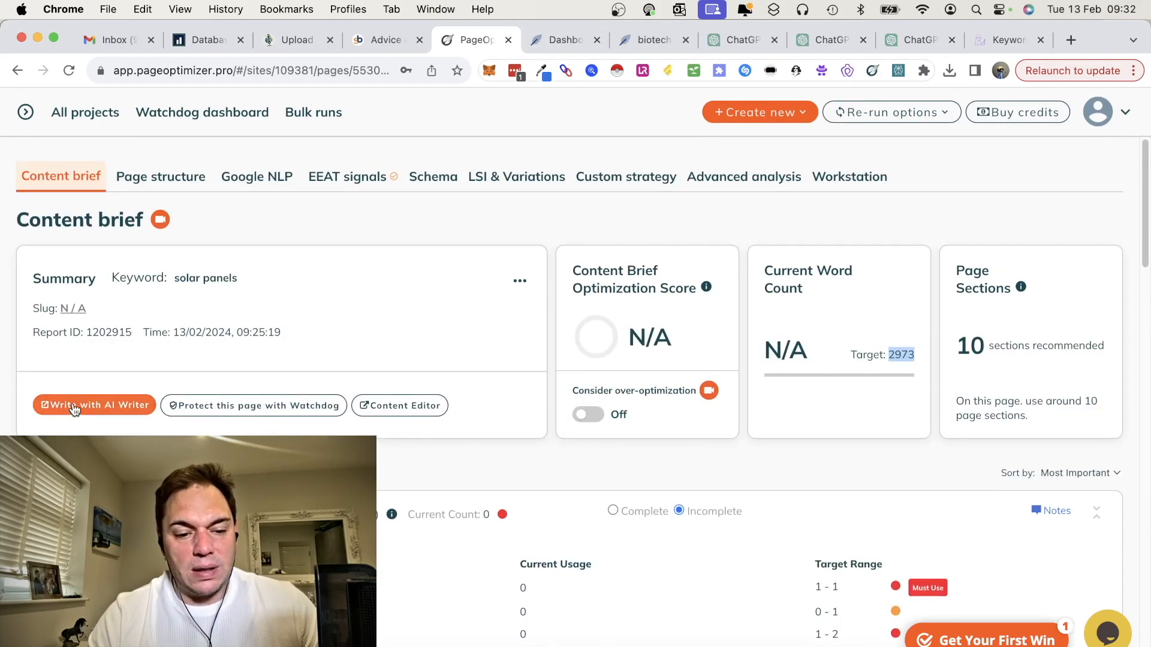
Step: Start the AI Writer for the solar panels report and set generation to the target word count of 2973
click(74, 407)
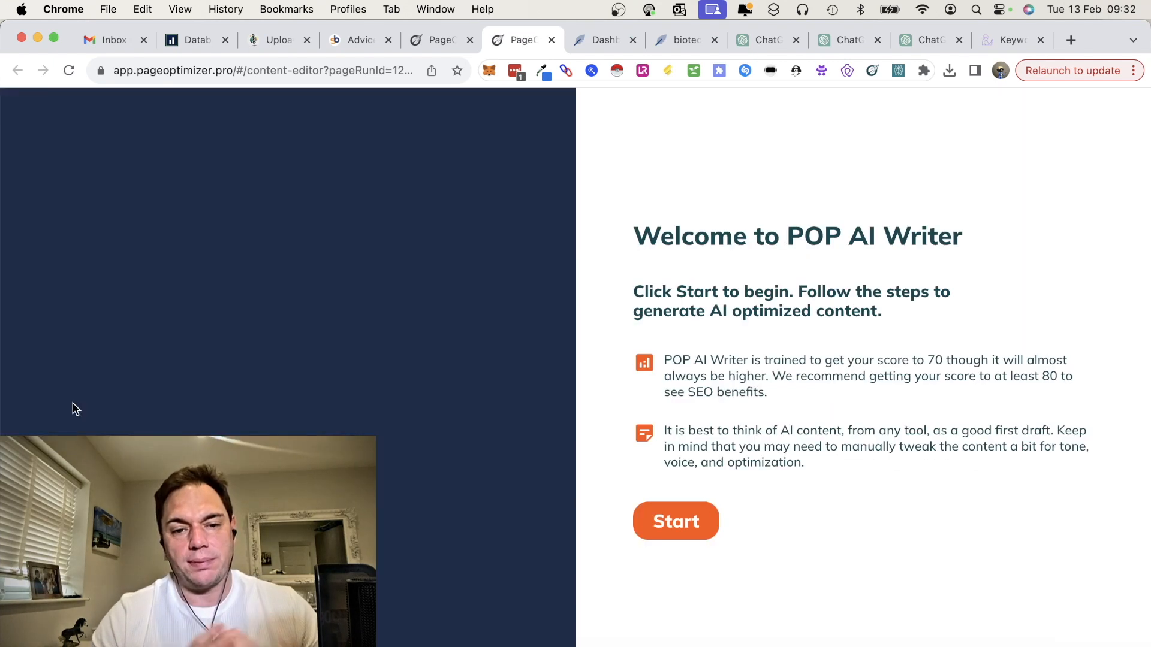
click(713, 534)
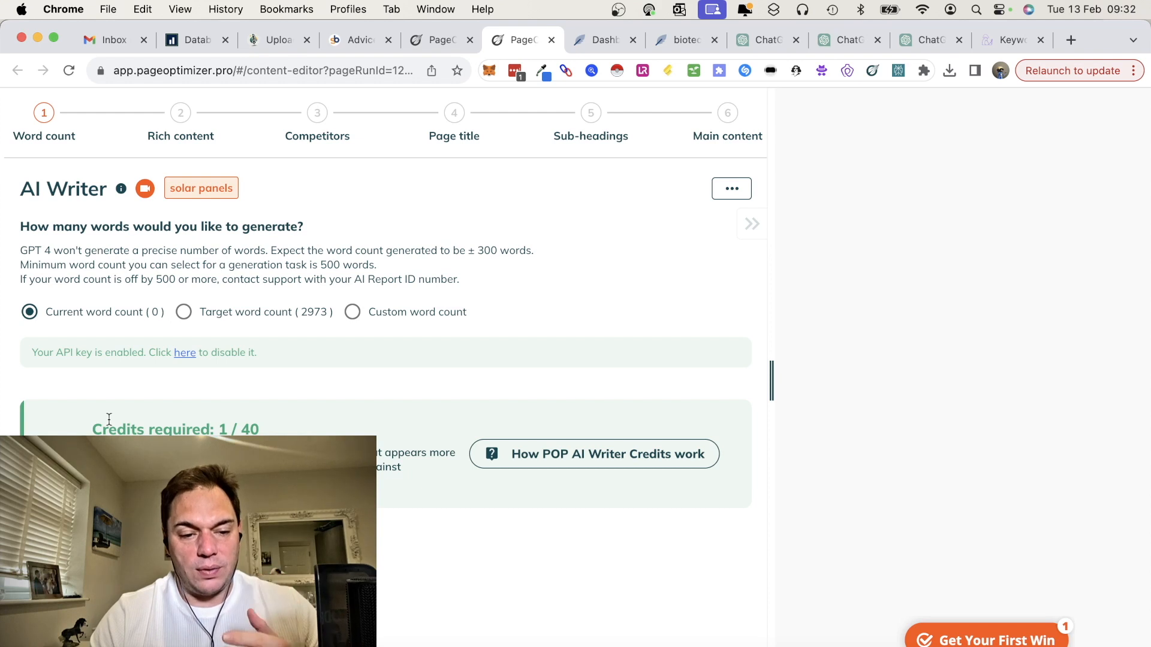
click(185, 313)
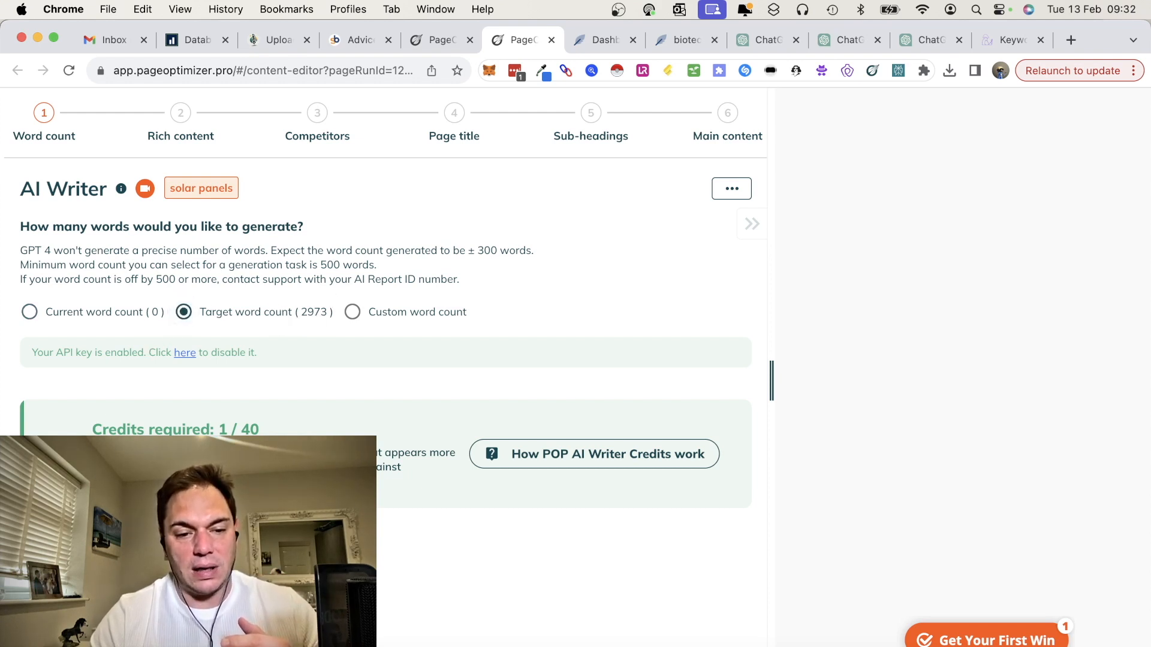
click(57, 545)
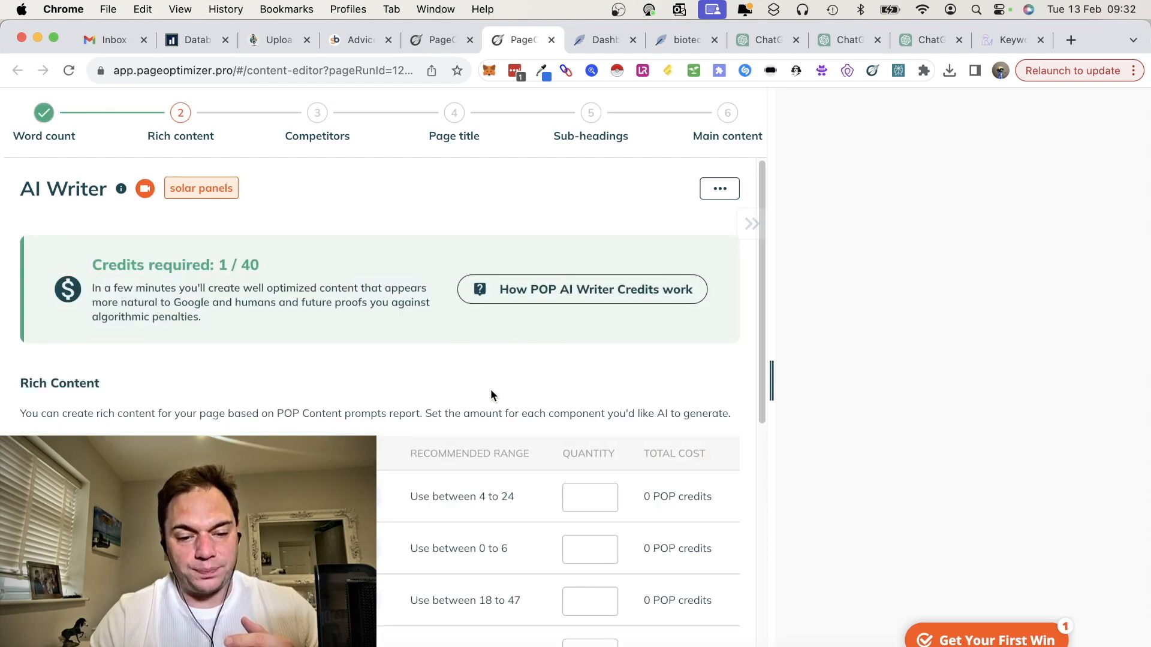
Step: Enable Bold Terms with a quantity of 4 and Italic Terms with a quantity of 3 in the rich content
scroll(490, 393, down, 3)
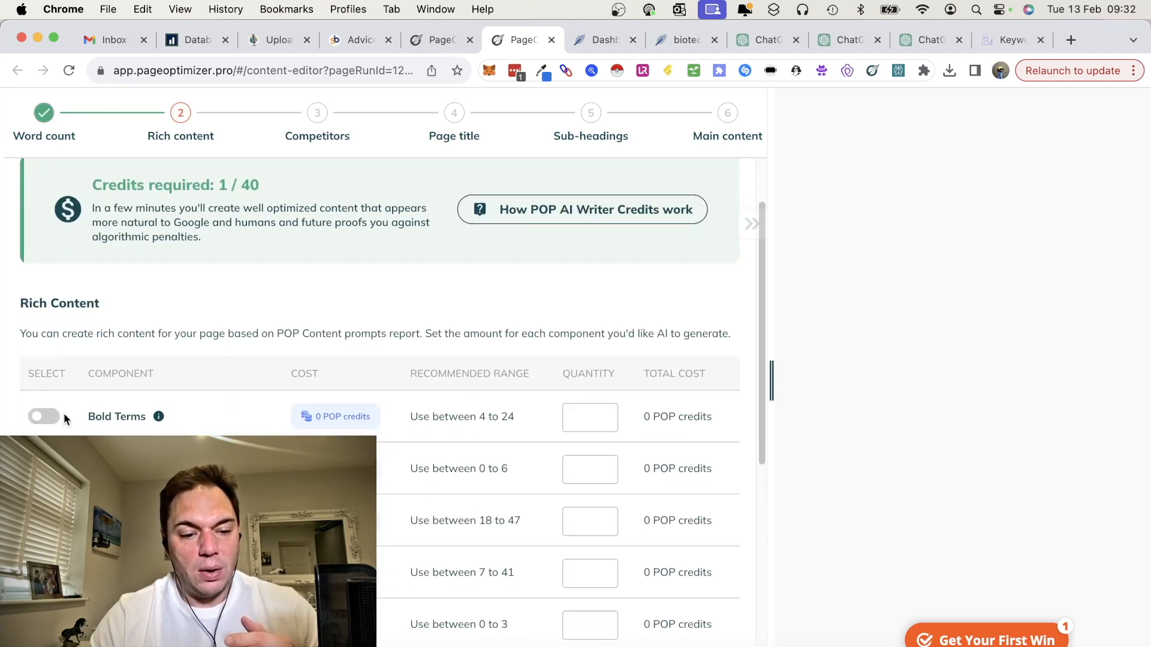
click(43, 418)
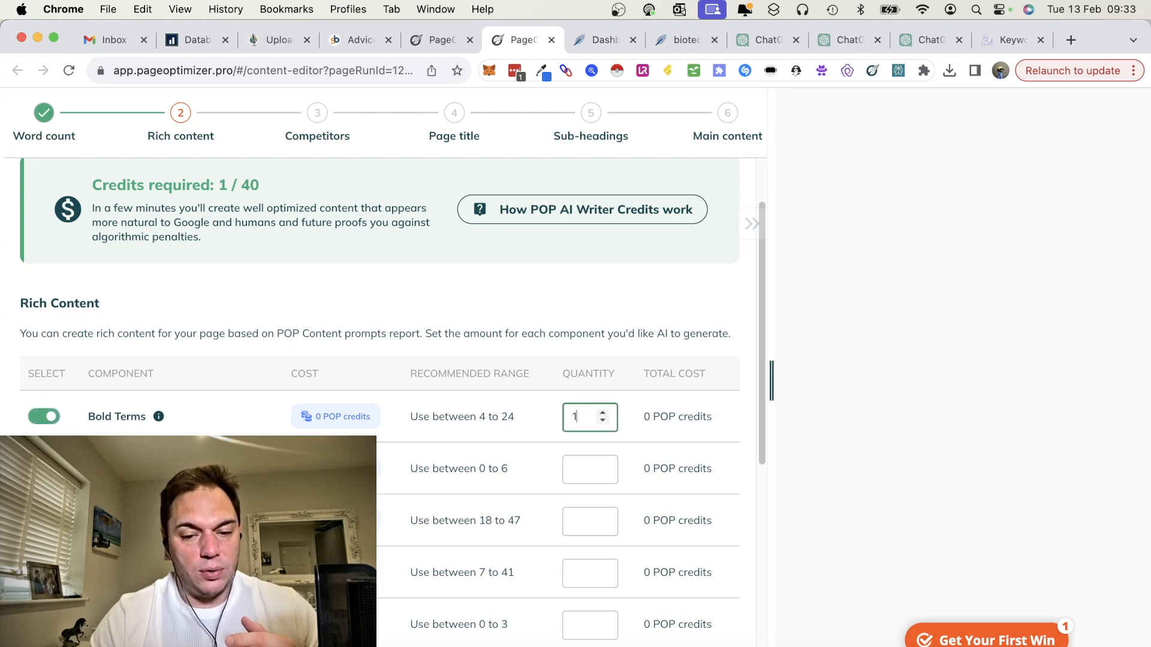
key(BackSpace)
text(4)
click(587, 470)
text(1)
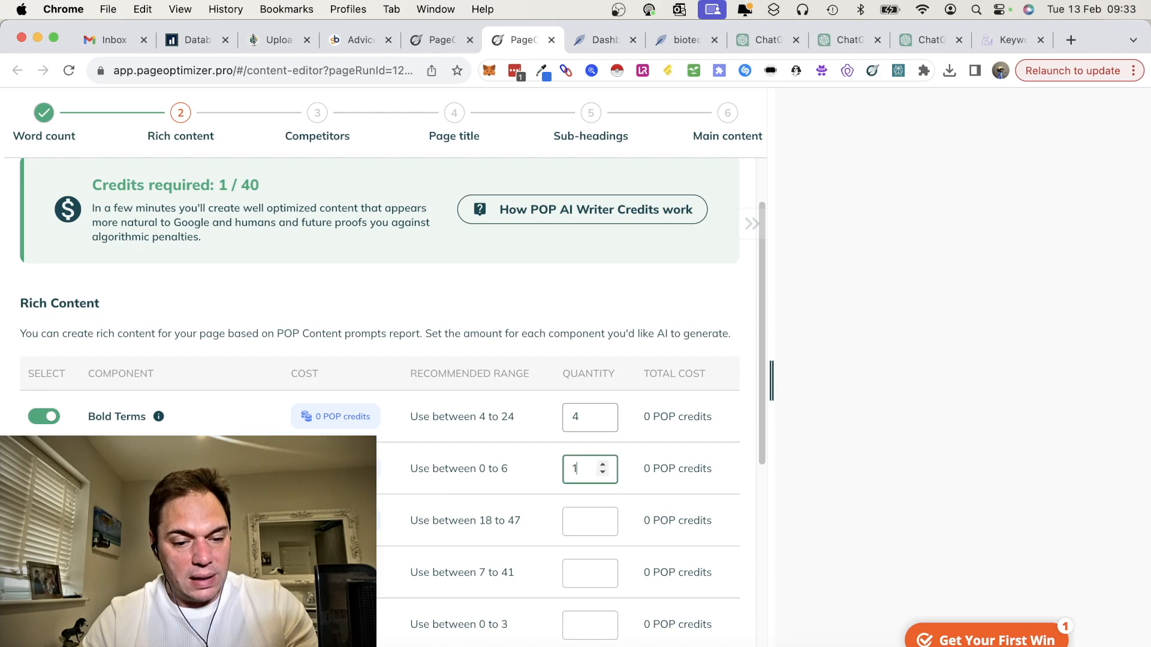
key(BackSpace)
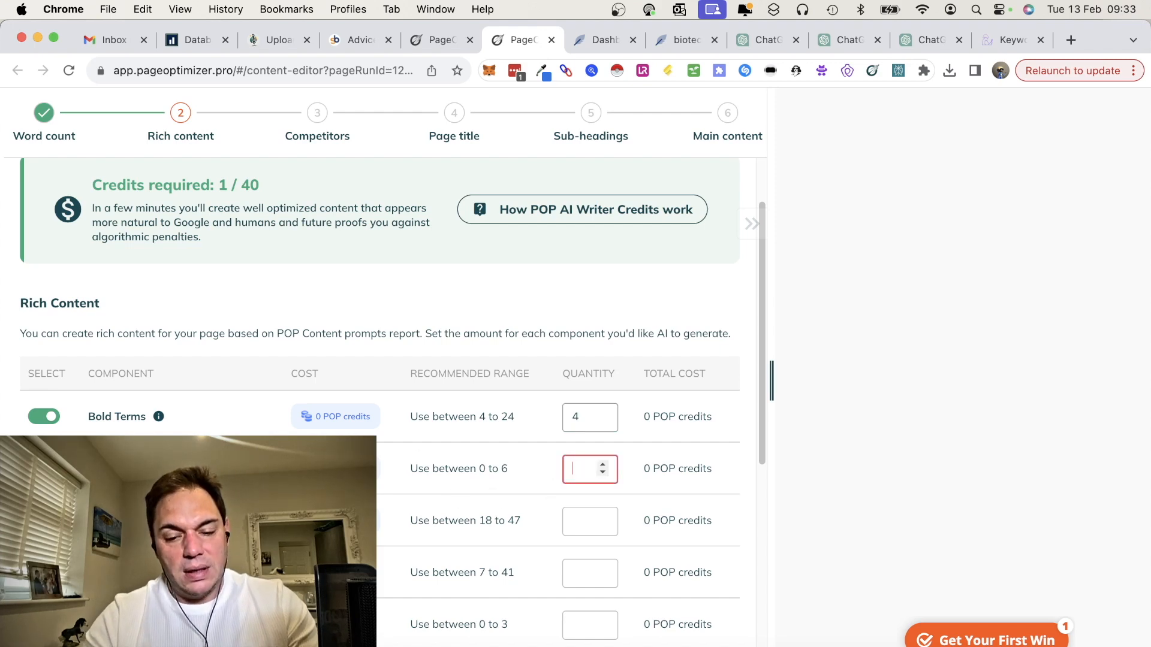
text(3)
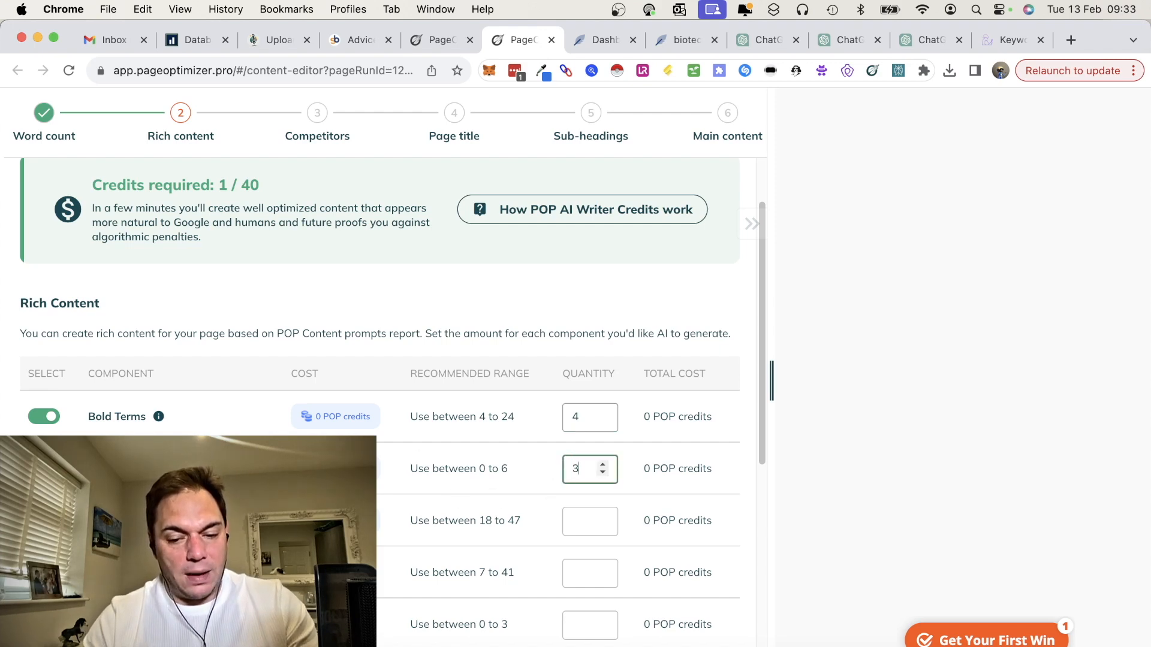
Step: Enable Images, Lists and Tables in the rich content with quantities of 18, 7 and 2
scroll(384, 402, down, 5)
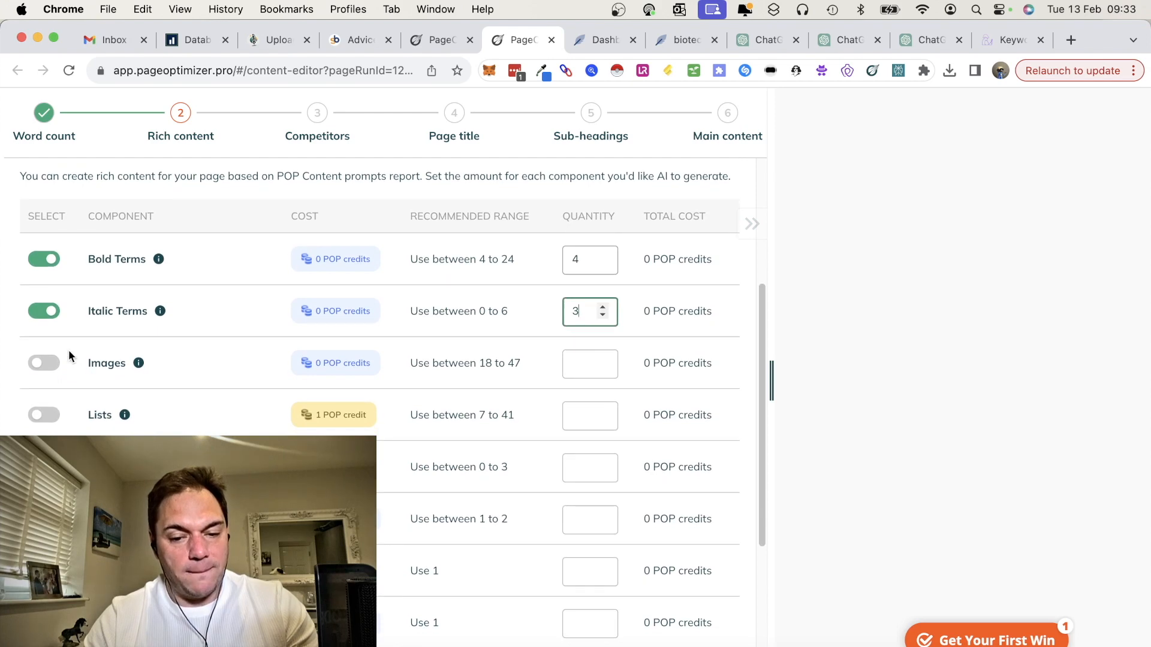
click(49, 364)
key(BackSpace)
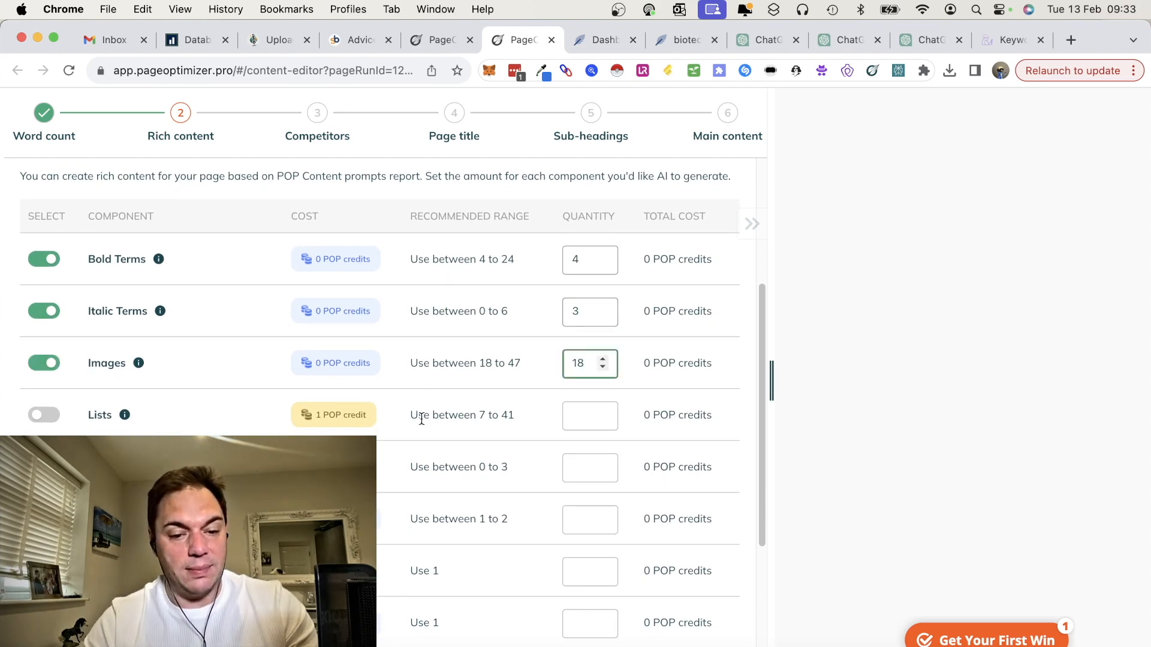
click(55, 418)
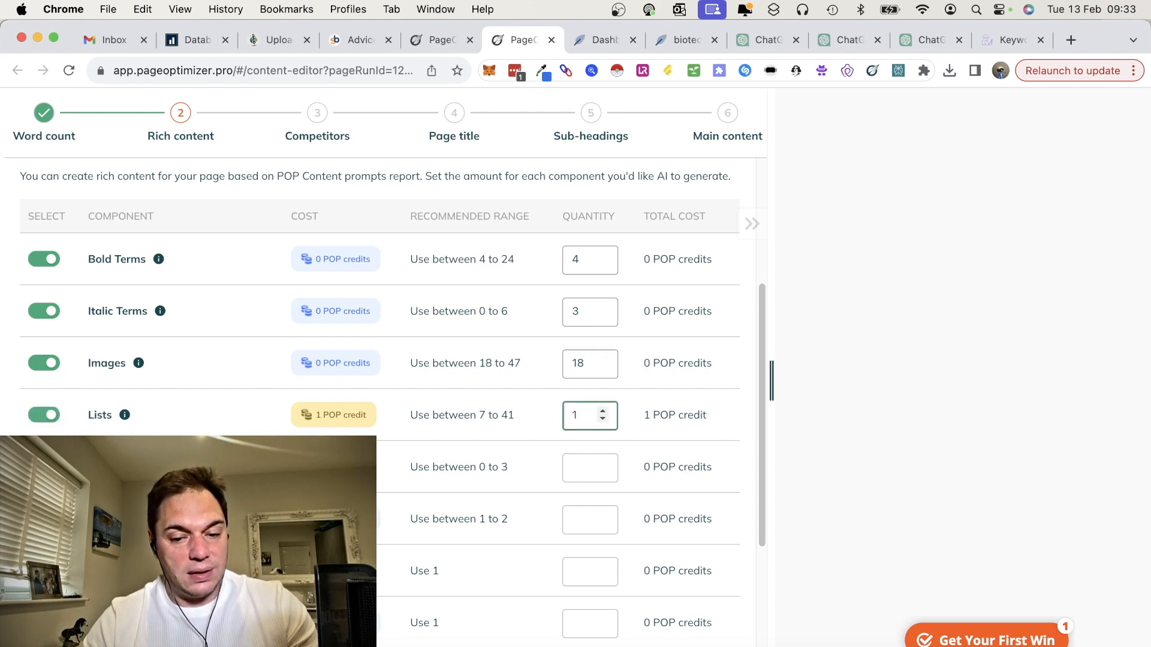
click(51, 468)
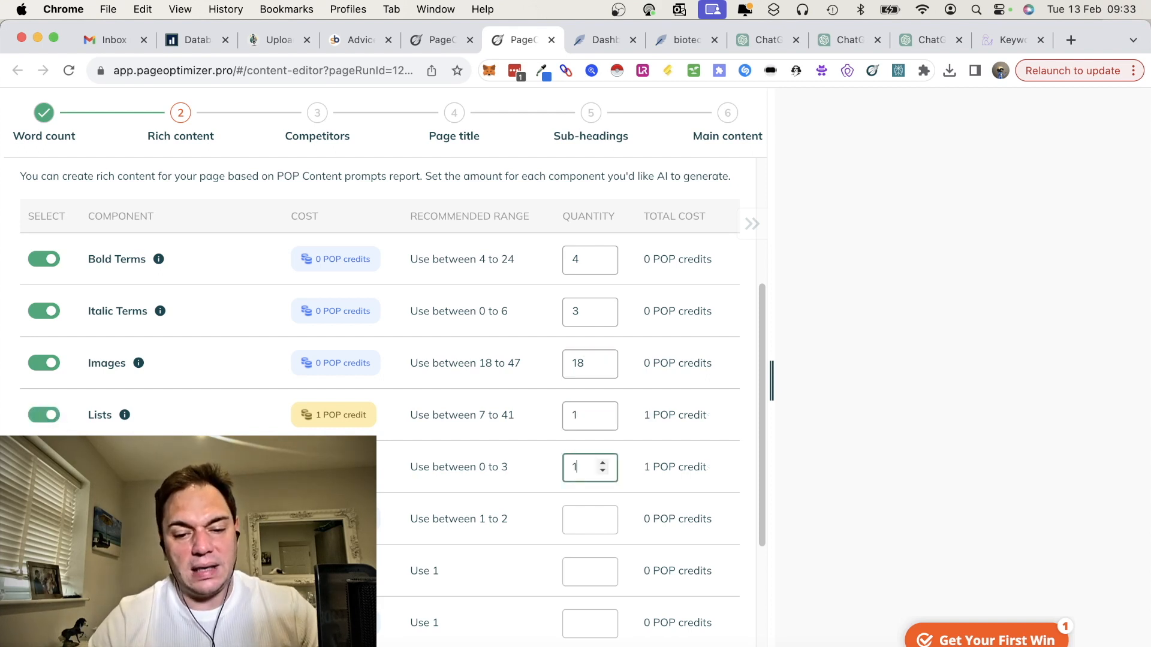
drag(584, 416, 539, 420)
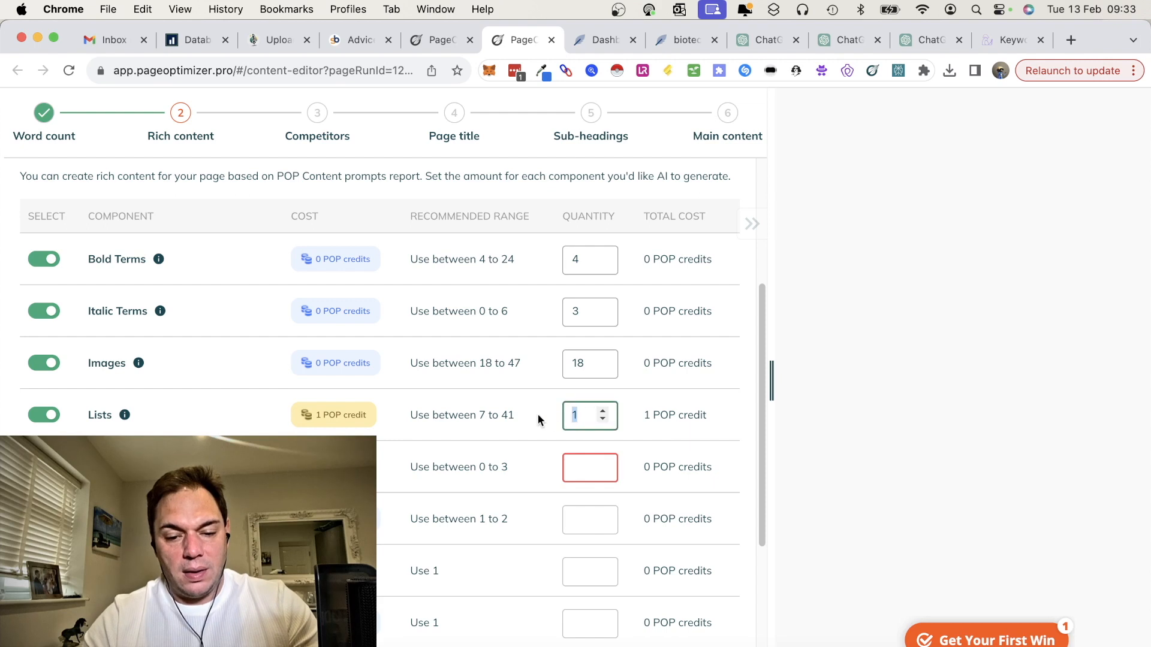
text(7)
click(585, 469)
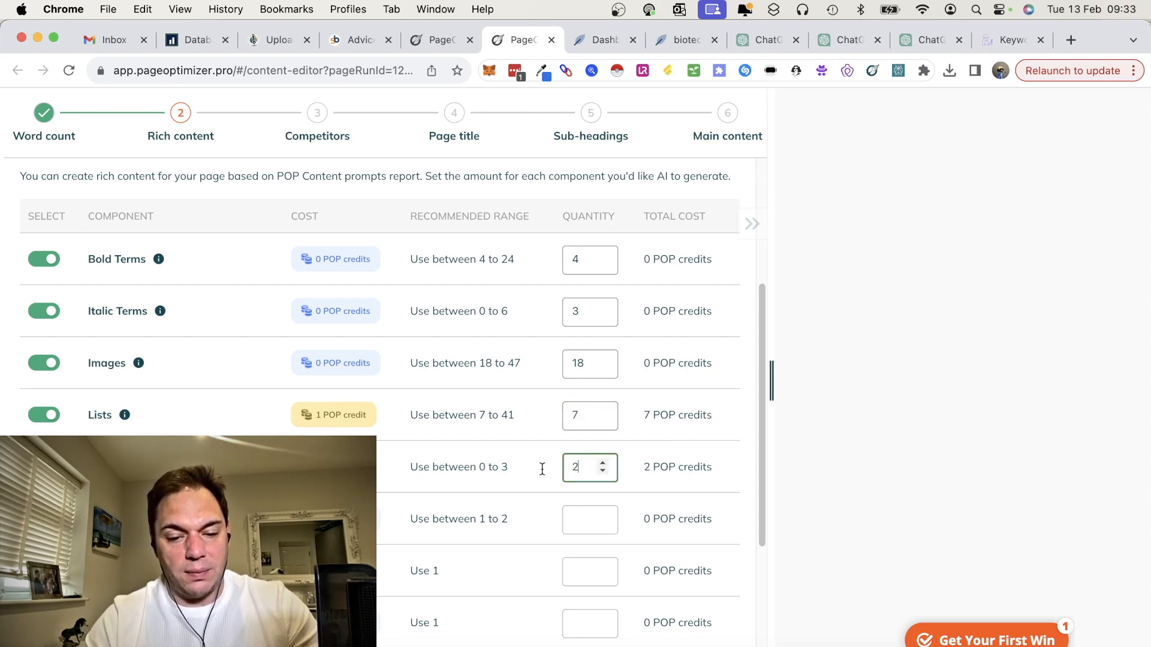
Step: Include one each of Forms, Frequently Asked Questions, Table of Contents and the two components below it, and continue to competitor selection
scroll(43, 374, down, 5)
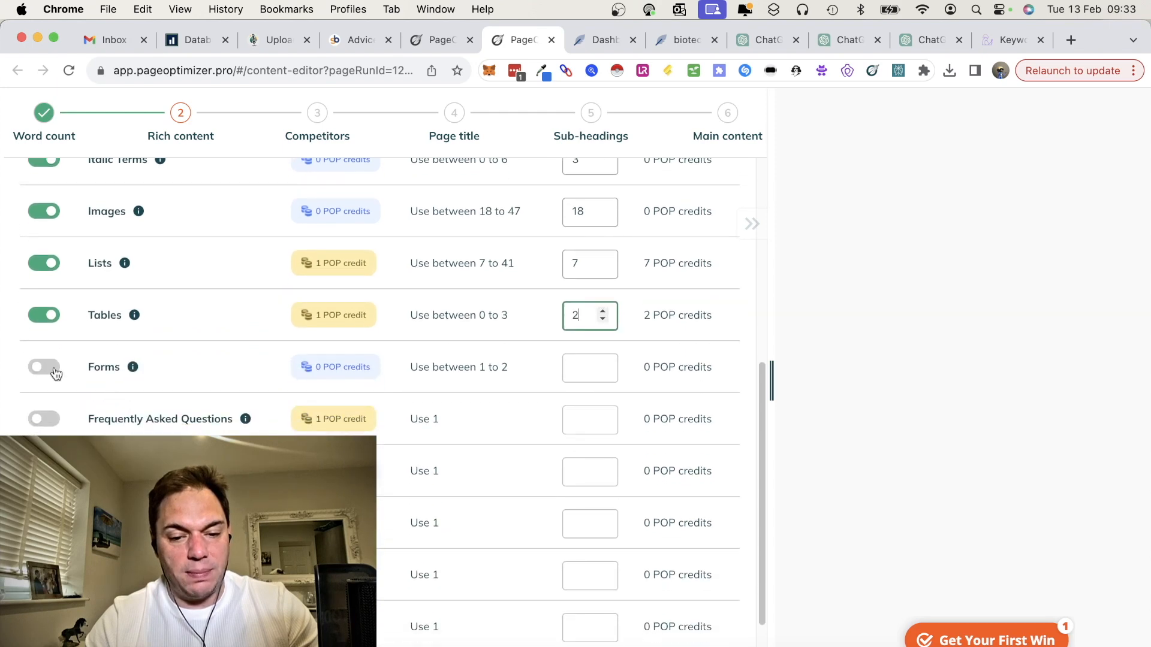
click(43, 368)
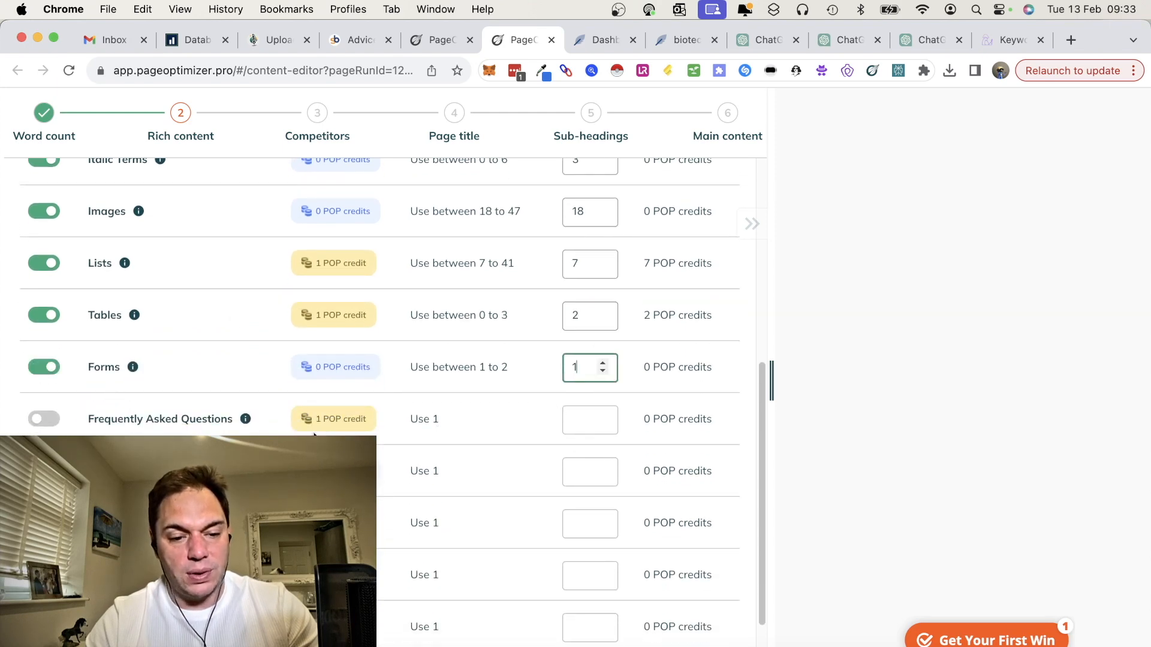
scroll(326, 430, down, 2)
click(43, 349)
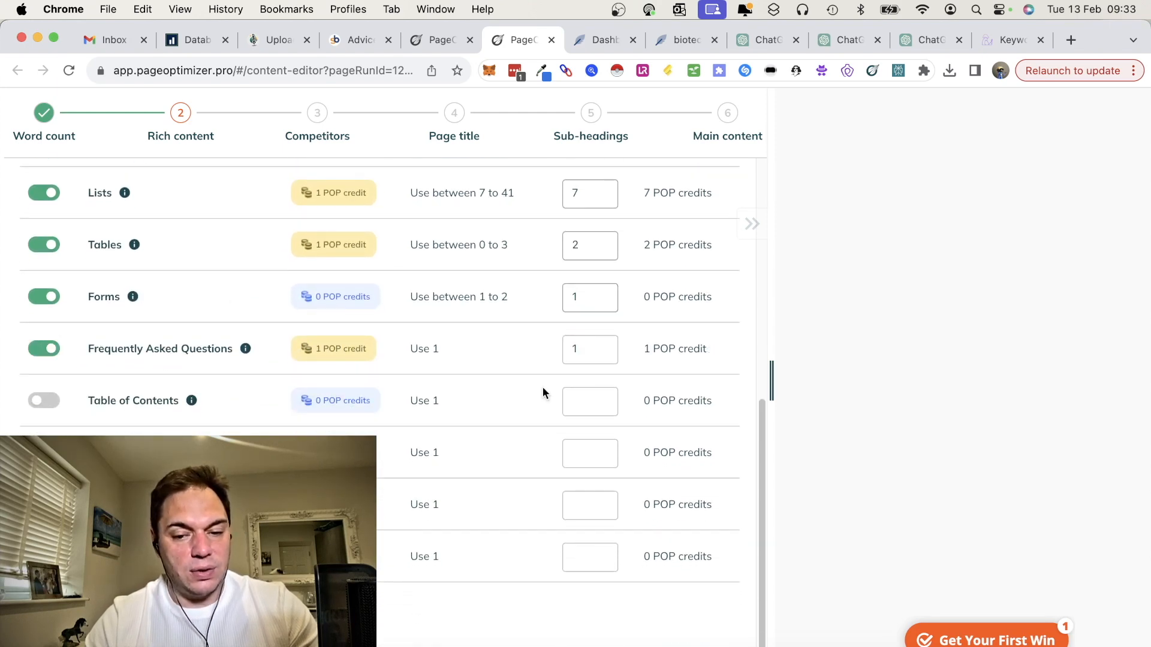
click(49, 403)
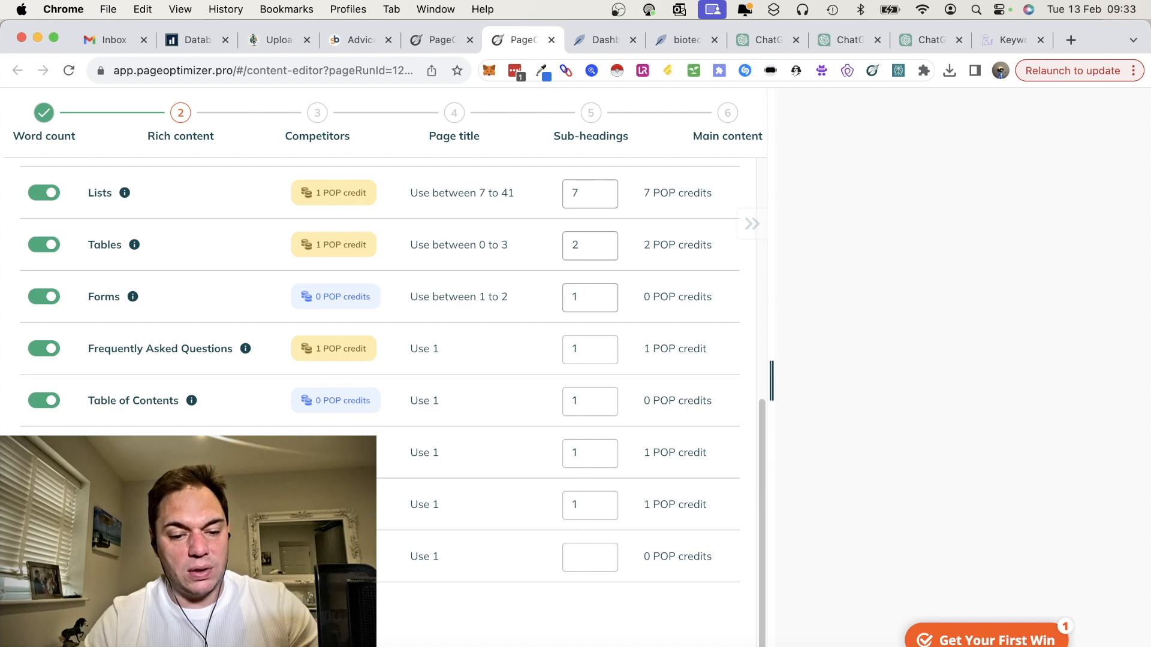
click(107, 617)
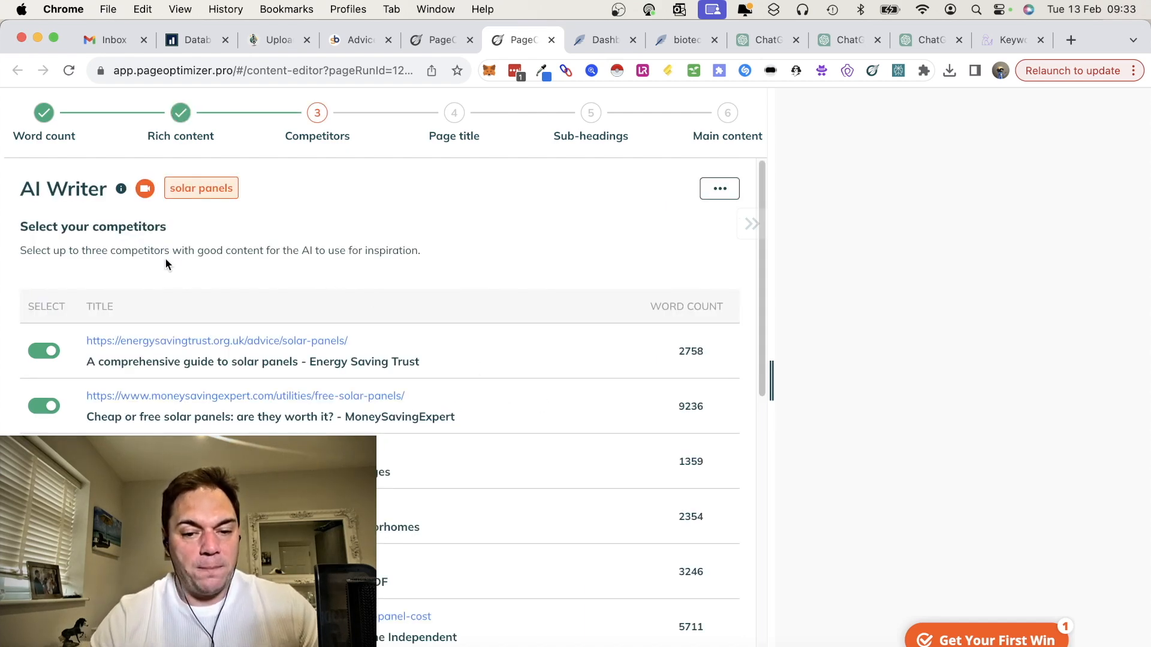
Step: Swap the MoneySavingExpert page for the Solar Technology caravans and motorhomes page in the AI Writer's competitor selection
scroll(284, 405, down, 3)
scroll(284, 404, up, 2)
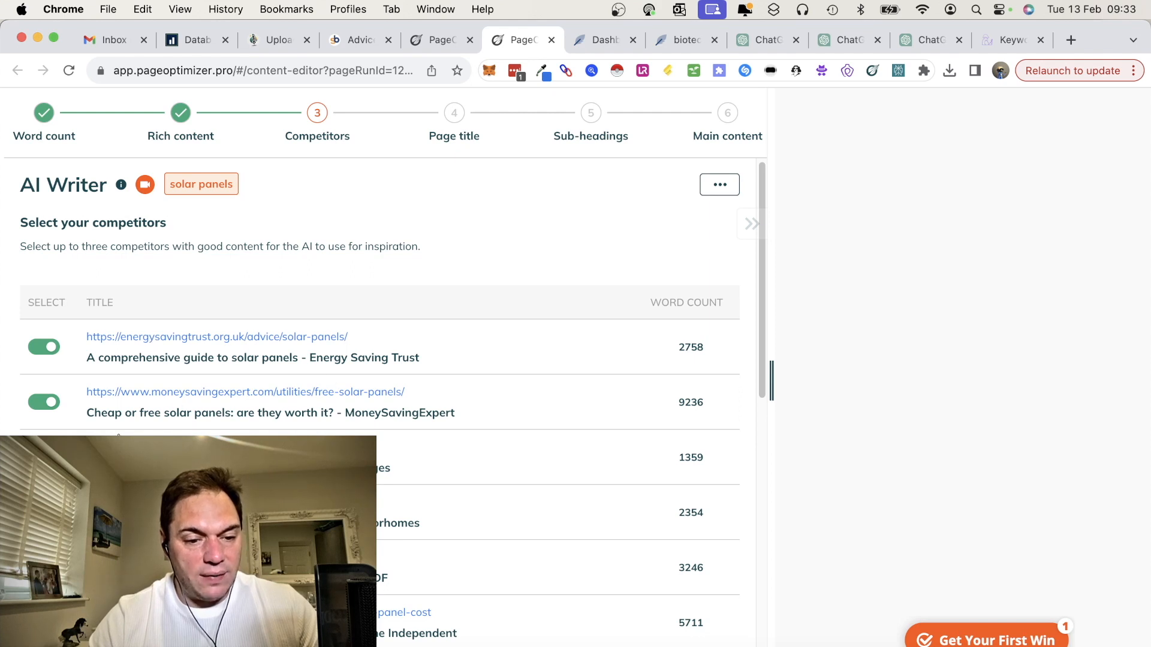
click(53, 405)
scroll(383, 360, down, 3)
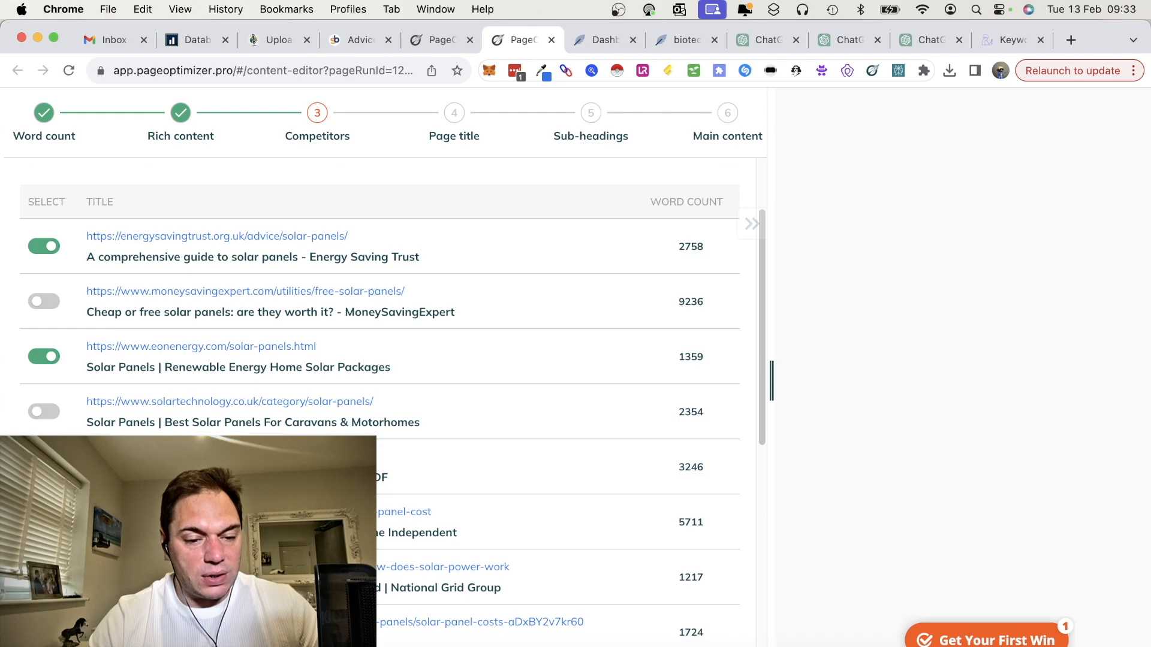
click(45, 411)
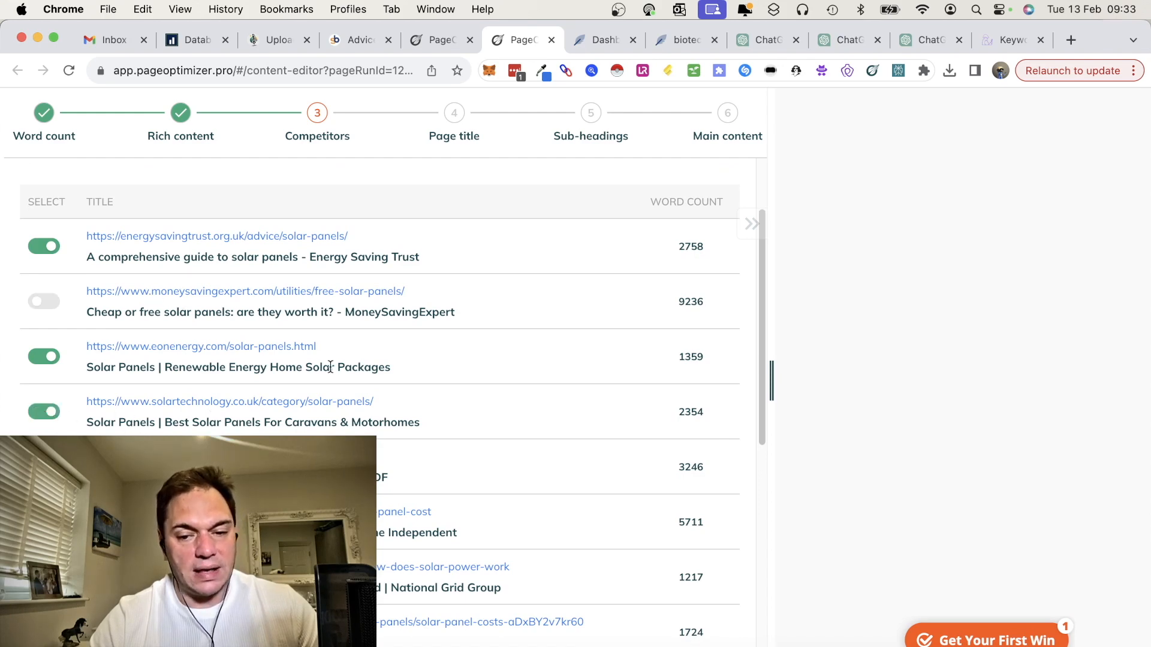
scroll(330, 367, up, 2)
scroll(330, 367, down, 3)
scroll(330, 367, down, 3)
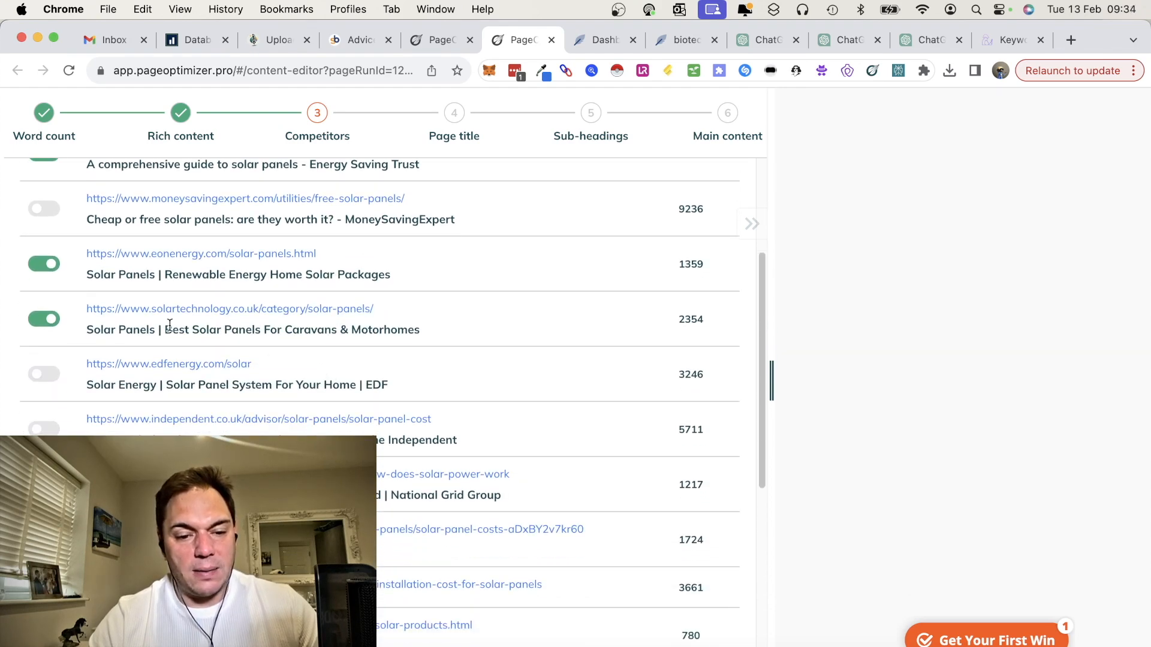
Step: Set the tone to professional, author to solar panel expert and brand to Biotech Renewables, and generate titles with the default inspiration options
scroll(234, 387, down, 10)
click(119, 401)
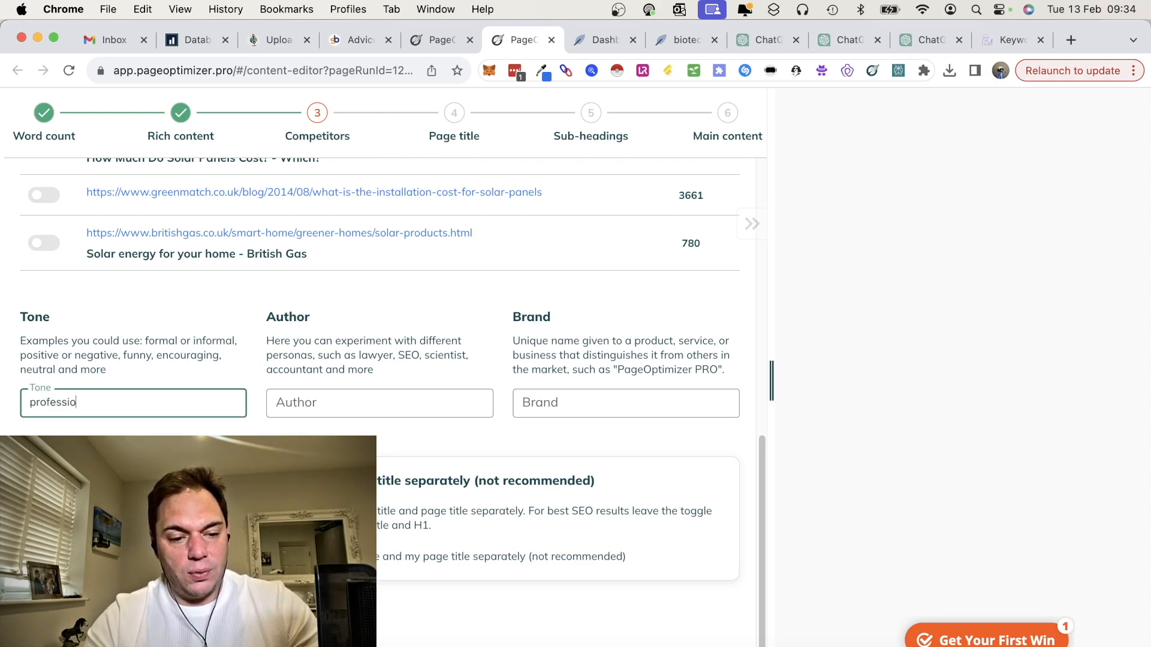
click(336, 402)
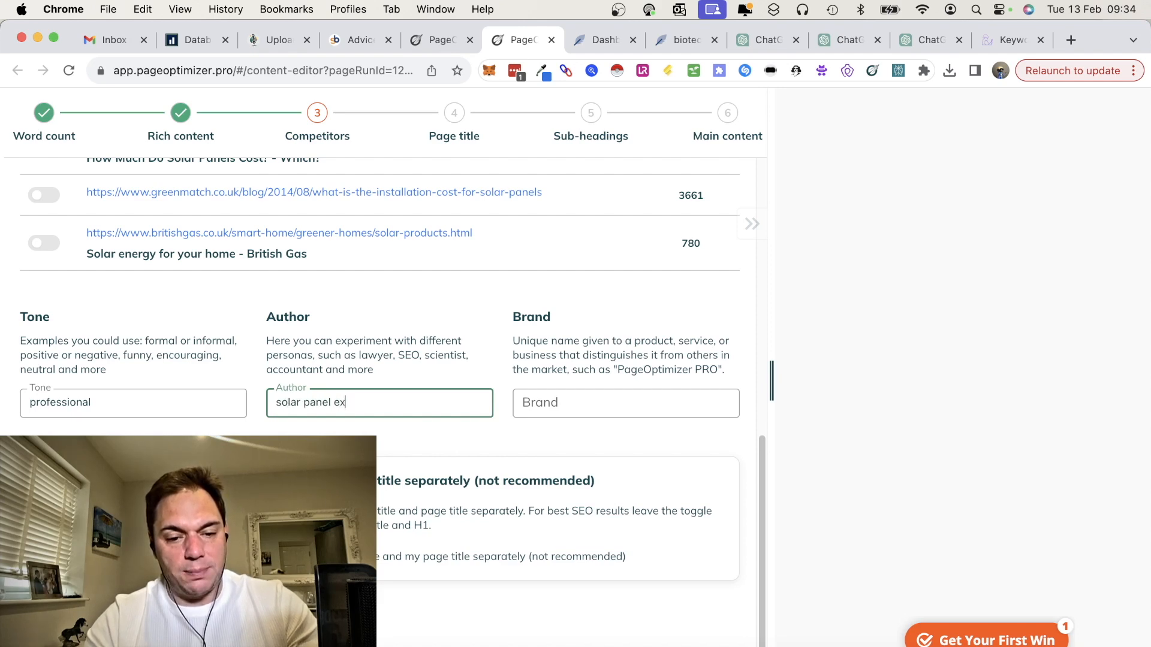
click(580, 403)
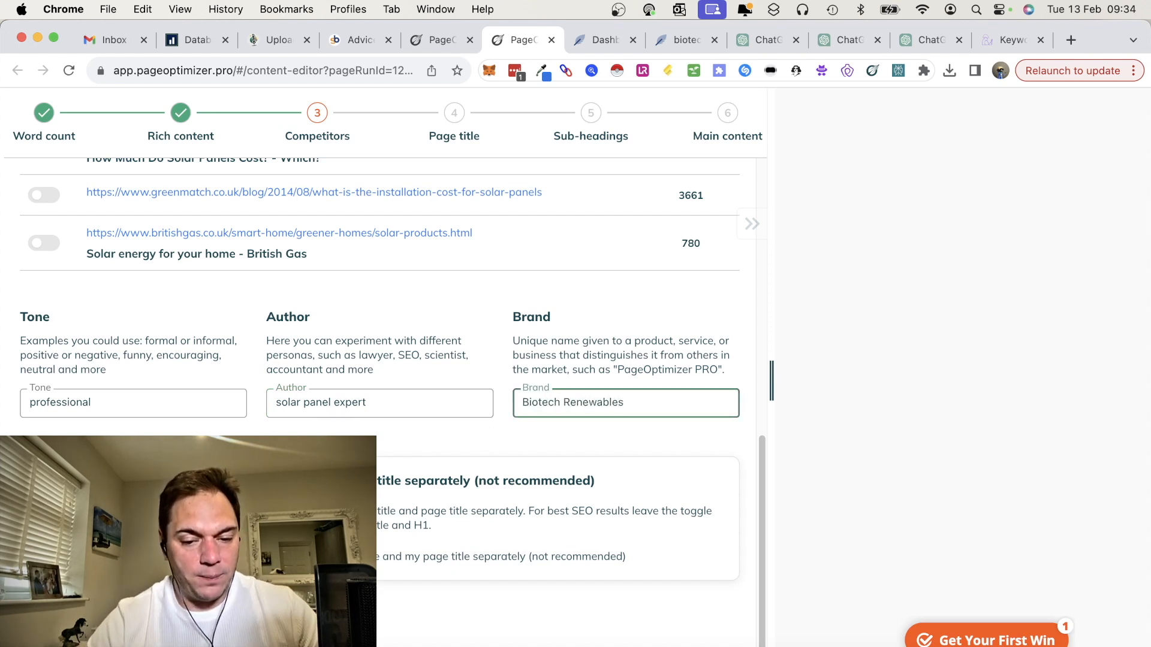
click(78, 618)
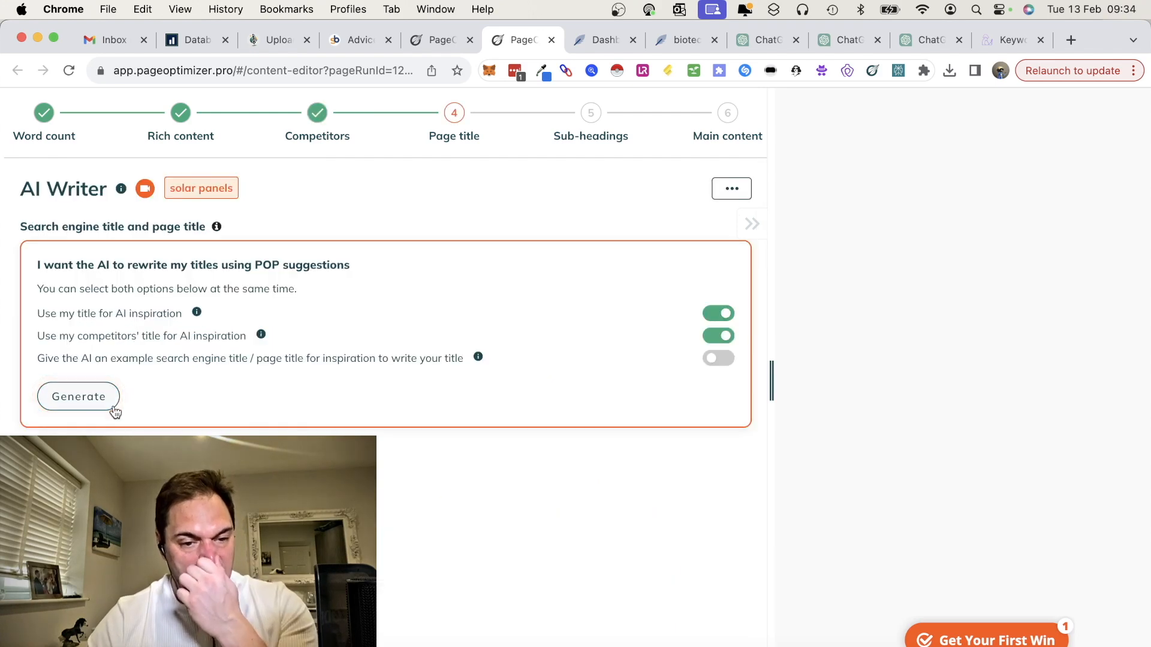
click(91, 396)
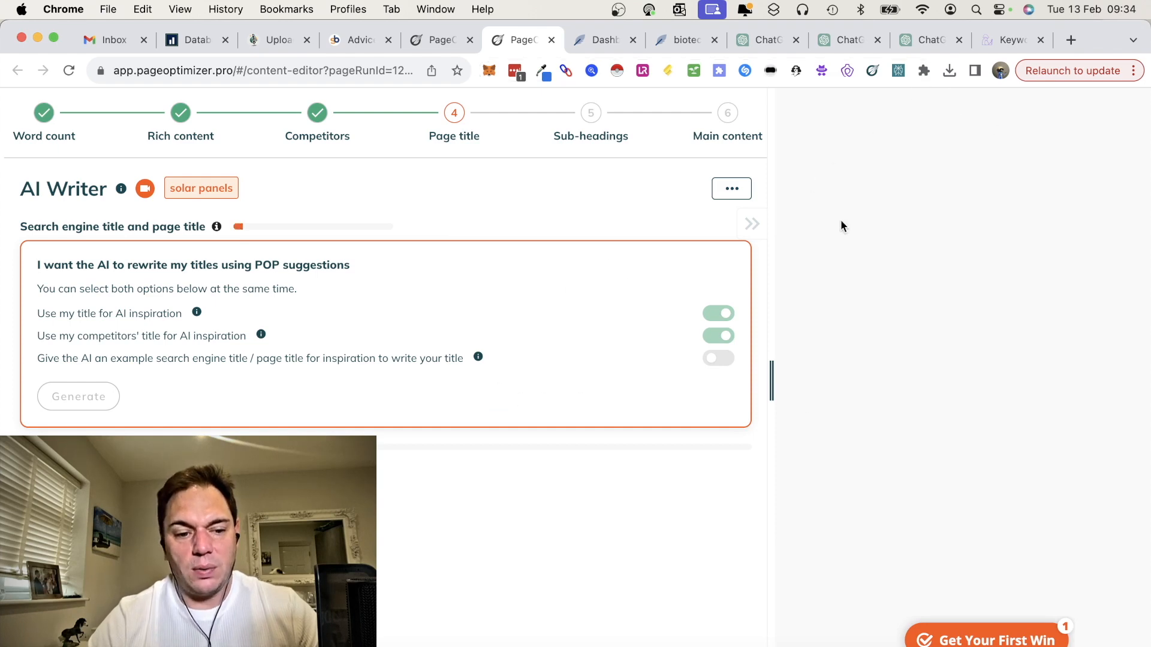
Step: Switch to NeuronWriter, close its dashboard page and open the solar panels content query of the biotech-renewables.co.uk project
click(598, 41)
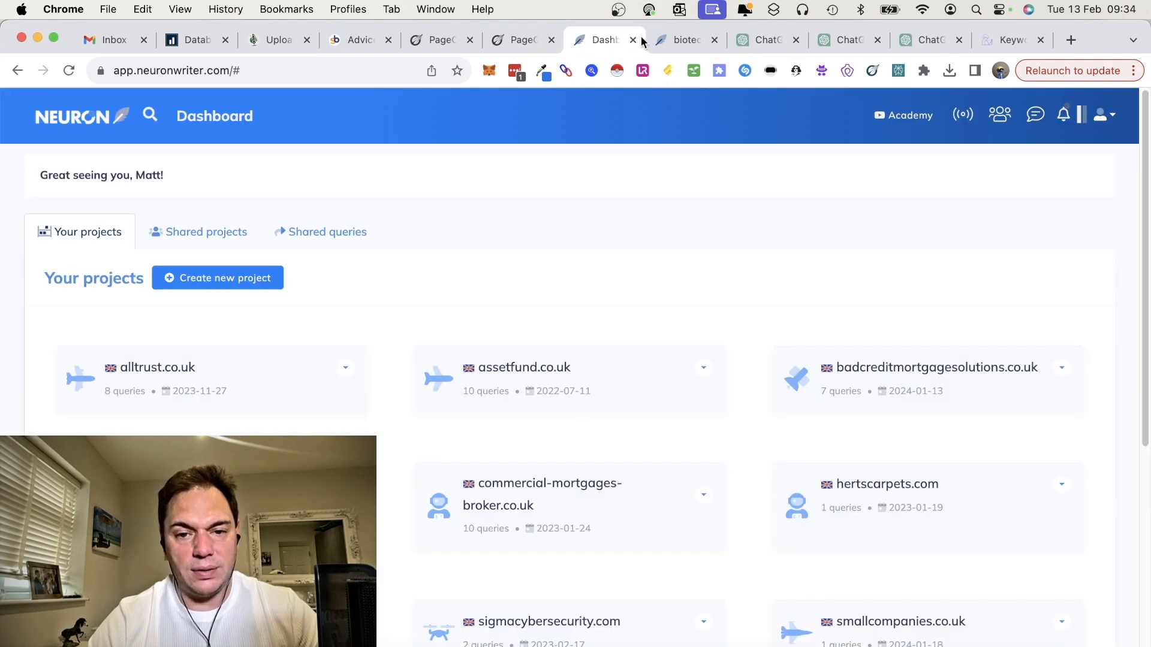
click(652, 41)
click(609, 40)
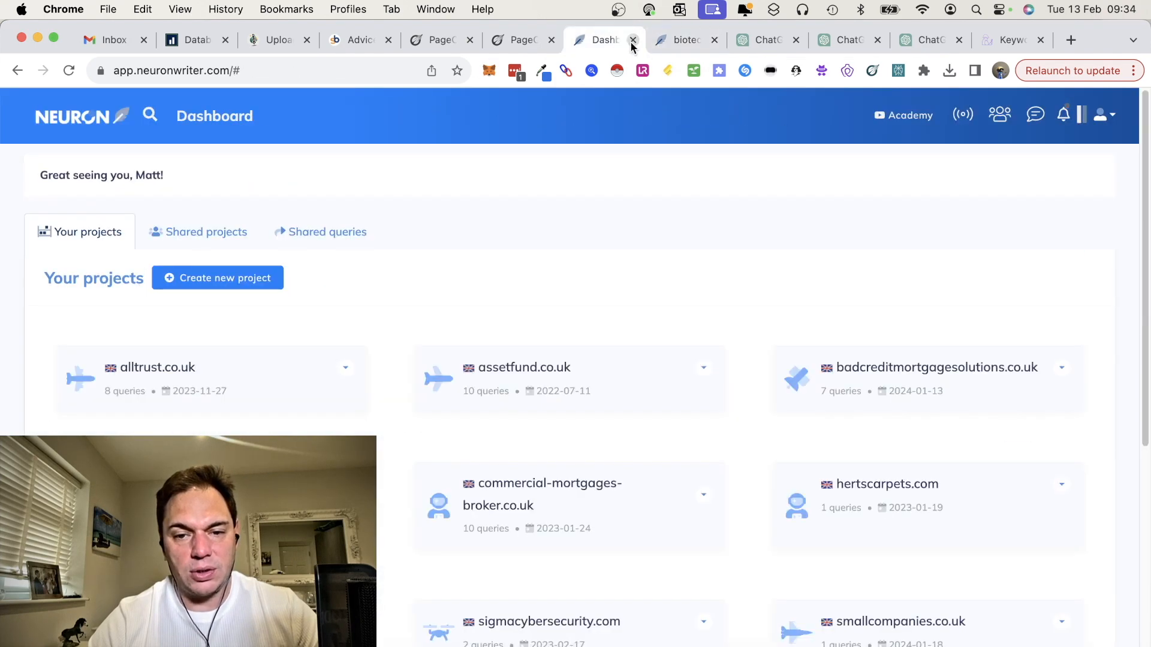
click(633, 39)
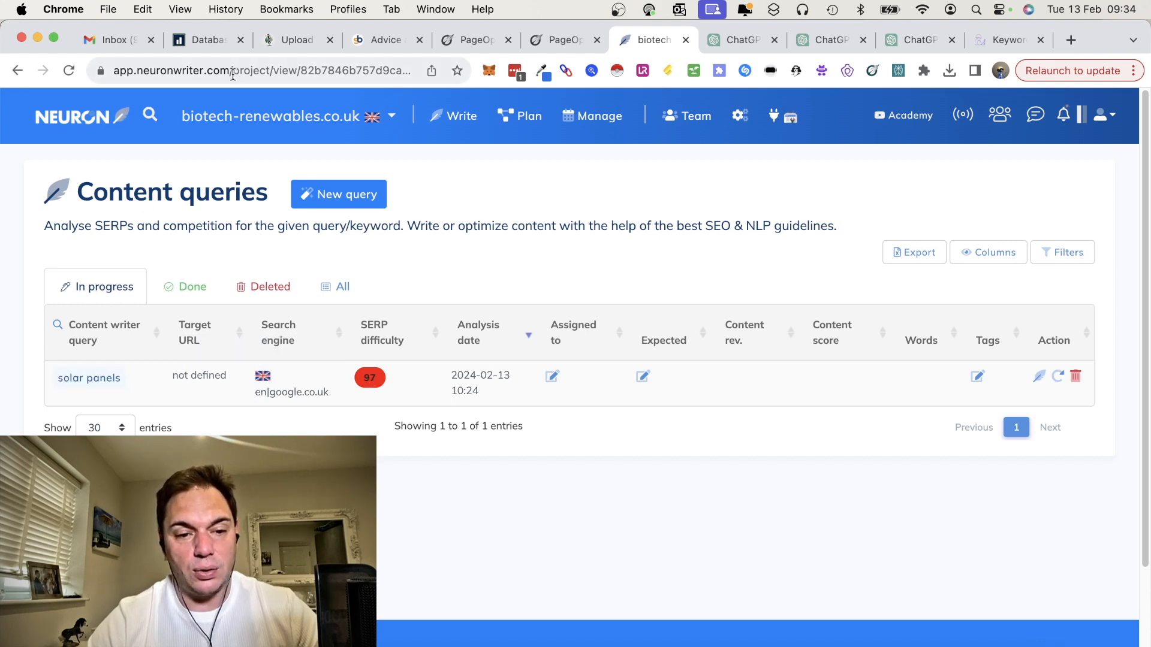
click(75, 384)
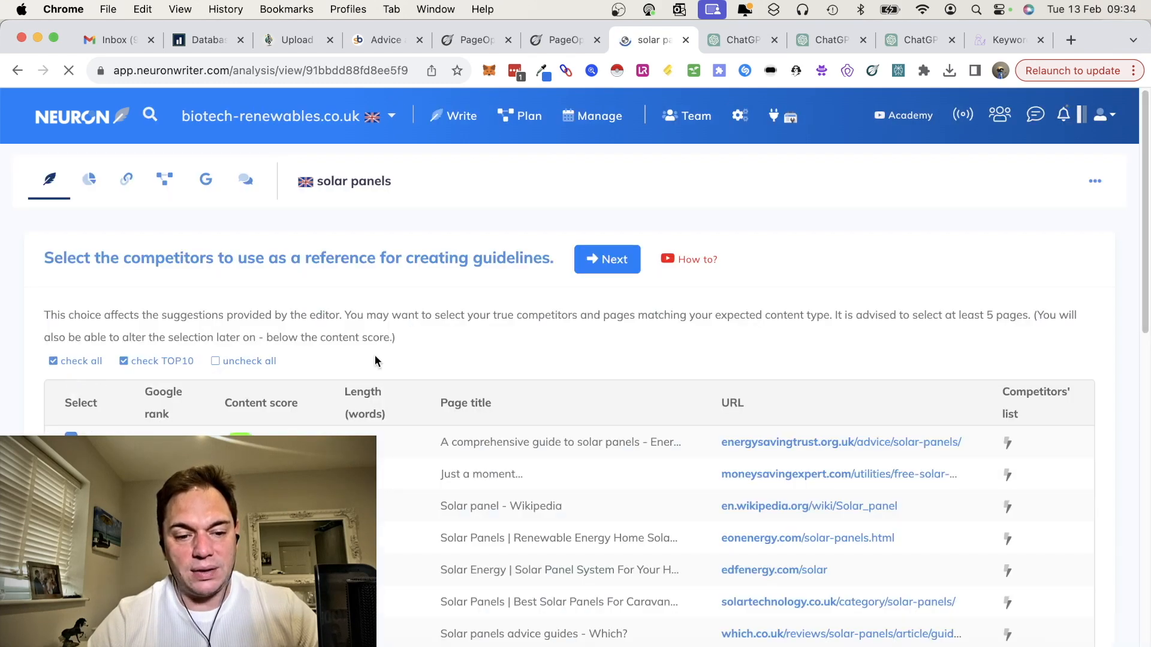
Step: Exclude the moneysavingexpert.com page from the reference competitors and continue to the content editor
scroll(570, 383, down, 2)
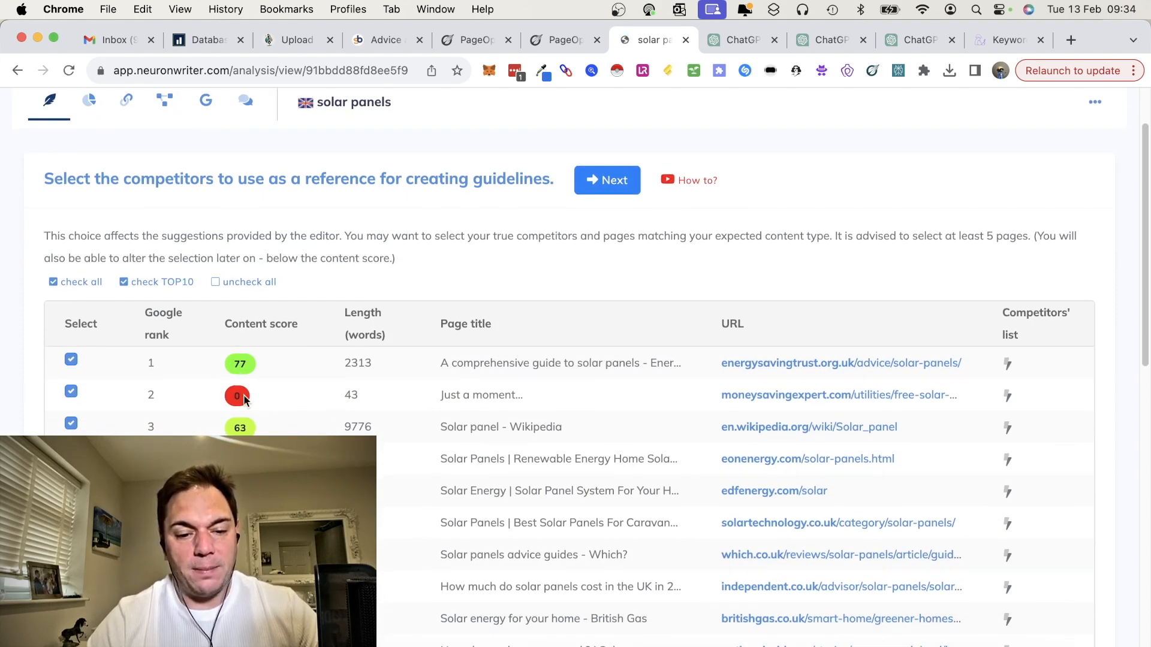
click(72, 392)
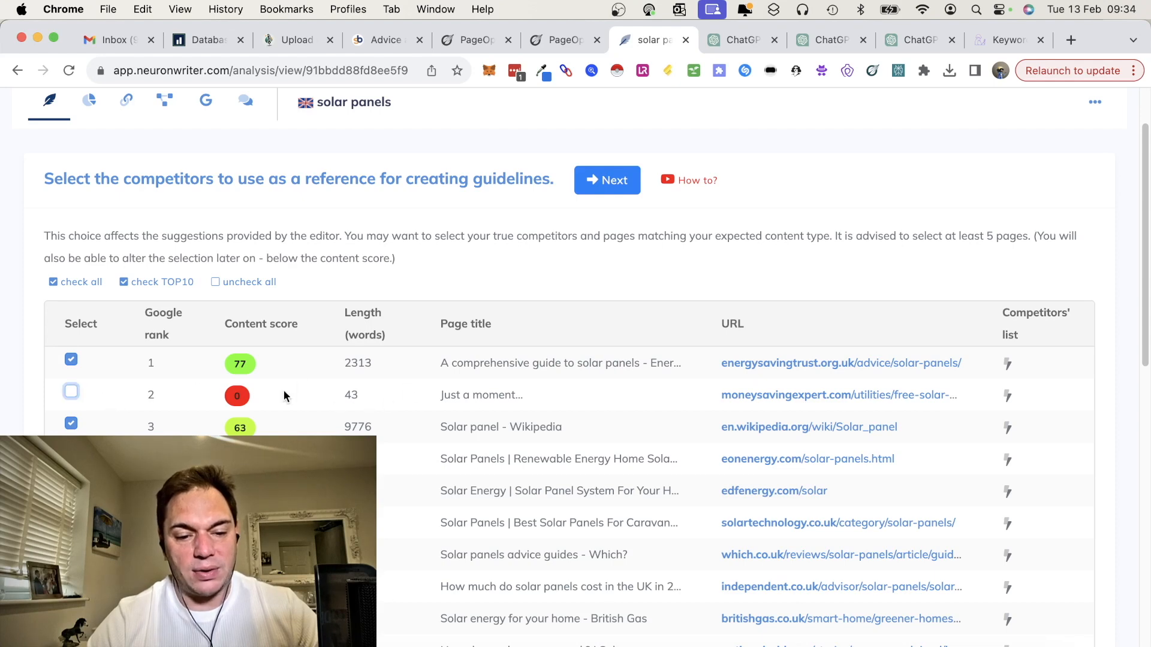
scroll(354, 422, down, 1)
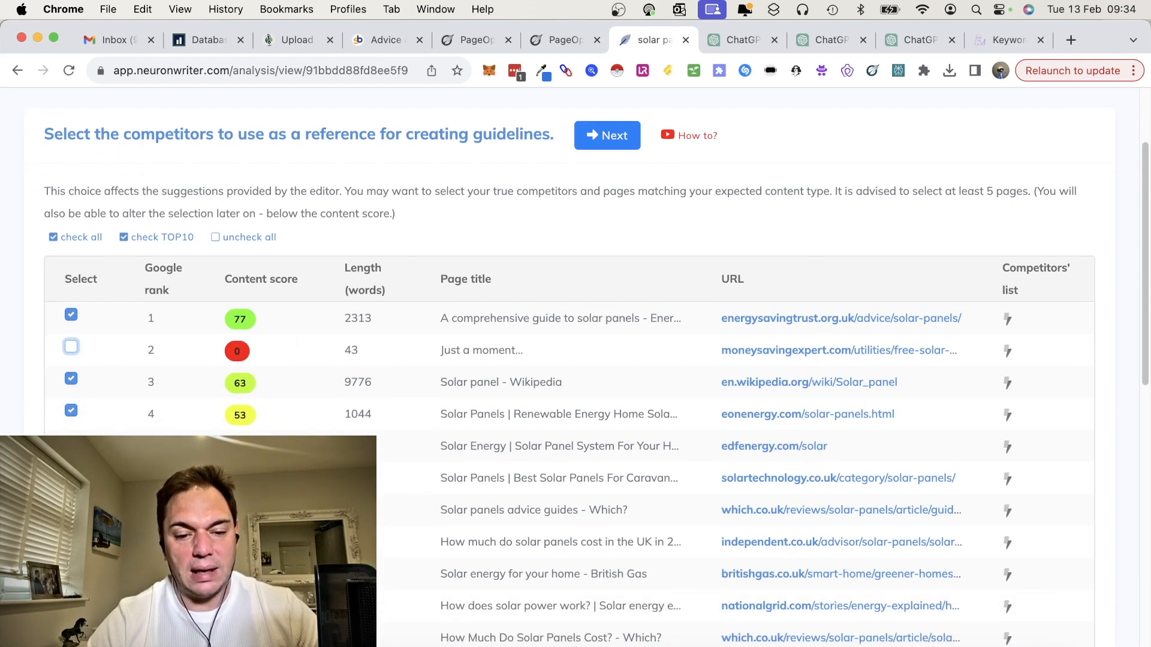
scroll(382, 454, down, 3)
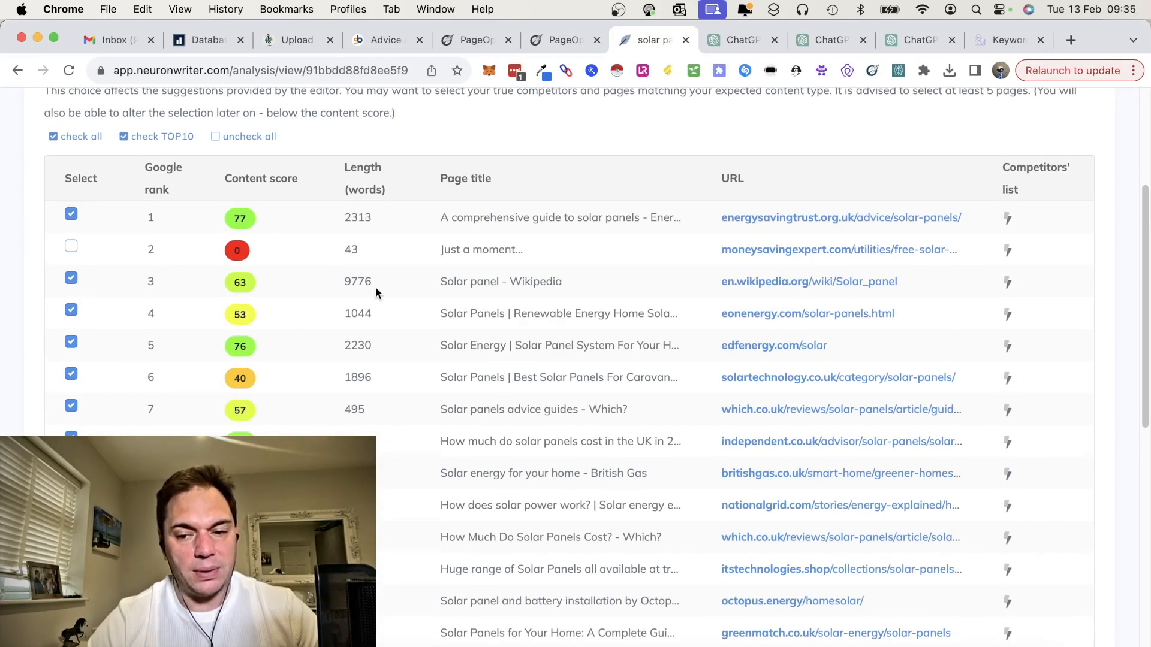
scroll(375, 290, down, 10)
click(523, 637)
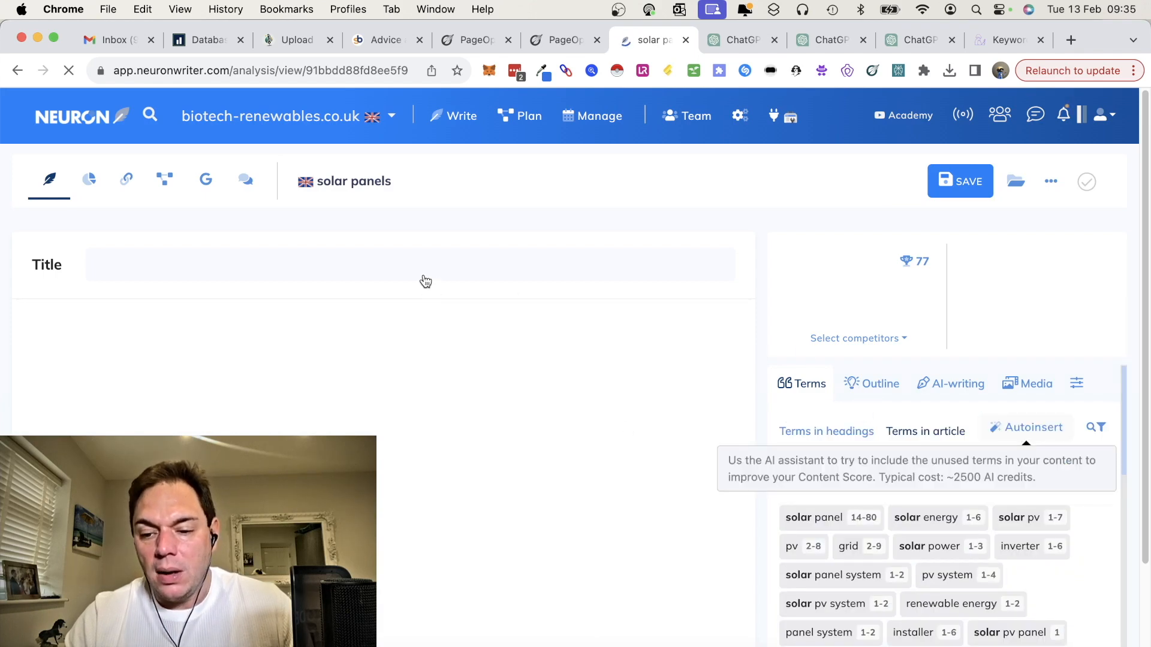
Step: Enter the article's meta title "Solar Panel - How much do solar panels cost - A comprehensive guide"
scroll(411, 271, down, 4)
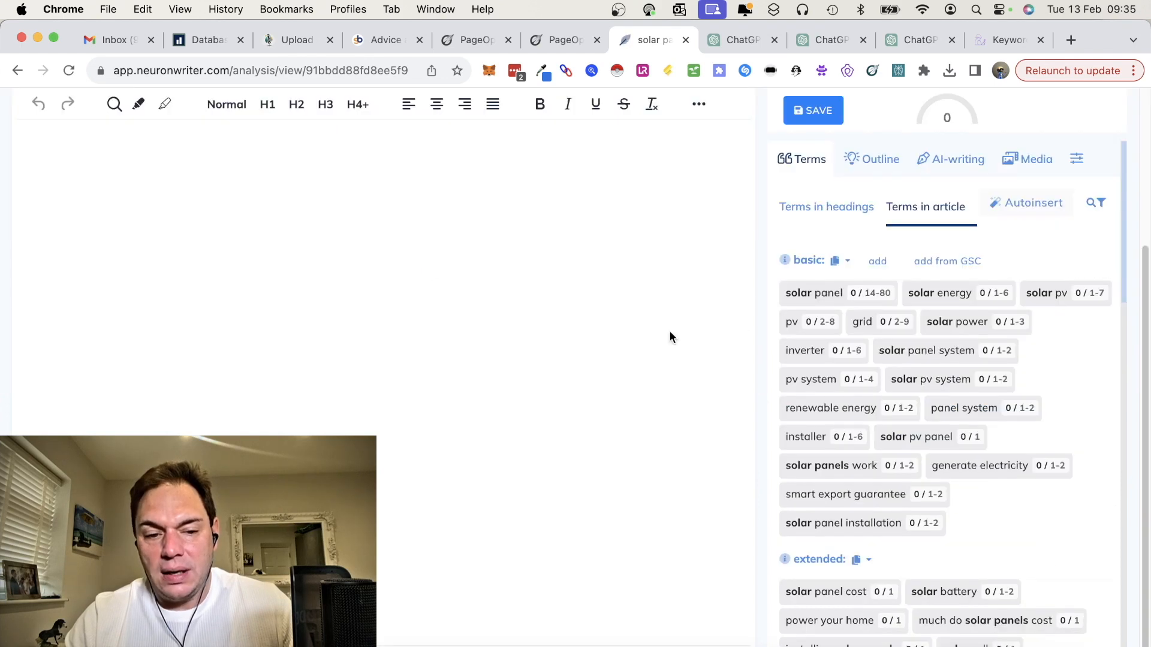
scroll(797, 308, up, 4)
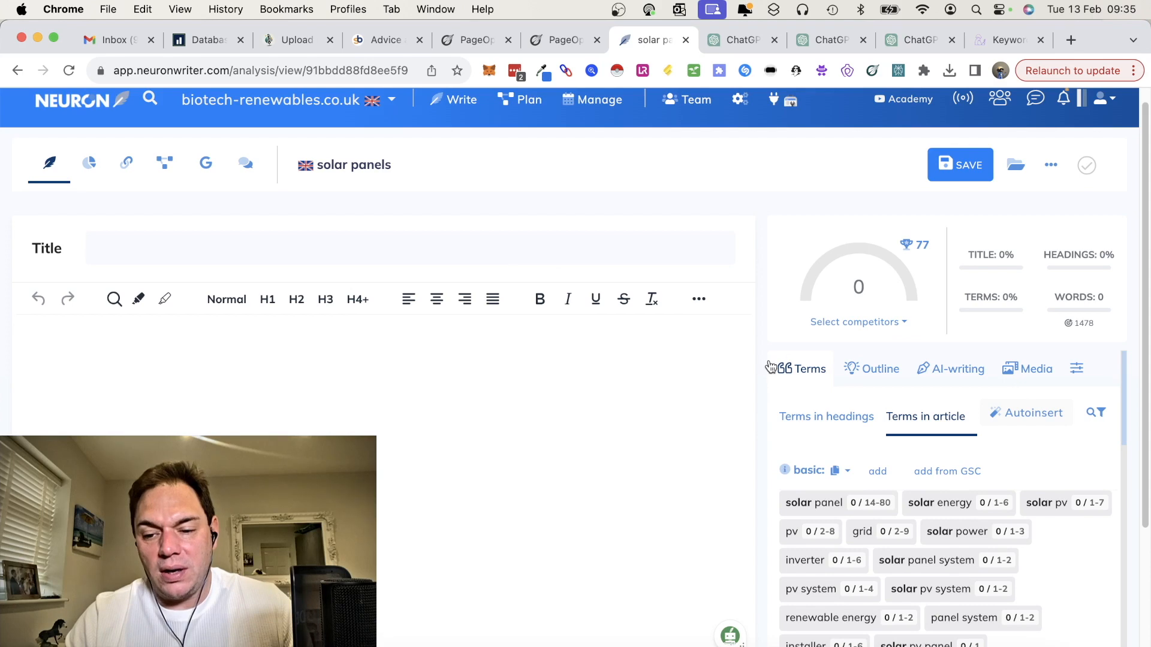
click(468, 245)
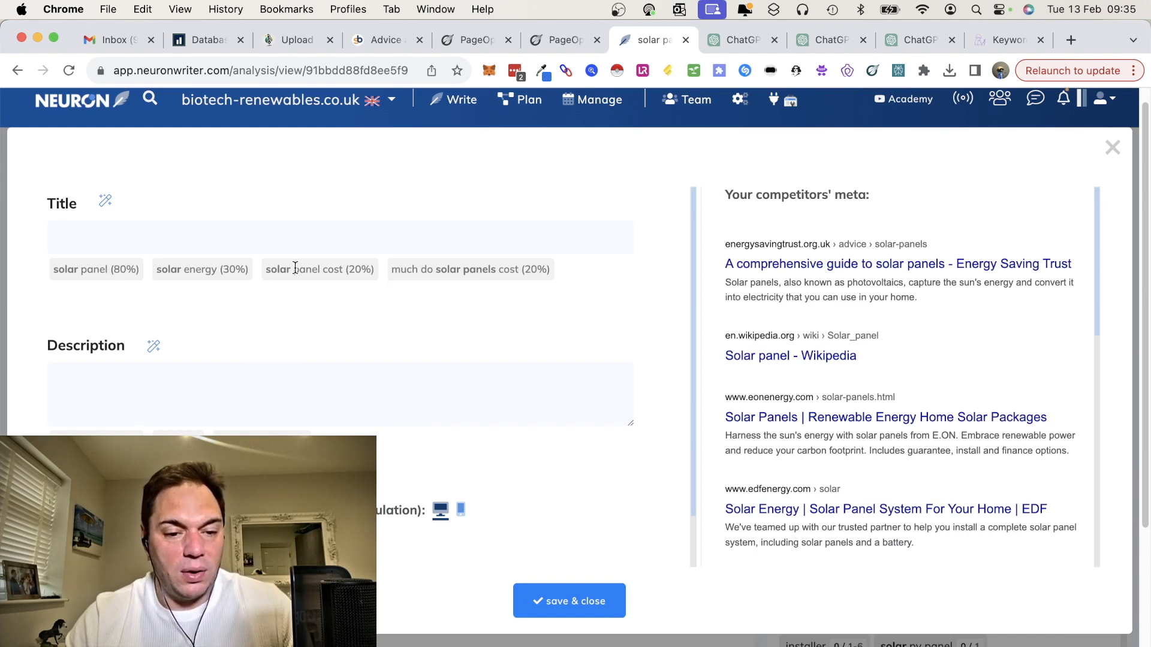
click(229, 245)
text(So)
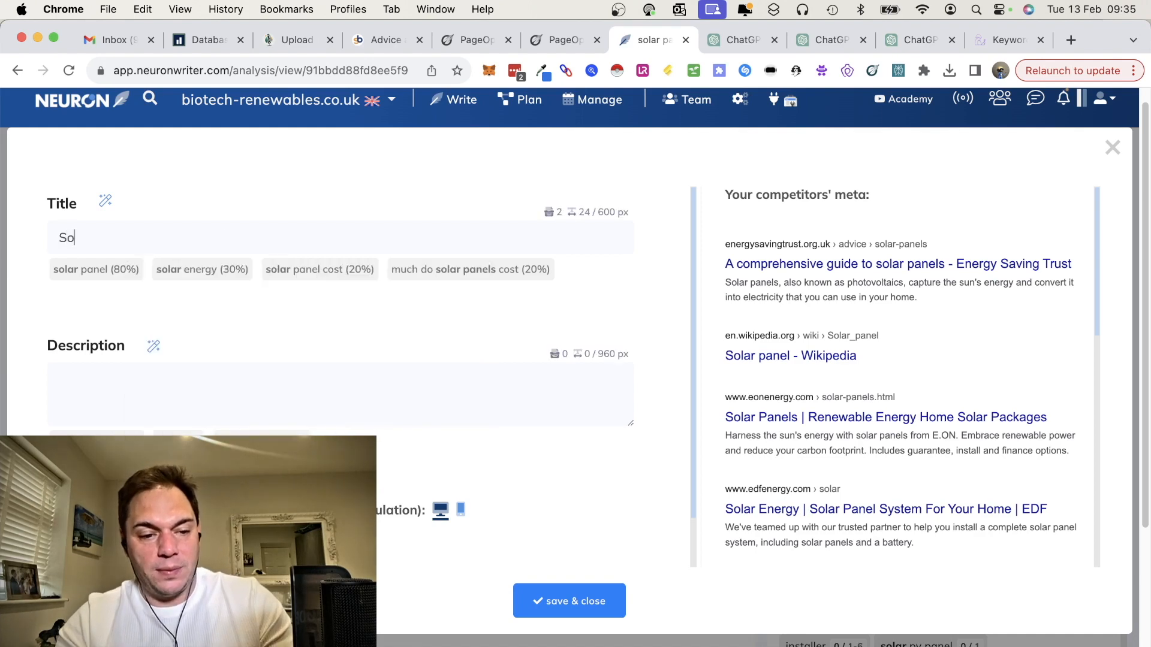
text(lar Pane)
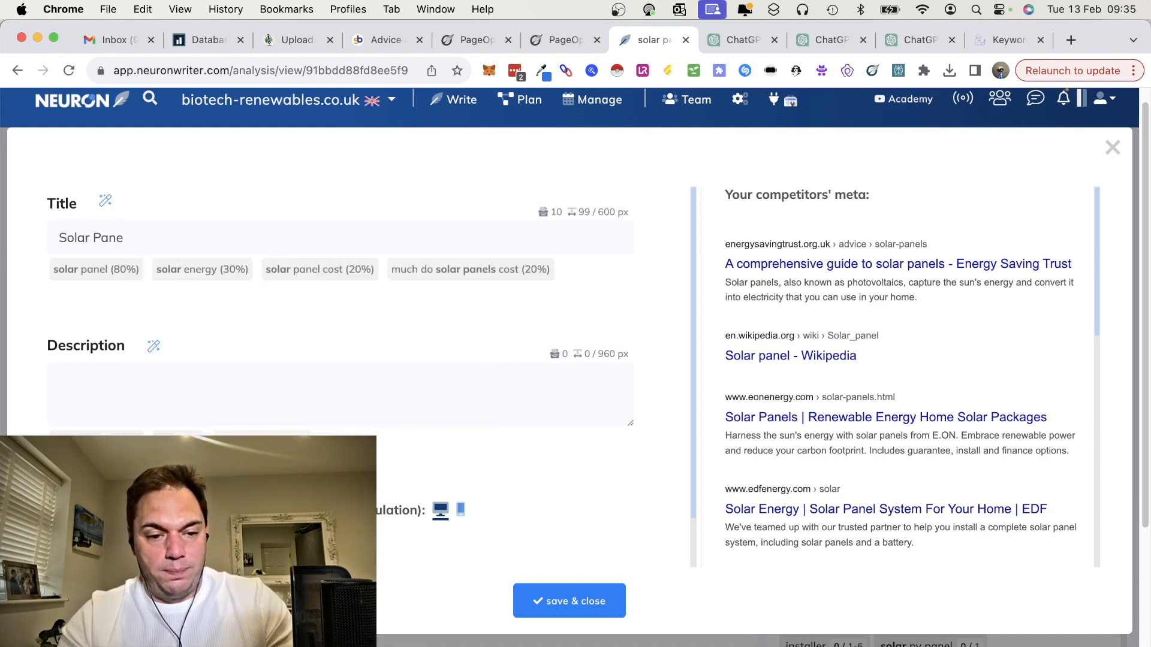
text(l -)
key(BackSpace)
key(BackSpace)
text(l -=)
text( Ho)
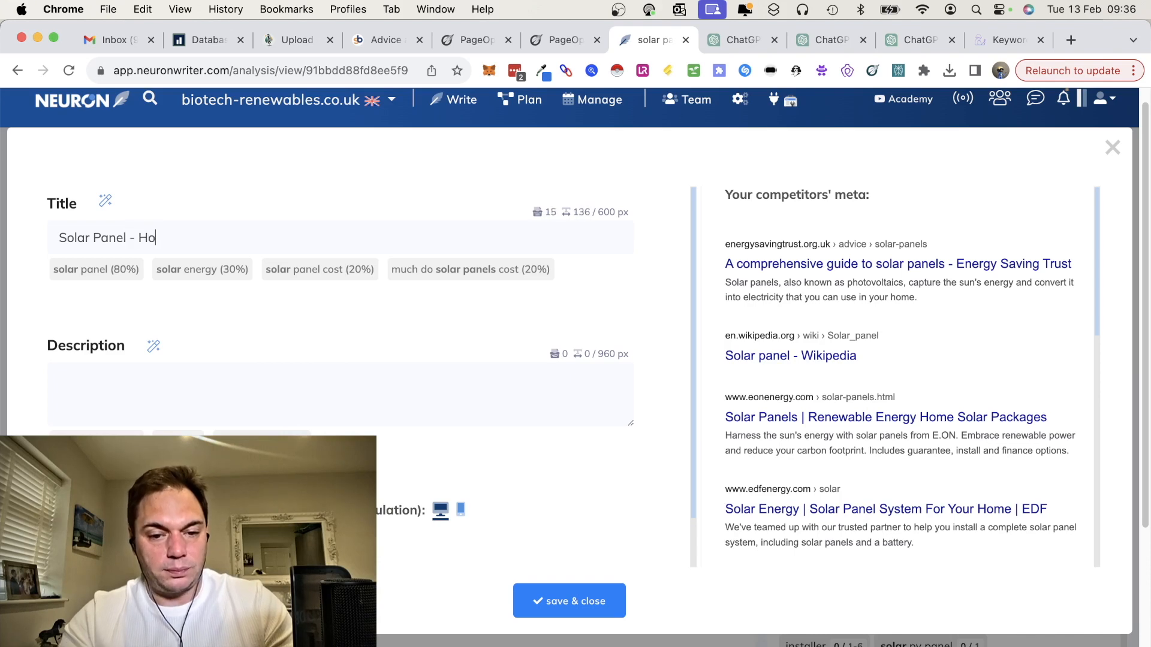
text(w much do)
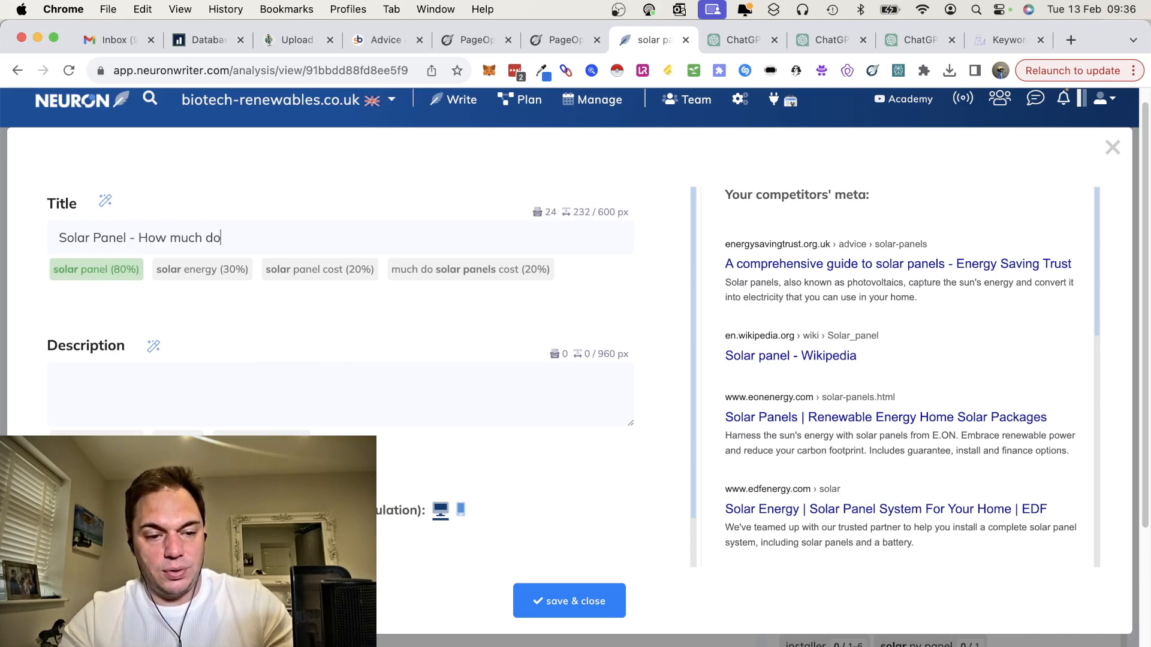
text( sola)
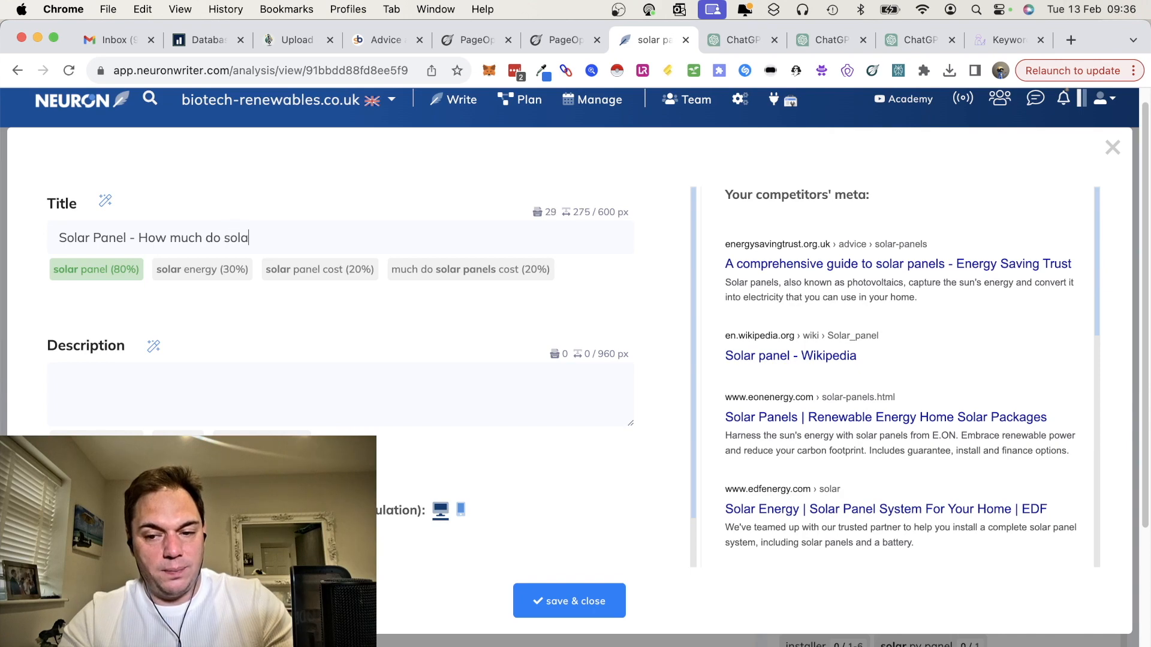
text(r panels cost)
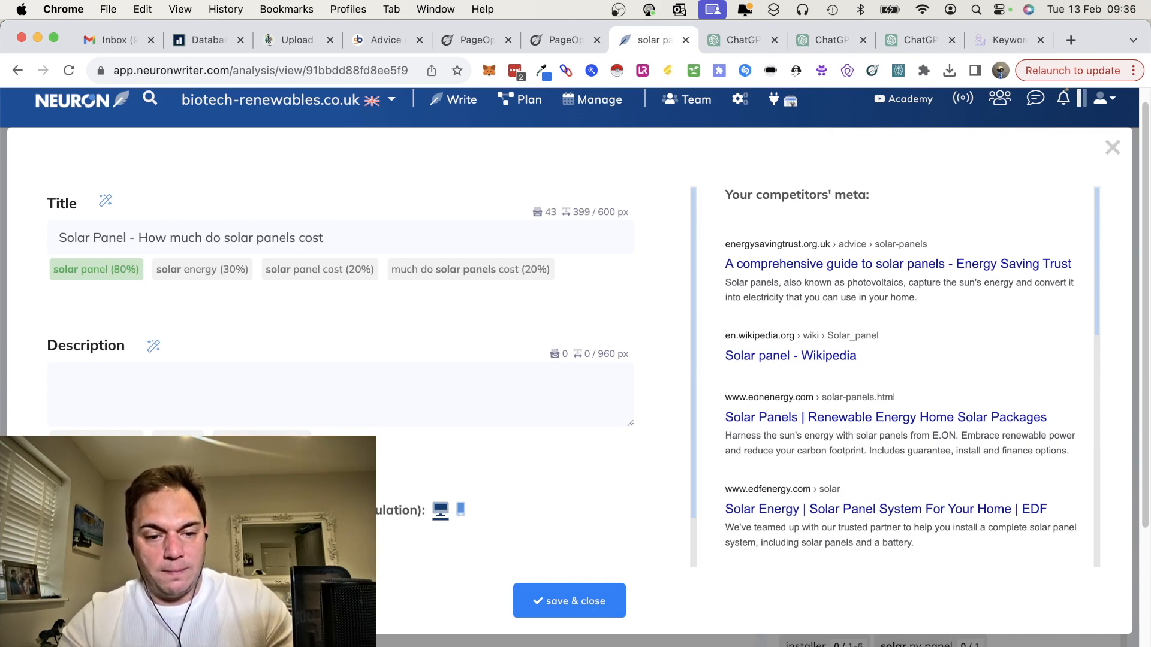
text( - A compre)
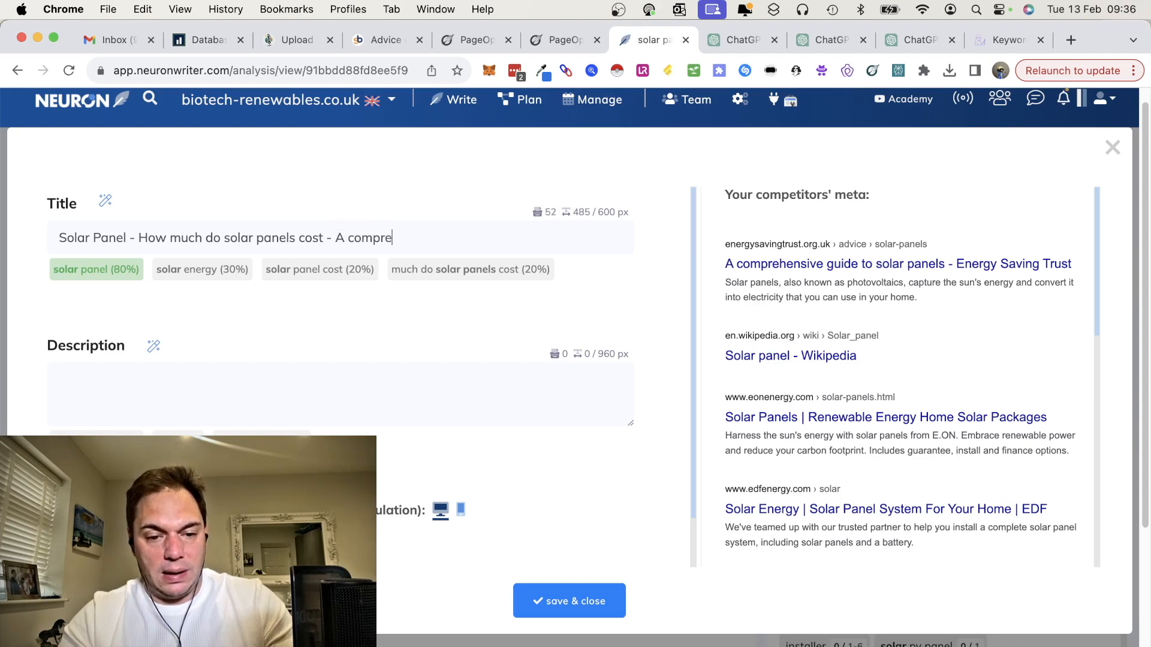
text(hensive guide)
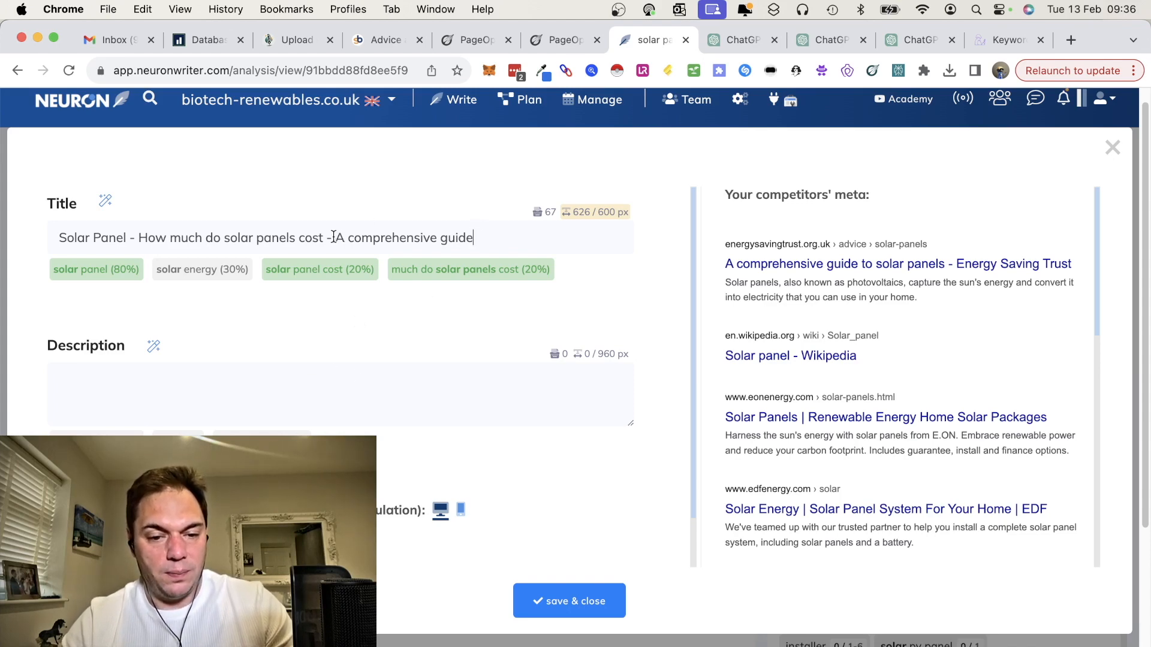
Step: Replace the word "comprehensive" with "detailed" in the meta title
double_click(362, 236)
key(BackSpace)
text(detailed)
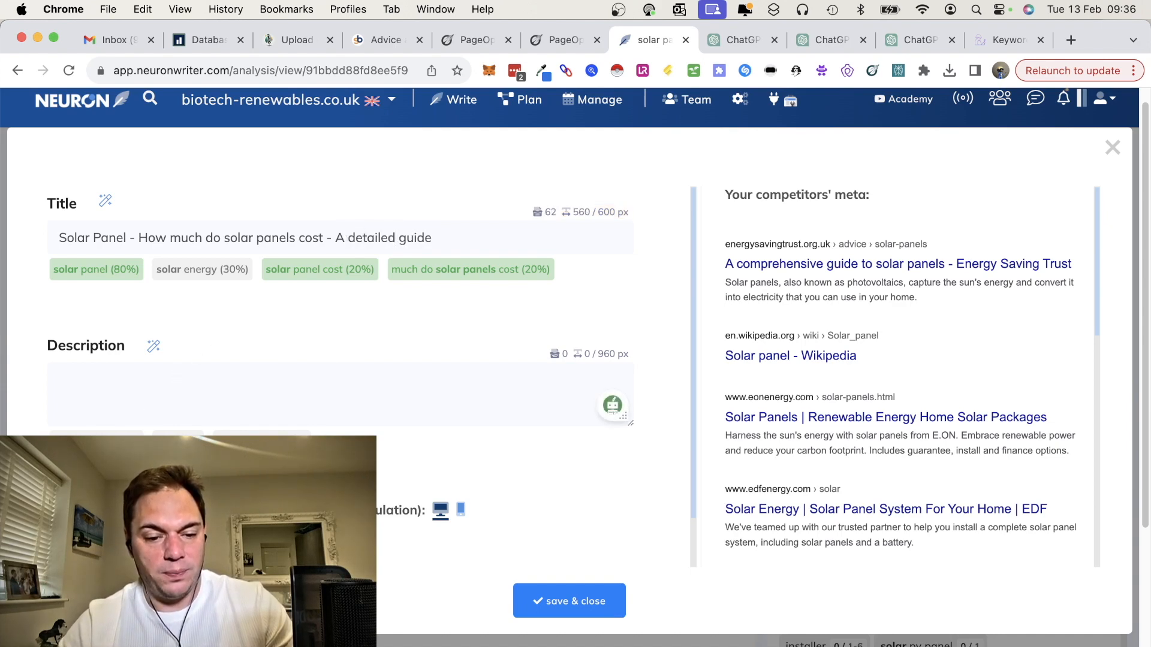
Step: Write the meta description from the Energy Saving Trust's text, adding "or pv" and "known as solar power.", and save the title and description
scroll(140, 411, down, 2)
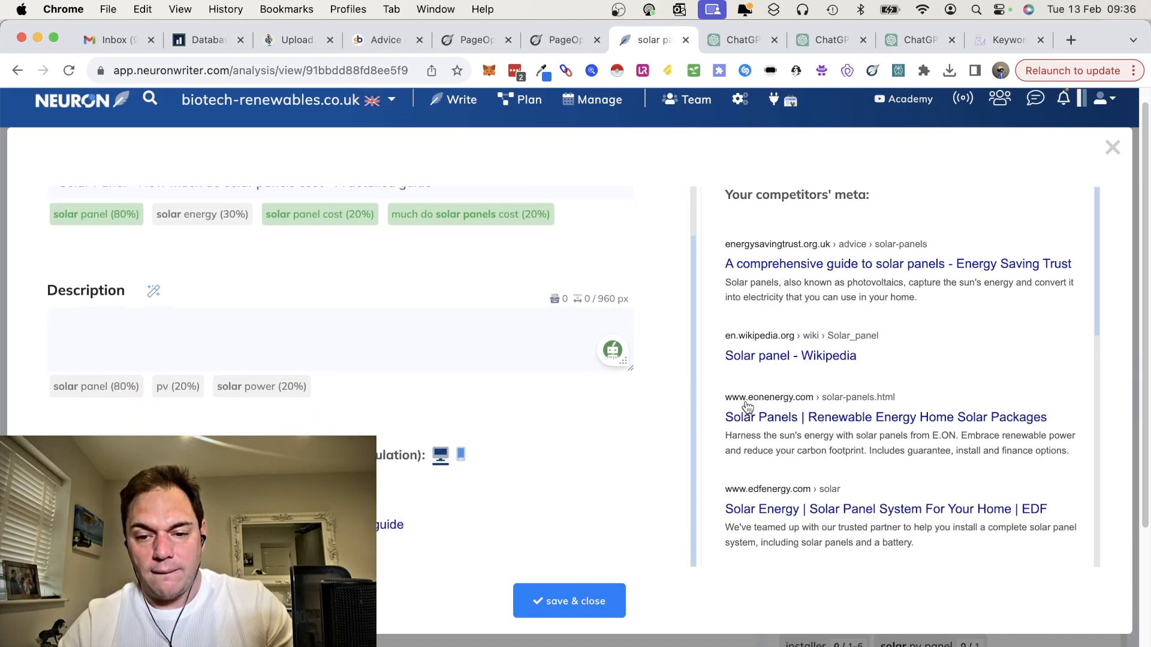
scroll(843, 399, down, 2)
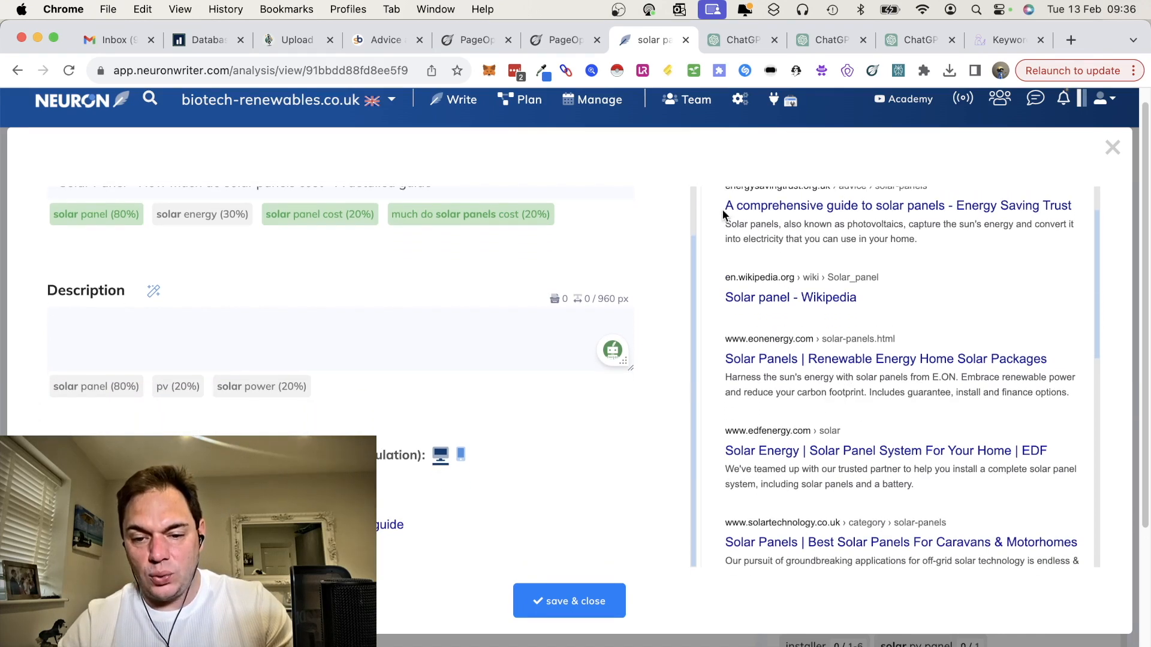
key(super+v)
text(which is commonly r)
key(BackSpace)
key(BackSpace)
key(BackSpace)
key(BackSpace)
key(BackSpace)
key(BackSpace)
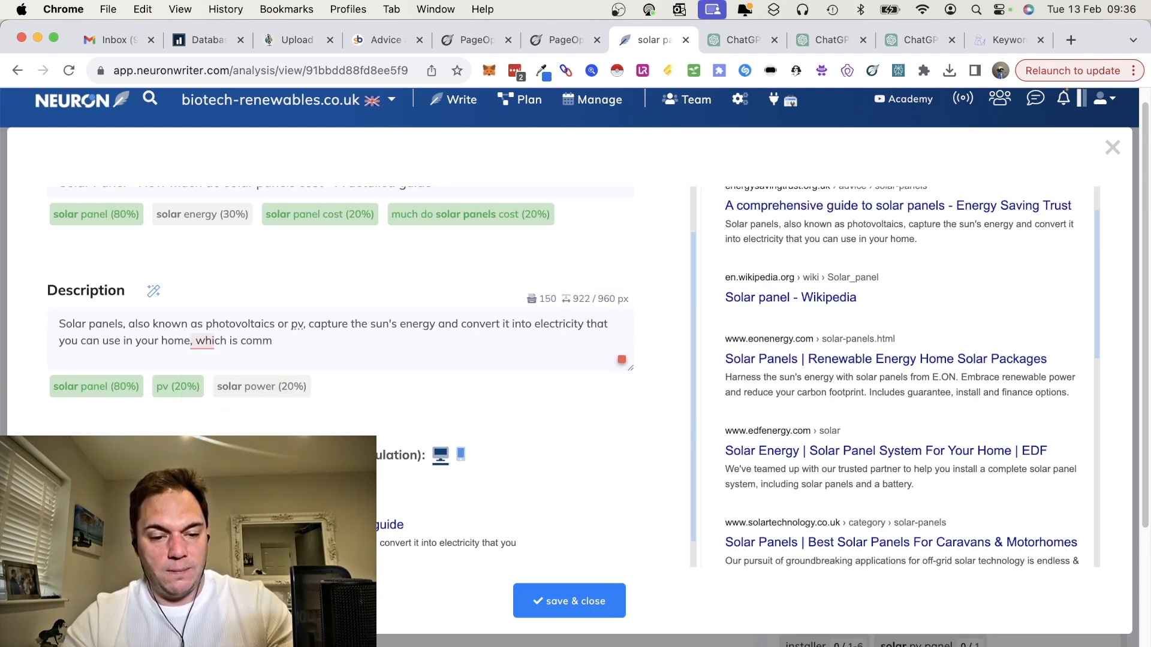
key(BackSpace)
text(known as solar power.)
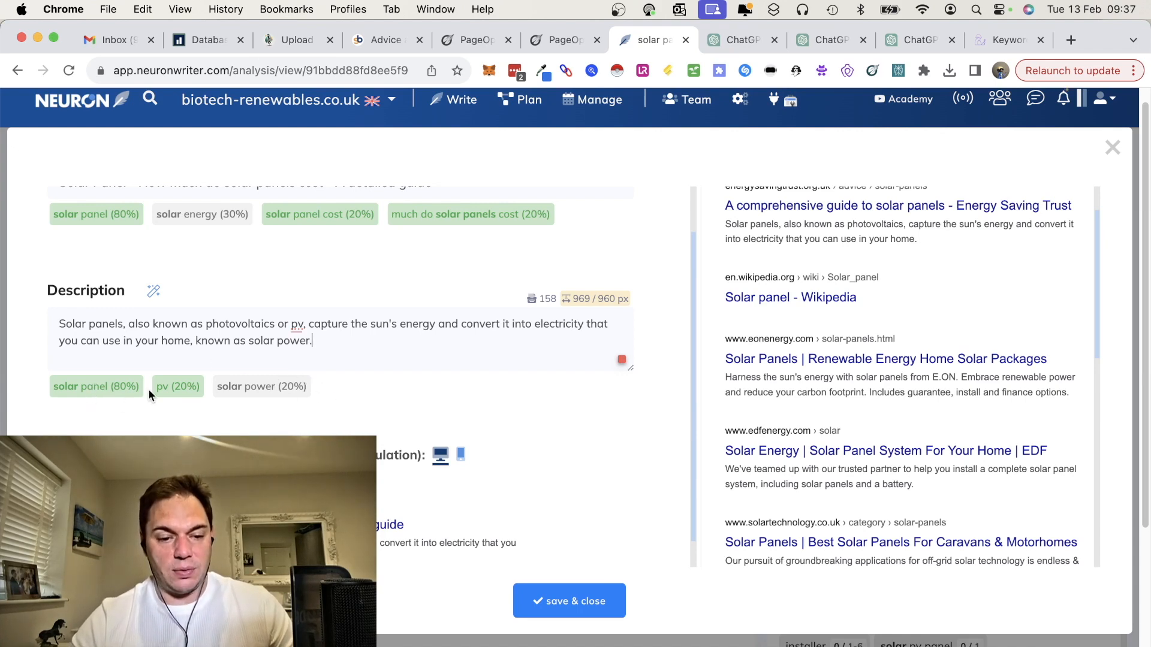
click(564, 602)
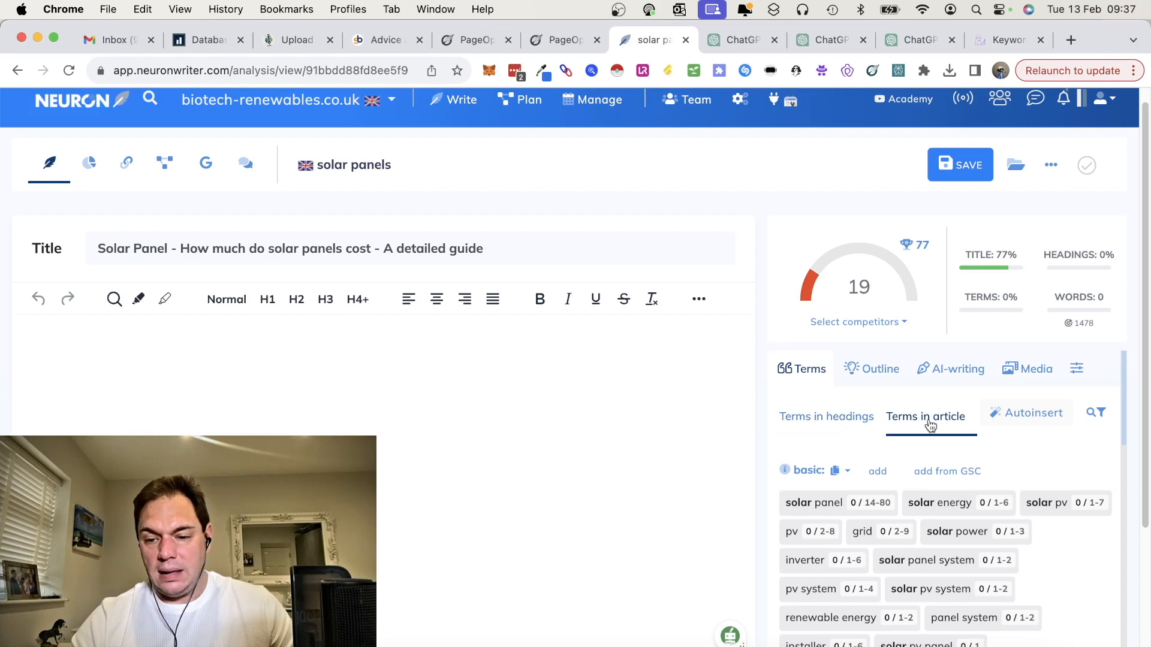
Step: Check the suggested article terms and bring up the terms recommended for headings
scroll(954, 468, down, 2)
scroll(954, 468, up, 2)
click(837, 414)
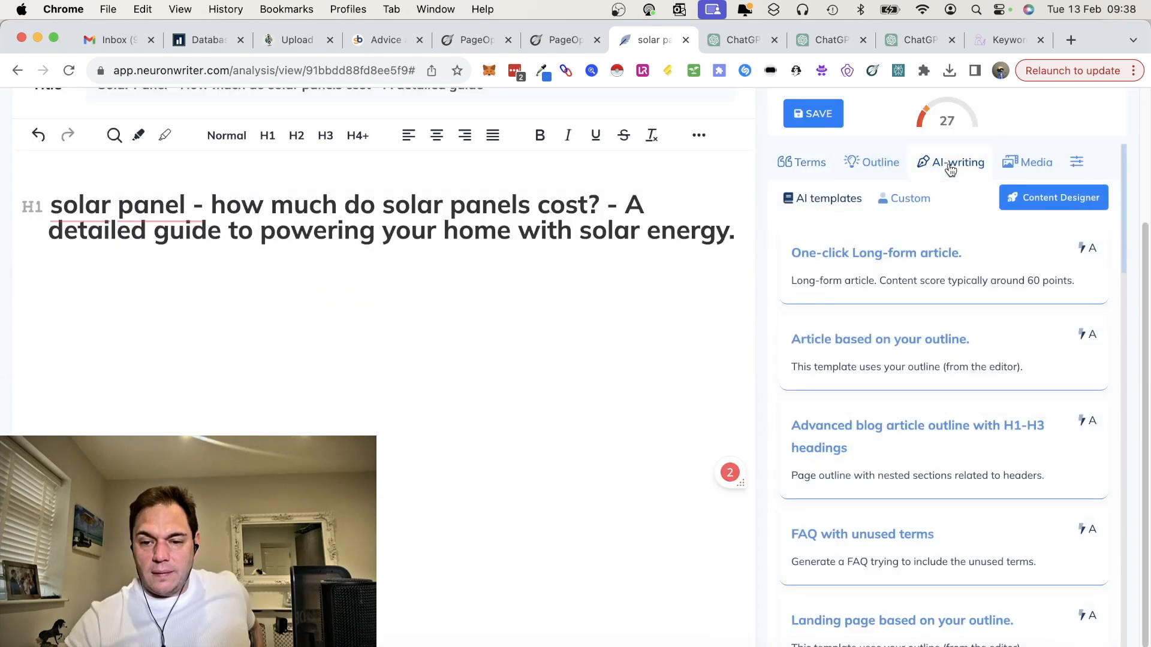
Step: Try to generate the article from the one-click long-form article template with the GPT-4 model
click(964, 263)
scroll(936, 563, down, 3)
click(1047, 570)
click(991, 569)
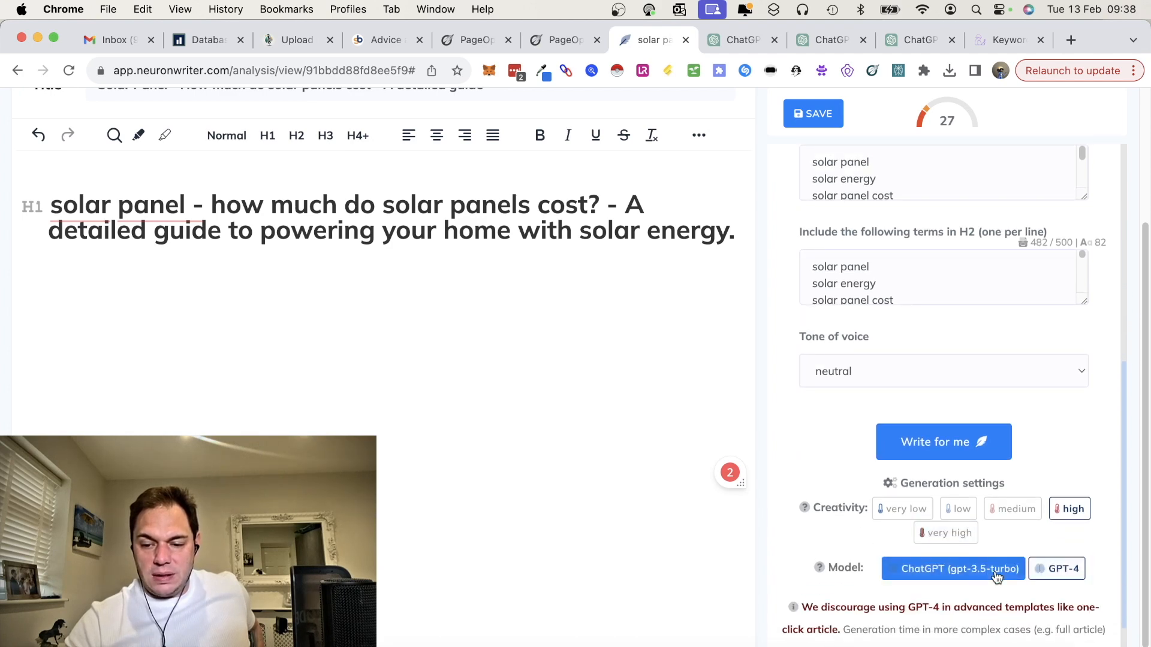
scroll(991, 574, down, 2)
click(1057, 492)
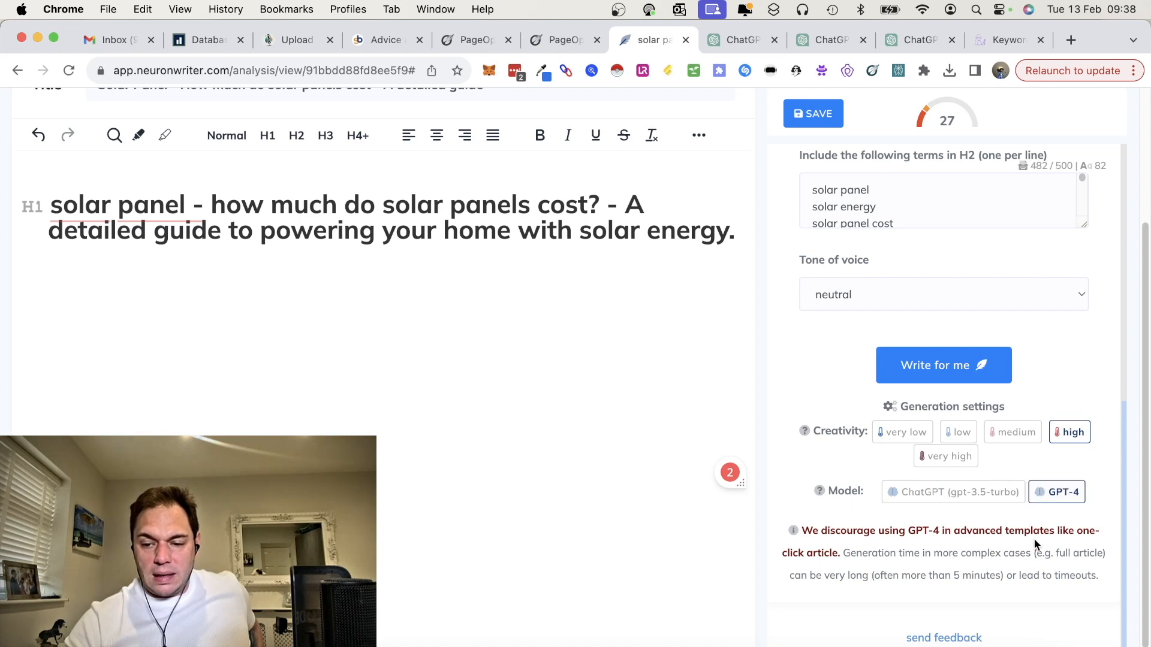
click(936, 368)
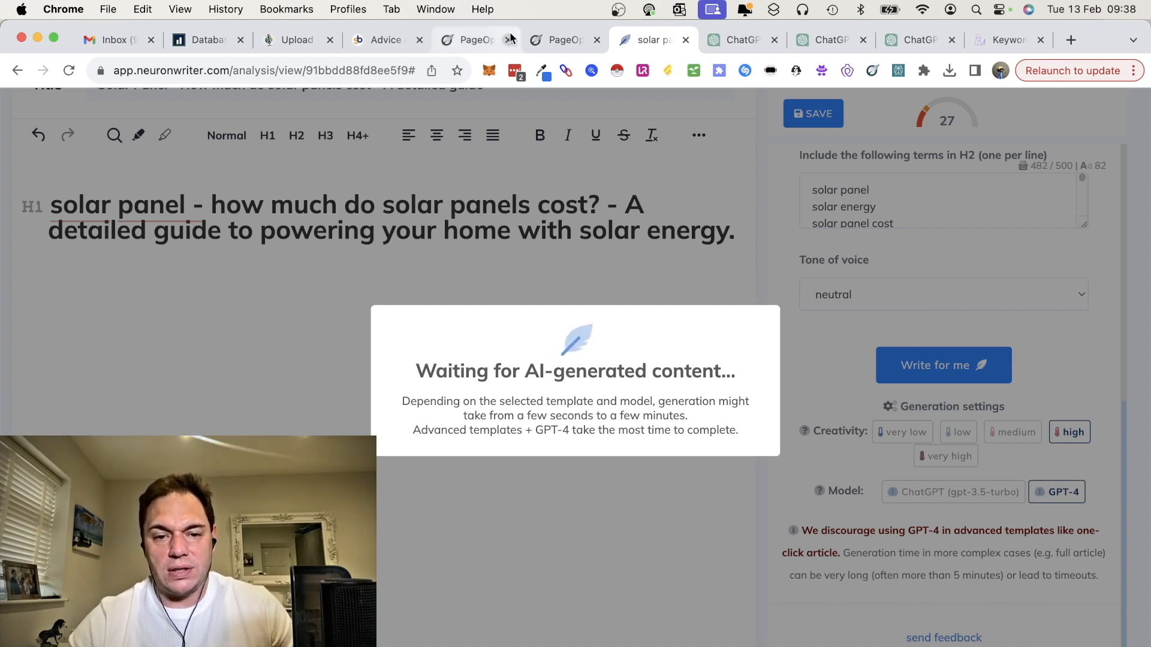
Step: Switch to PageOptimizer Pro's AI Writer and generate H2 and H3 sub-headings inspired by own and competitors' H2s
click(560, 40)
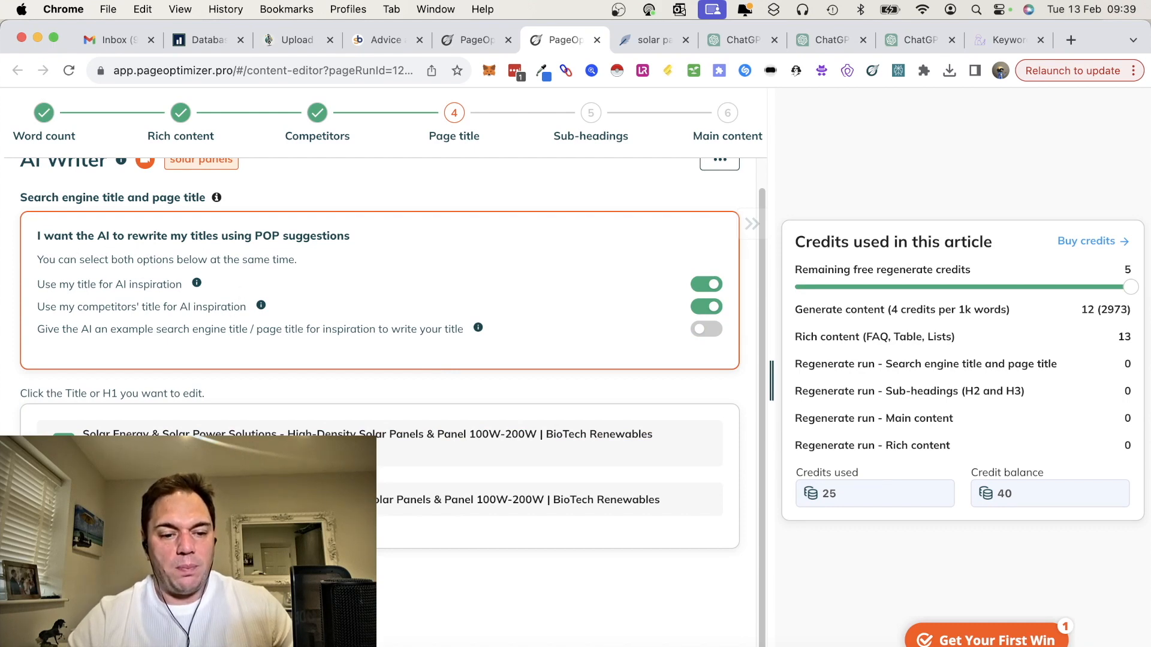
click(78, 375)
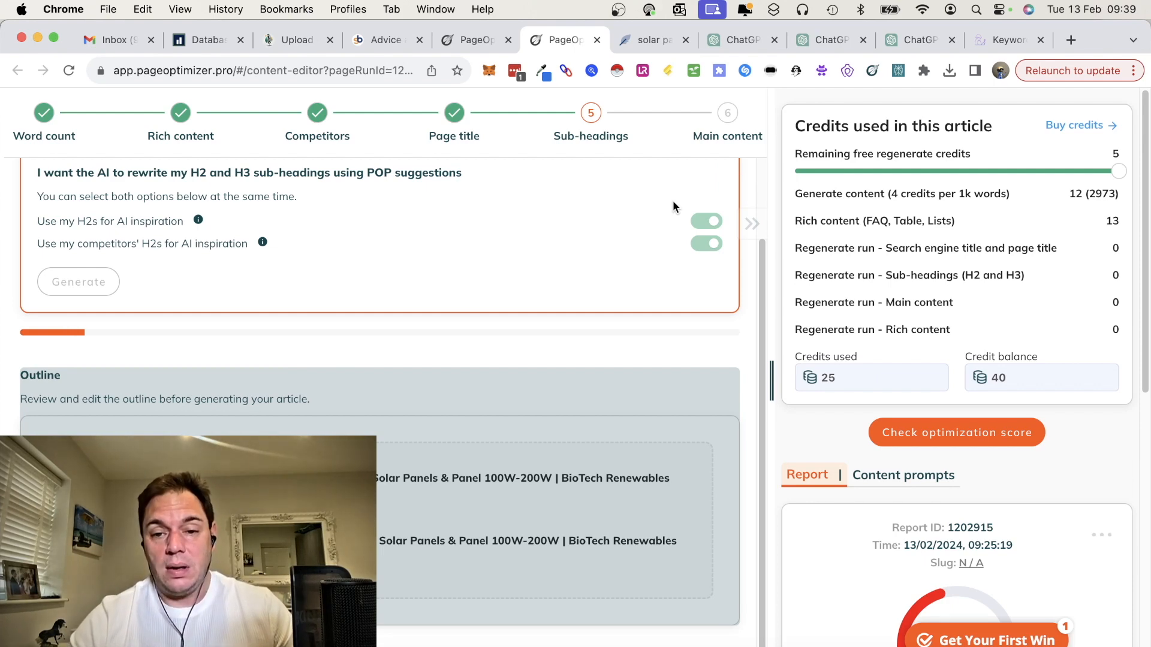
Step: Check NeuronWriter's generation, switch to ChatGPT to review the custom GPT's Solar Panels article, and select it from the introduction through the infographic
click(649, 39)
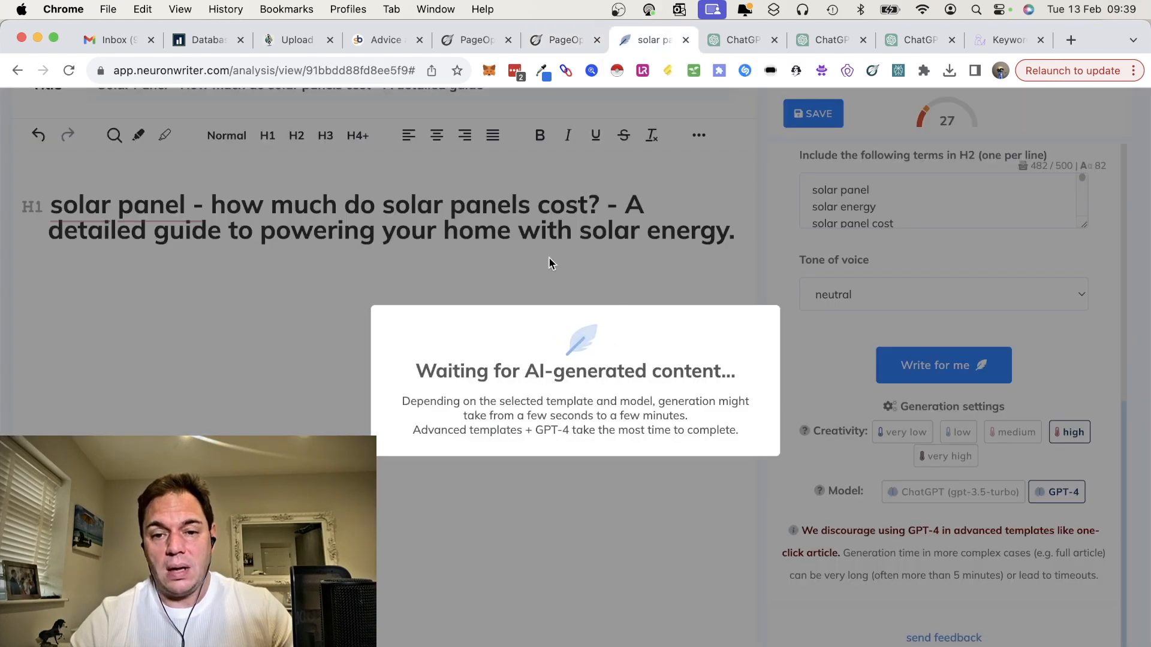
click(738, 39)
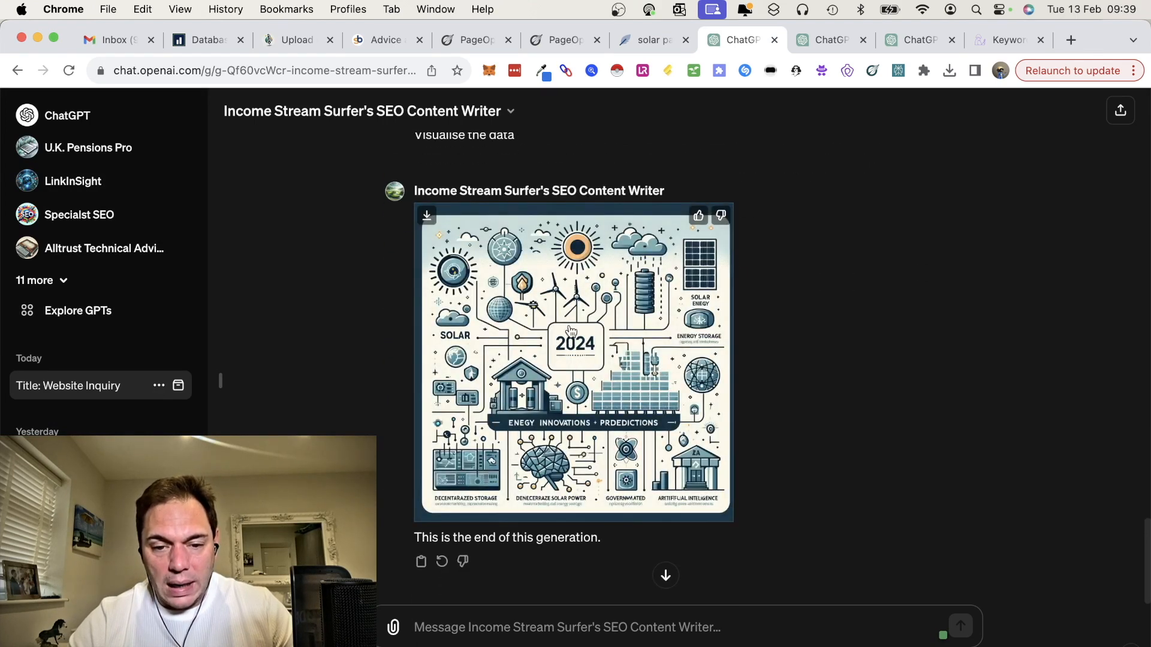
scroll(591, 368, up, 2)
scroll(590, 367, down, 2)
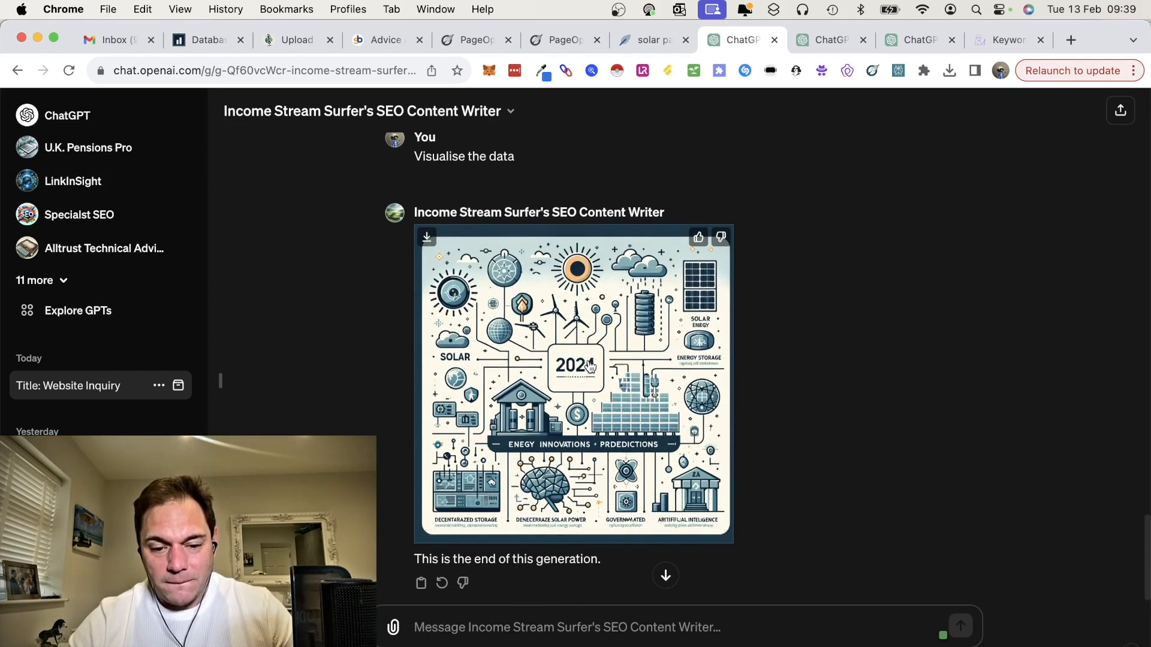
scroll(591, 367, up, 15)
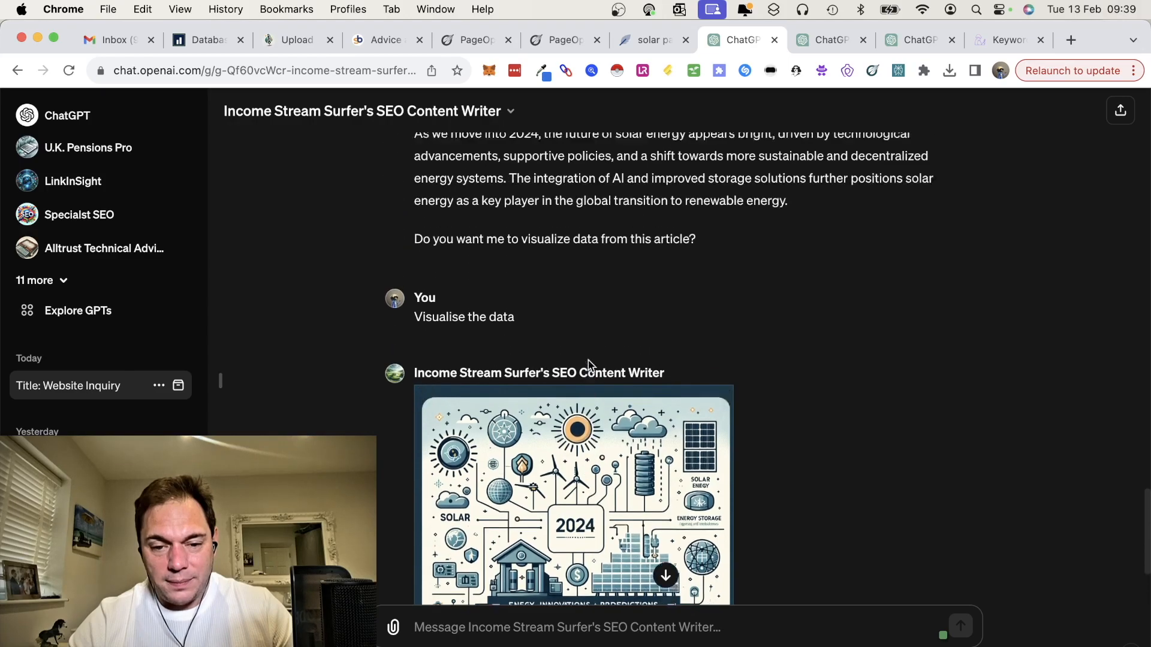
scroll(589, 361, up, 15)
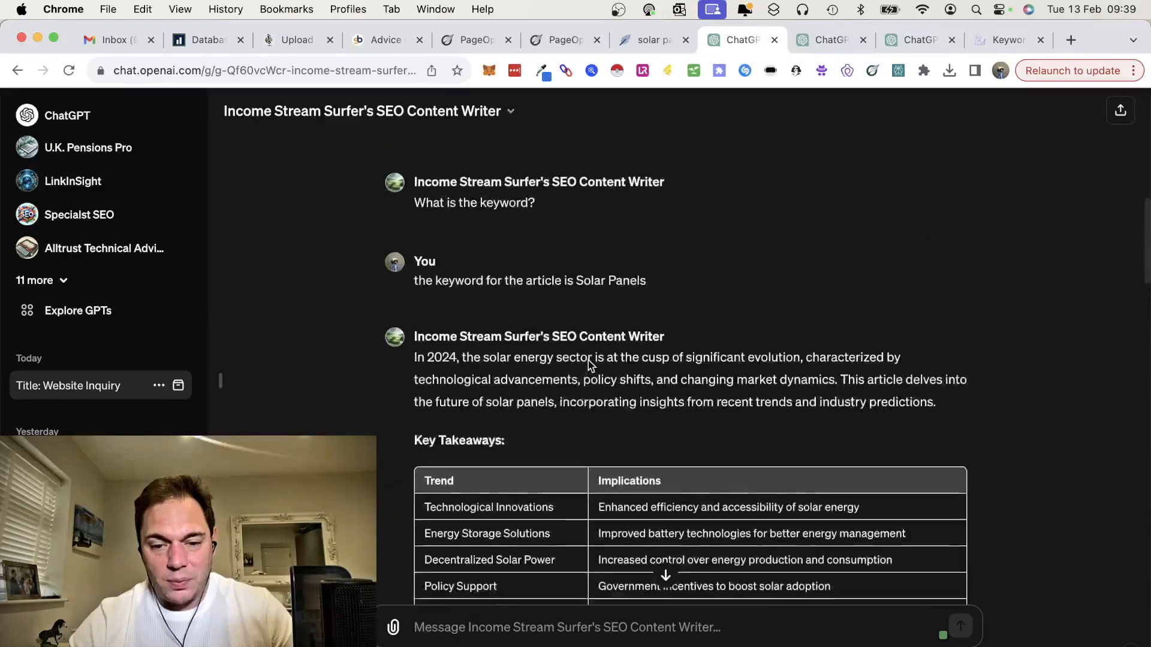
scroll(588, 288, down, 3)
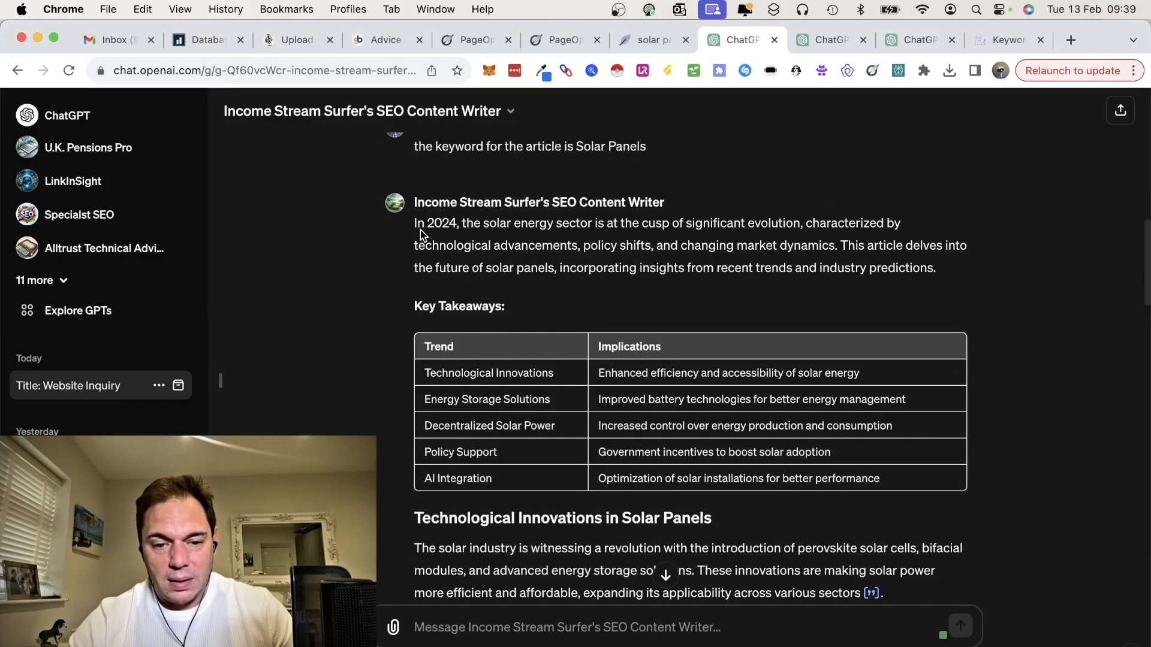
drag(414, 228, 736, 476)
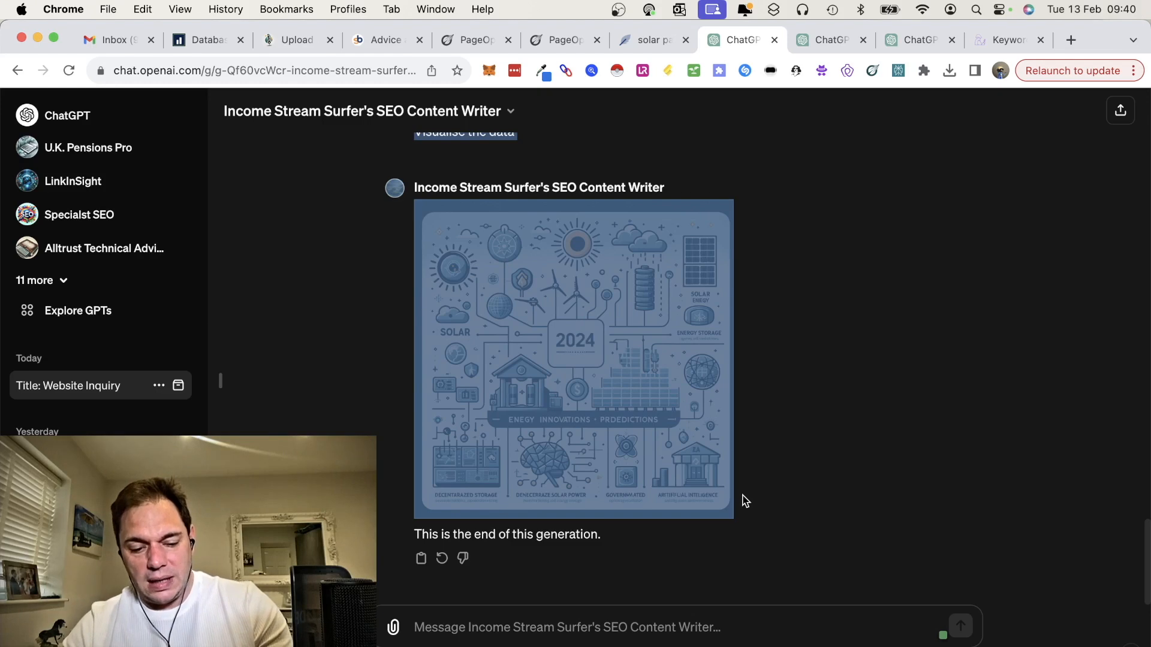
Step: Return to NeuronWriter and generate the long-form article again with the ChatGPT (gpt-3.5-turbo) model
click(646, 40)
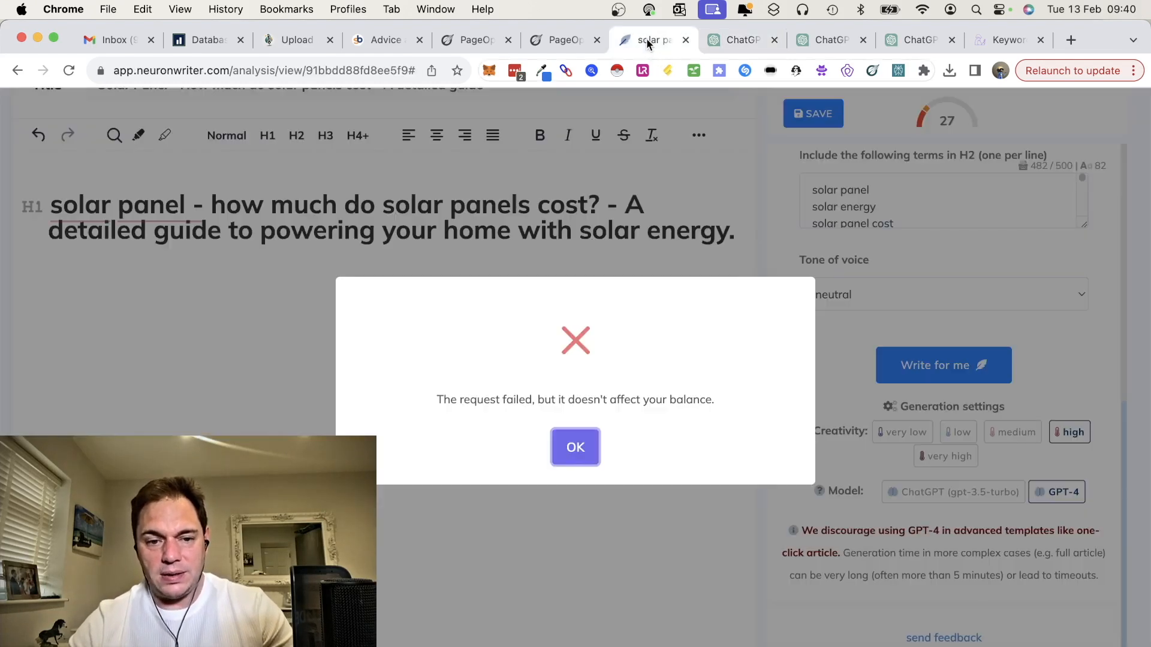
click(576, 446)
scroll(869, 399, down, 1)
click(981, 487)
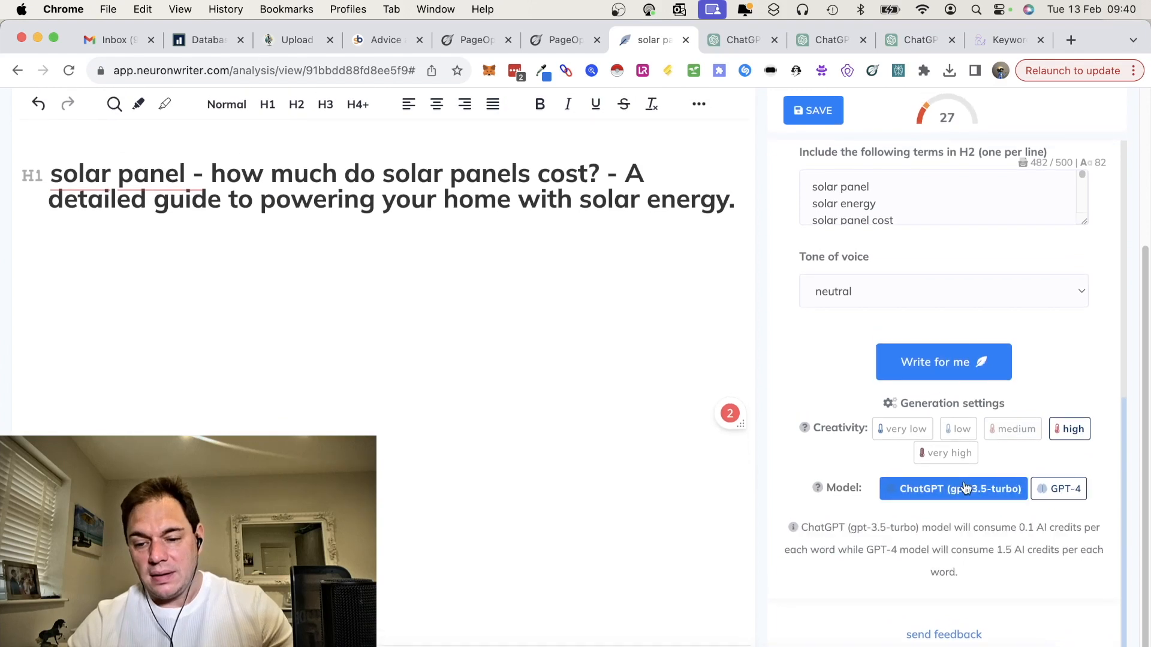
click(938, 366)
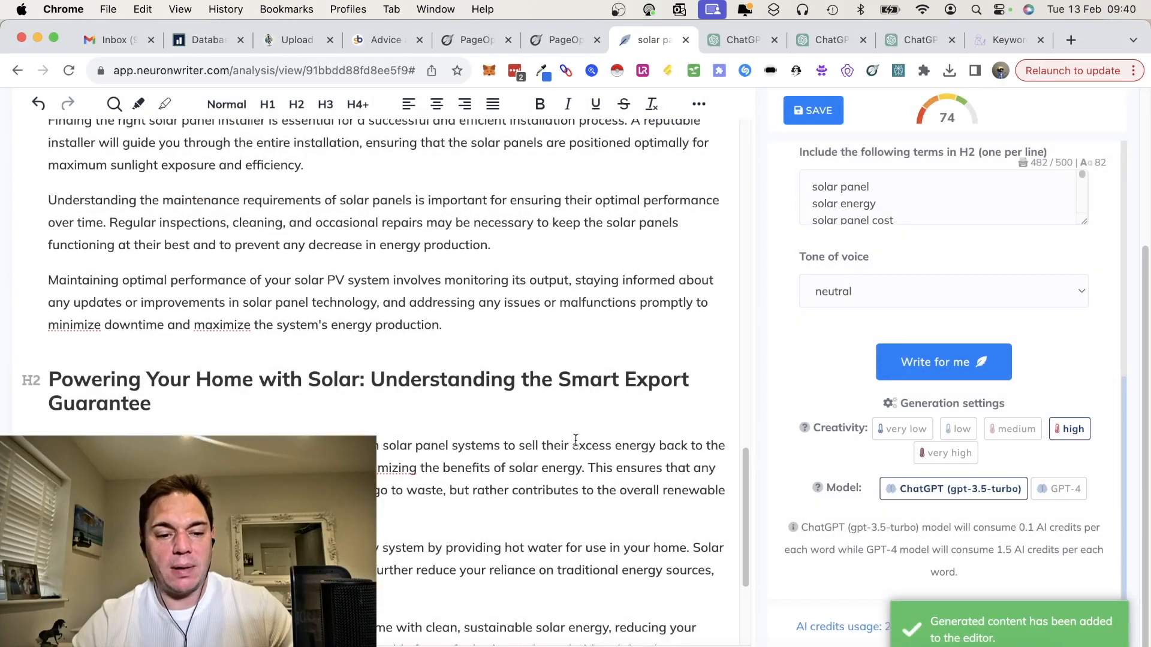
Step: Read through the generated article and delete the leftover original H1 heading at its end
scroll(575, 440, up, 7)
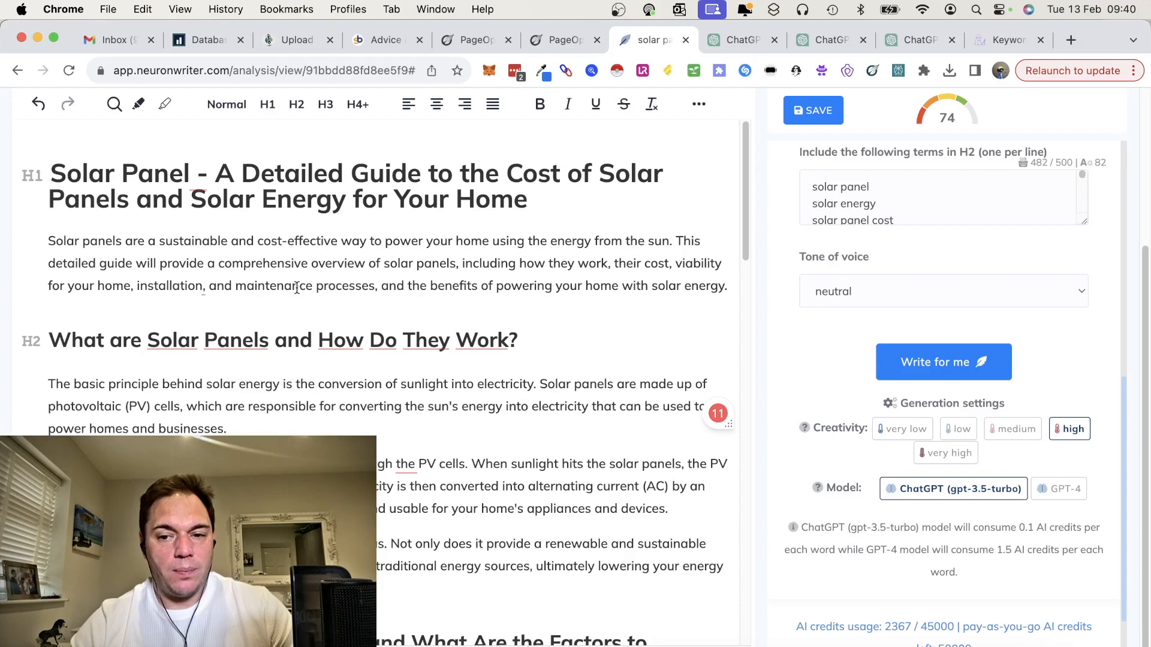
scroll(297, 288, down, 3)
scroll(297, 288, down, 12)
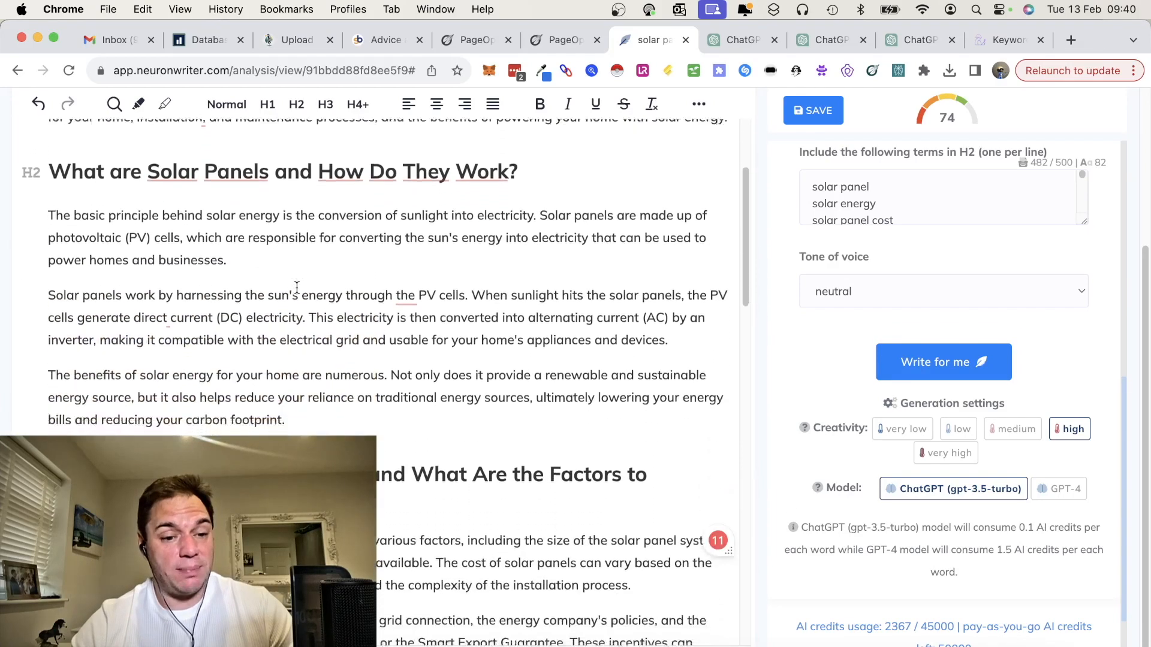
scroll(297, 288, down, 7)
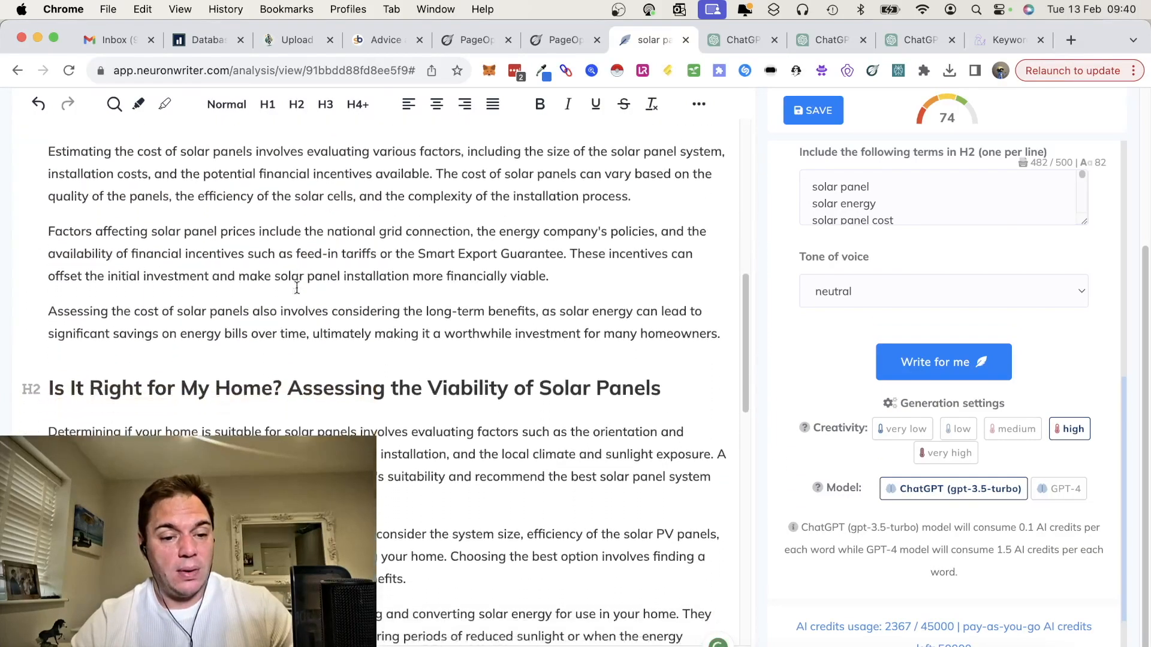
scroll(297, 288, down, 7)
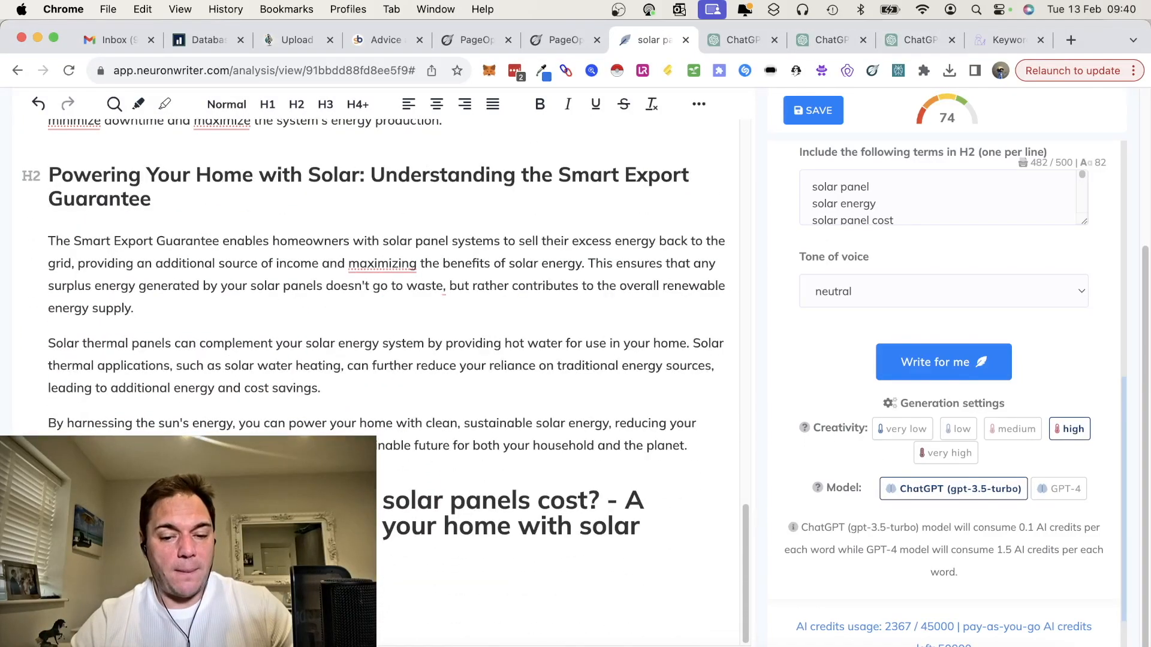
drag(643, 527, 51, 500)
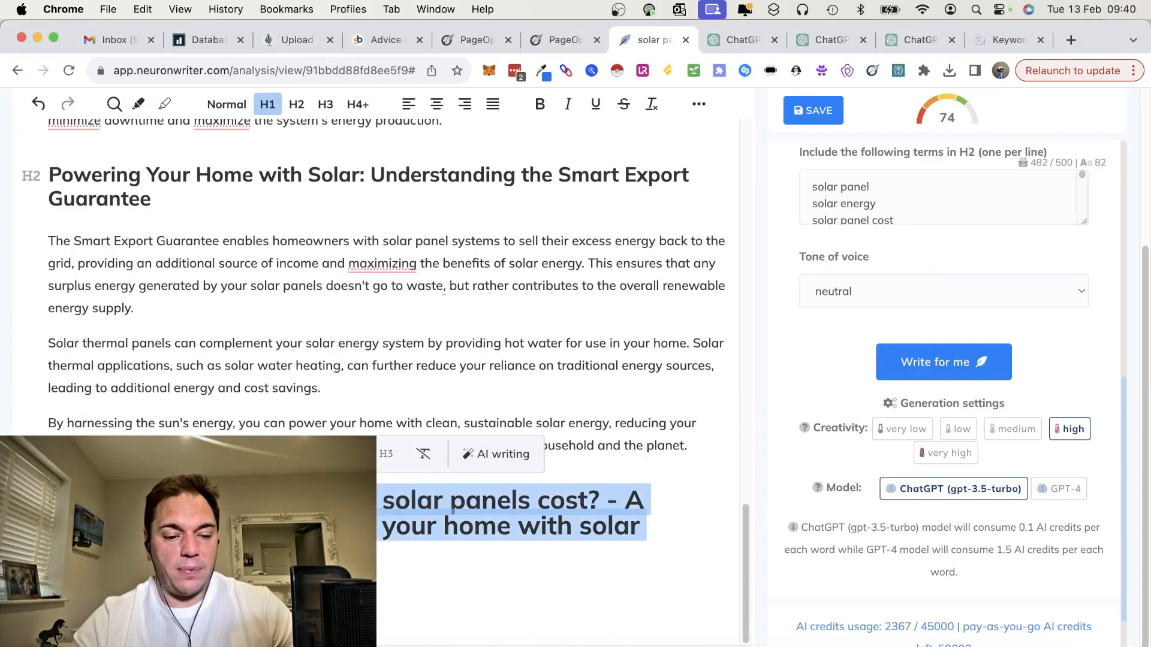
key(BackSpace)
key(BackSpace)
Step: Correct the flagged American spellings in the article to "minimise", "maximising" and "maximise"
scroll(238, 355, up, 15)
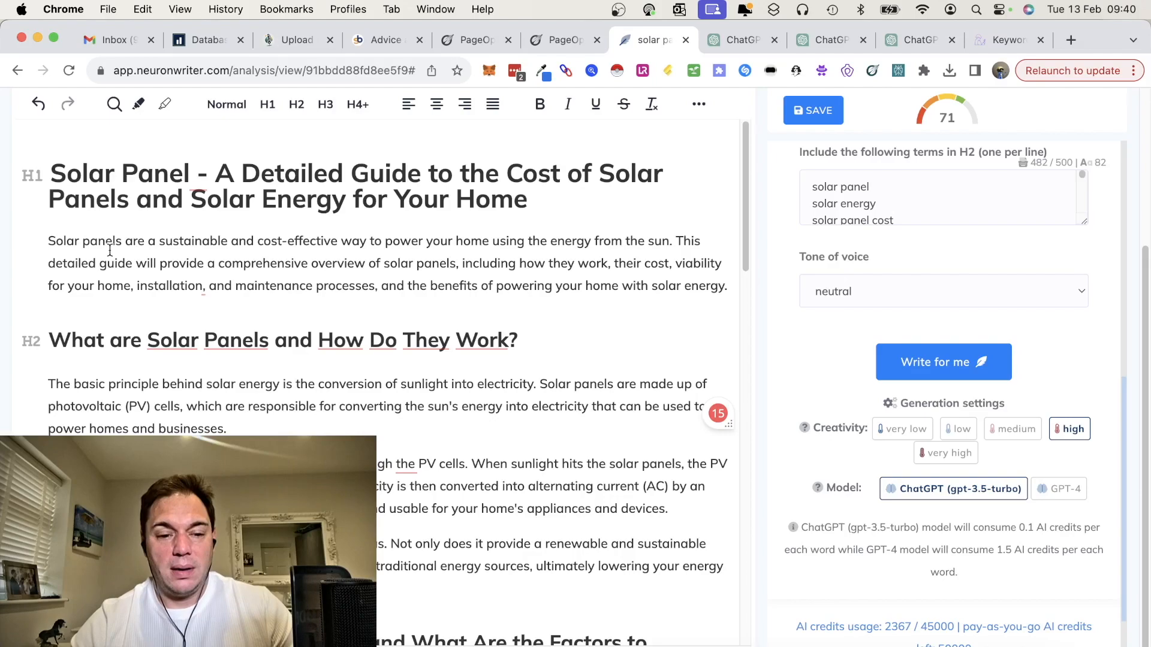
scroll(438, 350, down, 15)
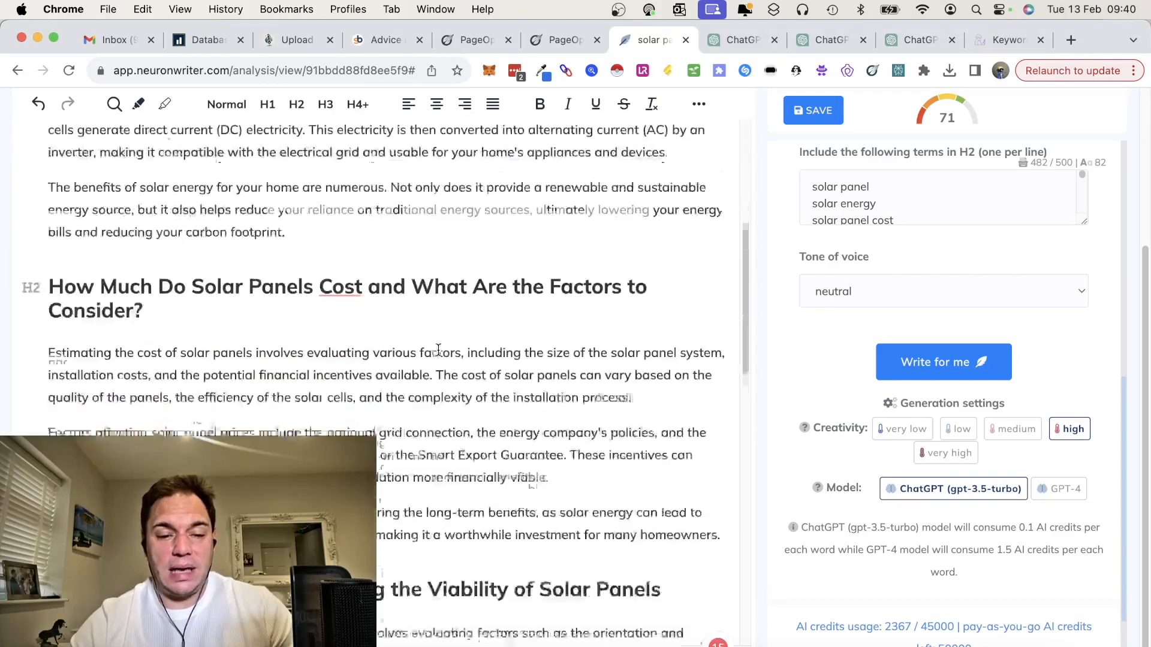
scroll(438, 350, down, 6)
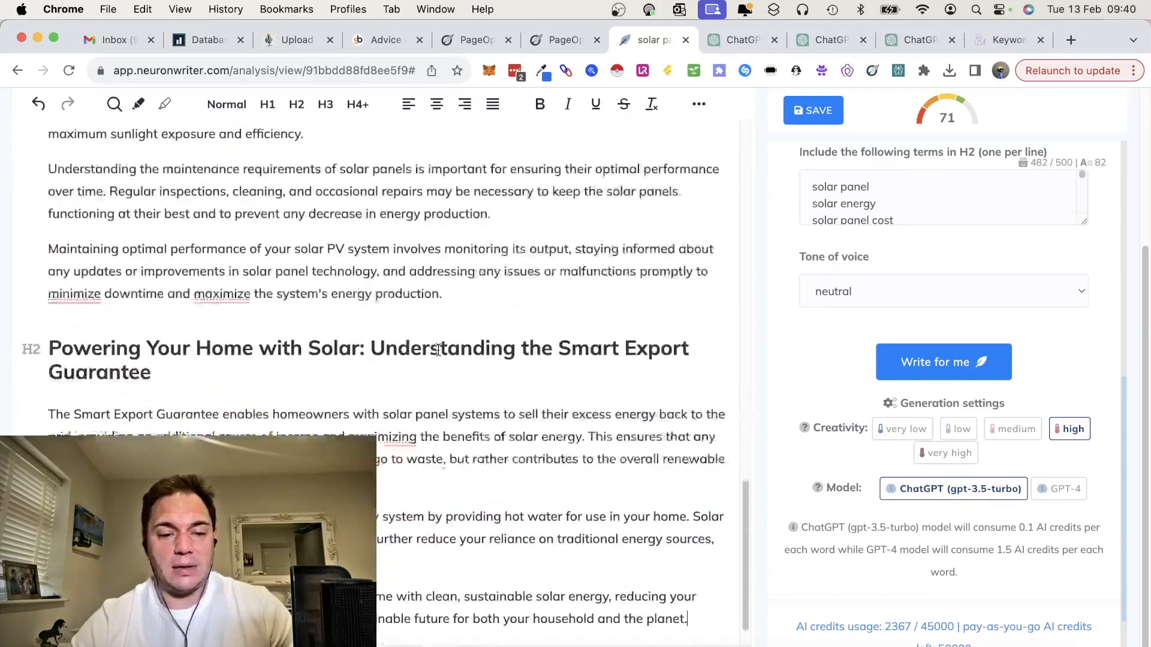
scroll(439, 350, up, 2)
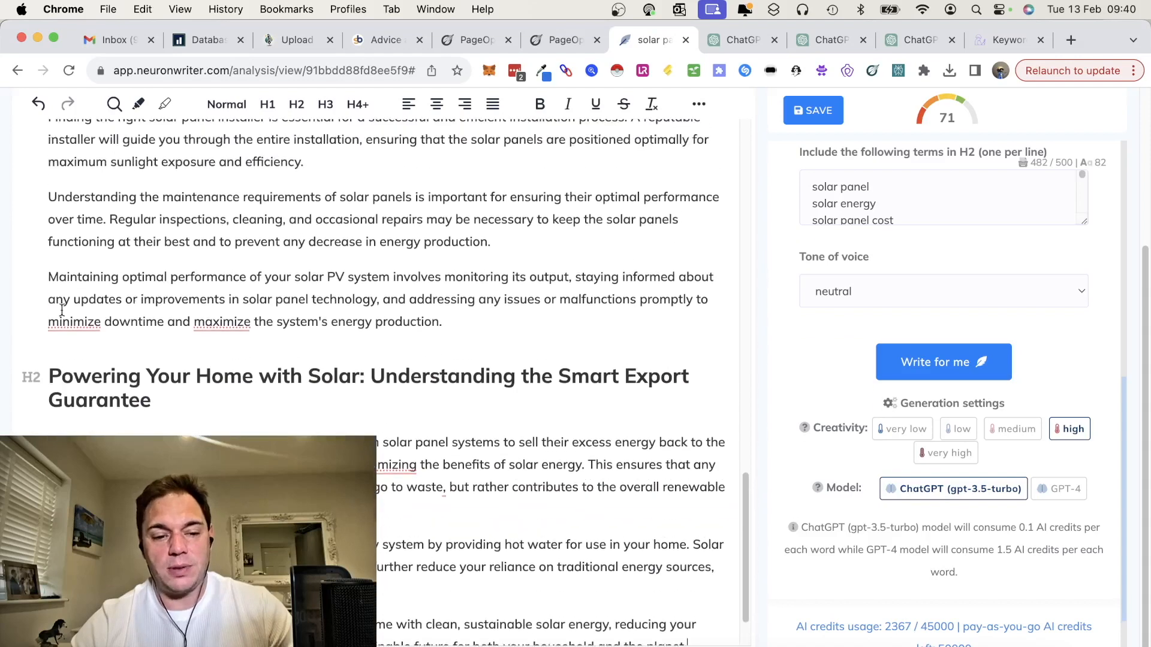
click(75, 320)
click(79, 361)
click(392, 465)
click(381, 503)
click(221, 321)
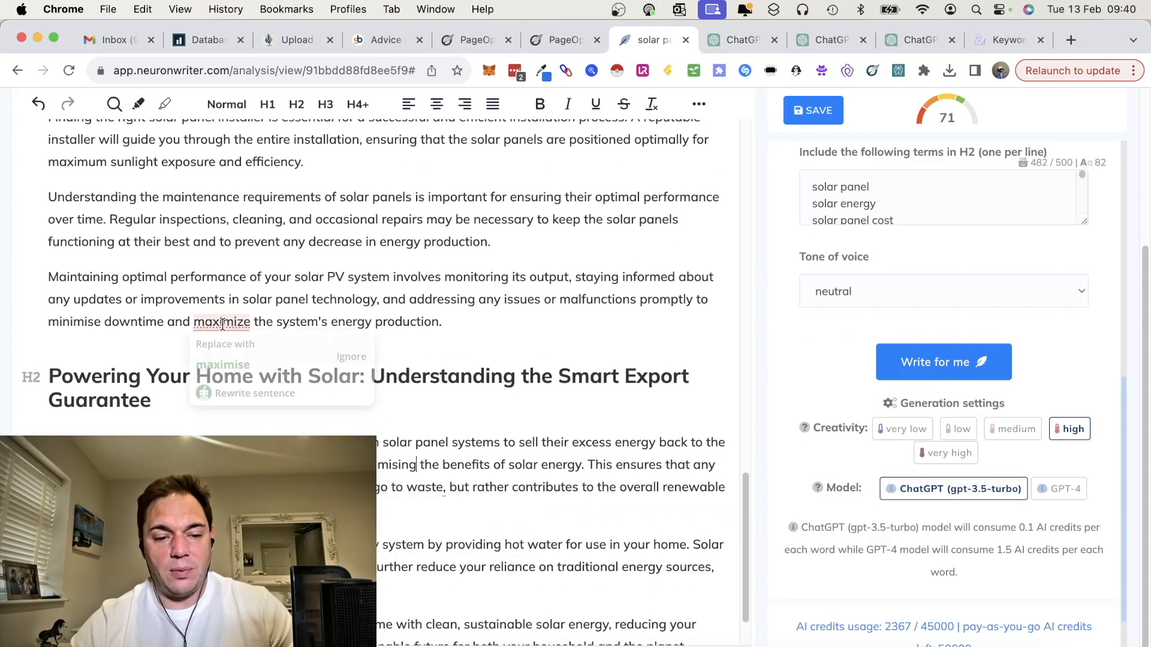
click(224, 359)
Step: Review the corrected article from start to end and go back to the list of AI writing templates
scroll(313, 301, up, 3)
scroll(313, 301, up, 20)
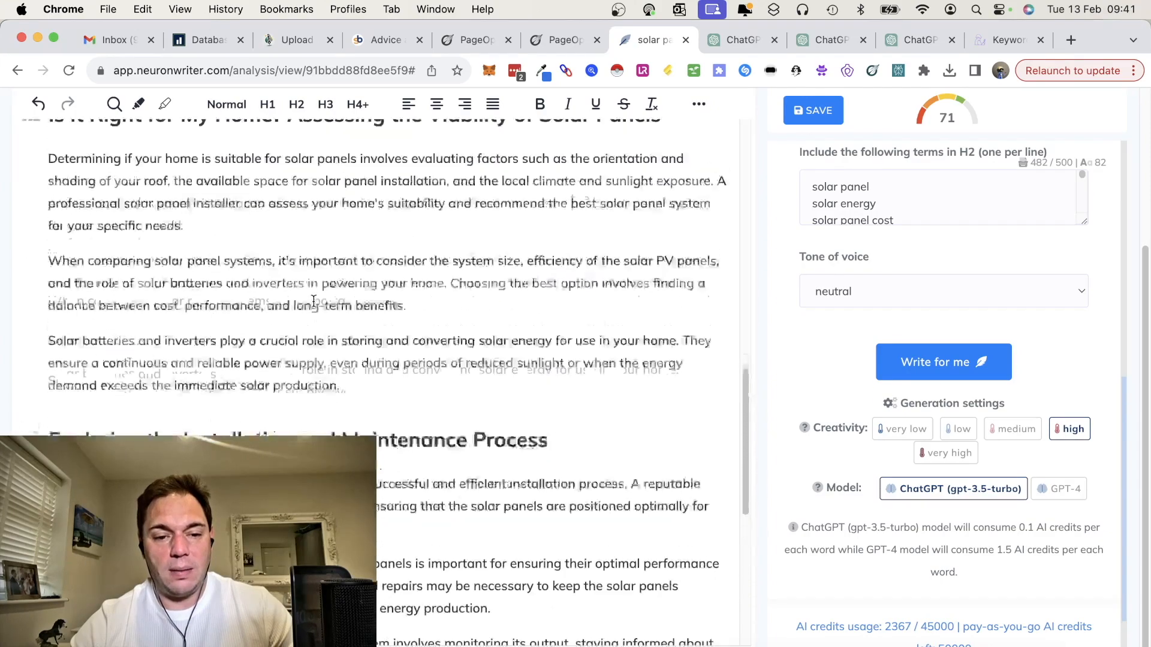
scroll(313, 301, up, 8)
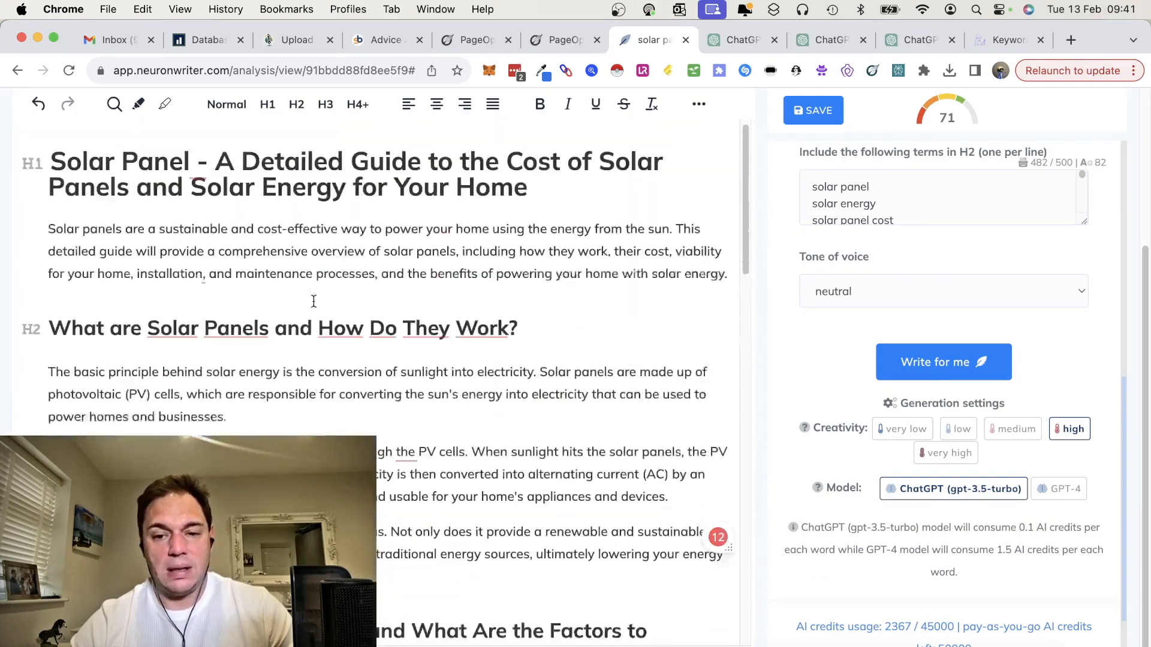
scroll(385, 340, down, 15)
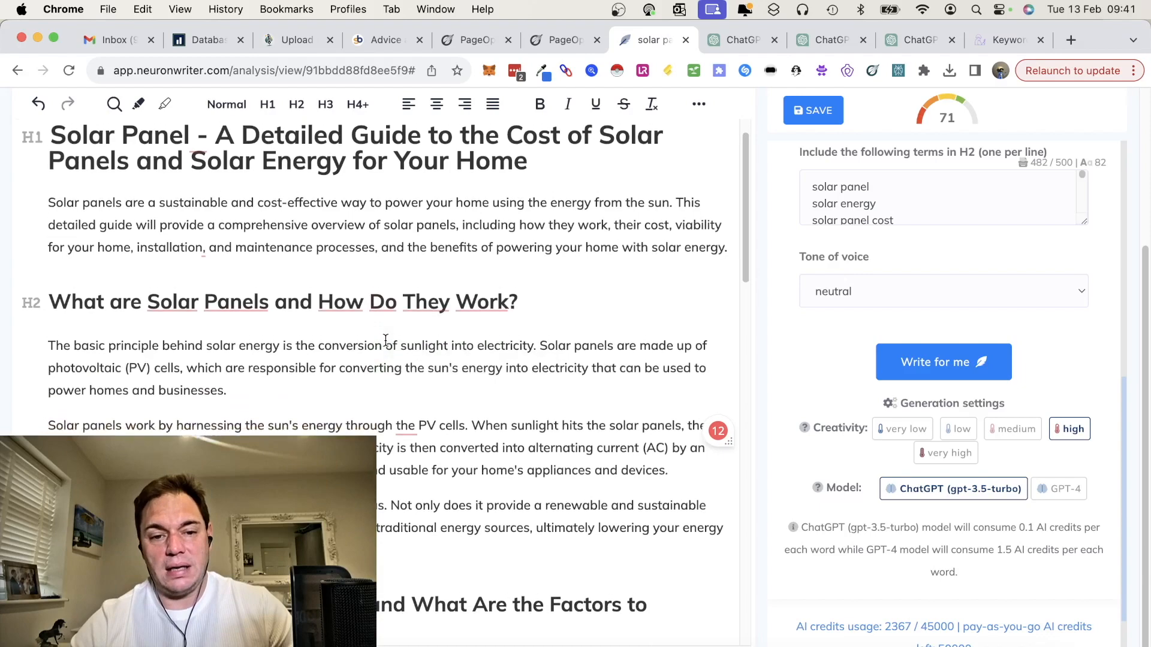
scroll(385, 340, down, 10)
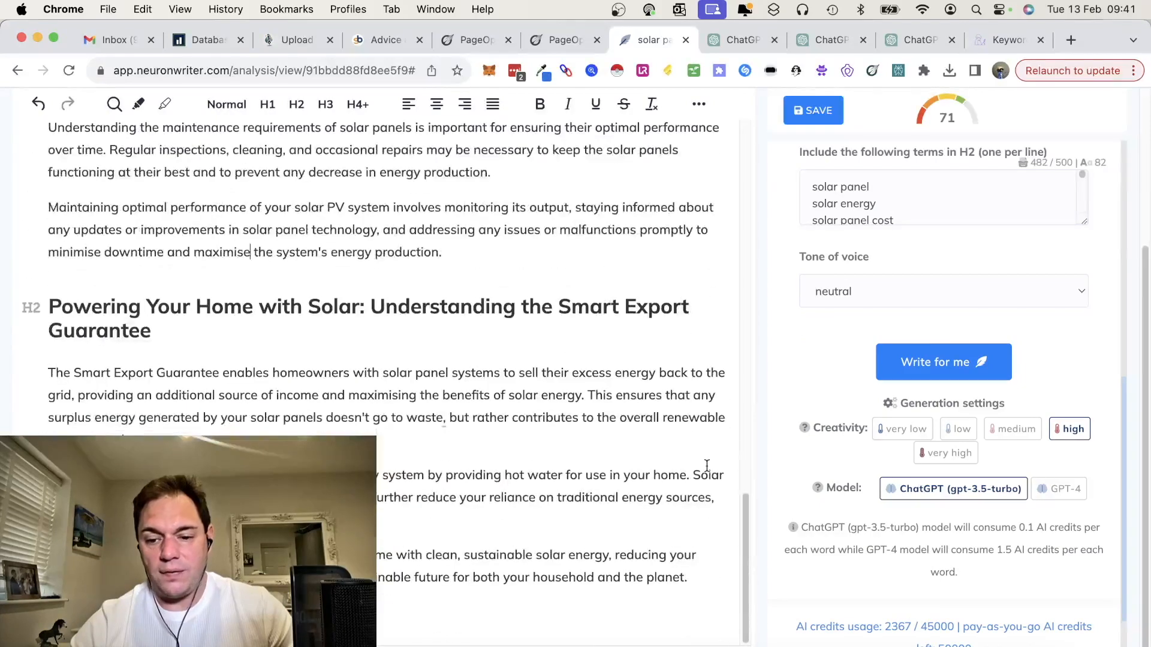
scroll(895, 449, up, 10)
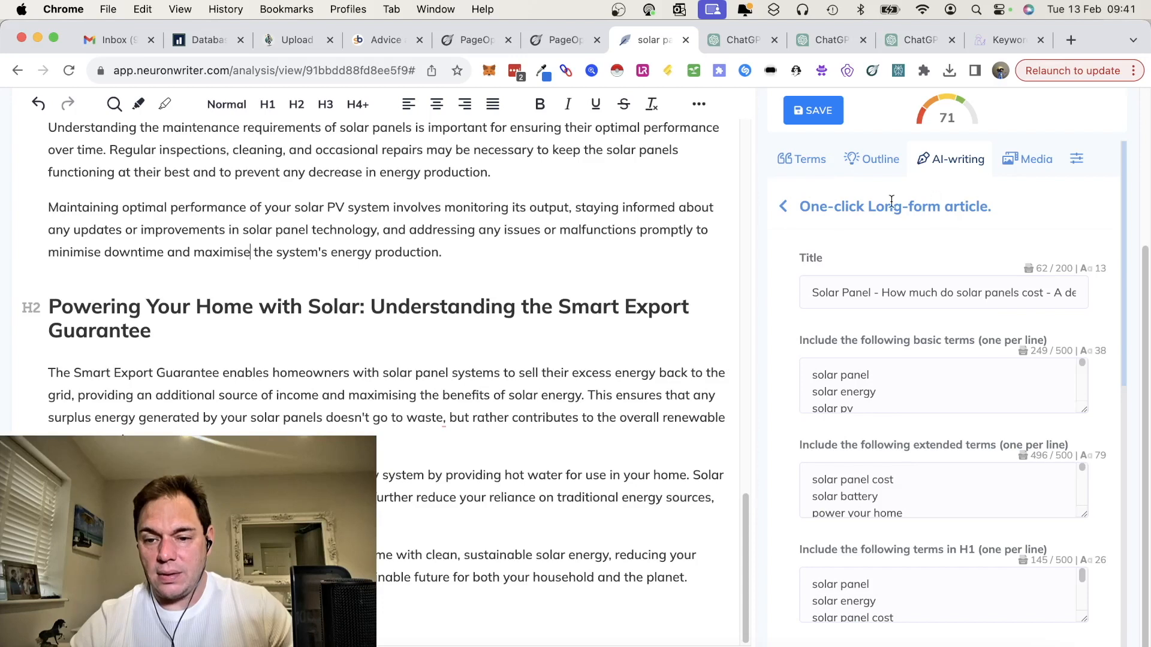
click(785, 208)
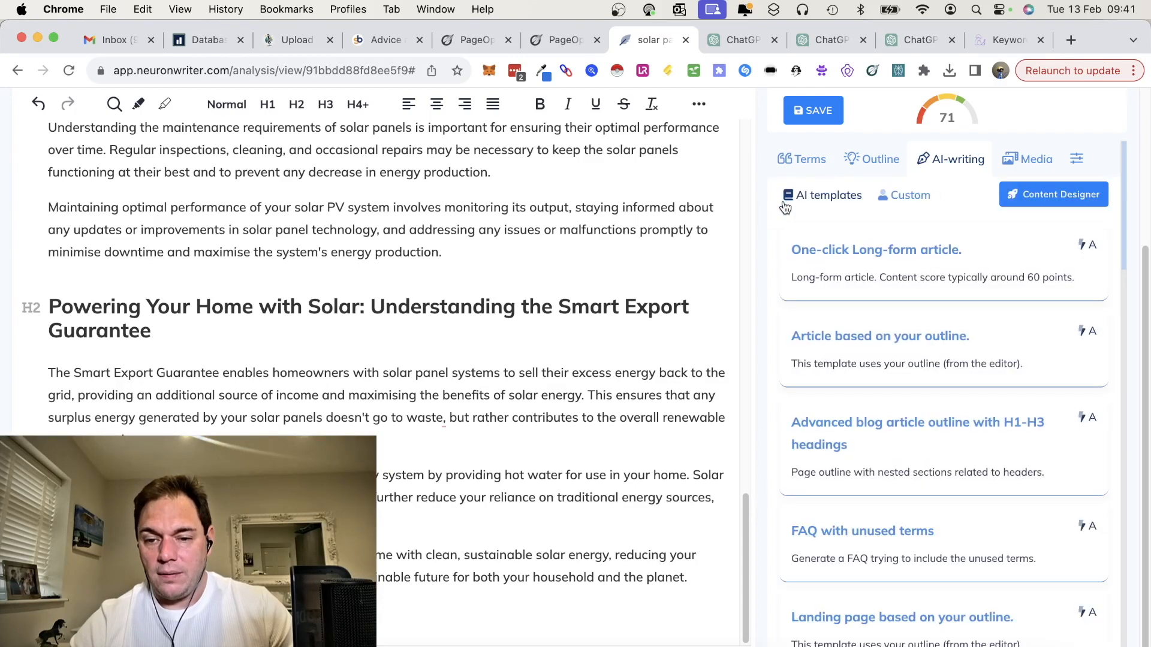
Step: Consult the suggested heading terms and add "energy" after "Solar" in the "Powering Your Home with Solar" H2 heading
click(810, 163)
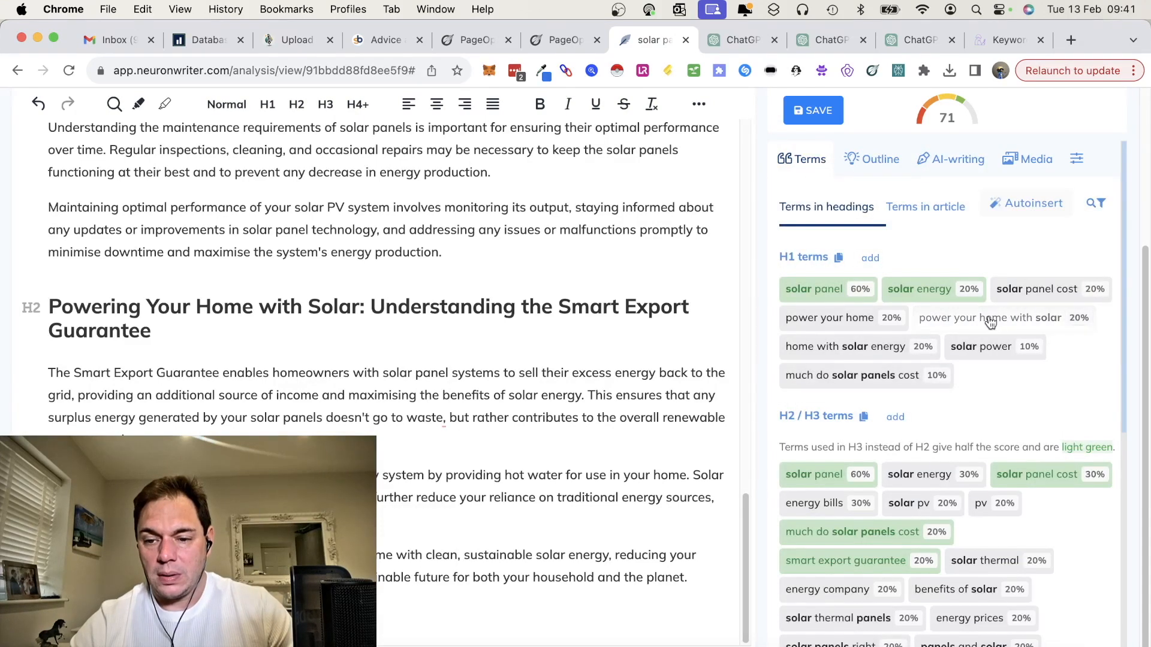
scroll(1041, 405, down, 5)
scroll(1041, 406, down, 1)
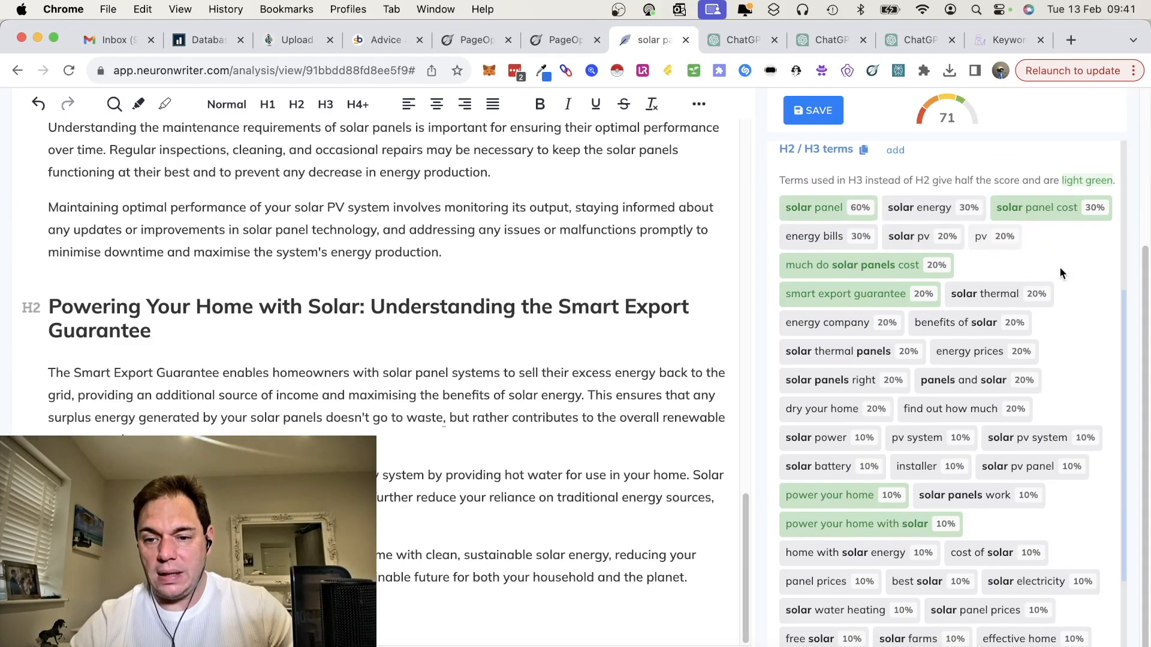
scroll(1059, 266, up, 2)
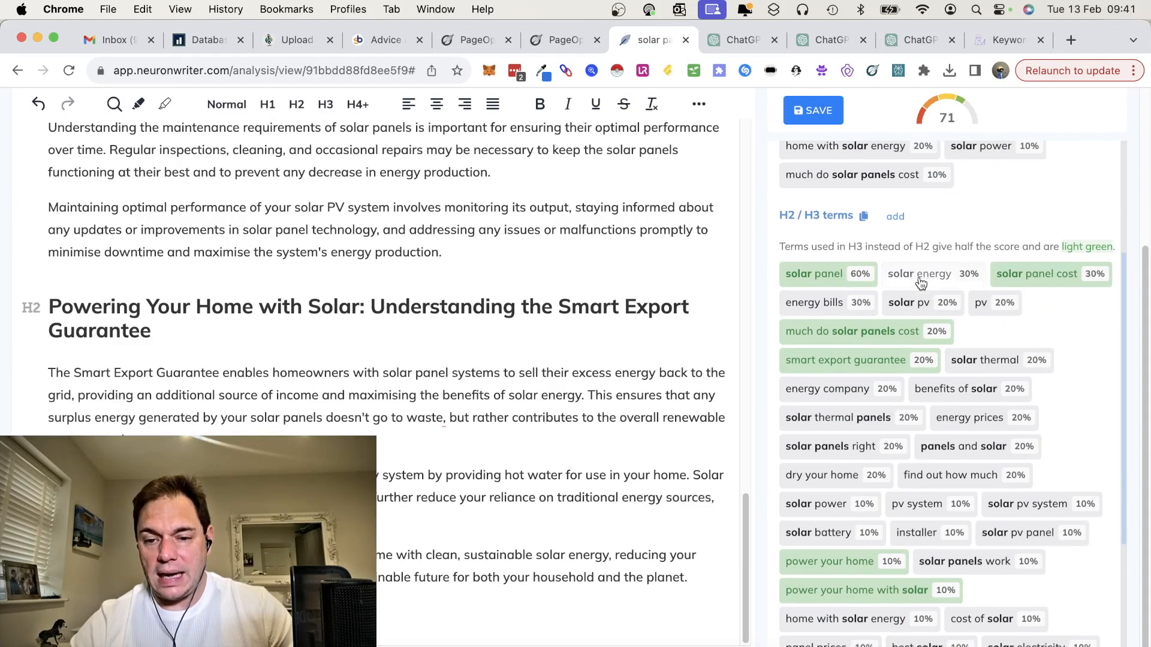
click(360, 307)
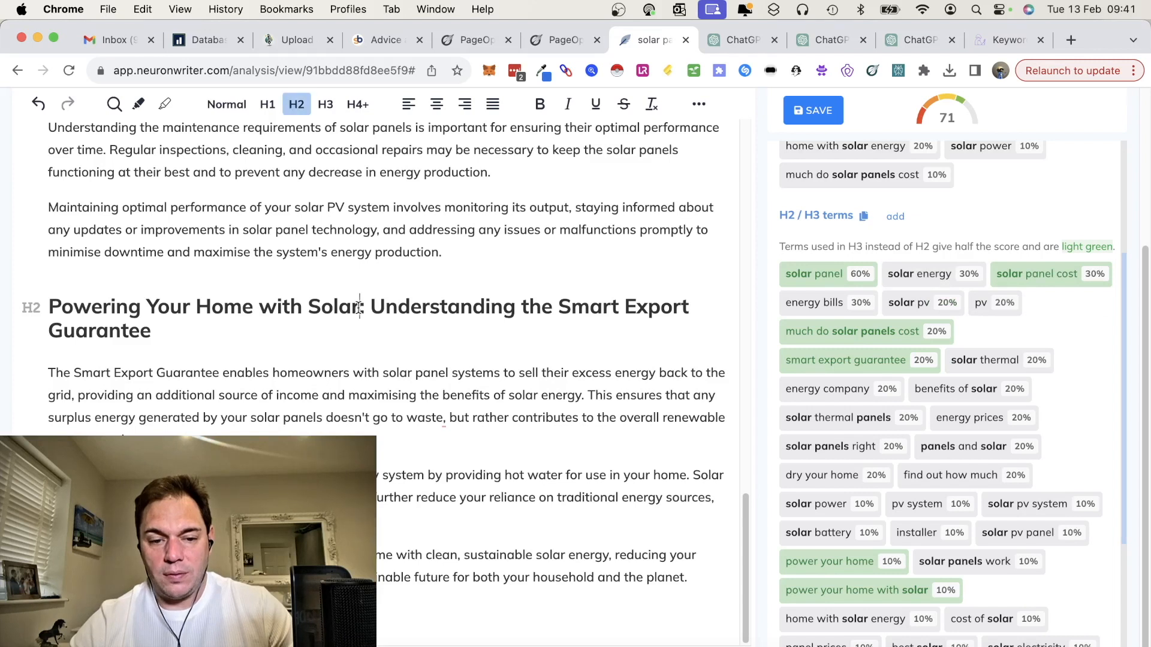
text(energy)
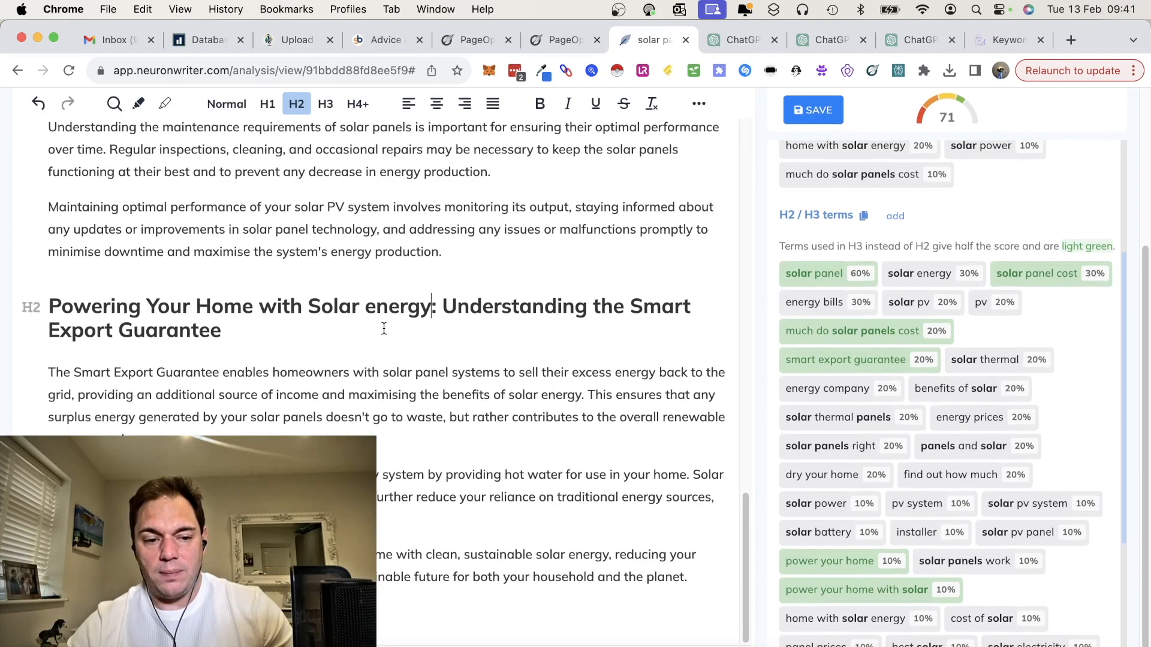
Step: Compare the article's content score and word count with the competitor benchmarks
scroll(384, 328, up, 6)
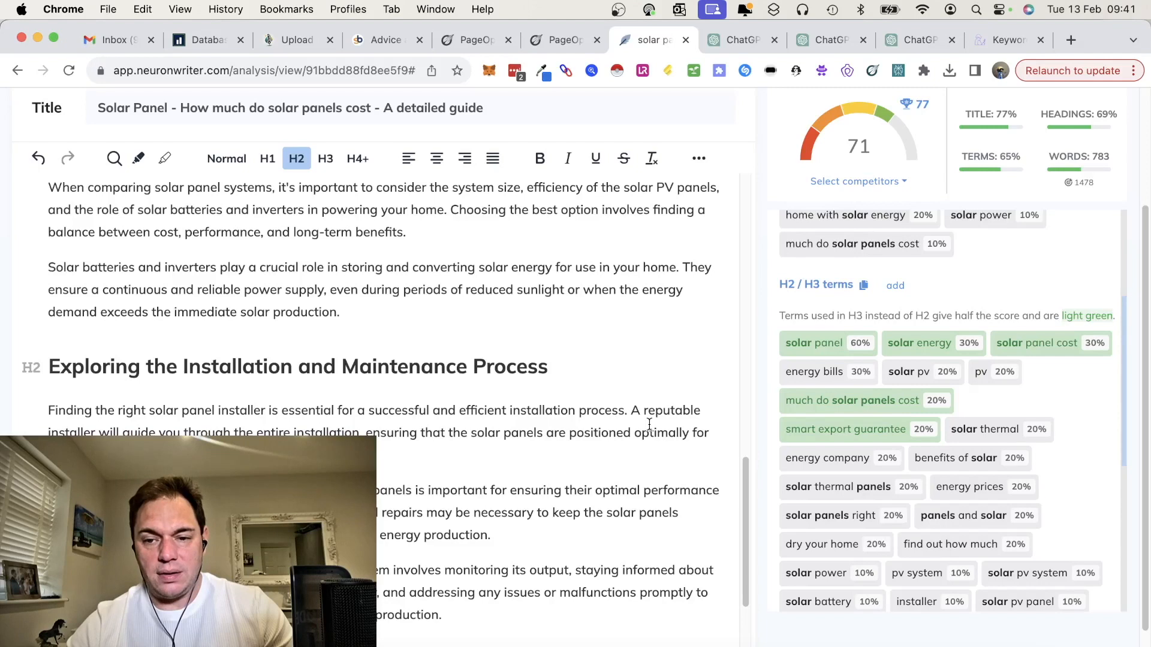
scroll(650, 423, up, 1)
mouse_move(923, 103)
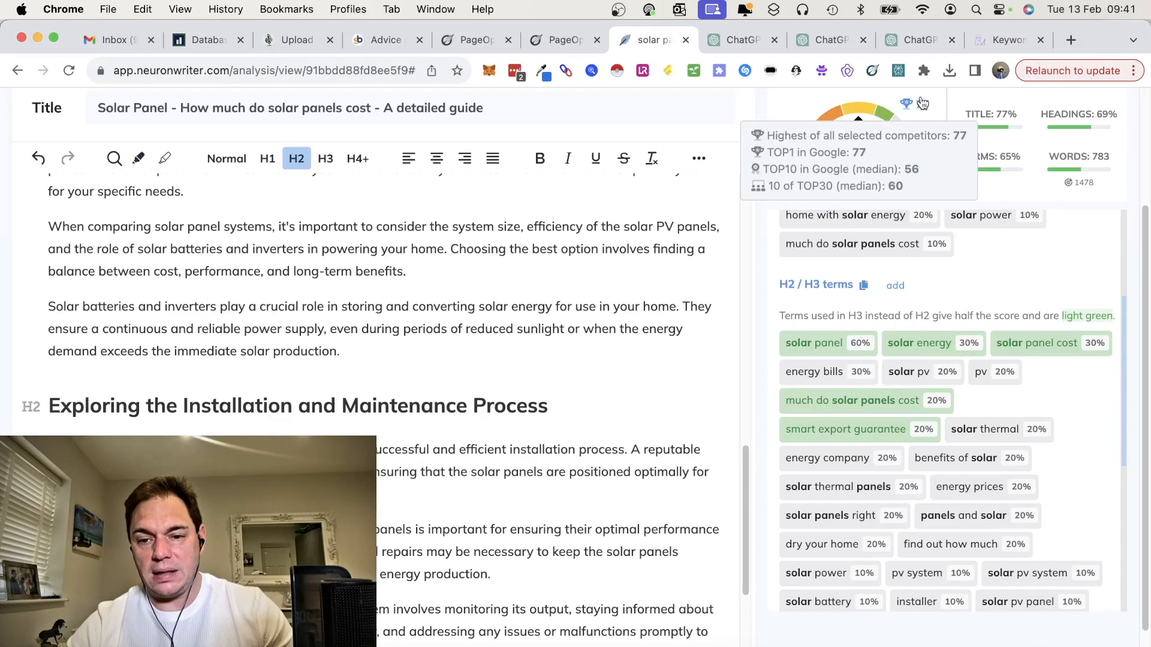
mouse_move(1082, 168)
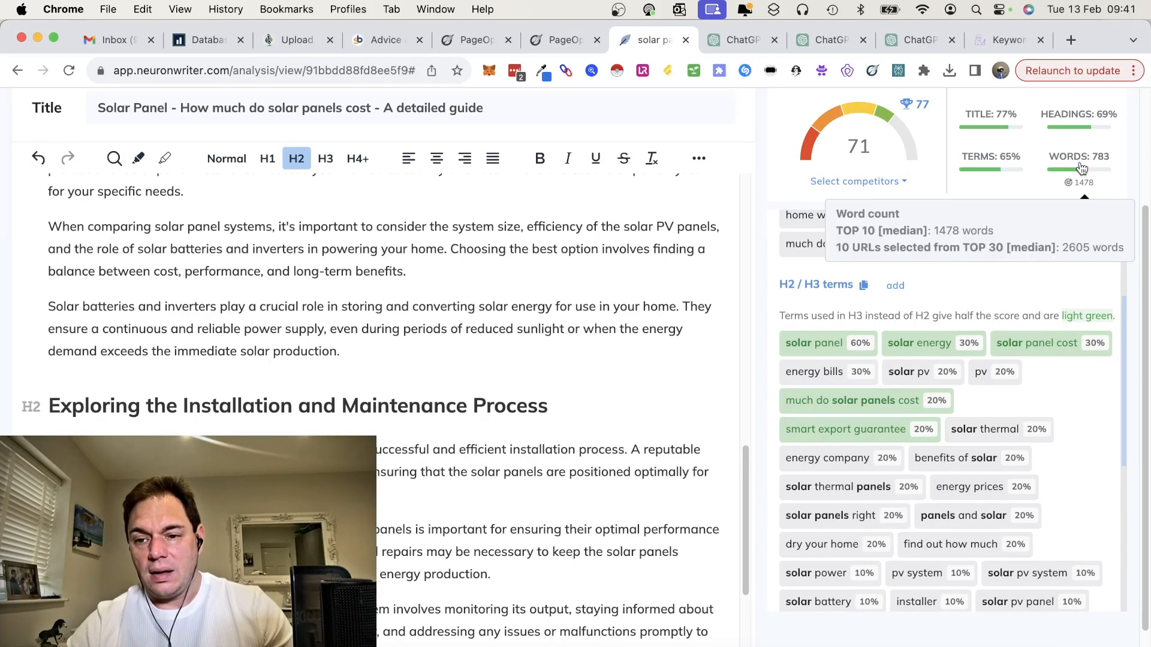
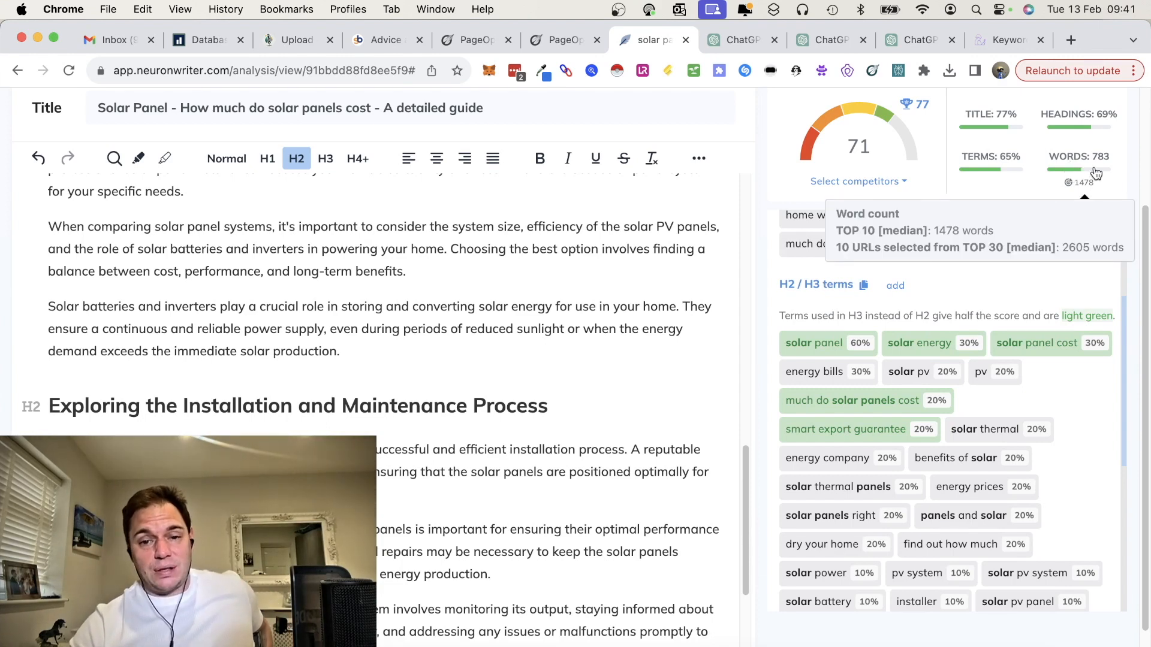
Step: Switch to the PageOptimizer Pro AI Writer, accept the sub-headings outline and generate new original main content
drag(747, 479, 759, 194)
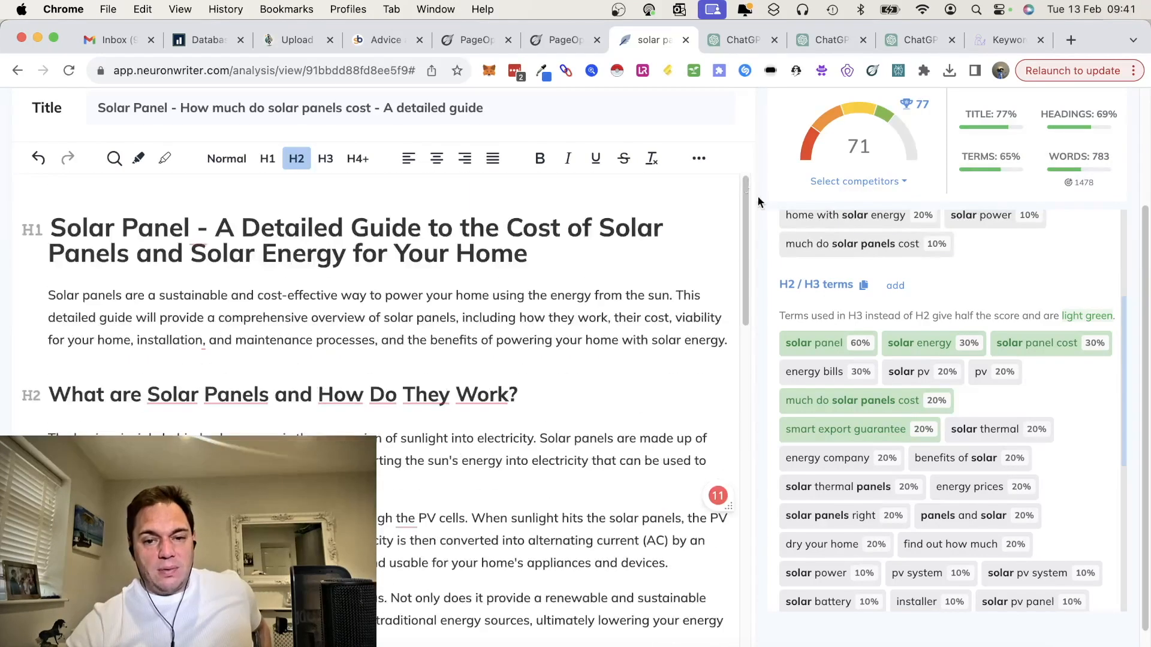
click(462, 41)
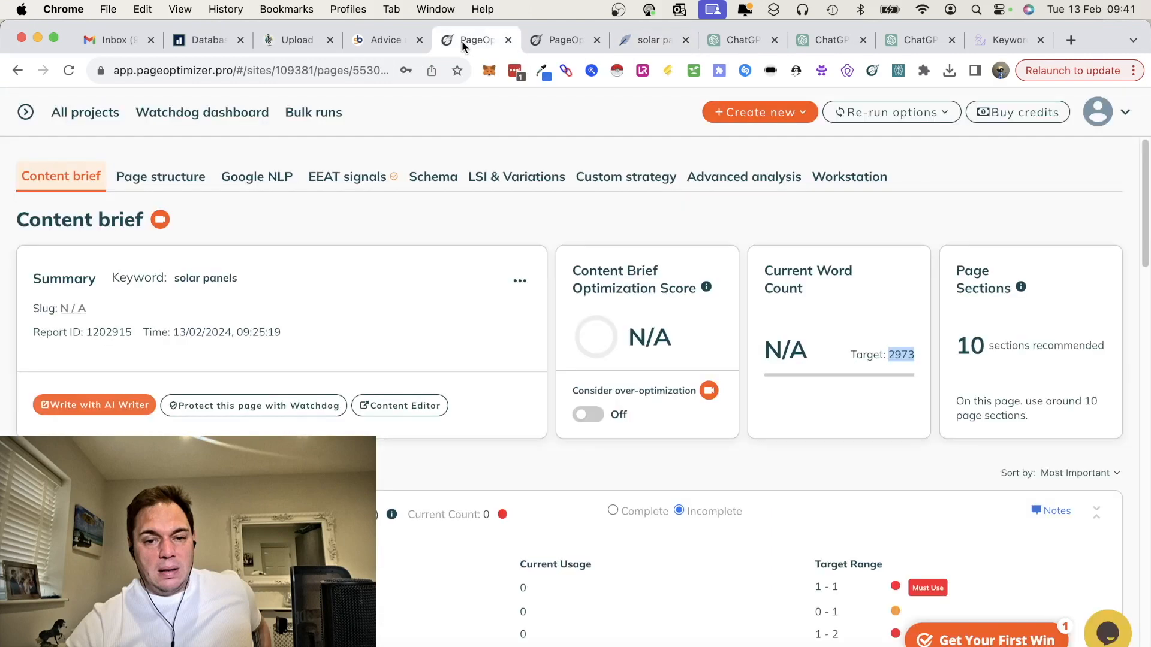
click(553, 42)
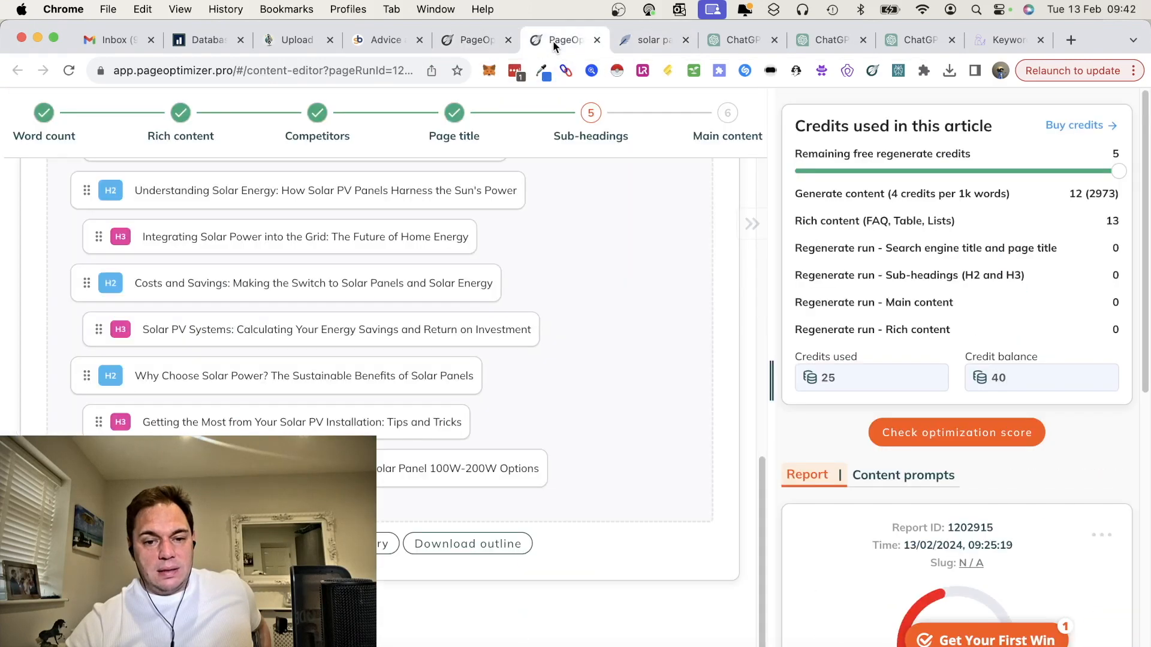
scroll(472, 380, up, 6)
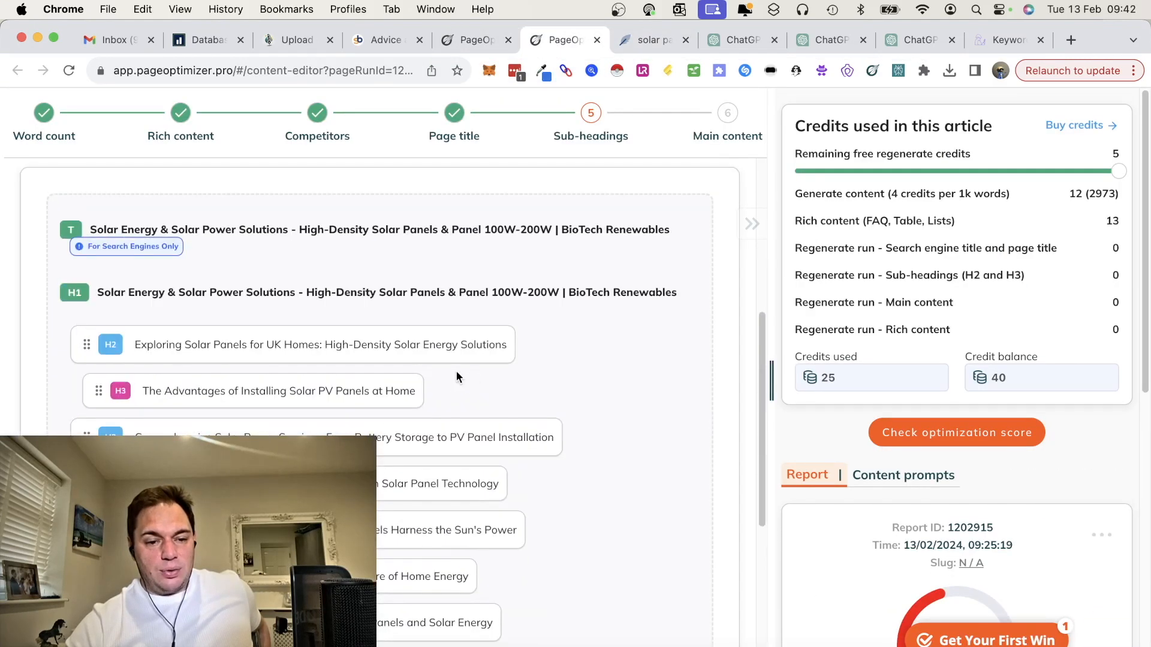
scroll(436, 436, down, 6)
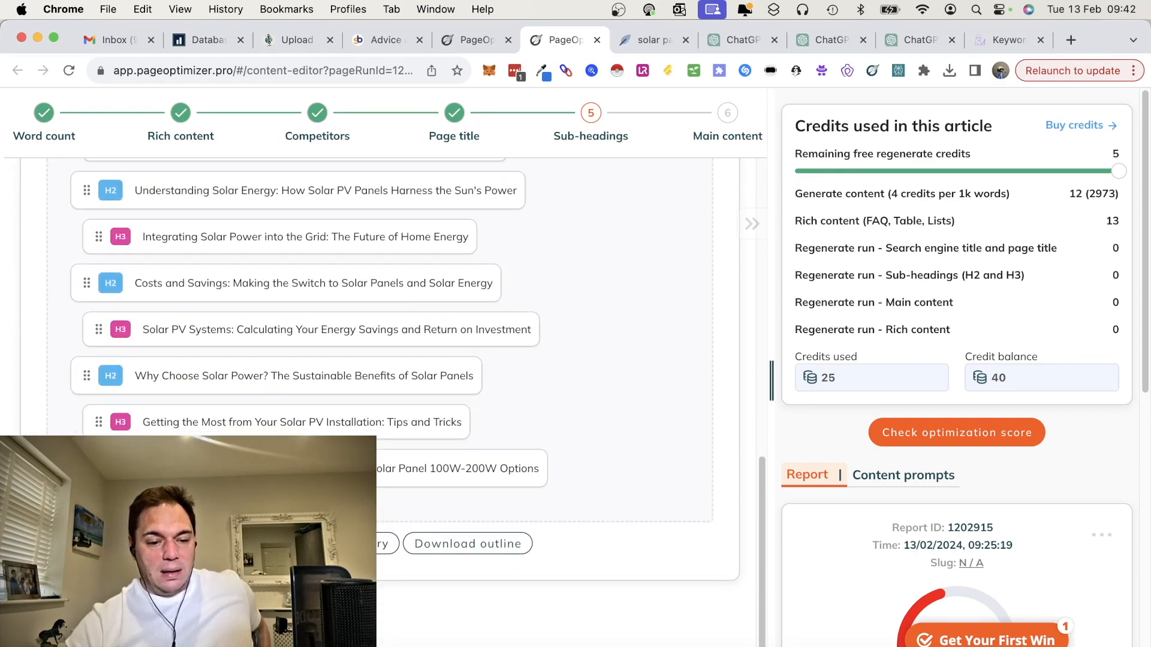
click(282, 544)
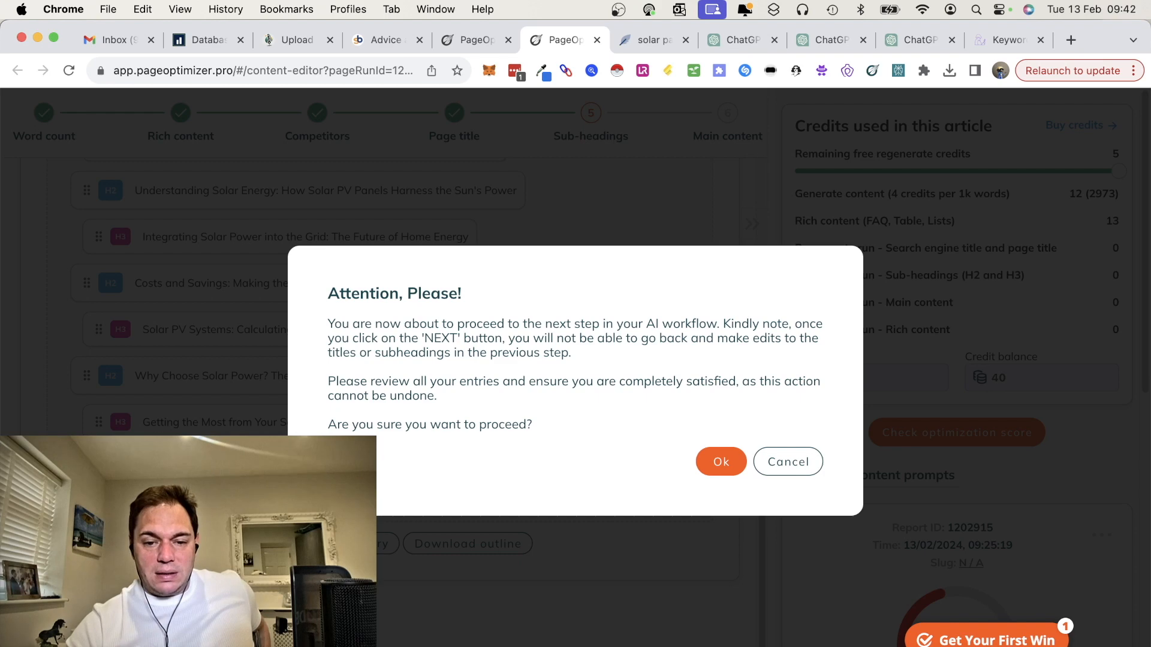
click(727, 463)
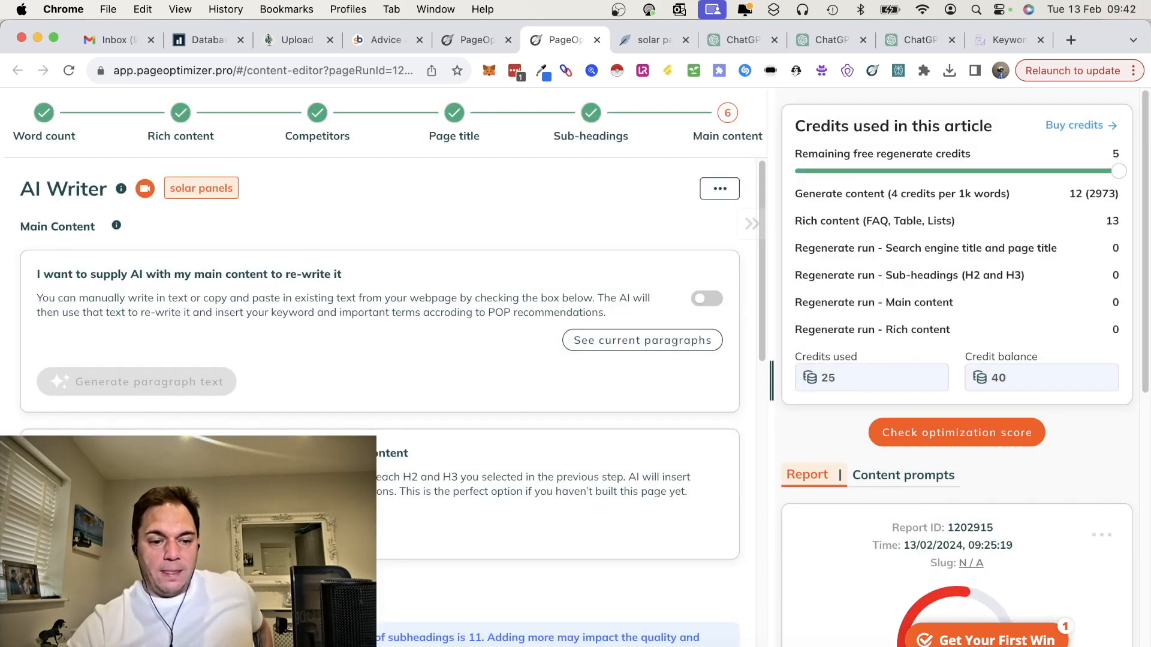
scroll(380, 312, down, 2)
click(142, 420)
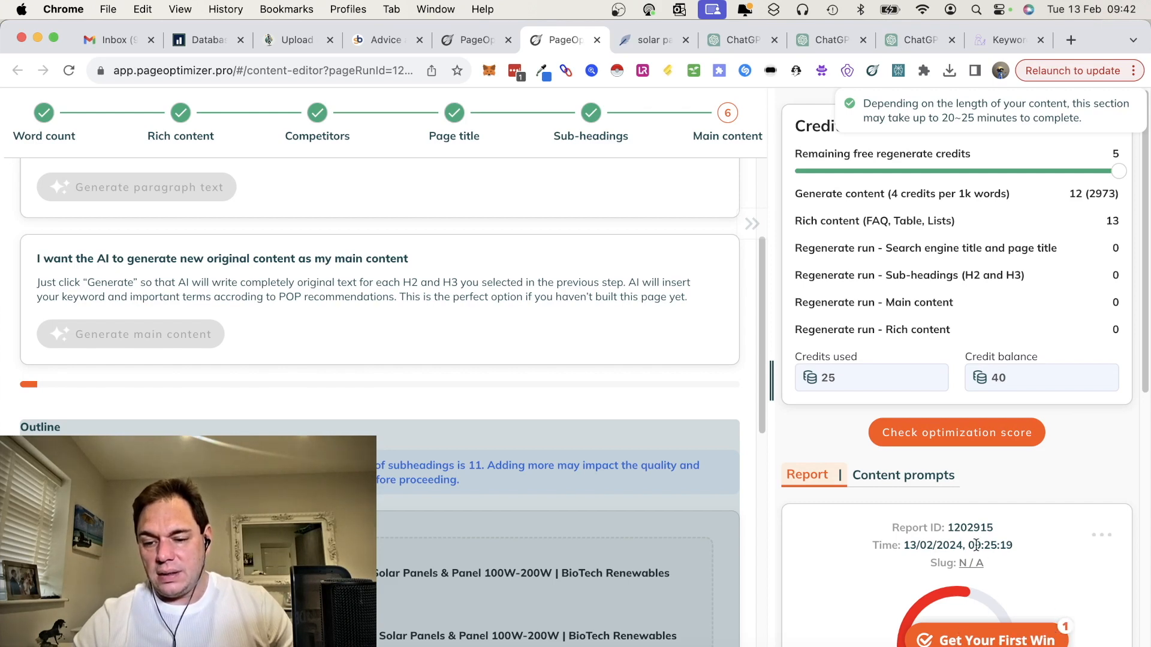
Step: Examine the report's optimization score, word count target and the rating of each page section
scroll(976, 545, down, 5)
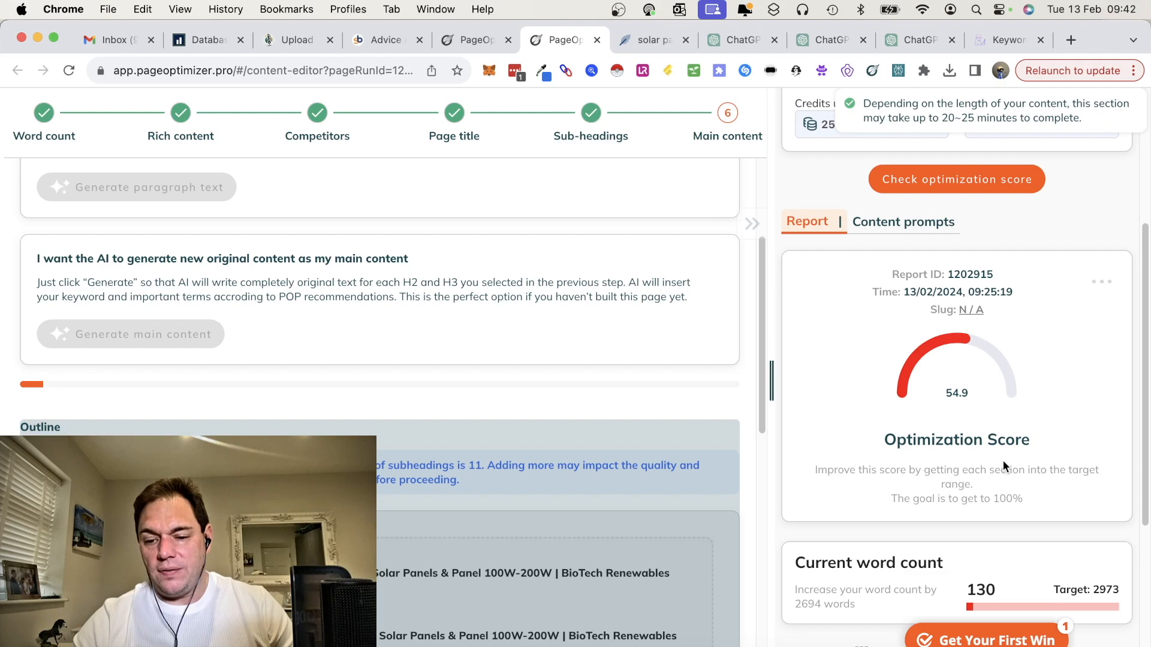
scroll(1003, 460, down, 2)
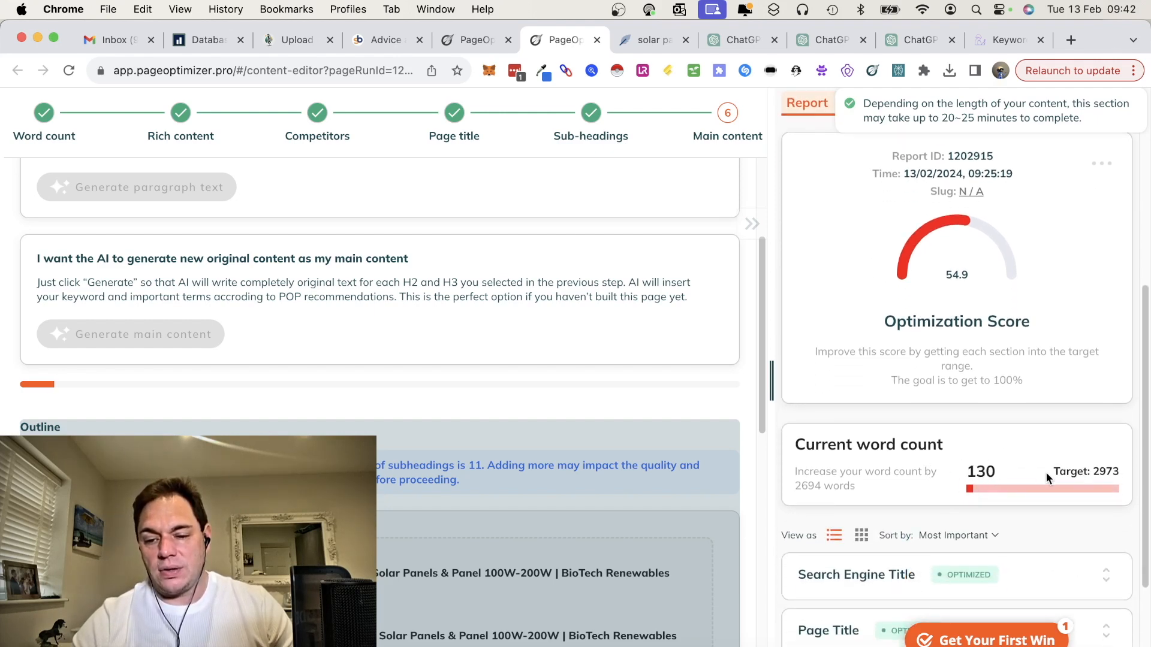
scroll(1046, 474, down, 3)
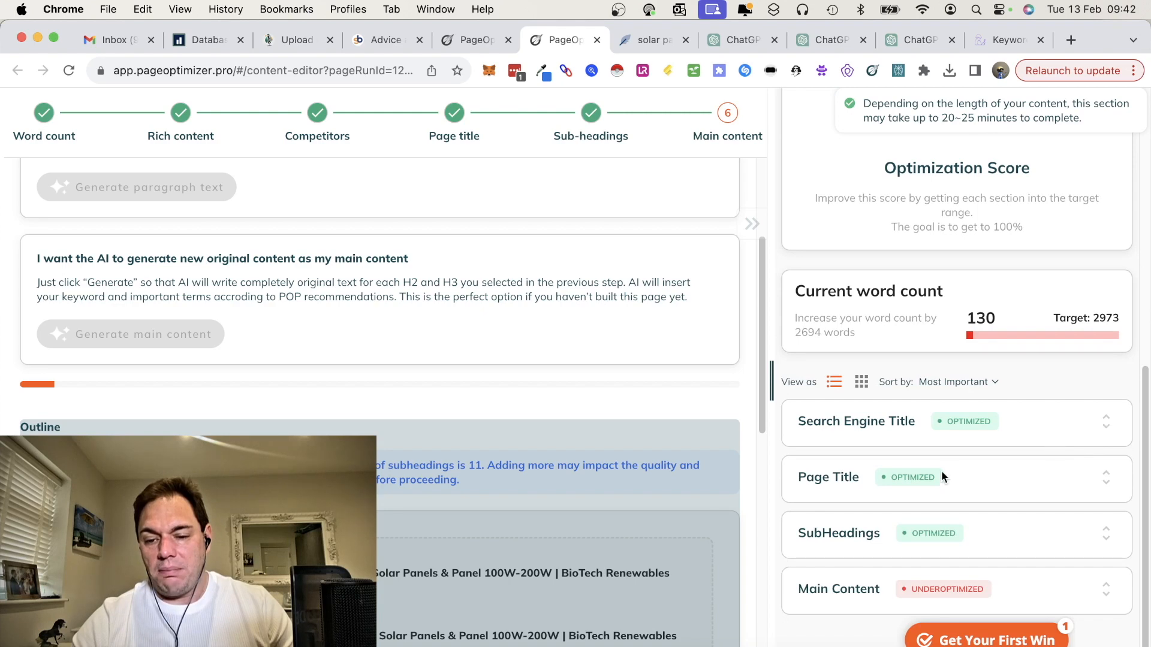
scroll(985, 560, down, 1)
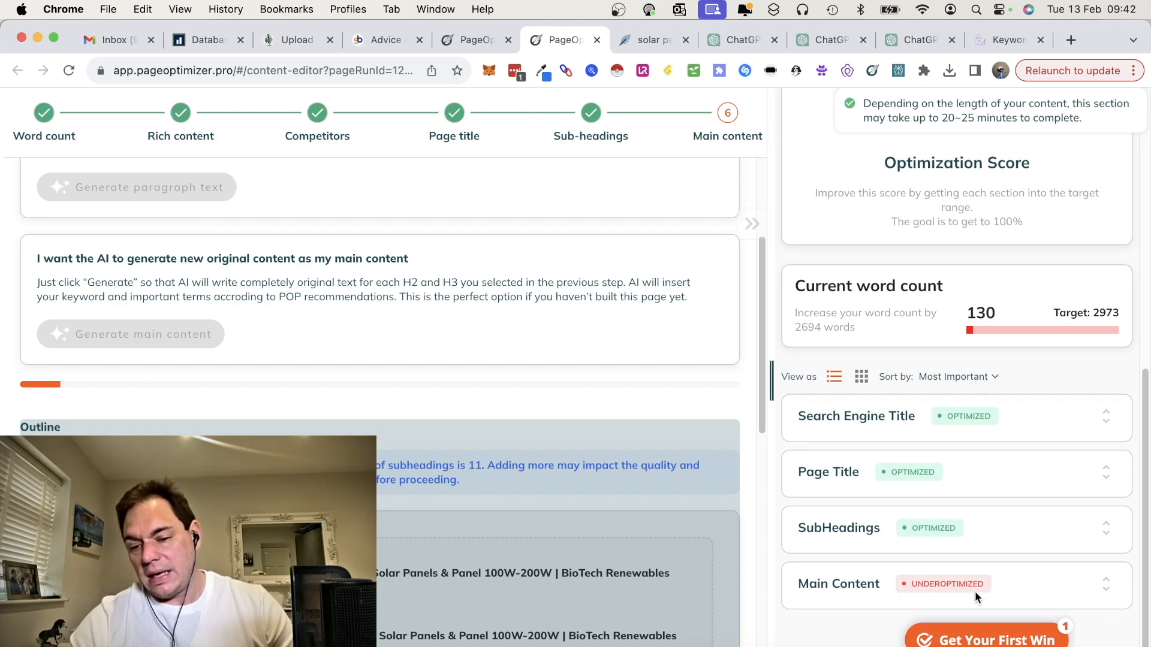
scroll(908, 399, up, 9)
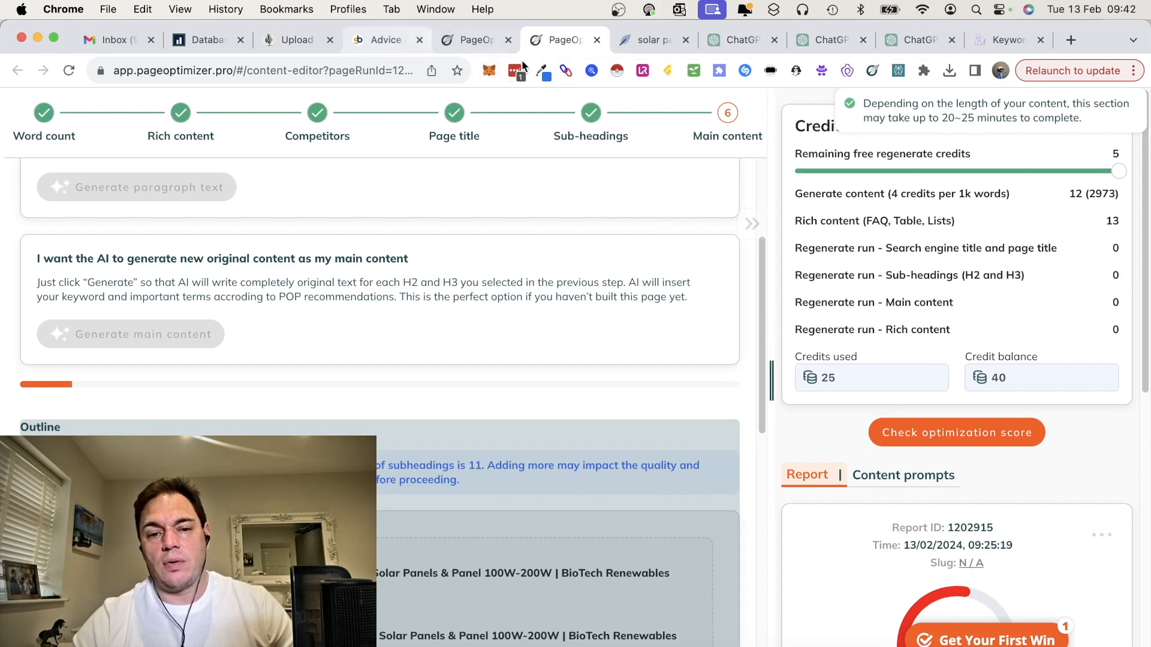
Step: Switch to the NeuronWriter article and inspect its term autoinsert option and the One-click Long-form article template's settings
click(655, 41)
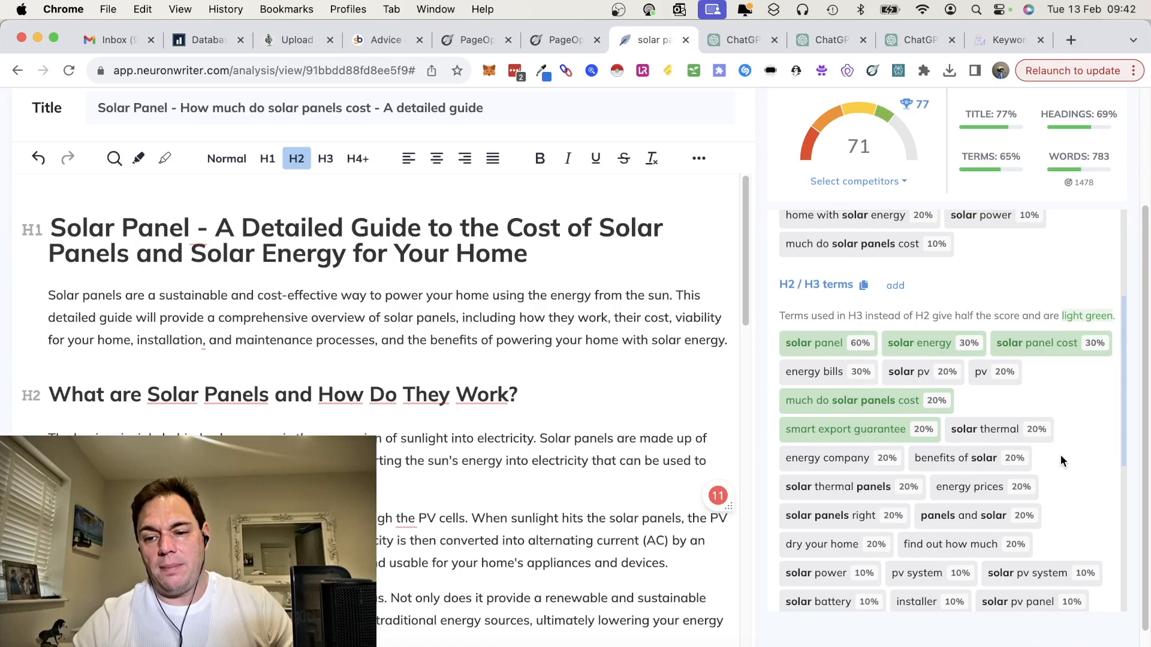
scroll(1058, 459, down, 4)
scroll(1055, 515, up, 10)
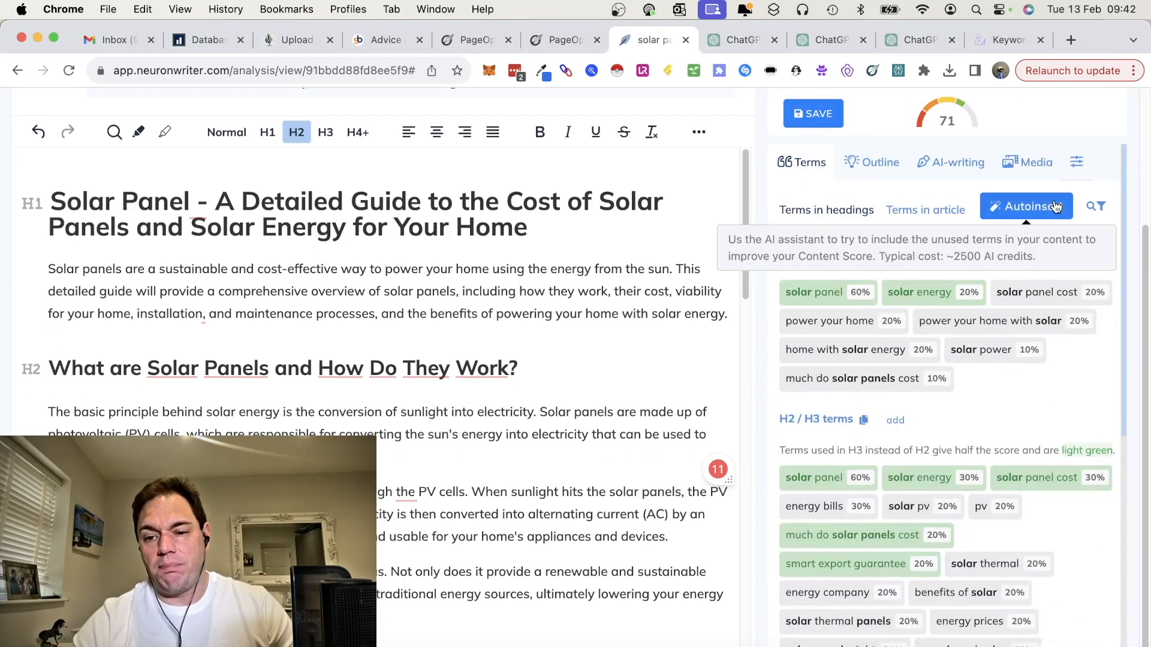
click(953, 163)
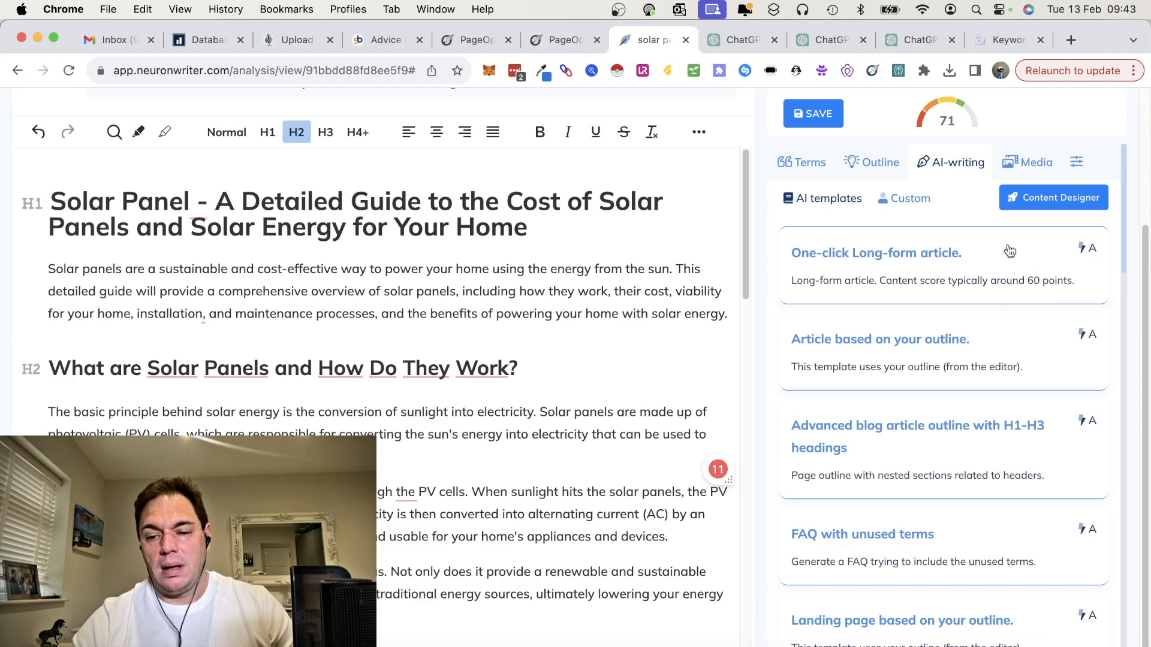
click(963, 273)
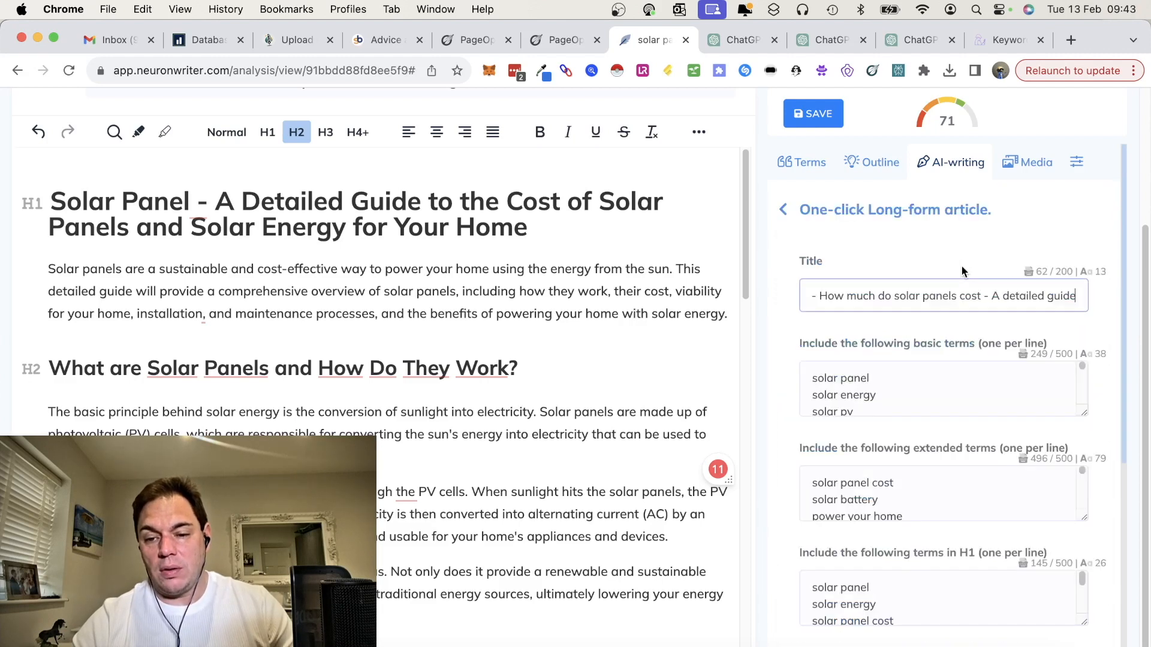
scroll(971, 408, down, 10)
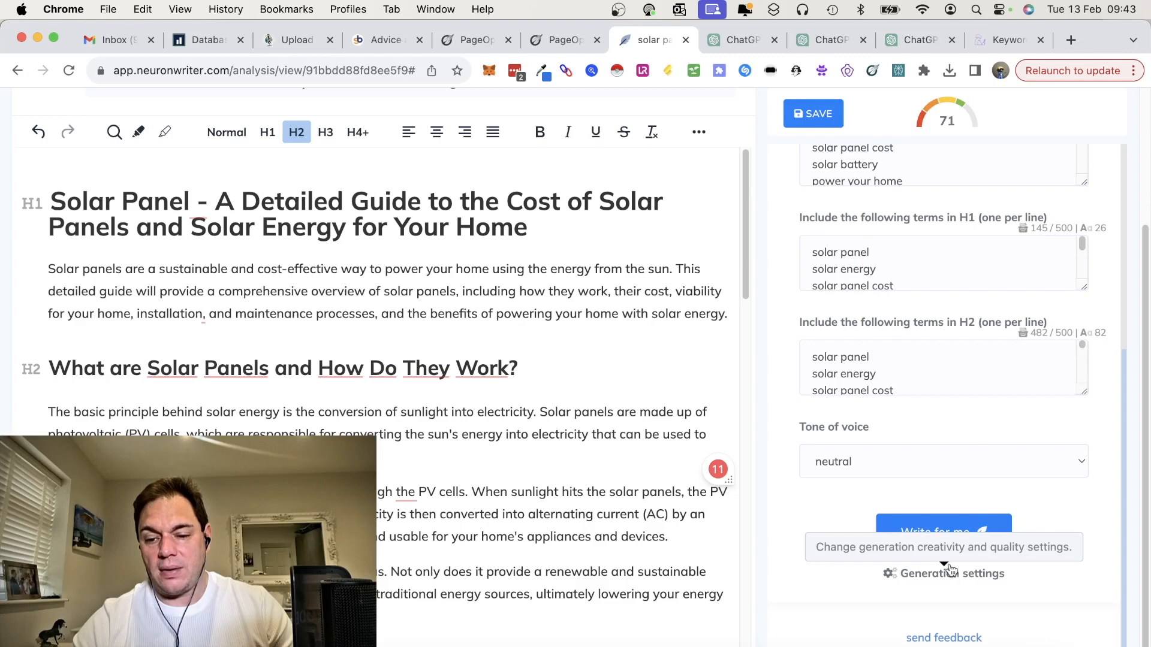
scroll(1041, 419, up, 12)
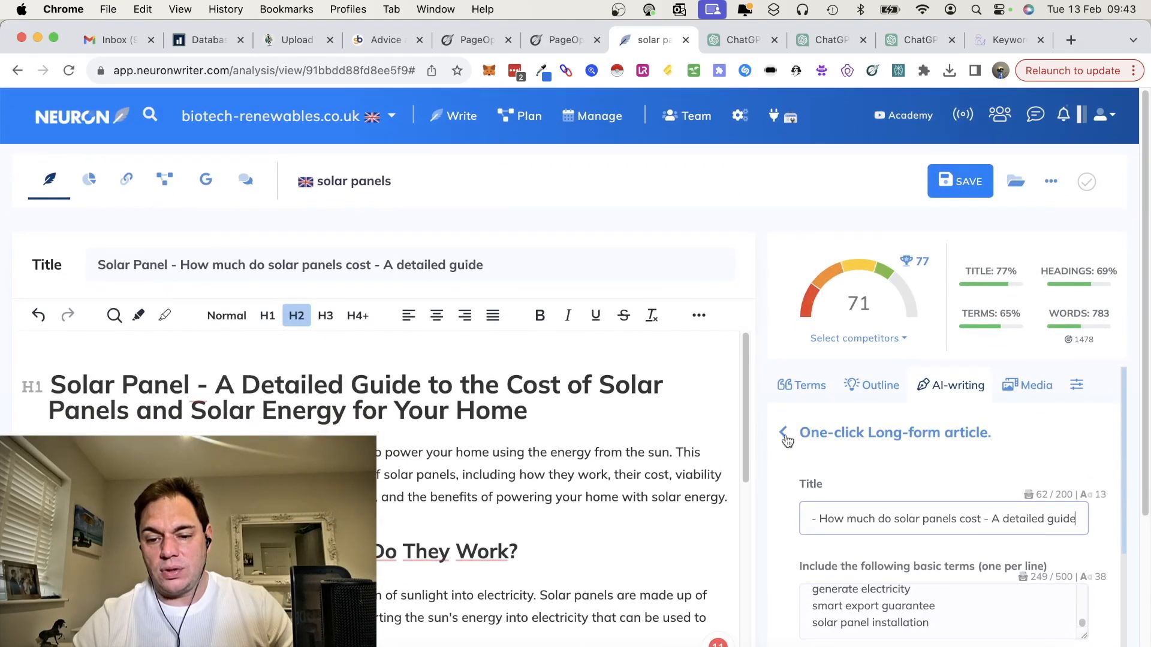
click(784, 434)
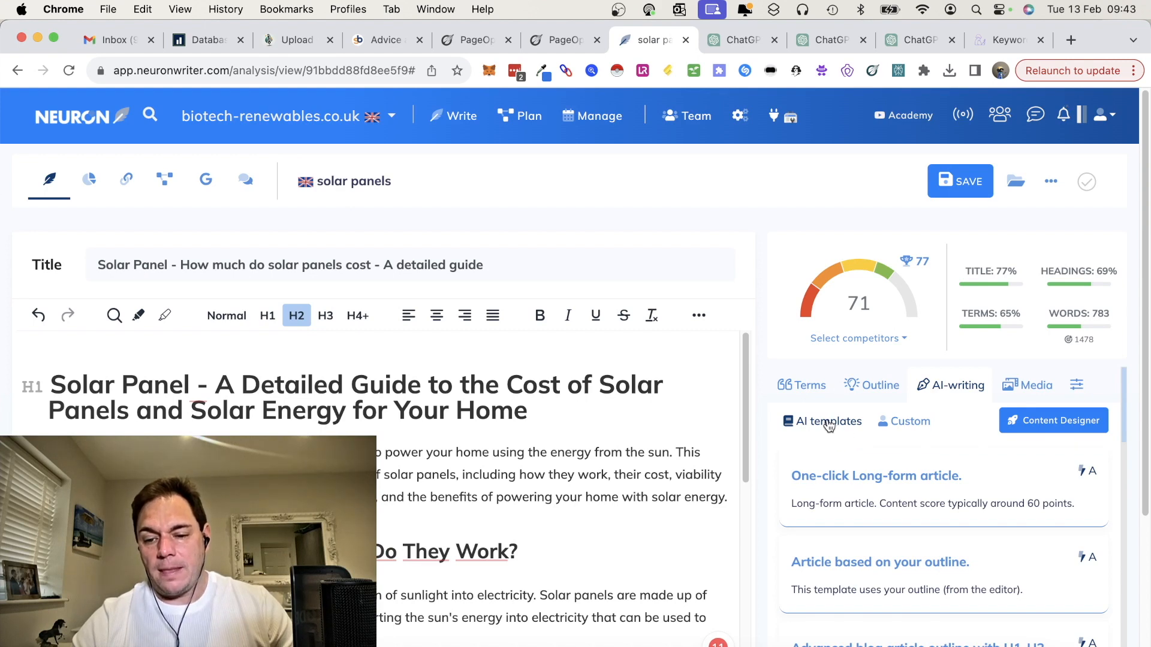
Step: Generate an FAQ from the unused terms with the "FAQ with unused terms" template in a neutral tone
scroll(916, 533, down, 7)
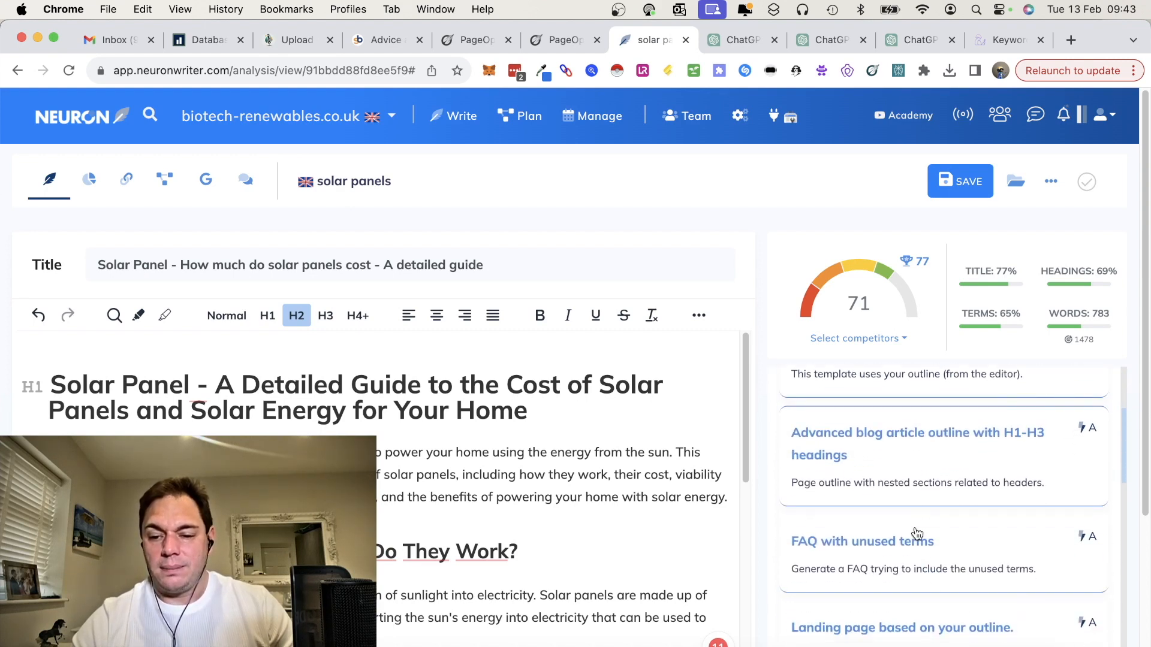
scroll(918, 534, down, 1)
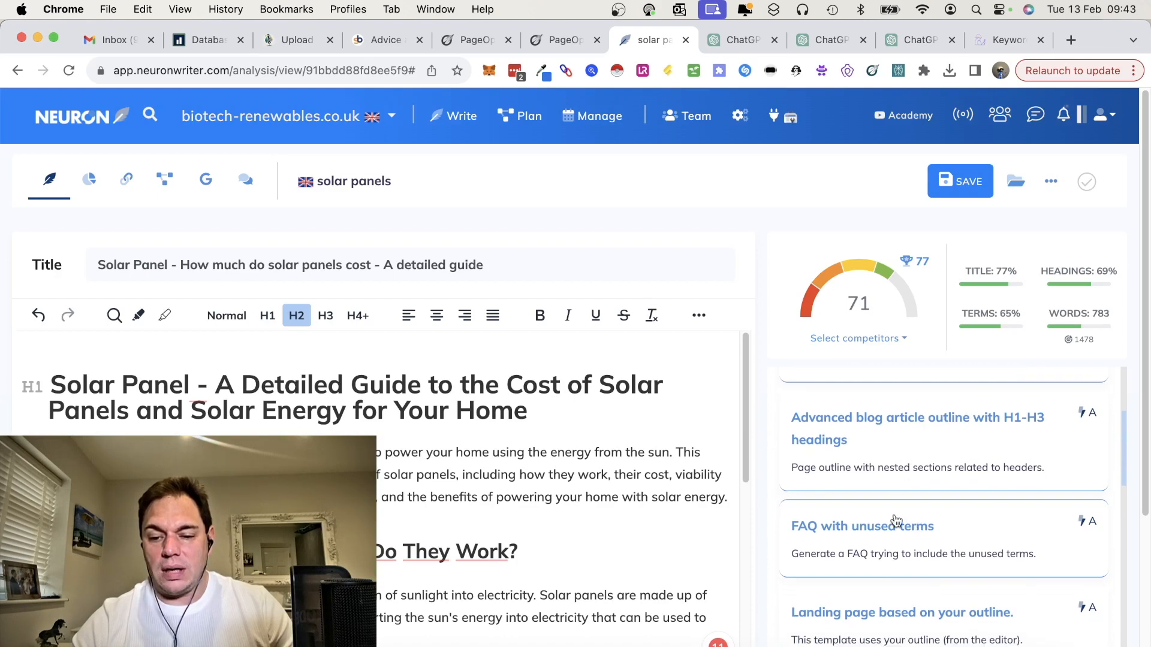
scroll(637, 552, down, 15)
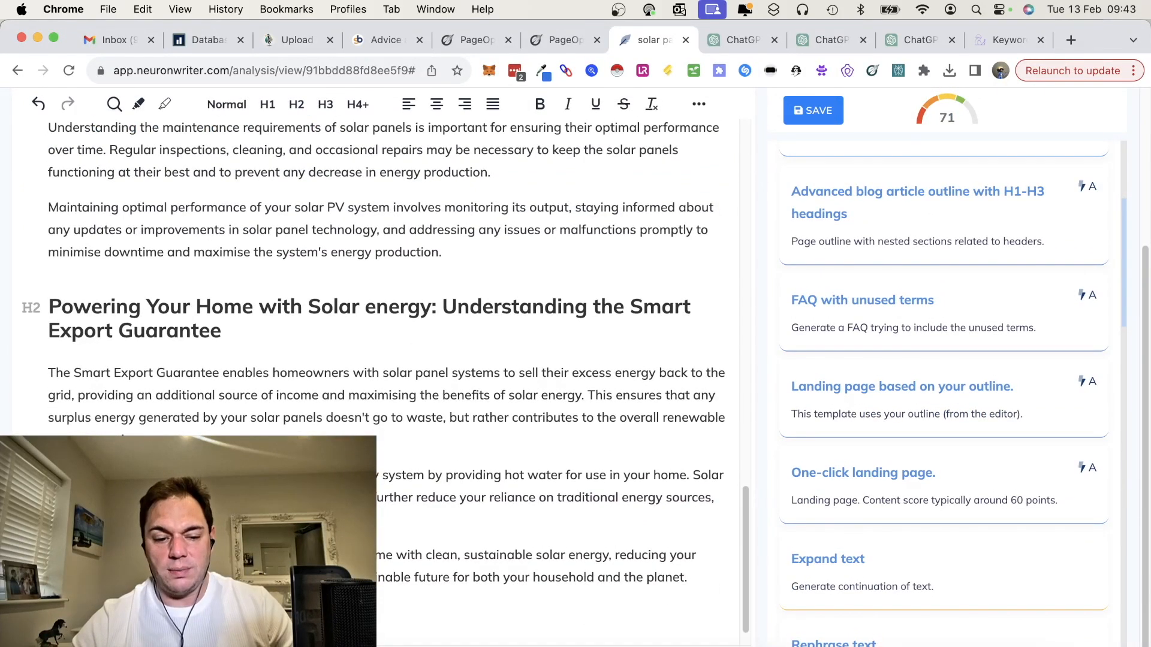
click(972, 465)
click(958, 539)
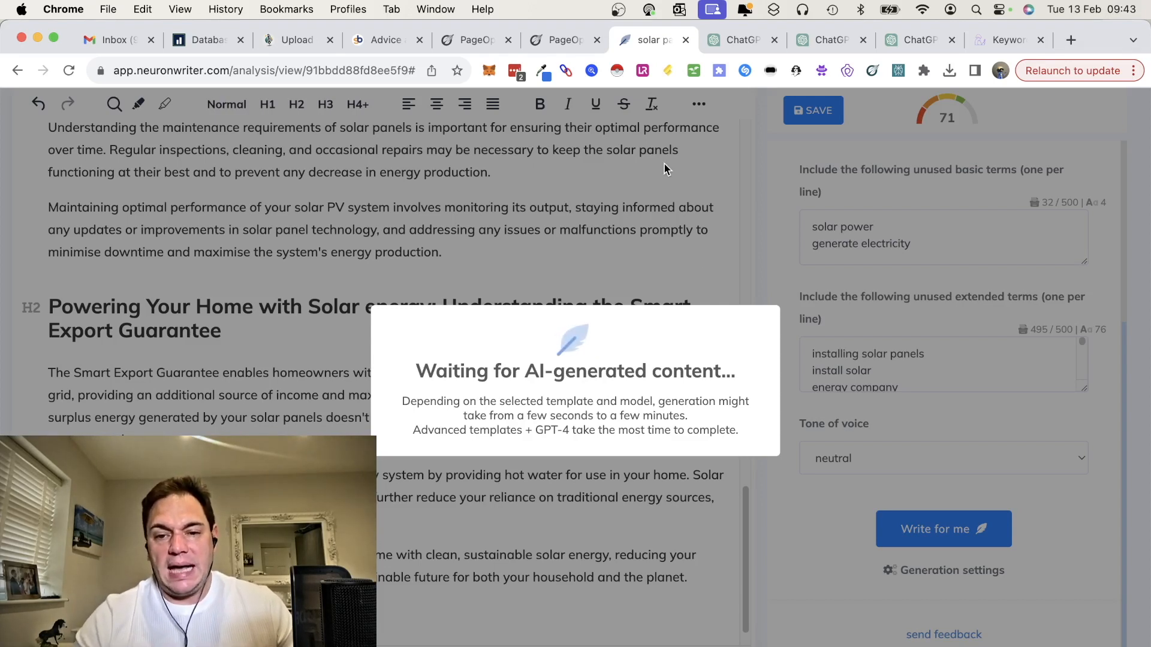
Step: Review the generated FAQ questions and answers and check the article's updated content score
scroll(508, 479, down, 2)
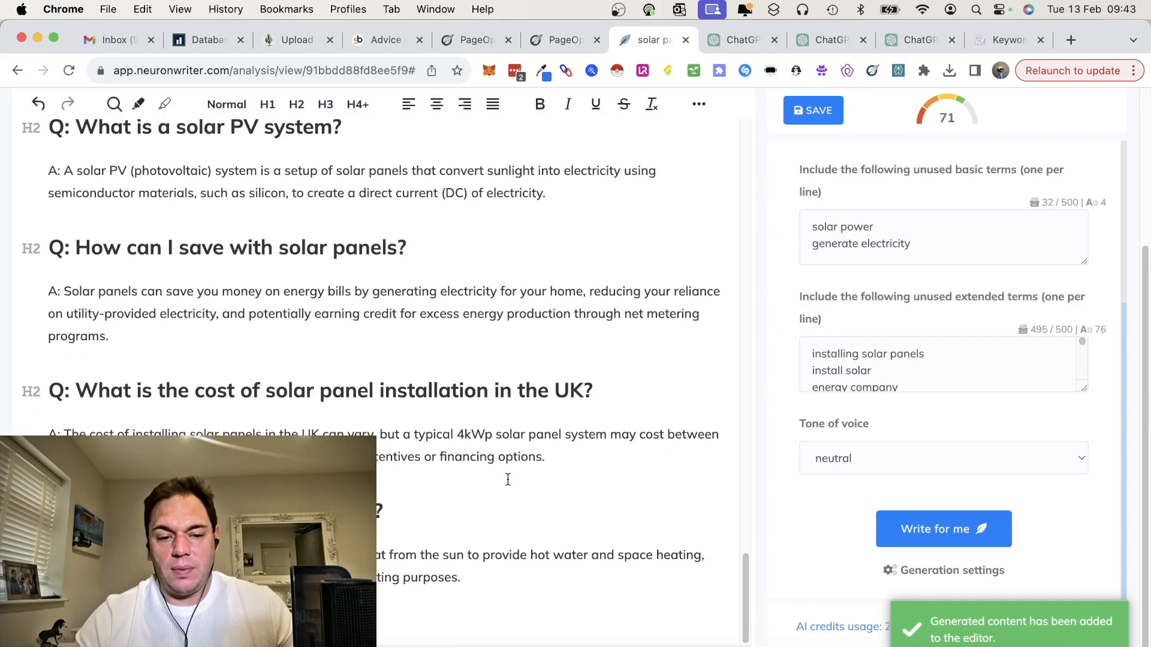
scroll(508, 480, up, 15)
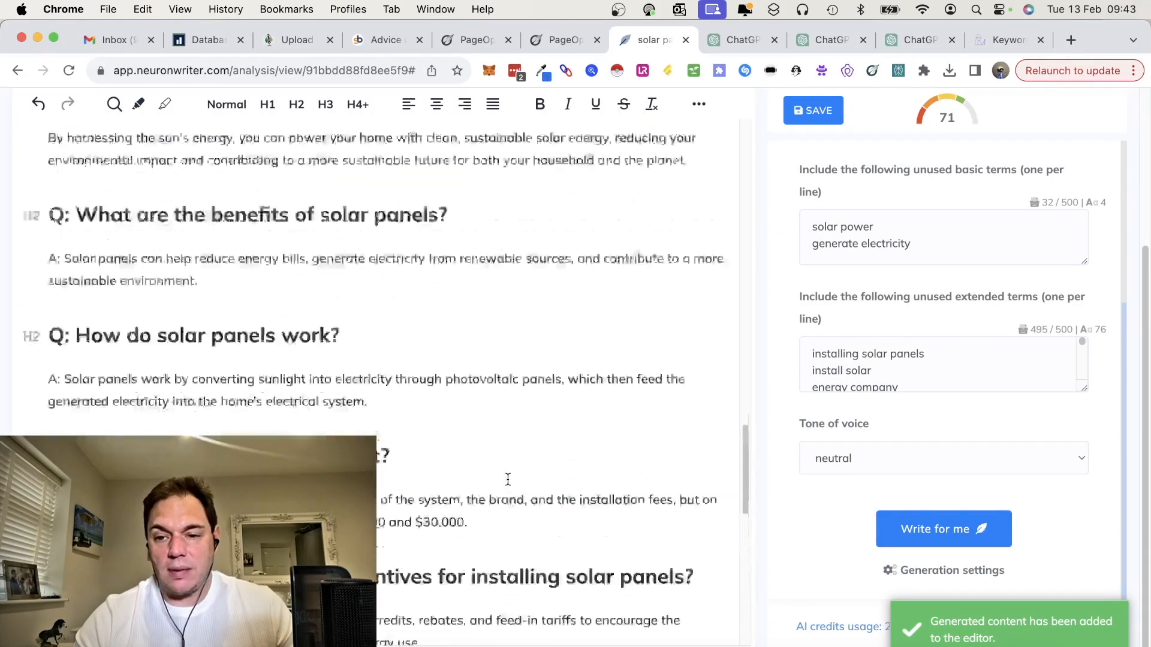
scroll(508, 480, up, 15)
scroll(507, 479, down, 10)
scroll(508, 479, down, 10)
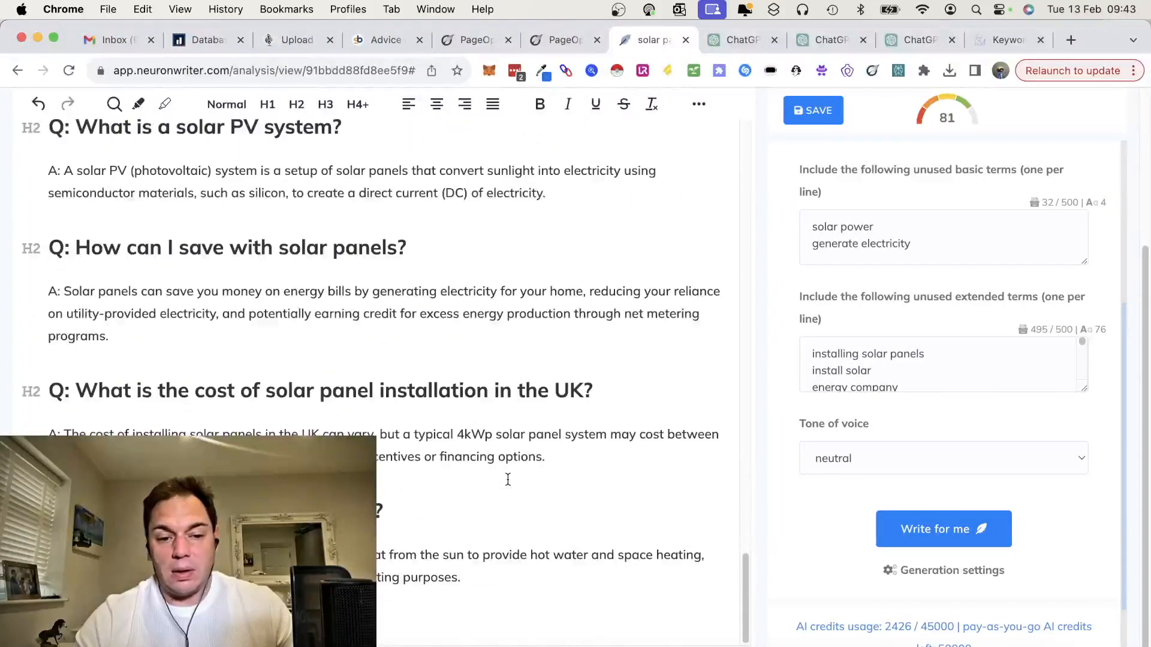
scroll(508, 480, up, 5)
scroll(507, 480, up, 10)
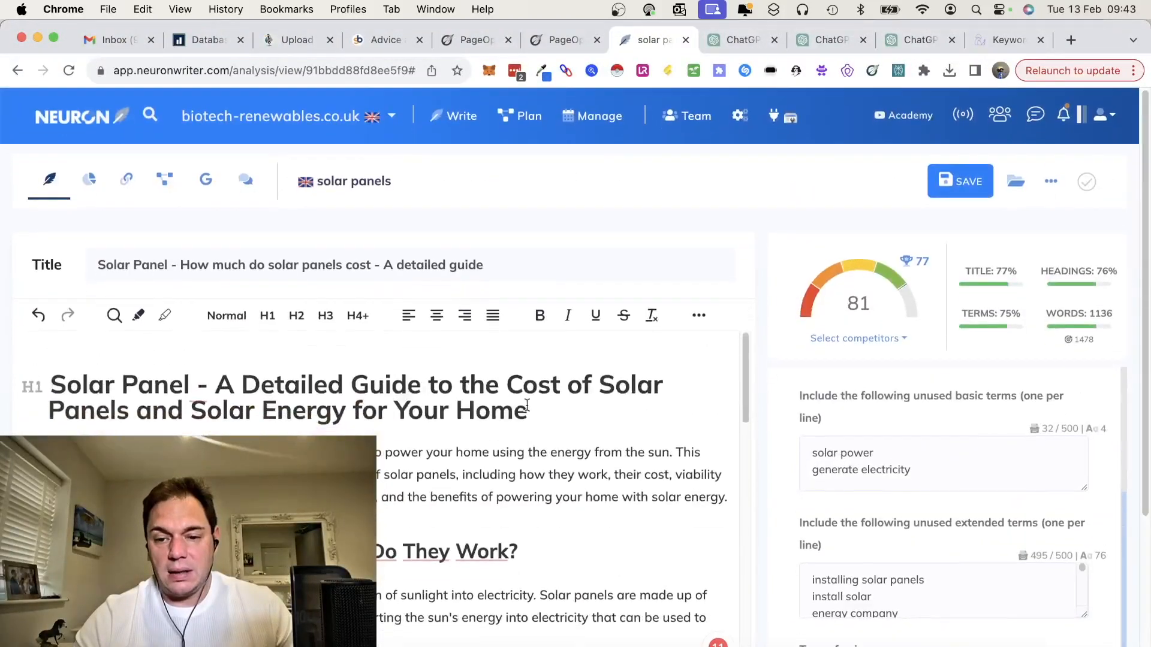
Step: Compare the extended article's word count with the competitor medians and skim the text back to its start
scroll(527, 405, down, 15)
scroll(527, 404, down, 5)
mouse_move(1101, 331)
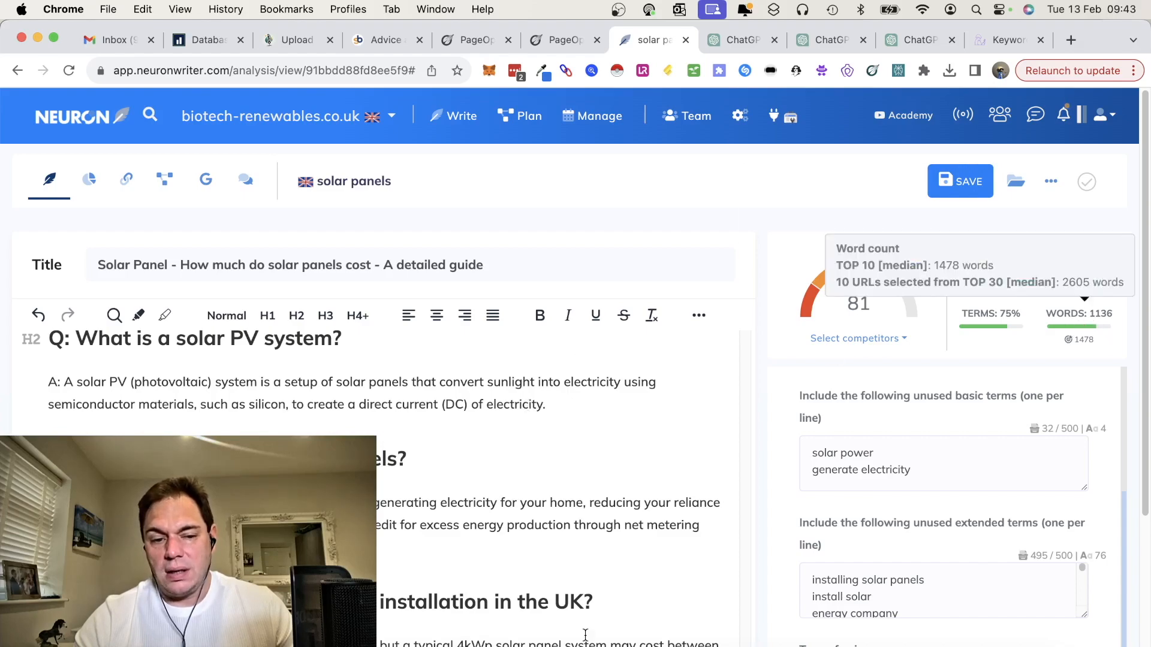
scroll(423, 552, down, 4)
scroll(424, 554, up, 7)
scroll(423, 552, up, 15)
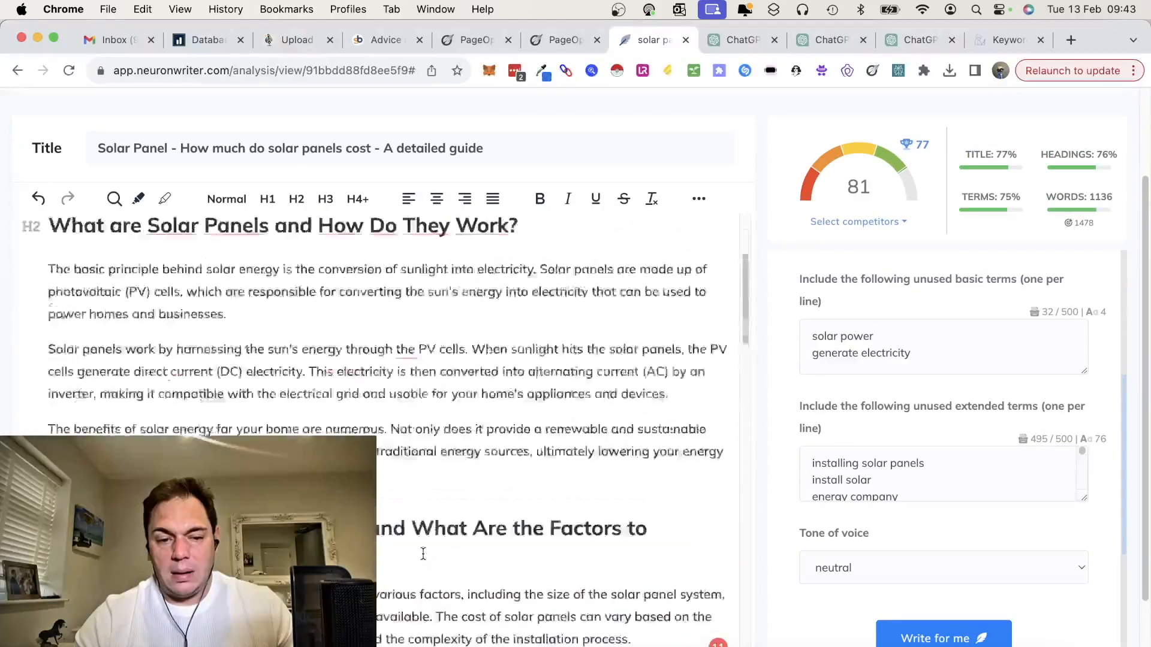
scroll(423, 553, up, 5)
Step: Switch to ChatGPT and skim the solar panel article written by Income Stream Surfer's SEO Content Writer
click(725, 46)
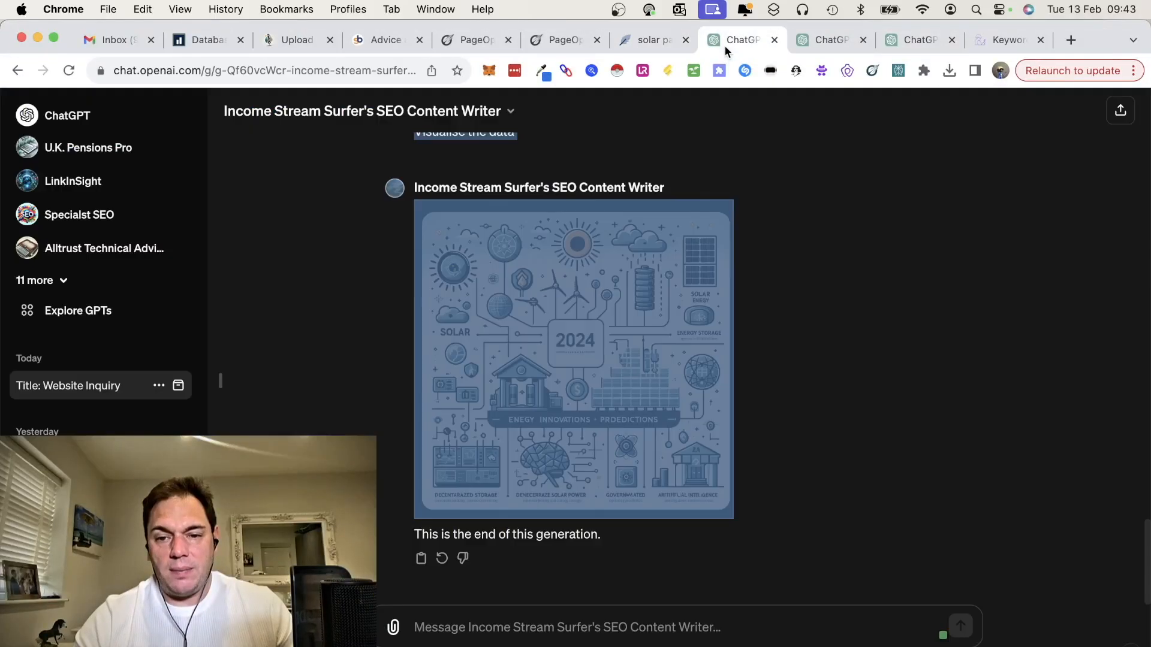
scroll(663, 291, up, 15)
scroll(664, 288, up, 10)
scroll(663, 288, down, 8)
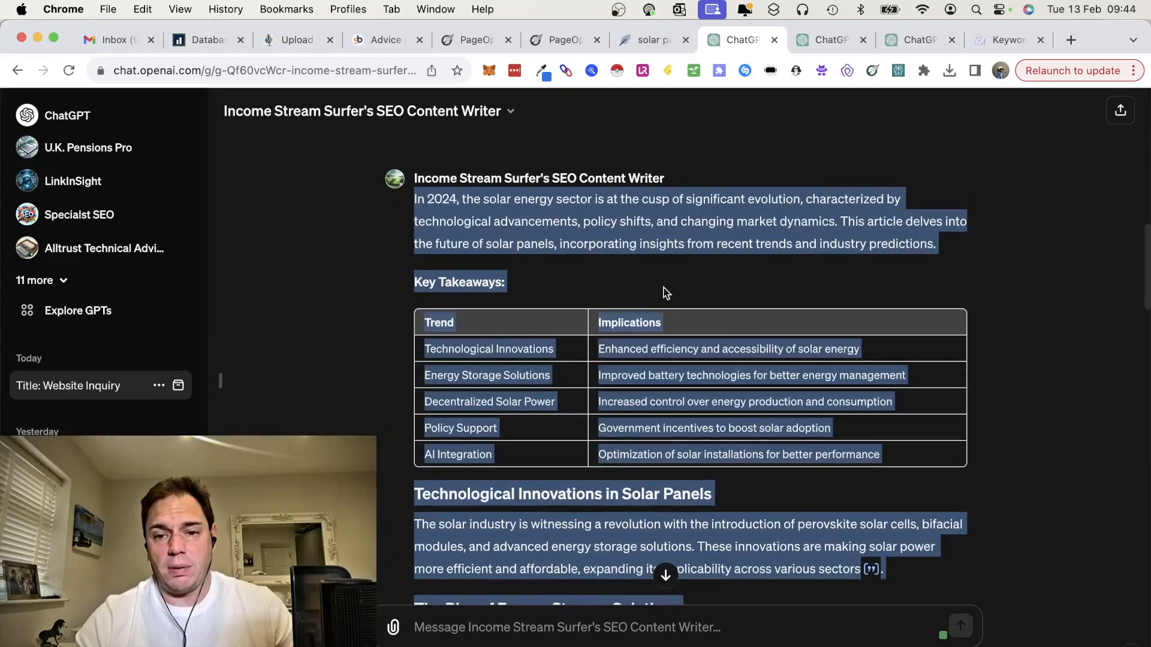
scroll(664, 293, down, 2)
Step: Open the Long-Form Article Writer conversation and review its solar panels guide back to the opening prompt
click(802, 39)
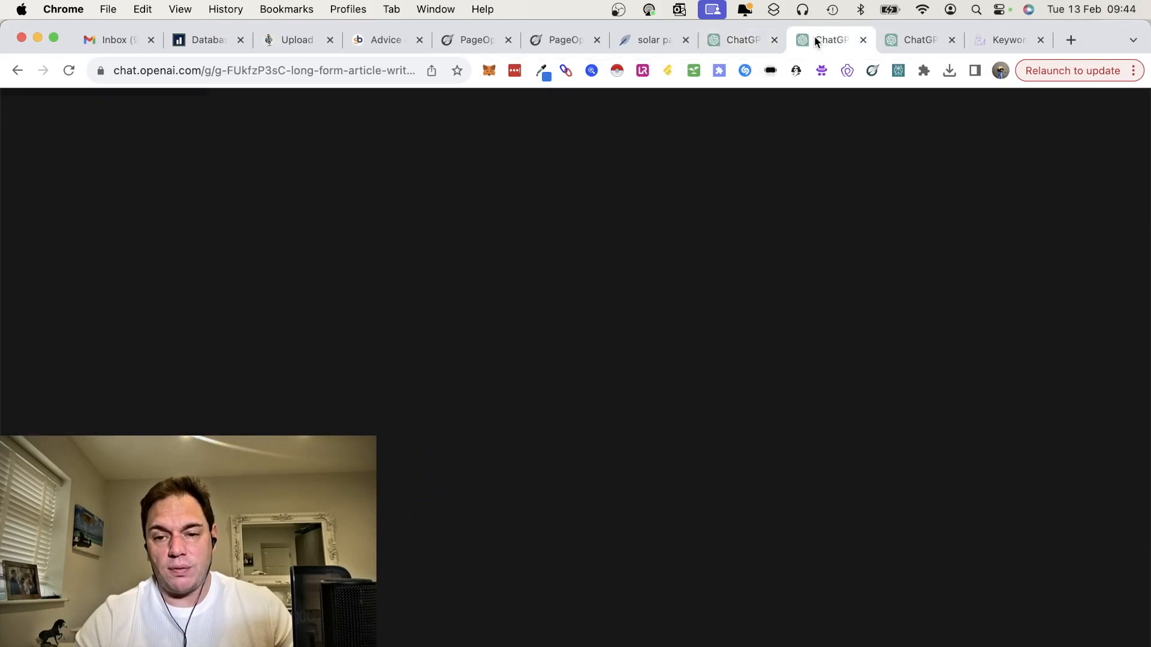
scroll(706, 299, up, 20)
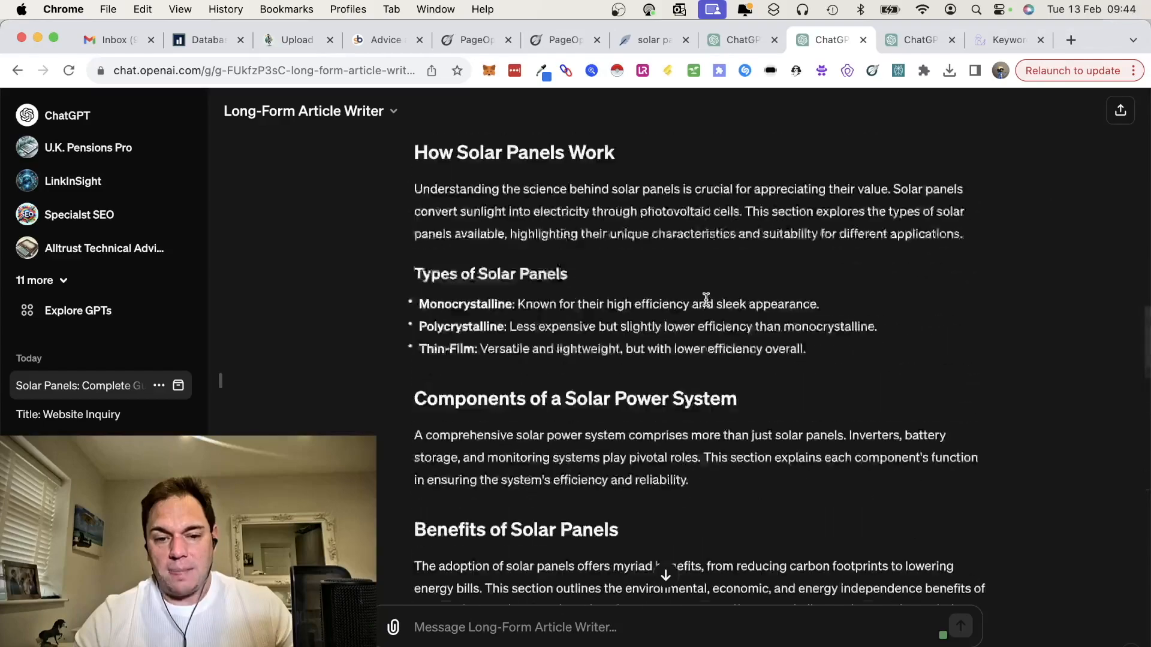
scroll(706, 300, up, 5)
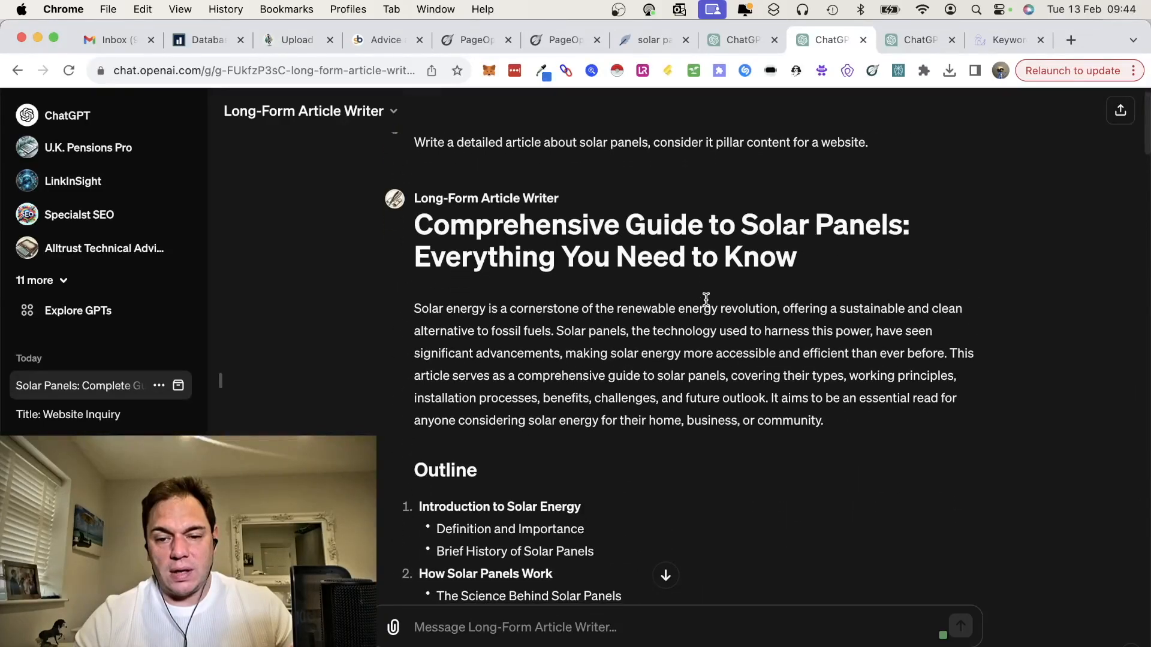
Step: Open the Fully SEO Optimized Article including FAQ's conversation and skim its solar panel article down to the FAQs and conclusion
scroll(706, 299, down, 20)
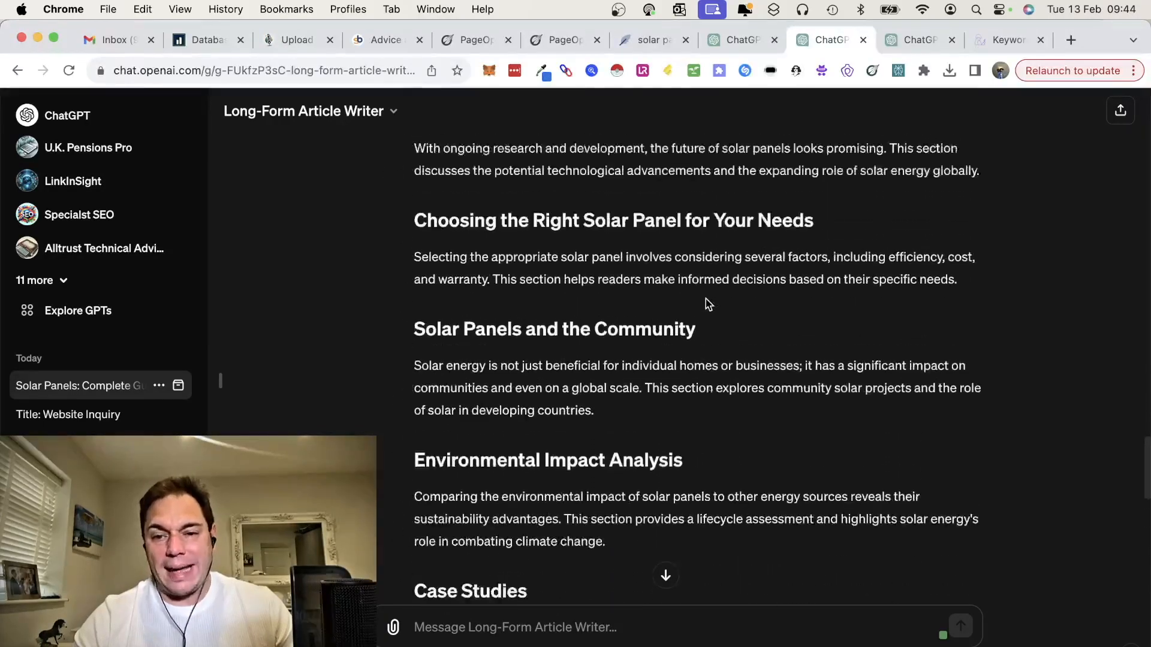
click(915, 38)
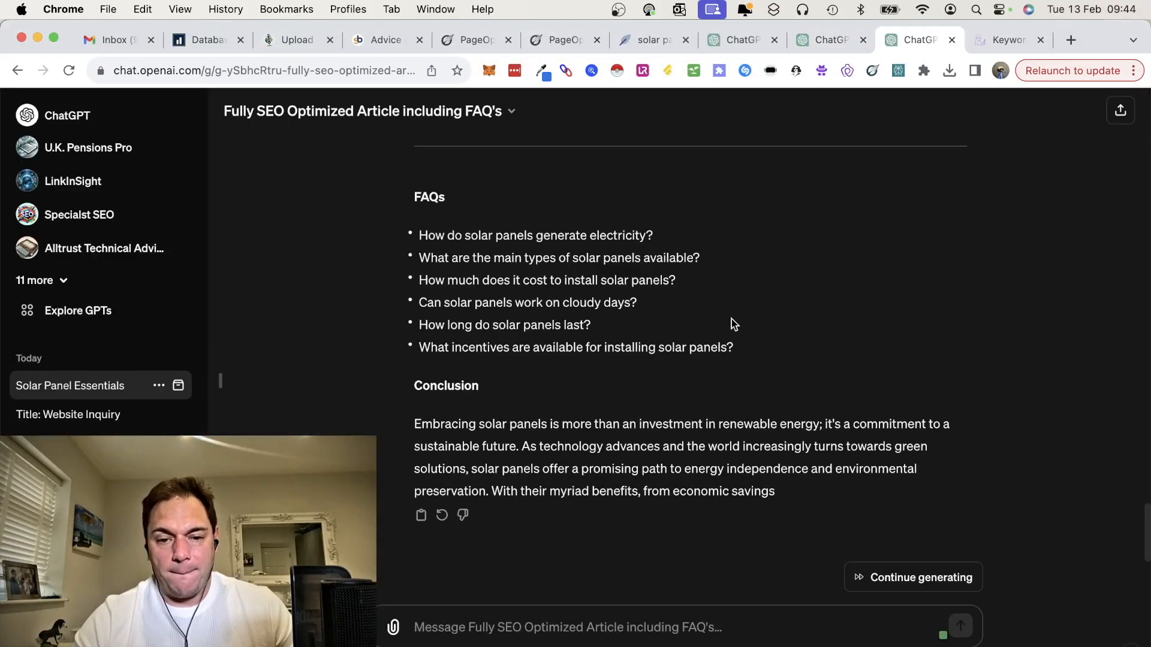
scroll(732, 319, up, 20)
scroll(634, 318, down, 15)
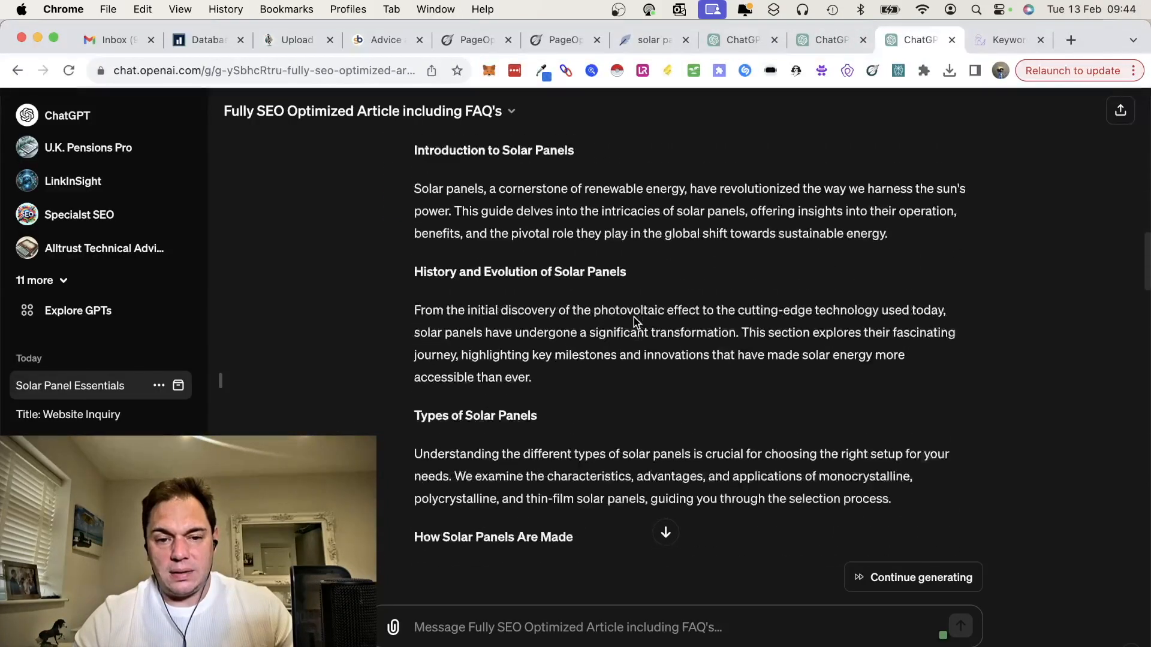
scroll(579, 315, down, 1)
scroll(577, 313, down, 20)
scroll(577, 310, down, 15)
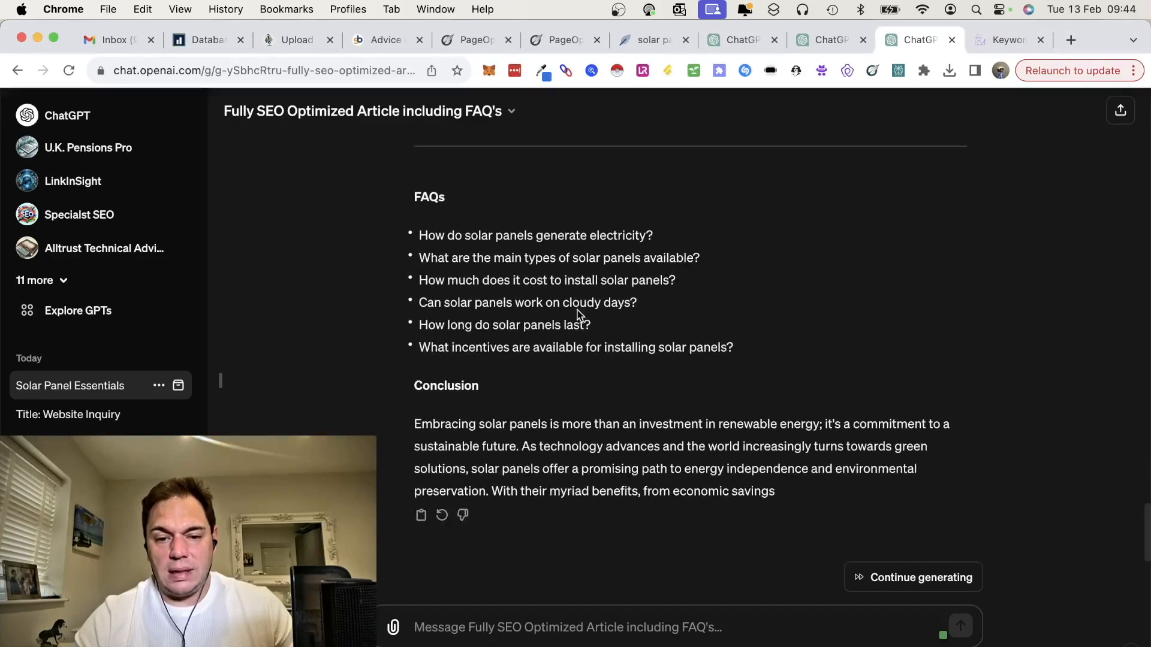
Step: Ask the custom GPT "Please complete the answers to the FAQs"
text(Ple)
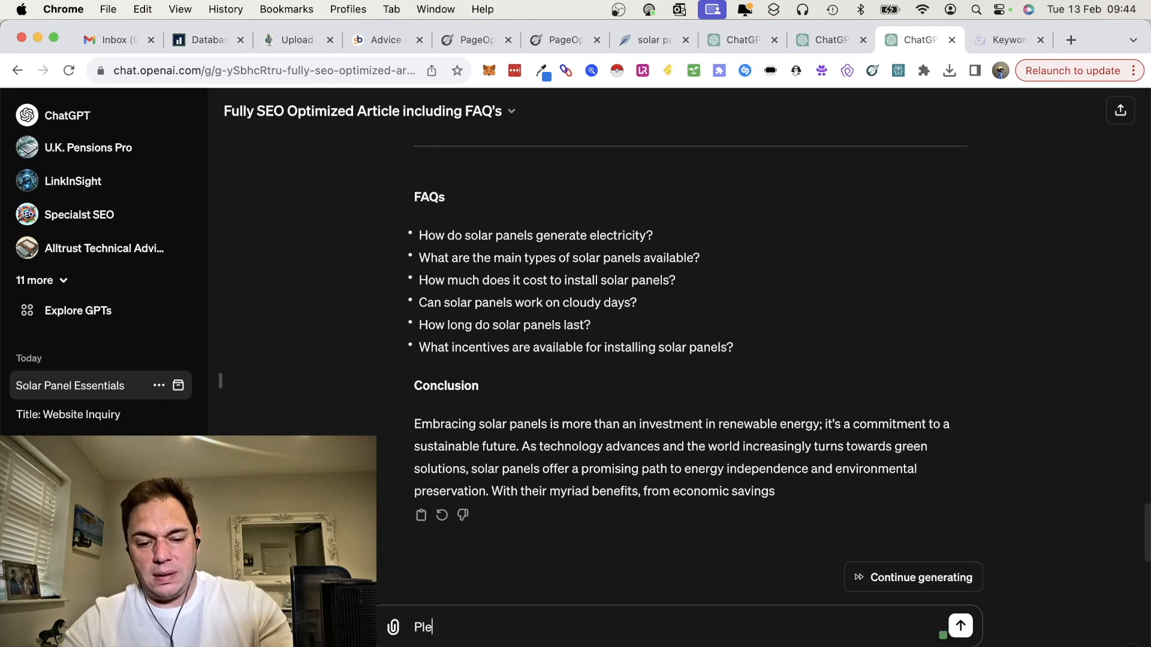
text(ase complete the answers to the FAQs)
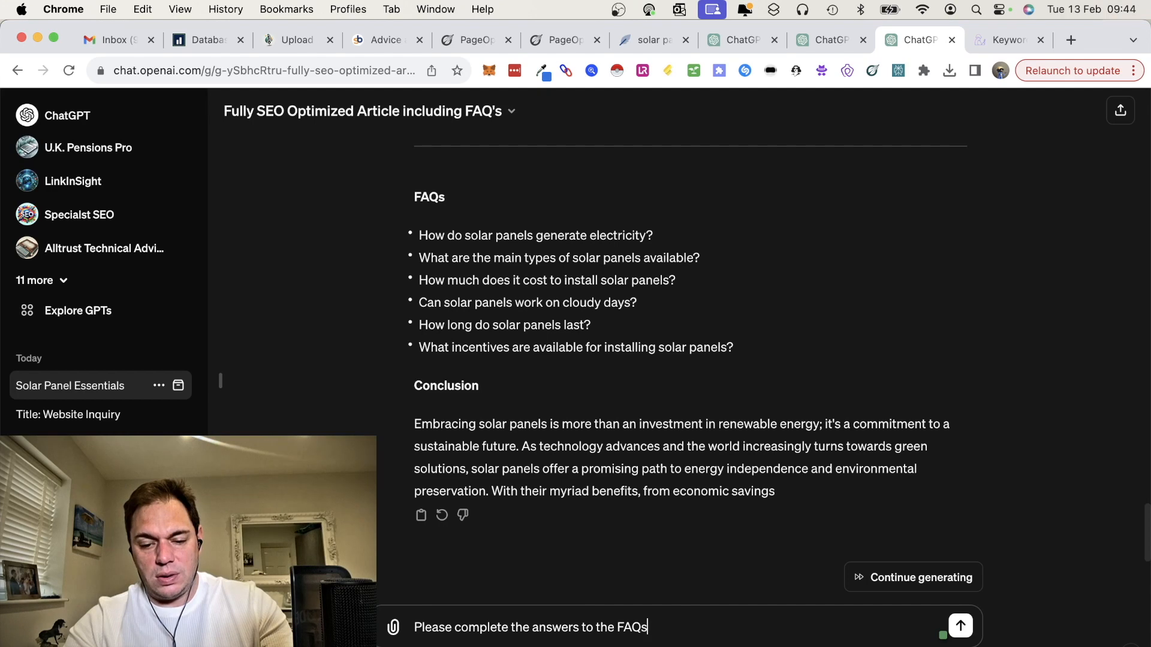
key(Return)
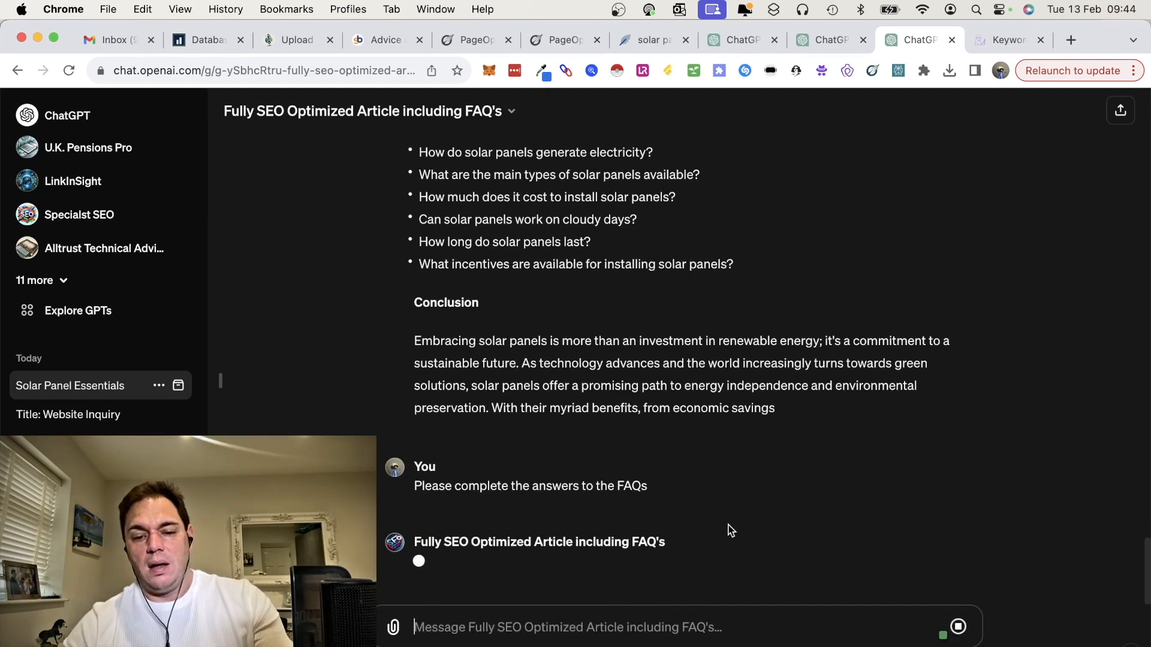
Step: Search for google docs in a new browser tab and open a blank Google Docs document
click(1071, 40)
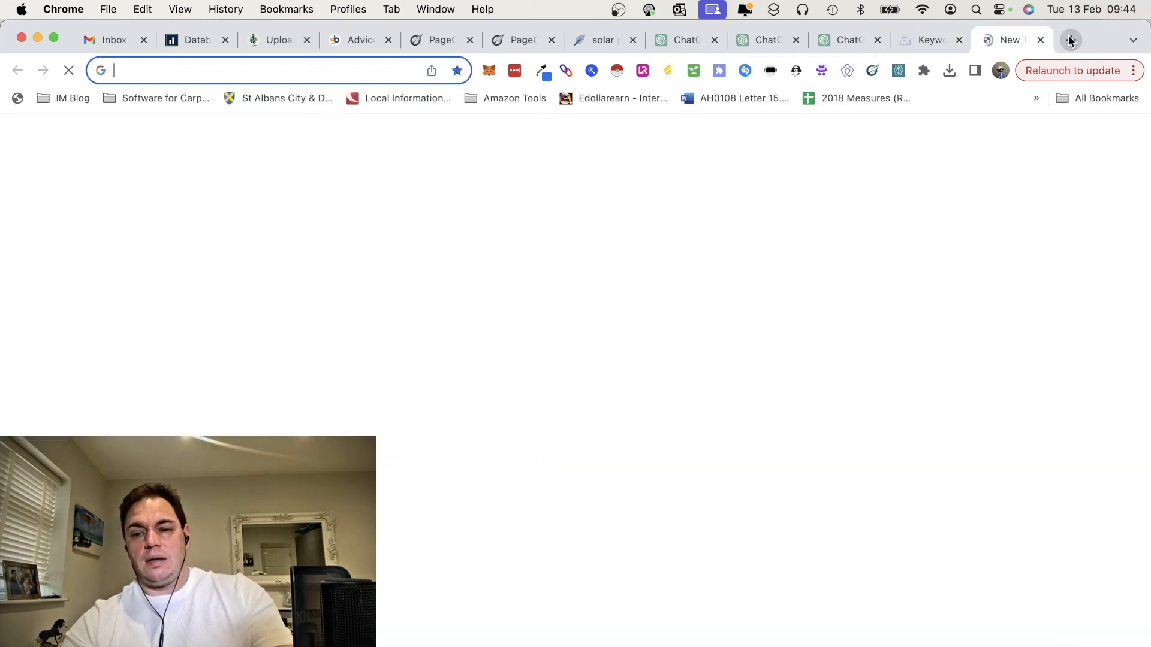
text(google docds)
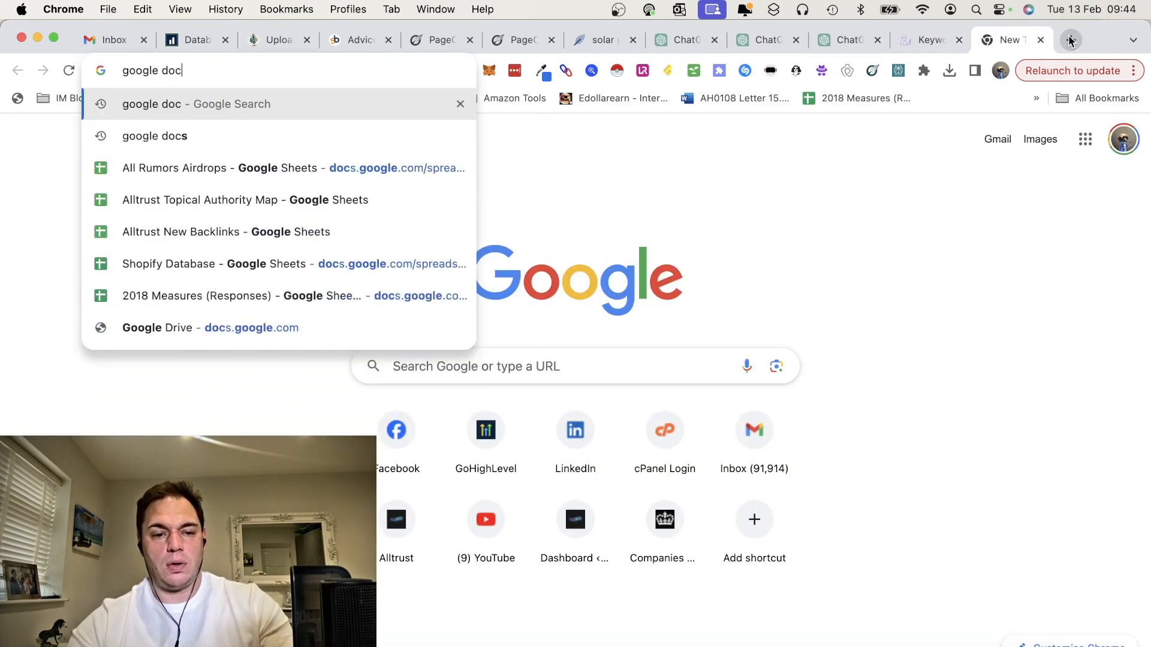
key(BackSpace)
key(BackSpace)
text(s)
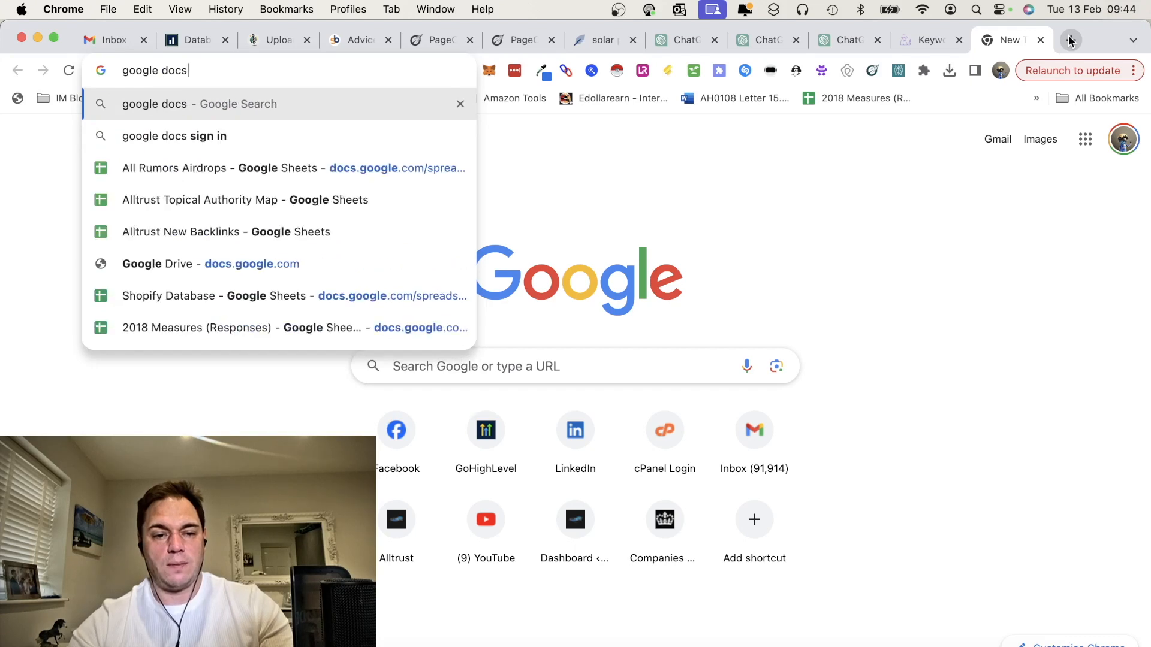
click(283, 142)
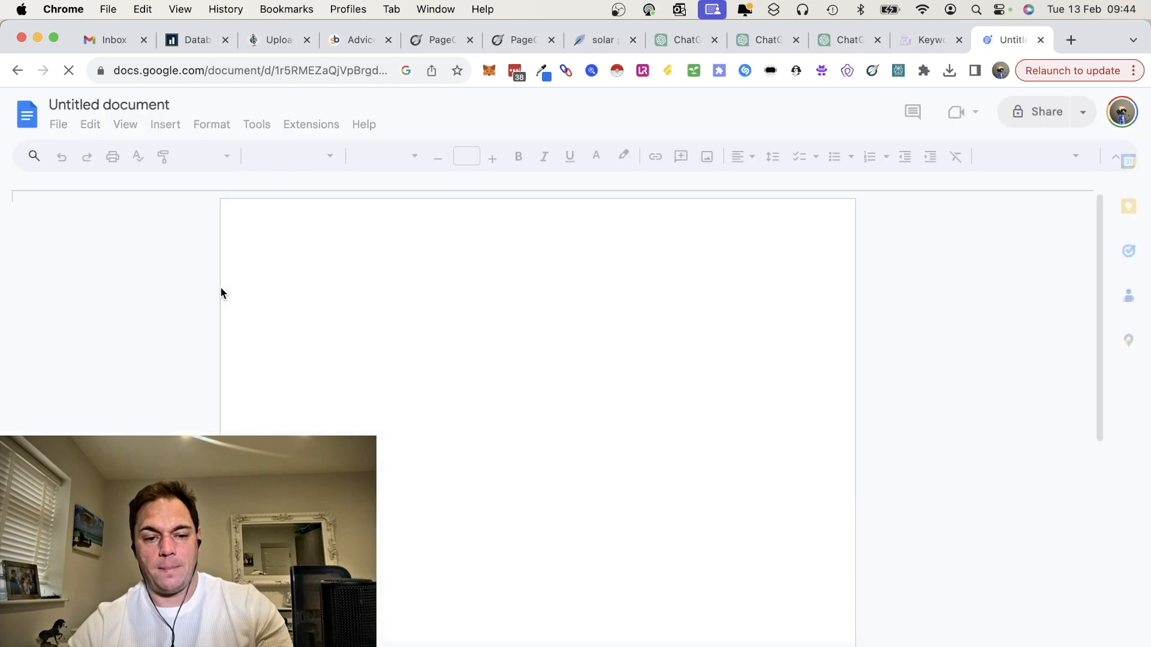
Step: Copy the solar panel article from the Fully SEO Optimized Article including FAQ's conversation into the blank Google document
click(845, 41)
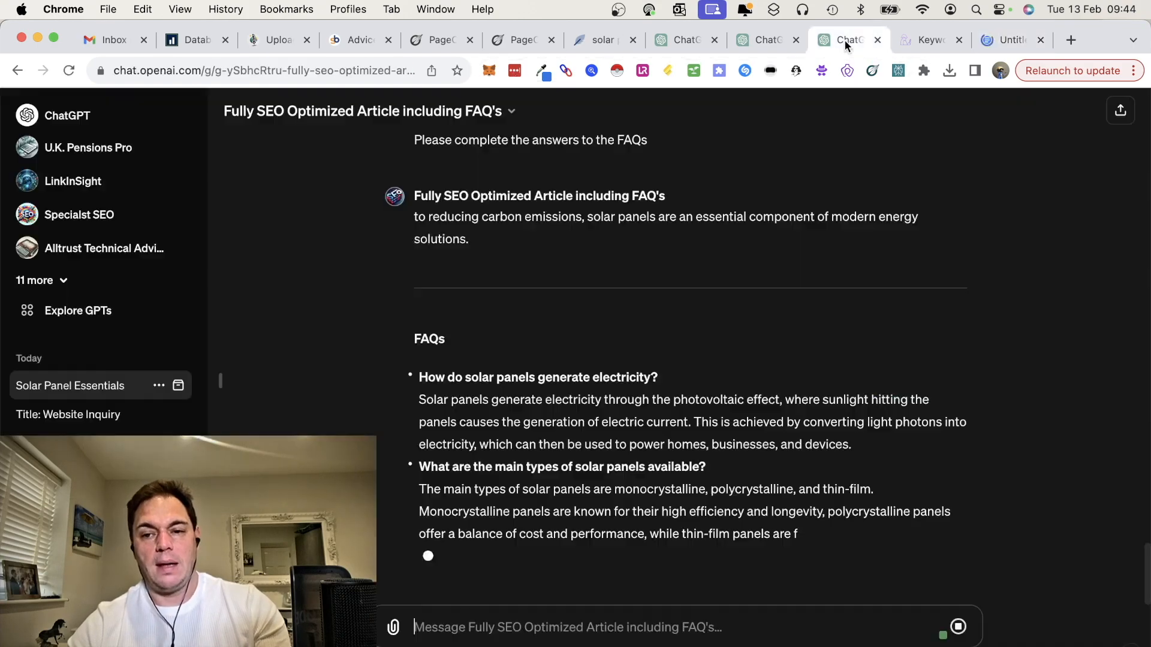
scroll(691, 306, up, 20)
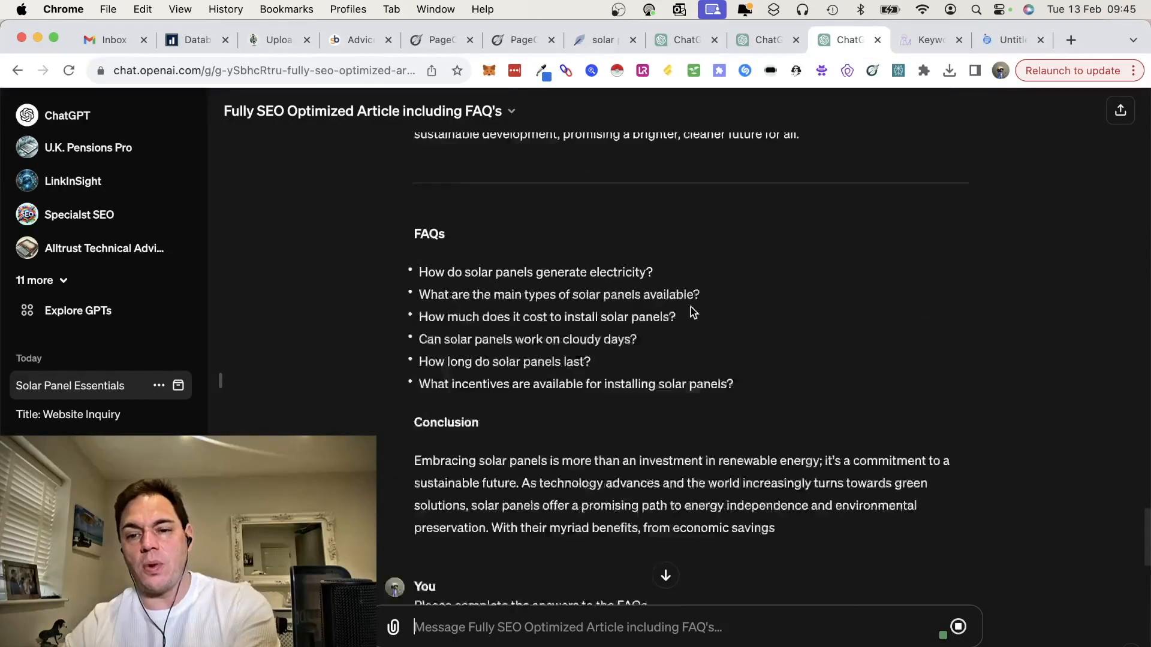
scroll(690, 307, up, 15)
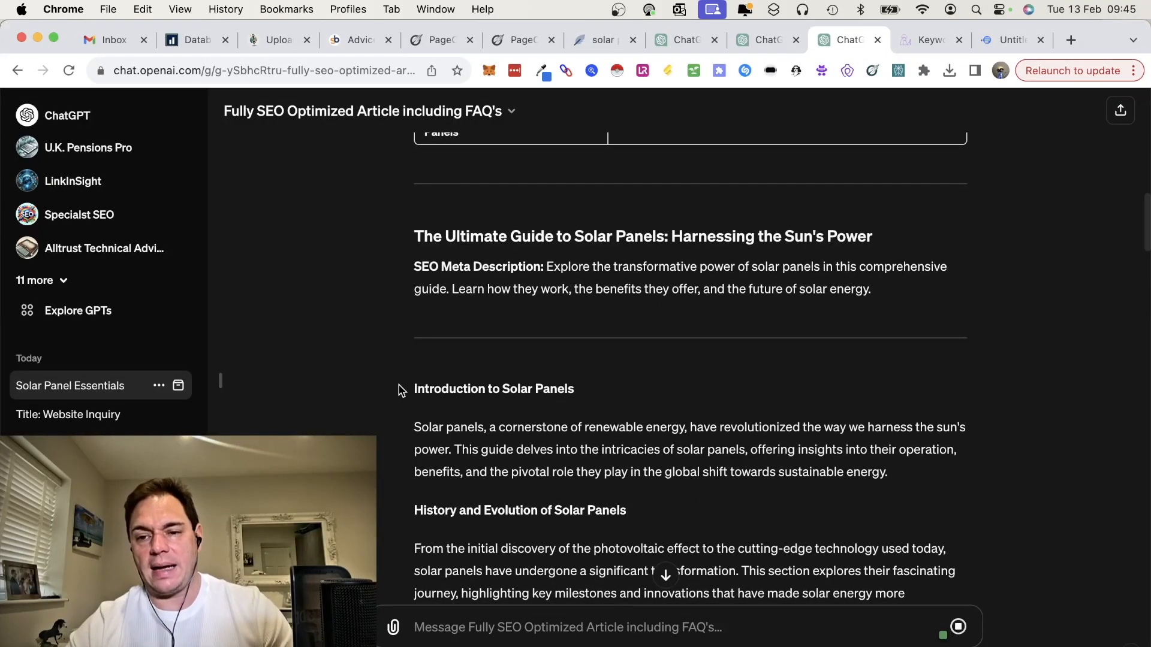
drag(412, 234, 802, 604)
key(super+9)
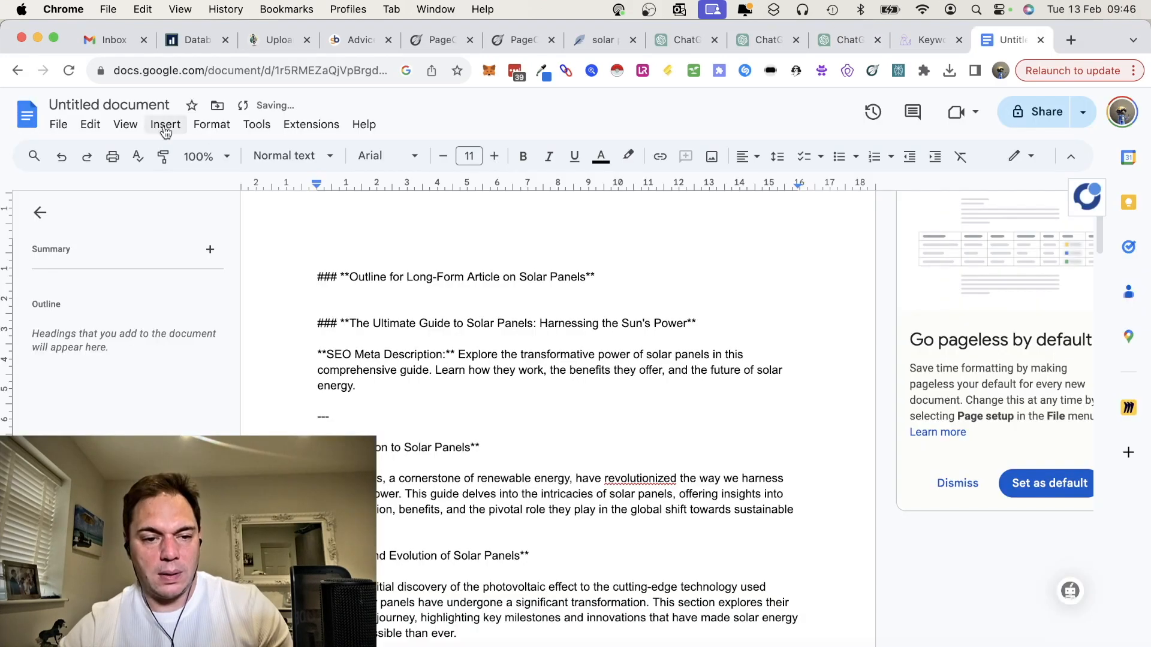
Step: Check the pasted article's word count and compare it with the NeuronWriter article's word figure
click(257, 124)
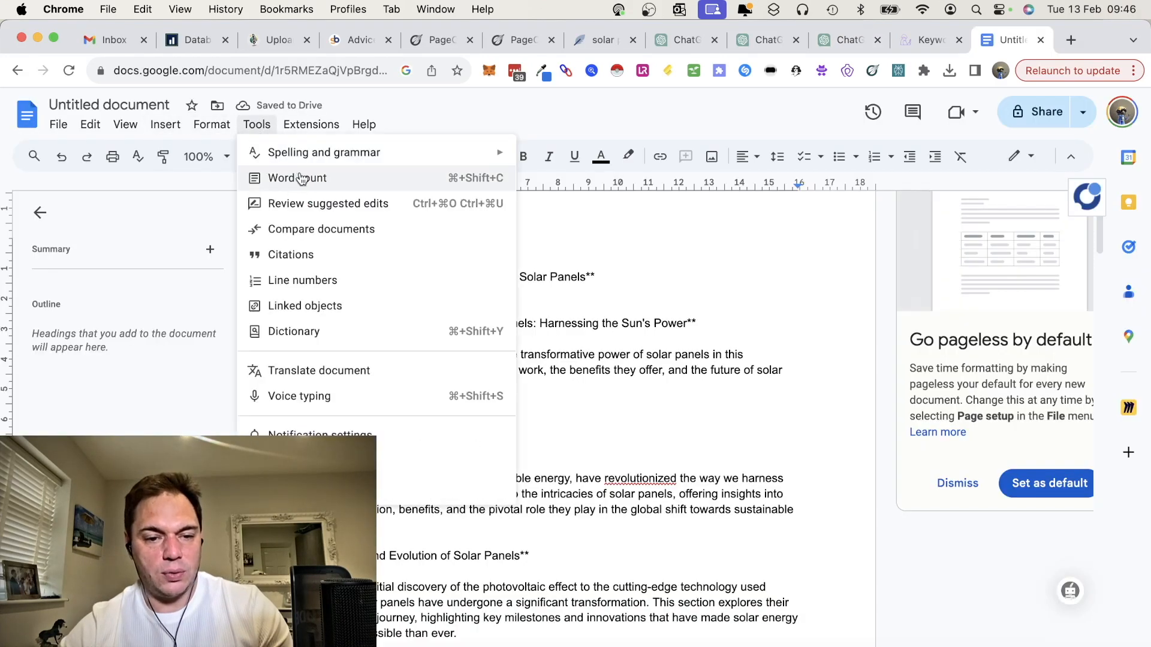
click(292, 185)
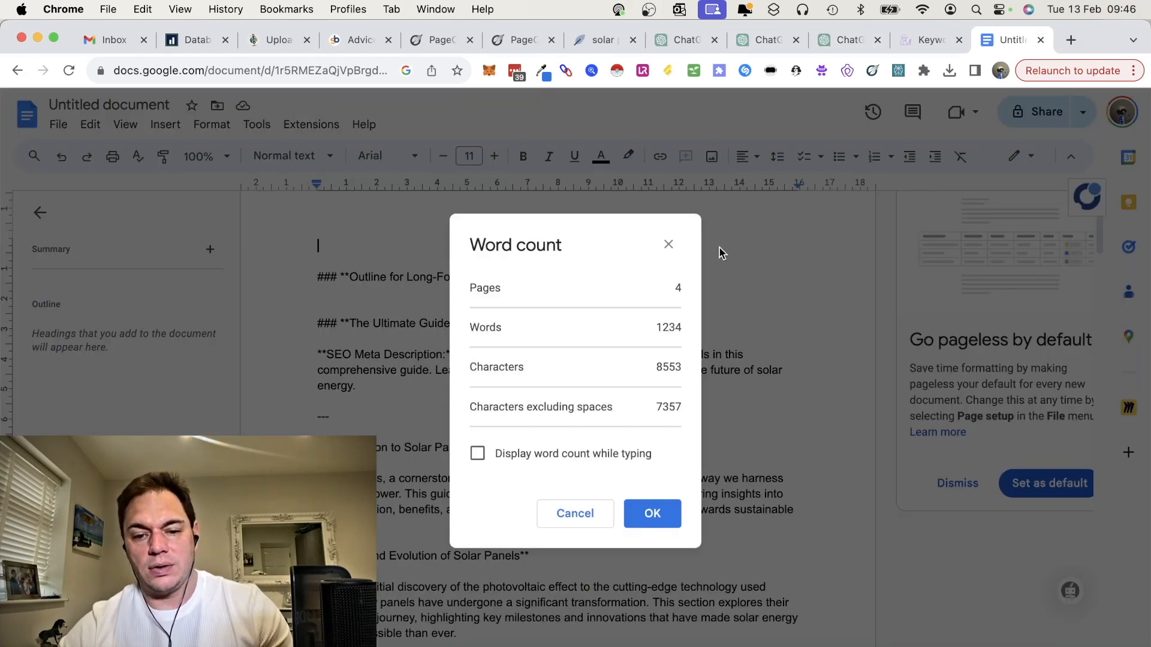
click(669, 243)
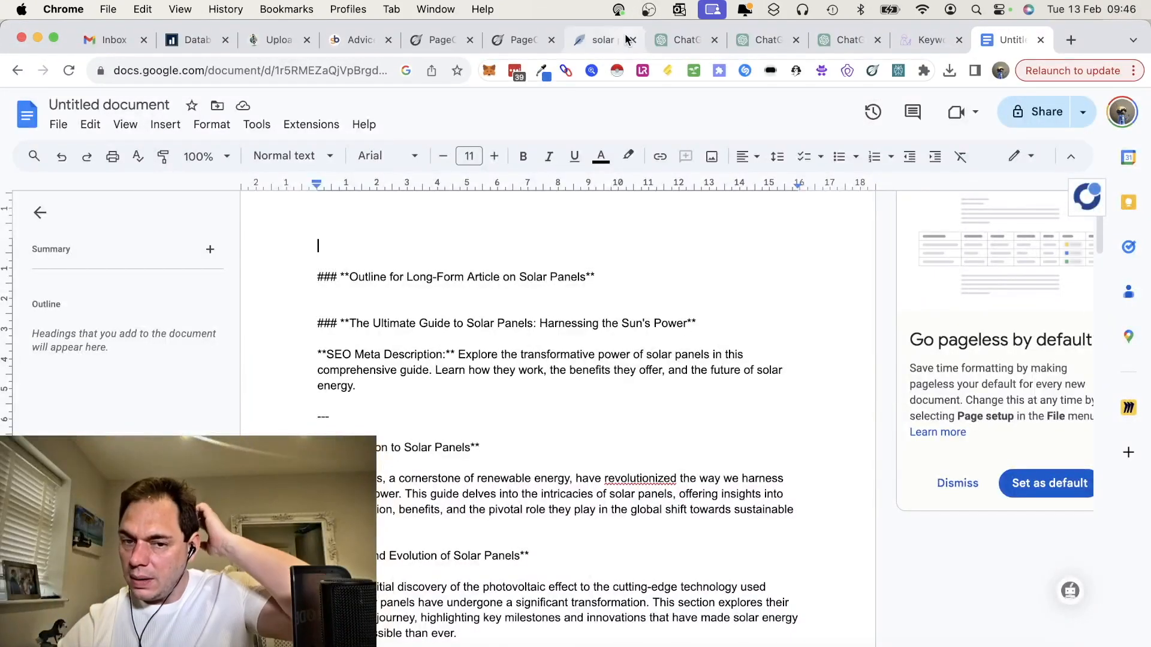
click(596, 42)
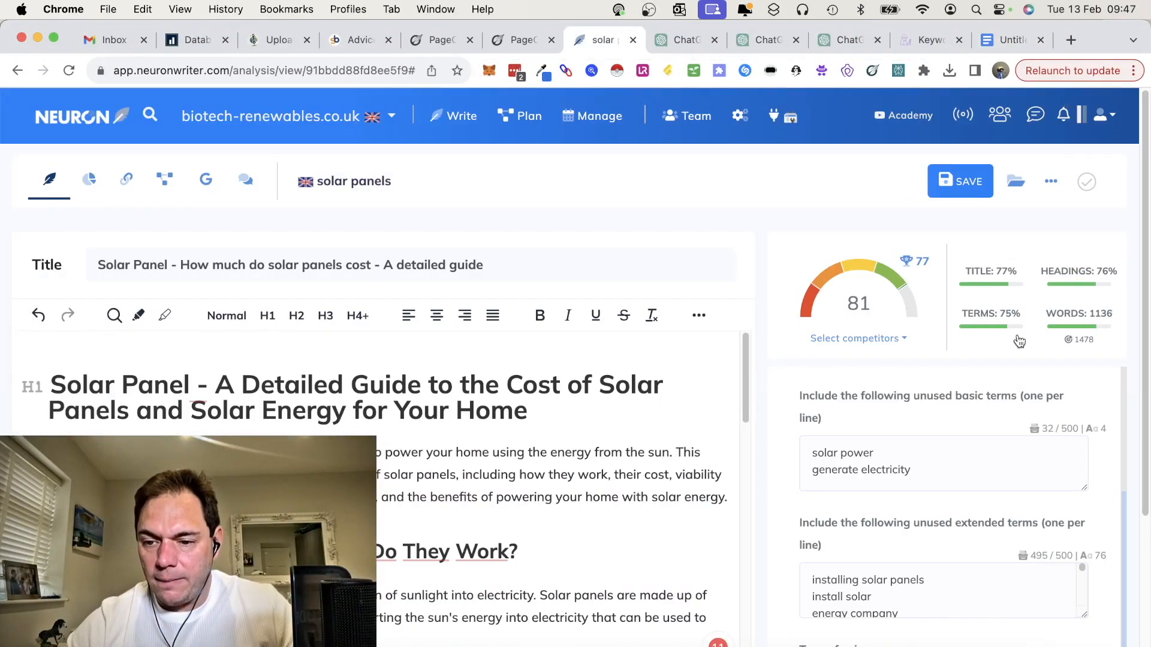
Step: Create a second Google document containing the Long-Form Article Writer's solar panel guide and check its word count
click(678, 39)
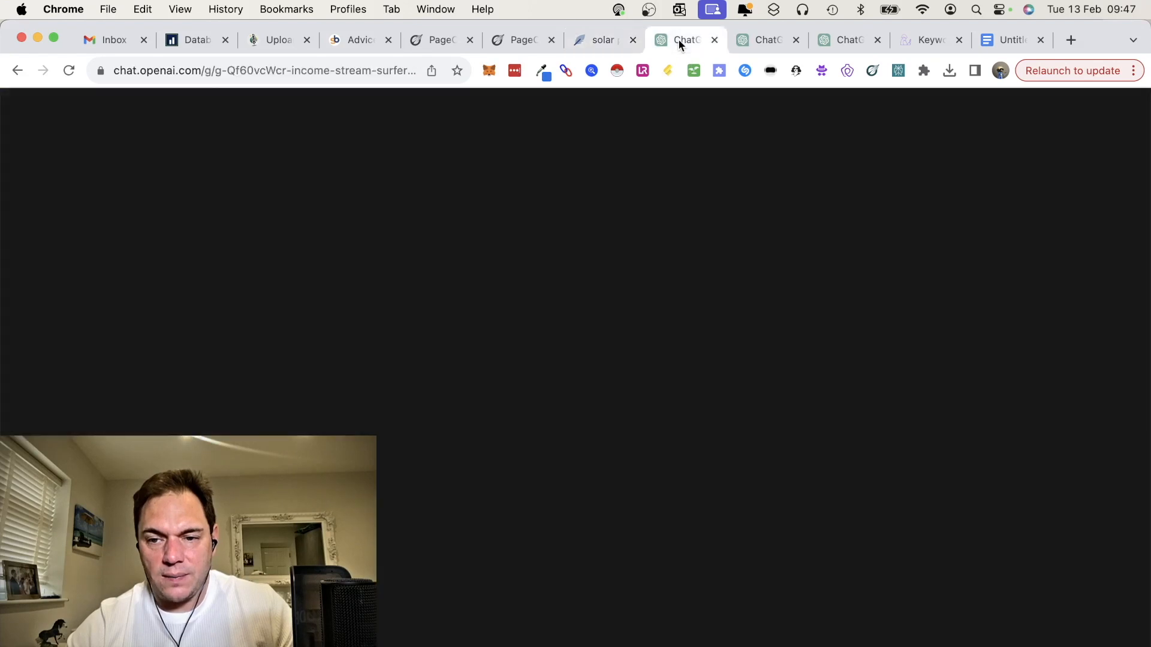
click(996, 39)
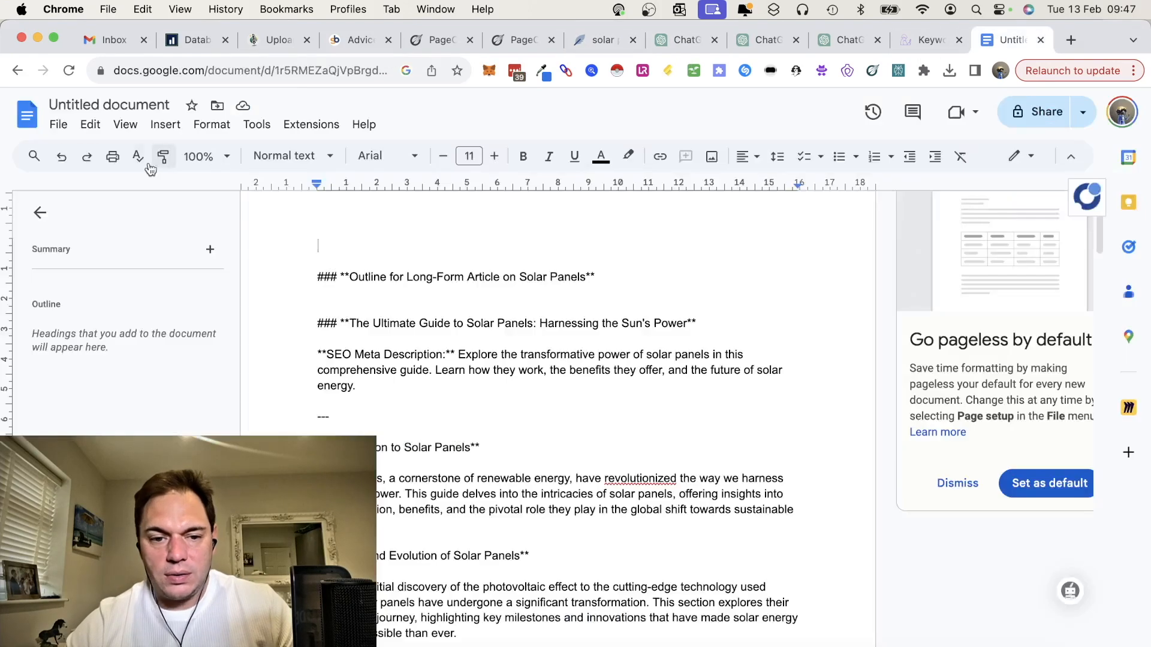
click(58, 127)
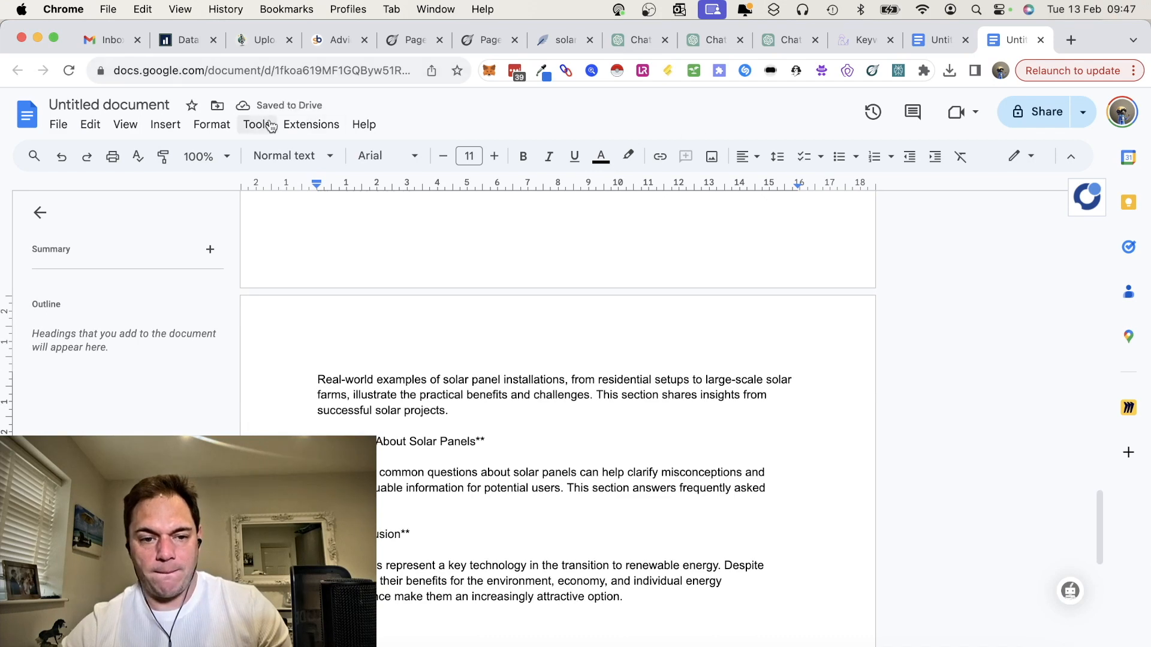
click(275, 124)
click(306, 176)
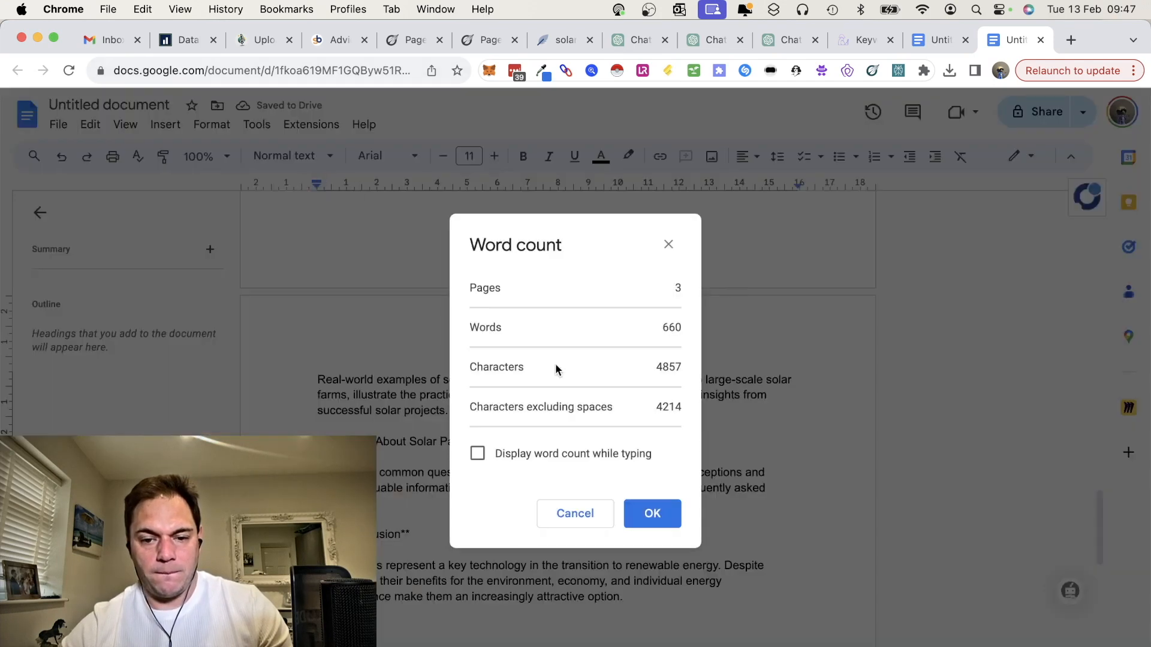
click(668, 244)
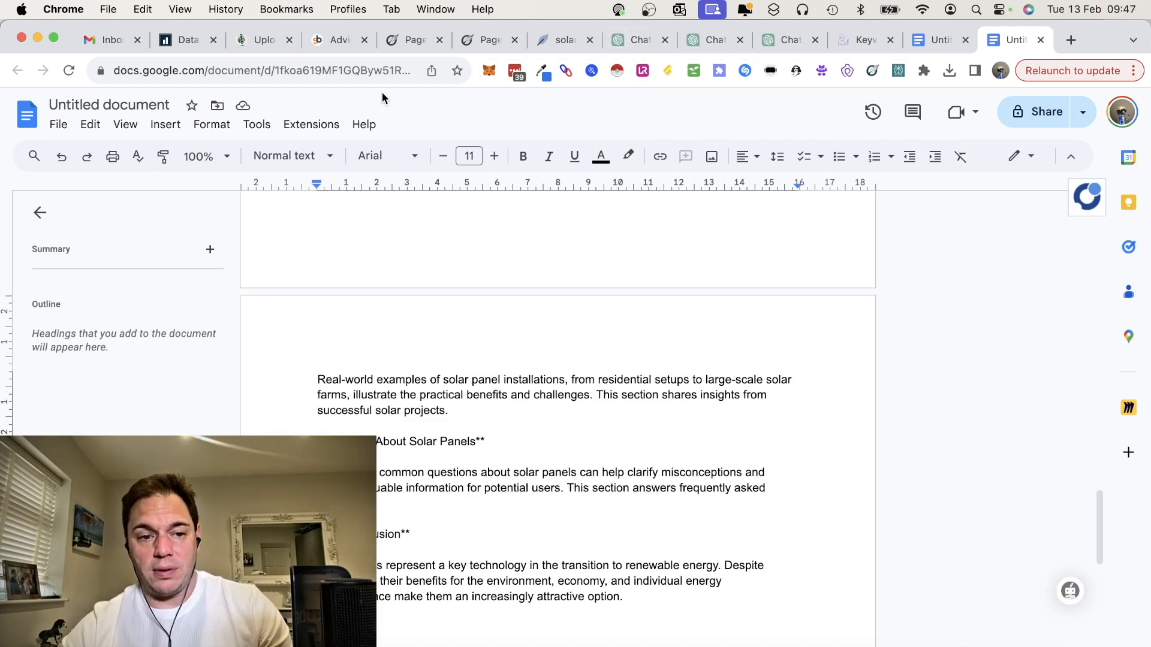
Step: Create a third Google document and paste in the solar article from Income Stream Surfer's SEO Content Writer
click(59, 124)
mouse_move(311, 124)
mouse_move(429, 159)
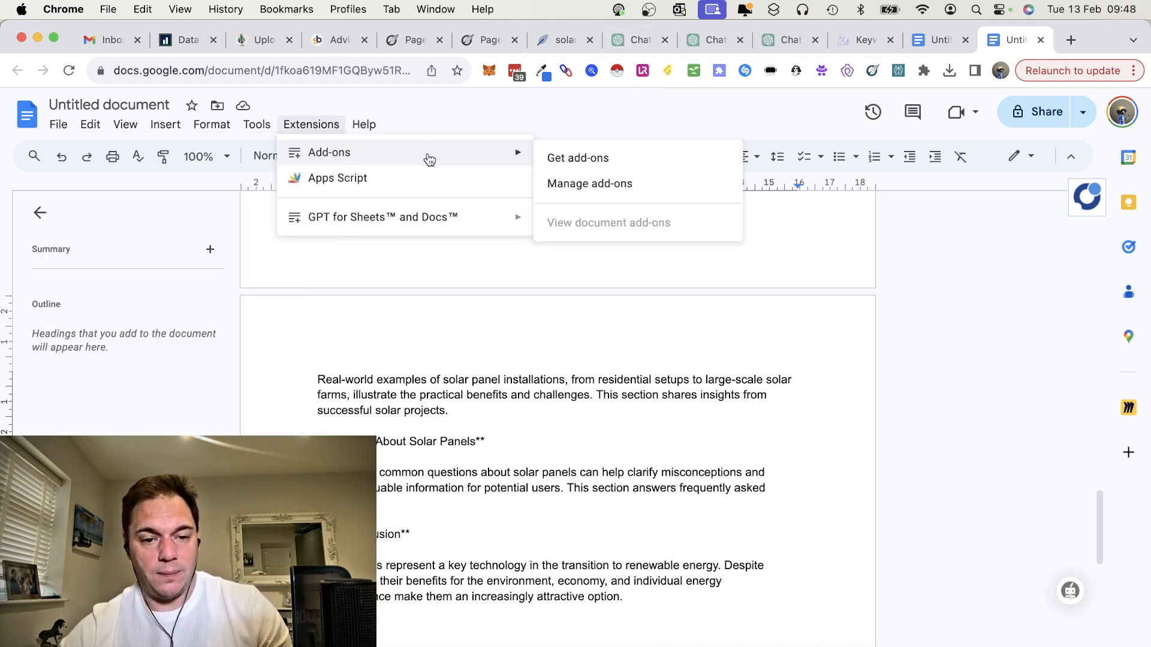
click(636, 40)
scroll(634, 362, down, 15)
scroll(636, 362, up, 5)
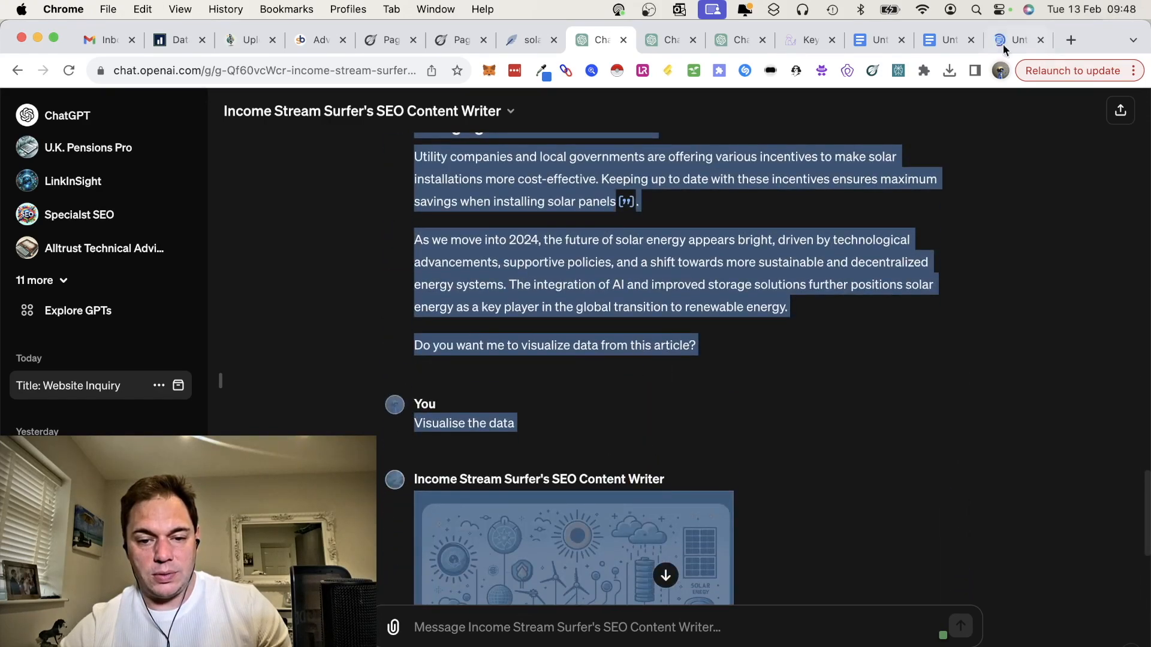
click(1000, 42)
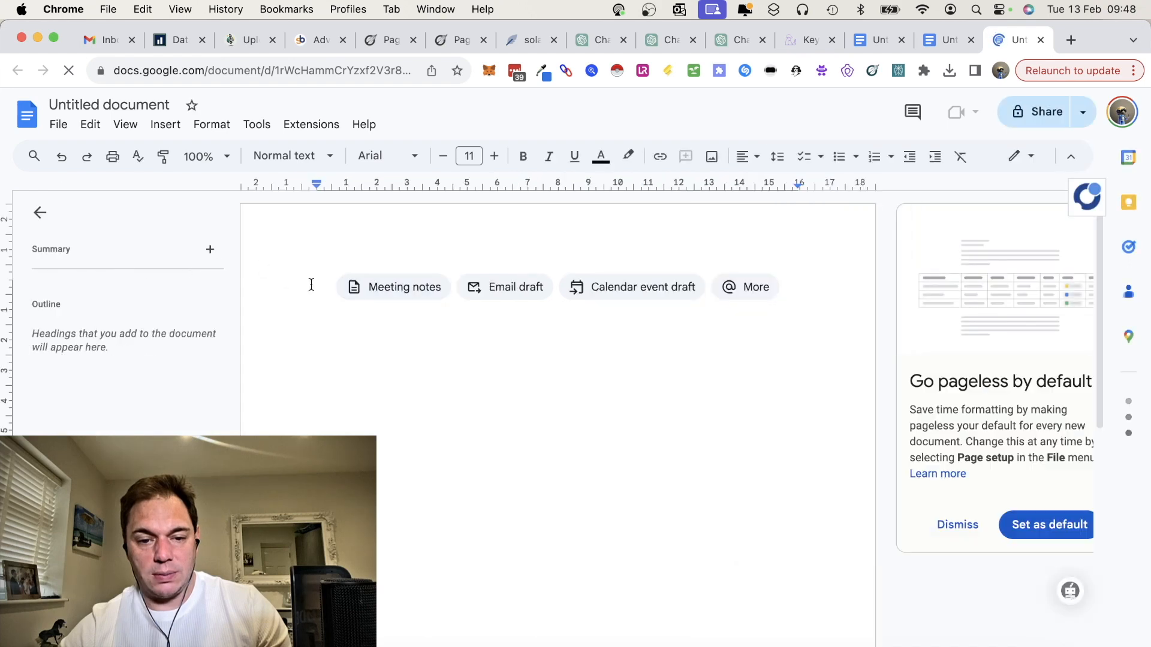
key(cmd+v)
Step: Check the word count of the Income Stream Surfer article in the third document
click(257, 124)
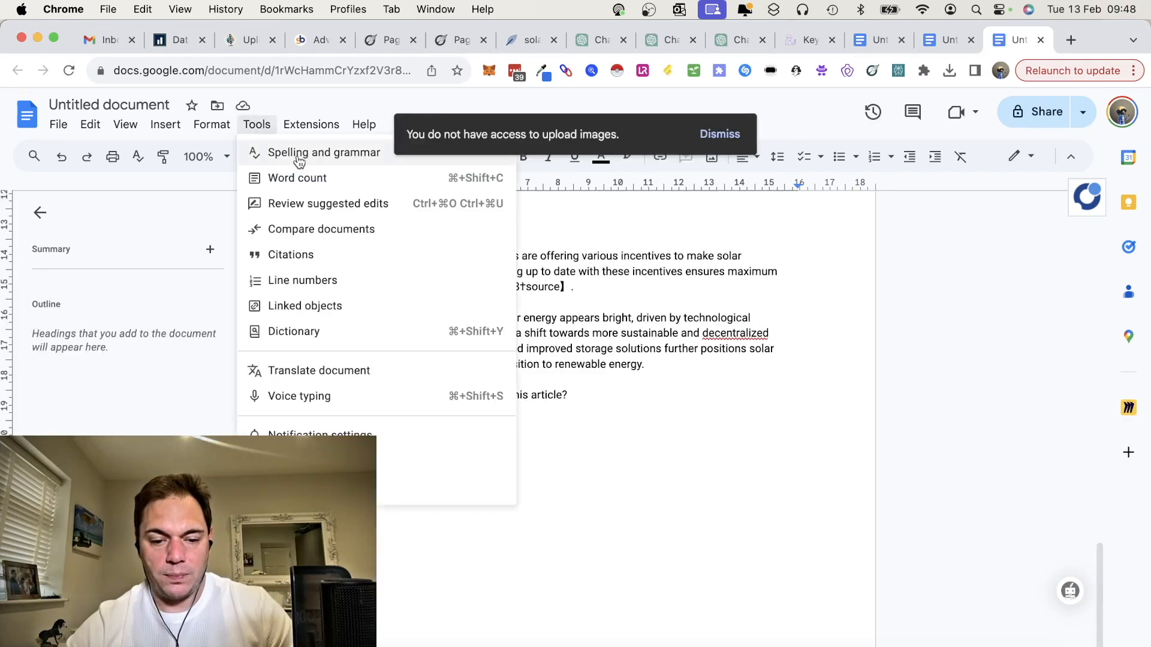
click(295, 178)
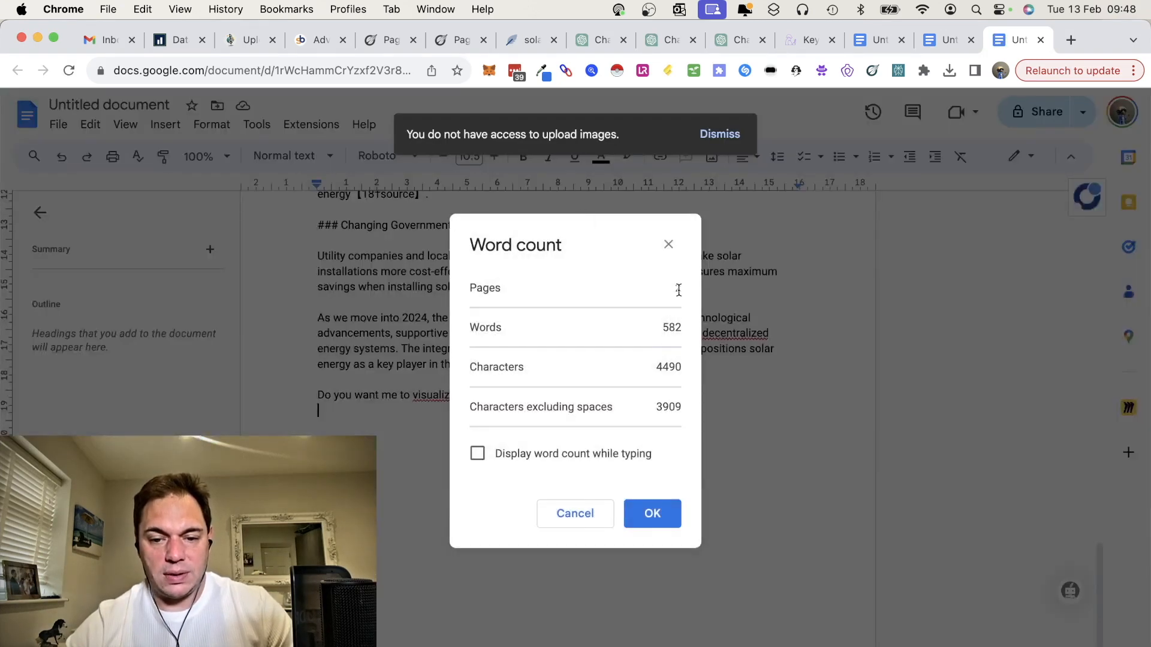
click(668, 244)
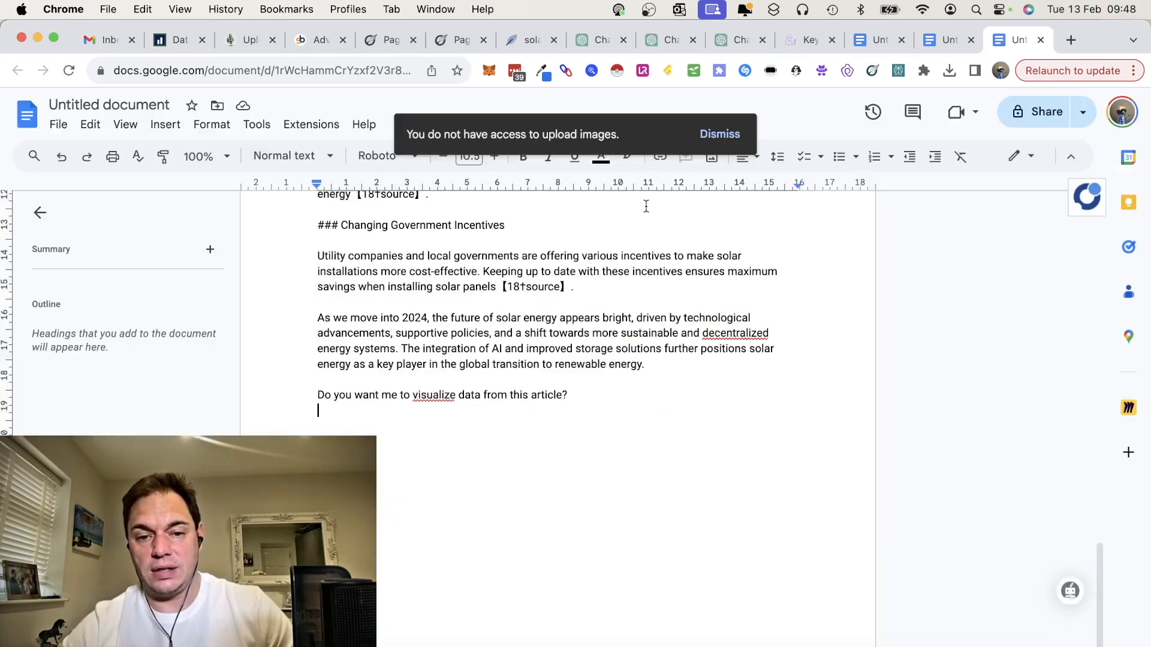
Step: Switch to NeuronWriter and review the solar panels article through its FAQs alongside the FAQ with unused terms settings
click(513, 43)
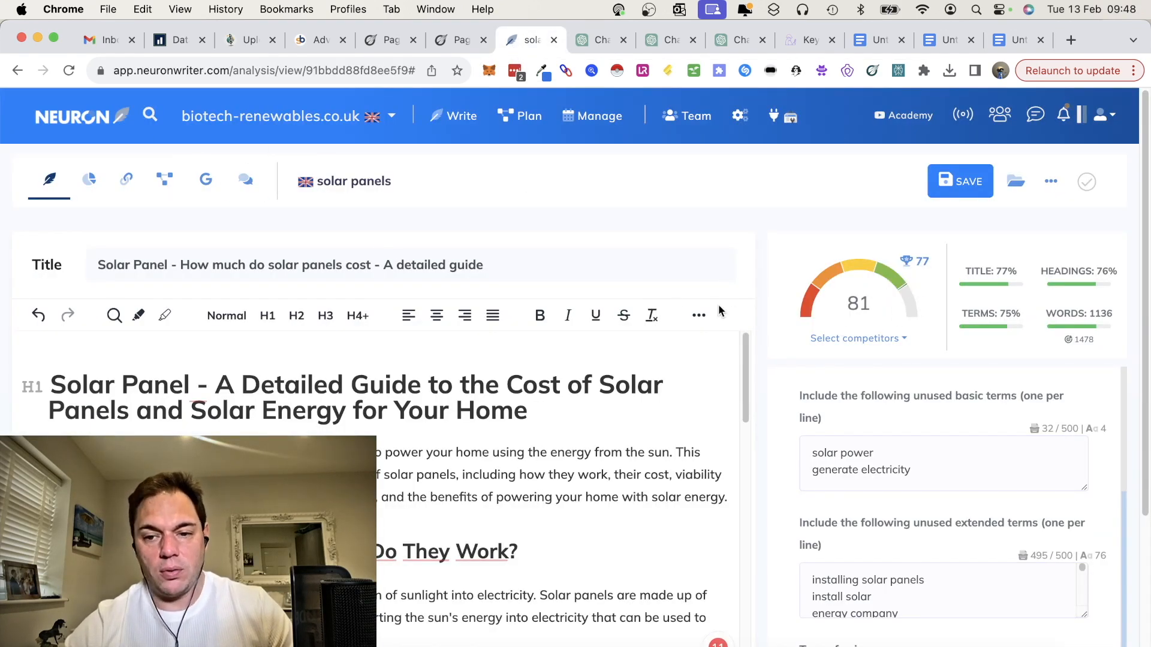
scroll(667, 524, down, 20)
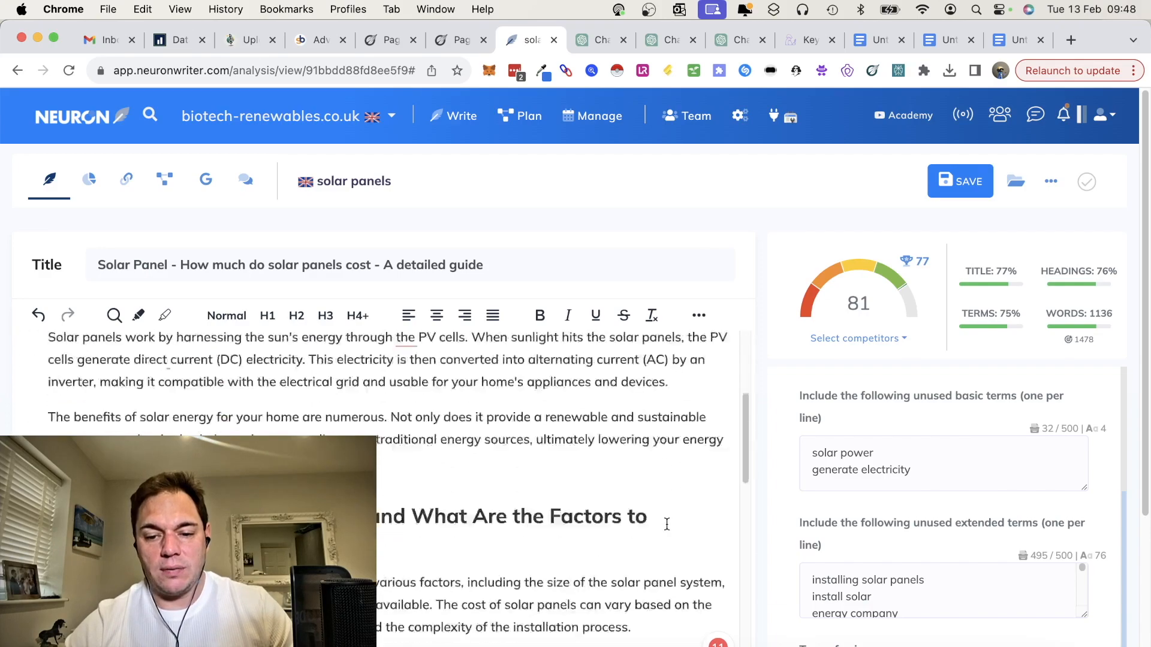
scroll(666, 524, down, 10)
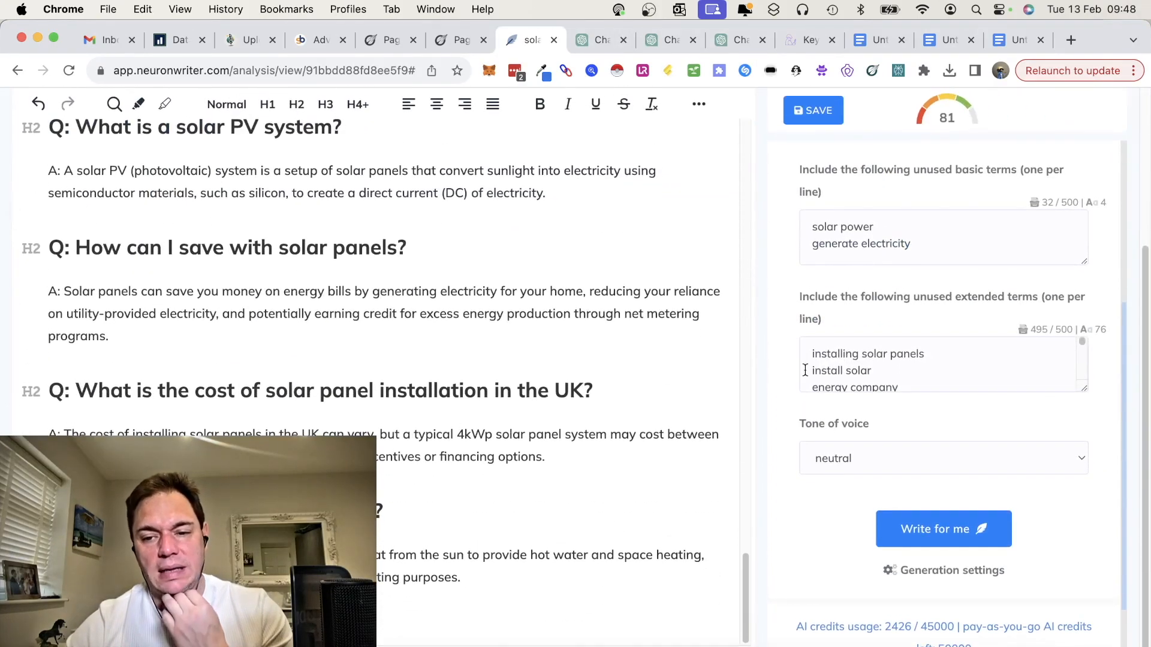
scroll(805, 369, up, 5)
scroll(710, 334, up, 20)
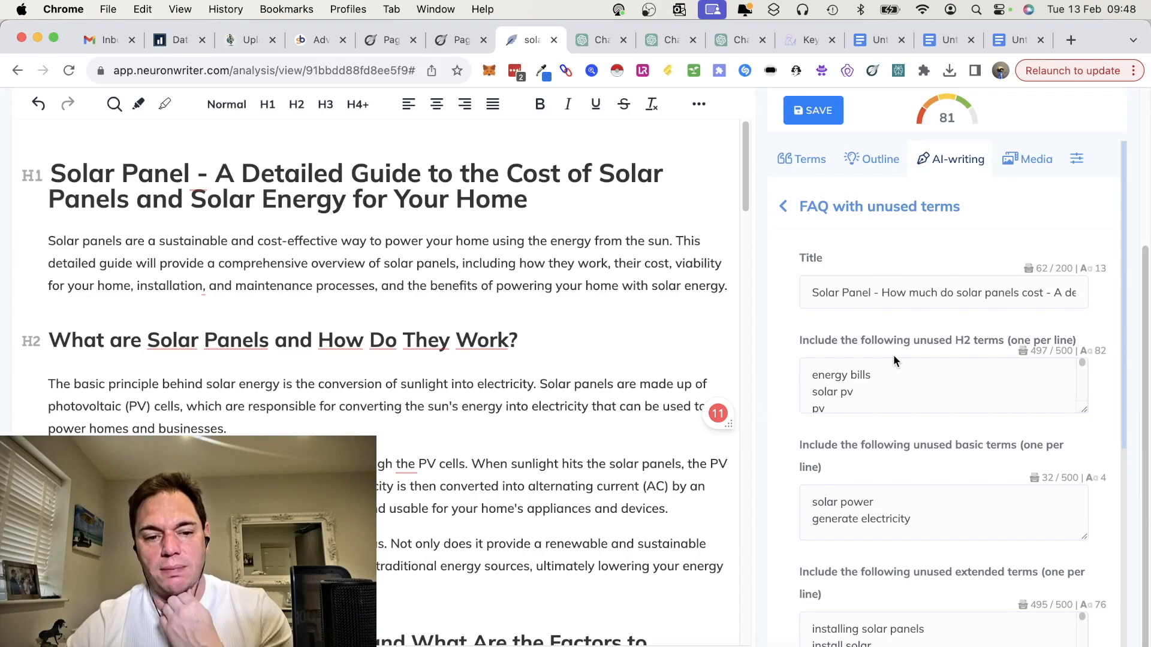
scroll(541, 397, down, 15)
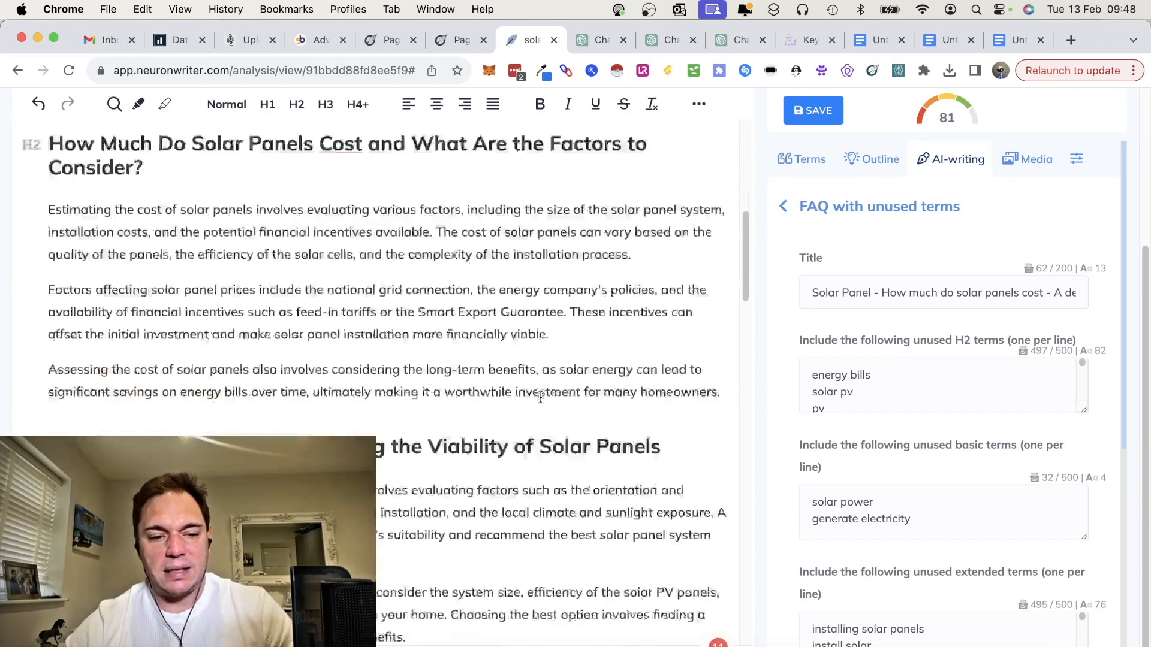
Step: Switch to SEO Copilot AI and open the solar panels report in its content editor
scroll(541, 397, down, 2)
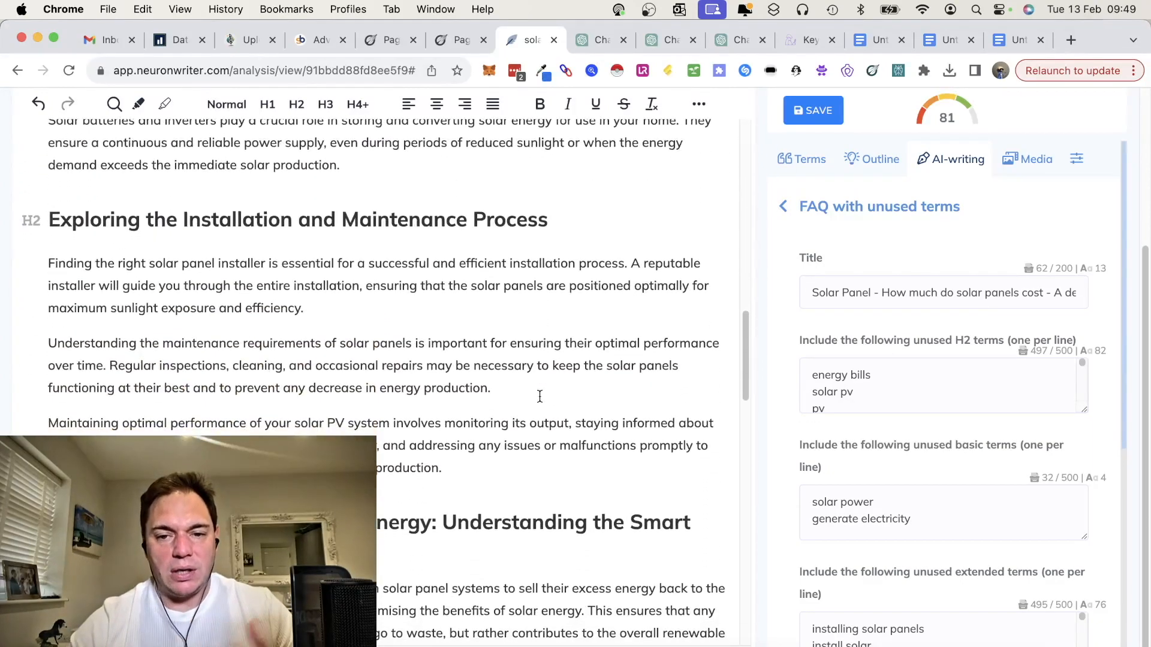
click(792, 41)
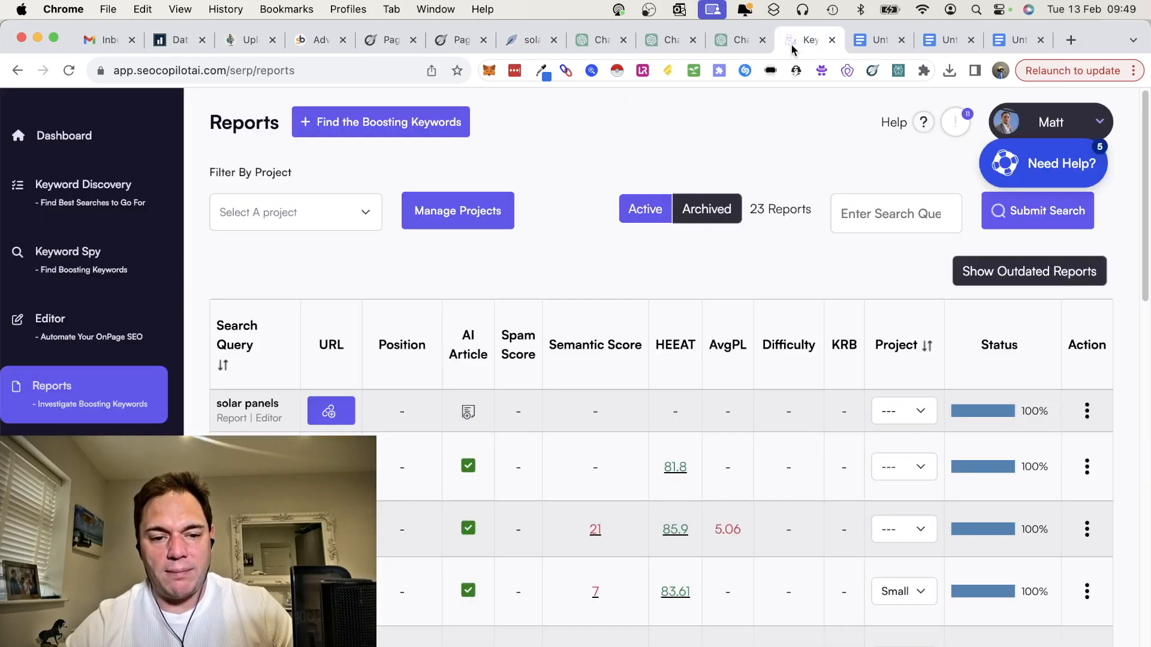
click(1088, 412)
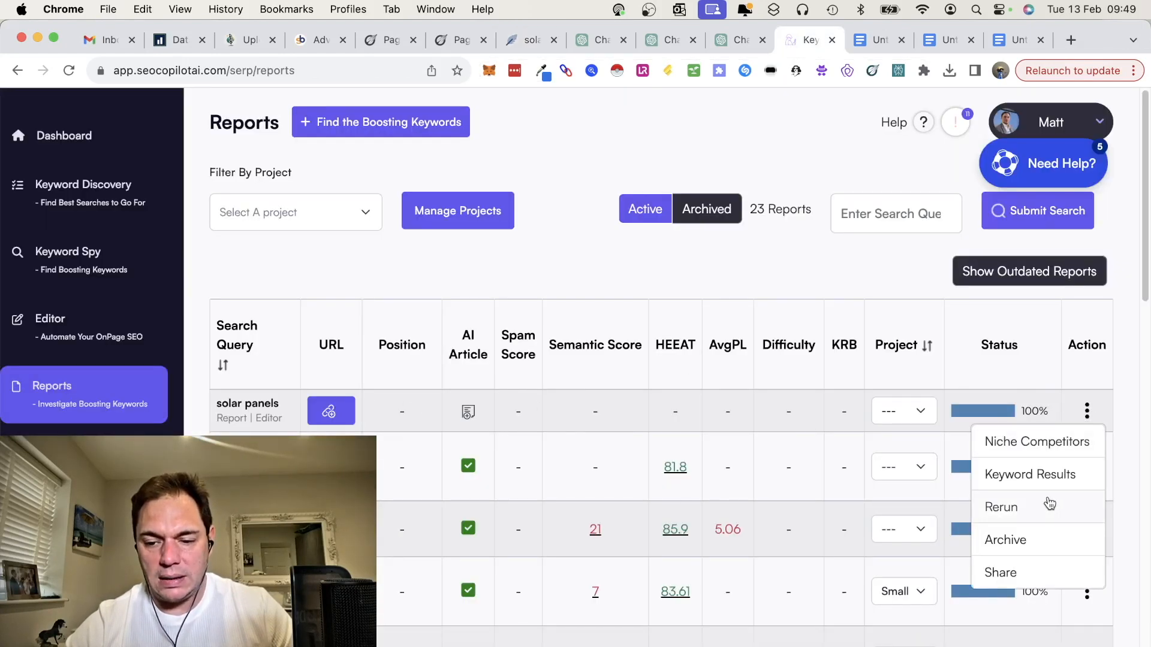
click(247, 408)
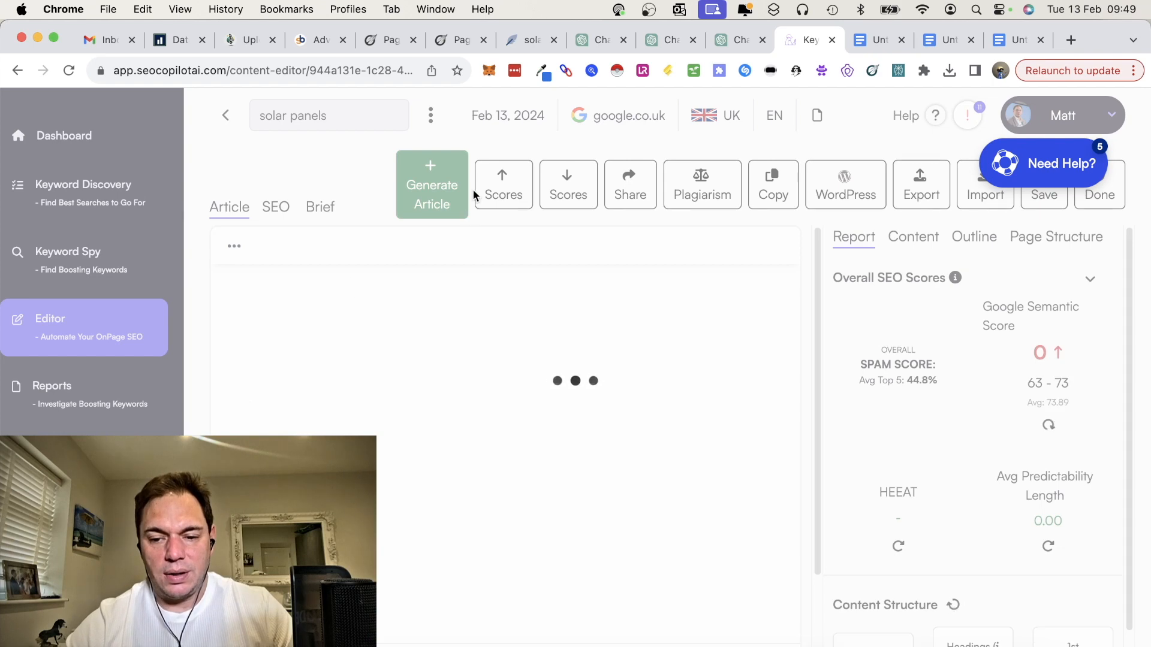
Step: Begin a High-Quality Article generation with Biotech Renewables as the author and role
click(422, 191)
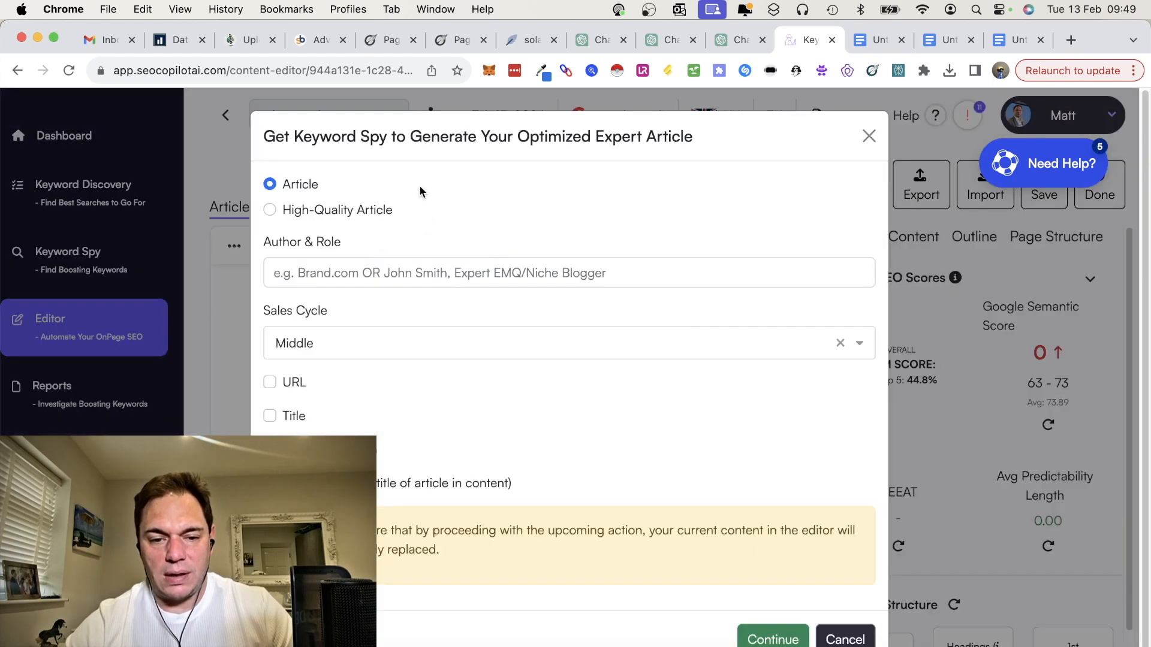
click(270, 210)
click(331, 273)
text(B)
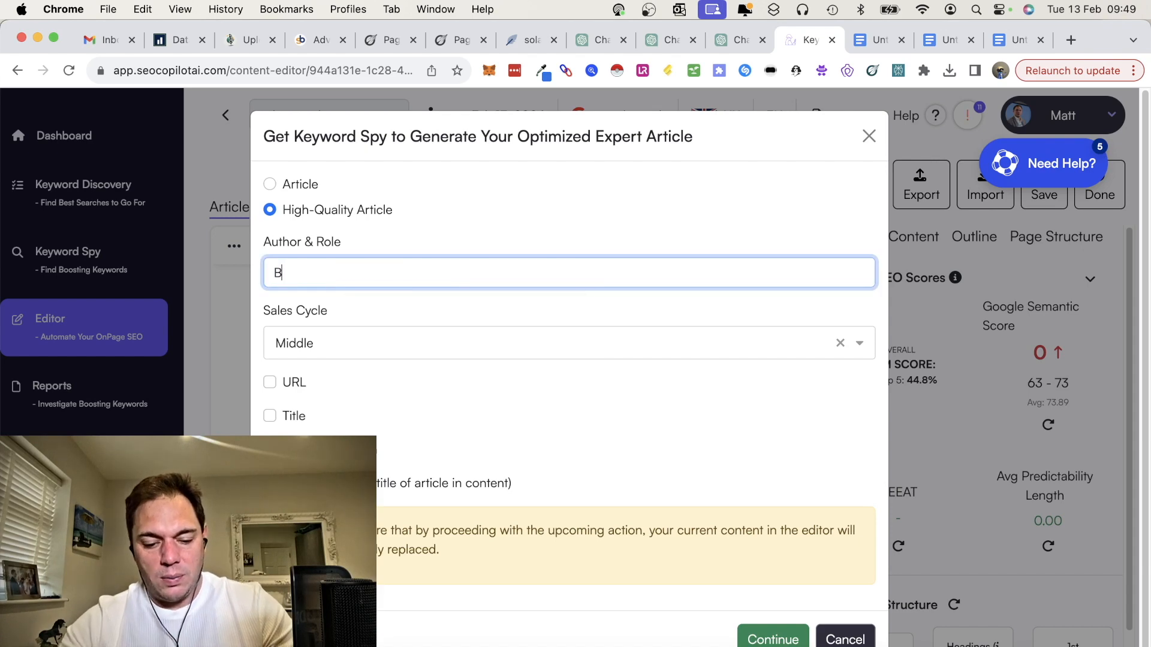
text(iotech Renewables)
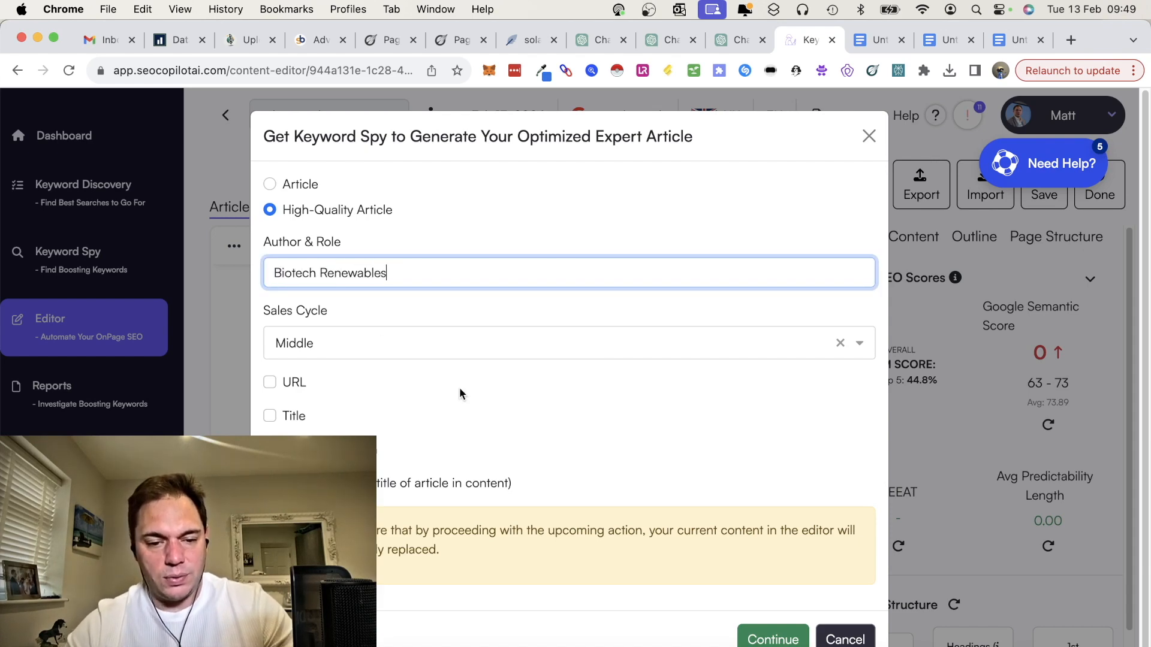
Step: Set the sales cycle to Top, include the URL, title and meta description, and start generating the article
click(453, 352)
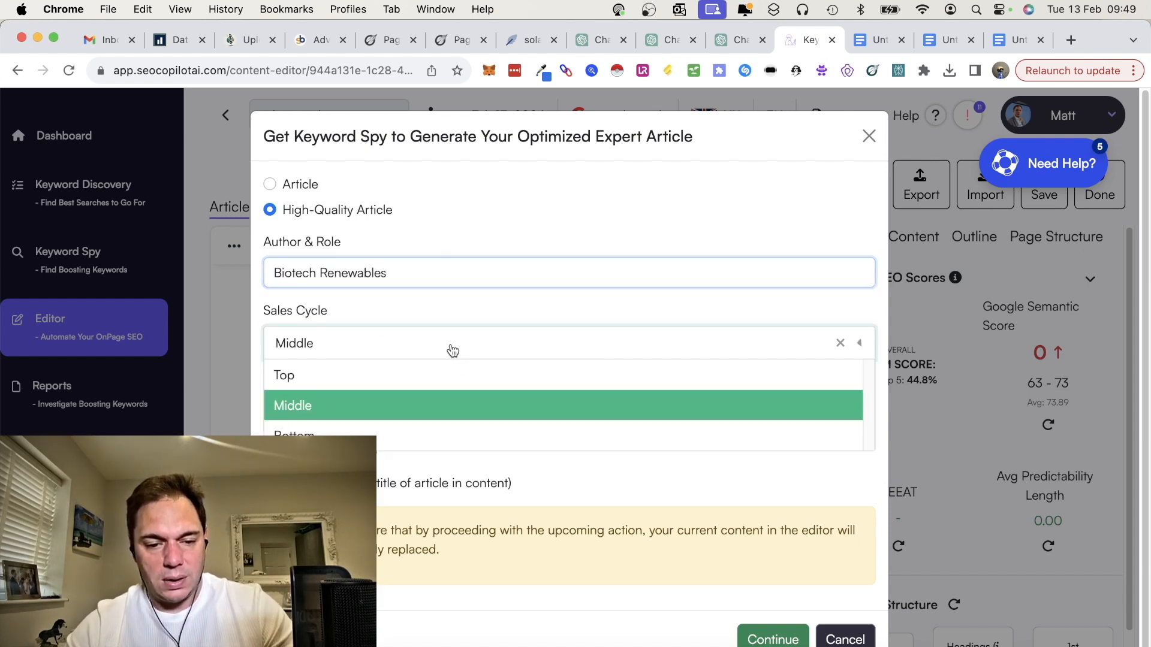
click(425, 384)
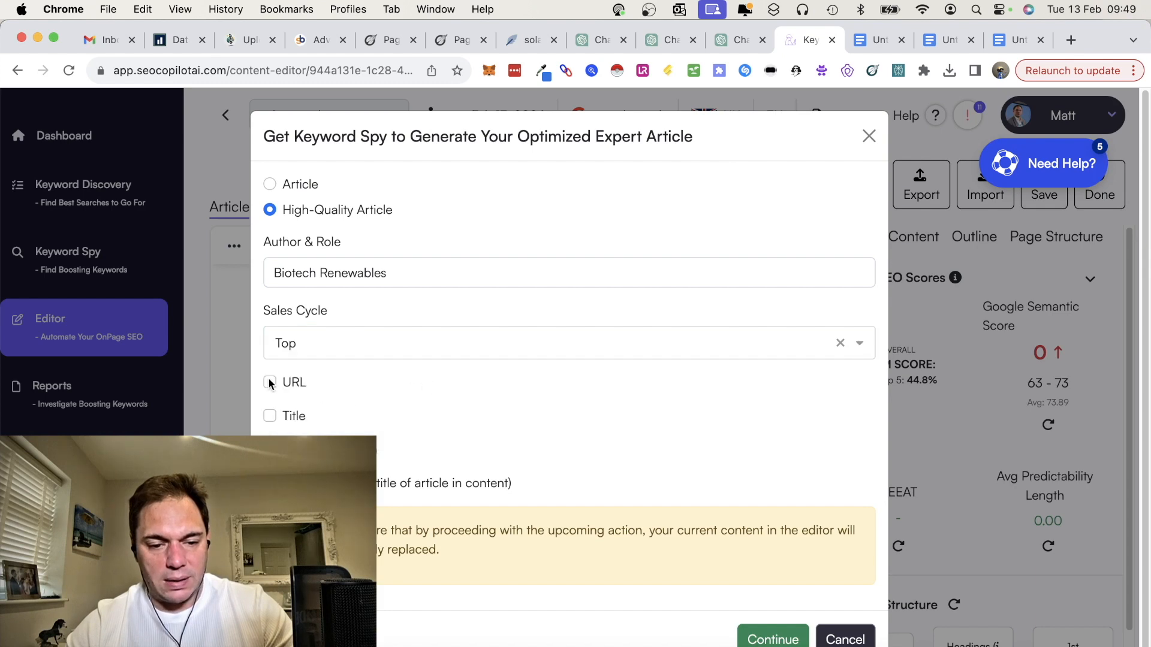
click(270, 418)
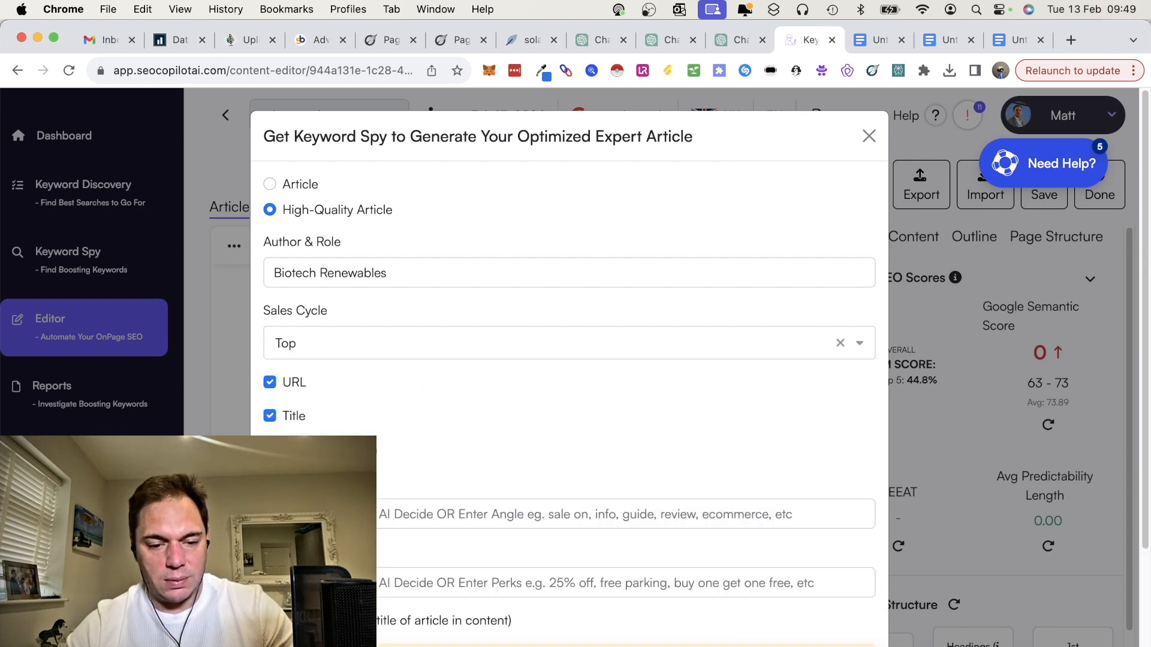
scroll(570, 360, down, 5)
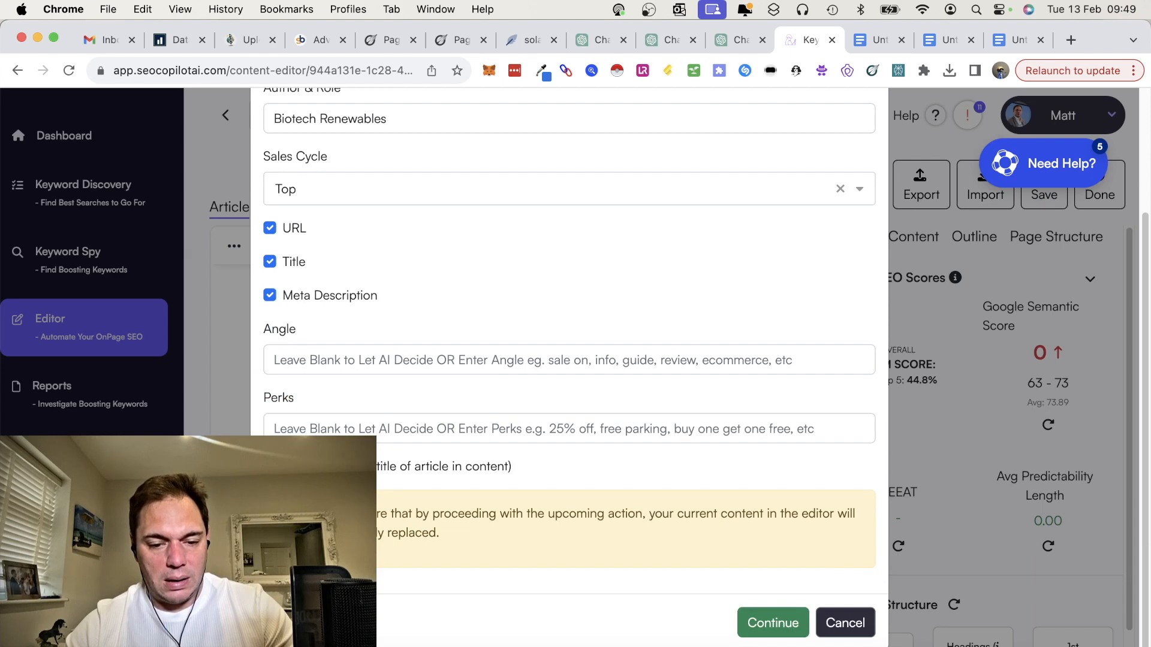
click(773, 621)
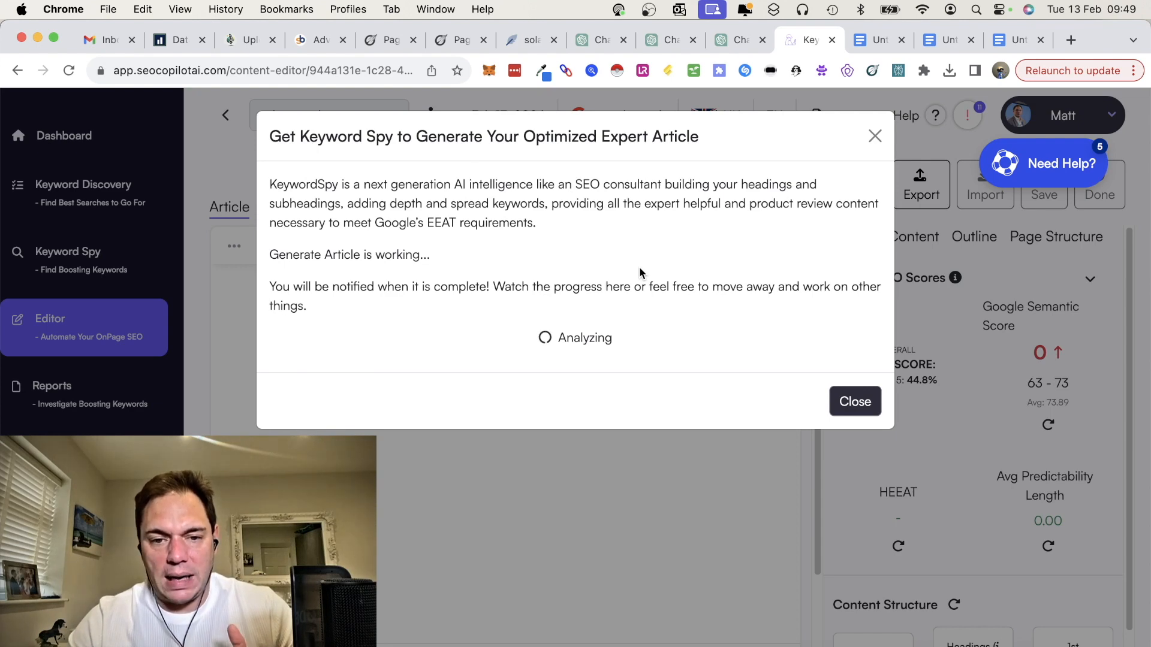
Step: Switch to PageOptimizer Pro's AI Writer and review the solar panels article's table of contents, introduction and first sections
click(528, 40)
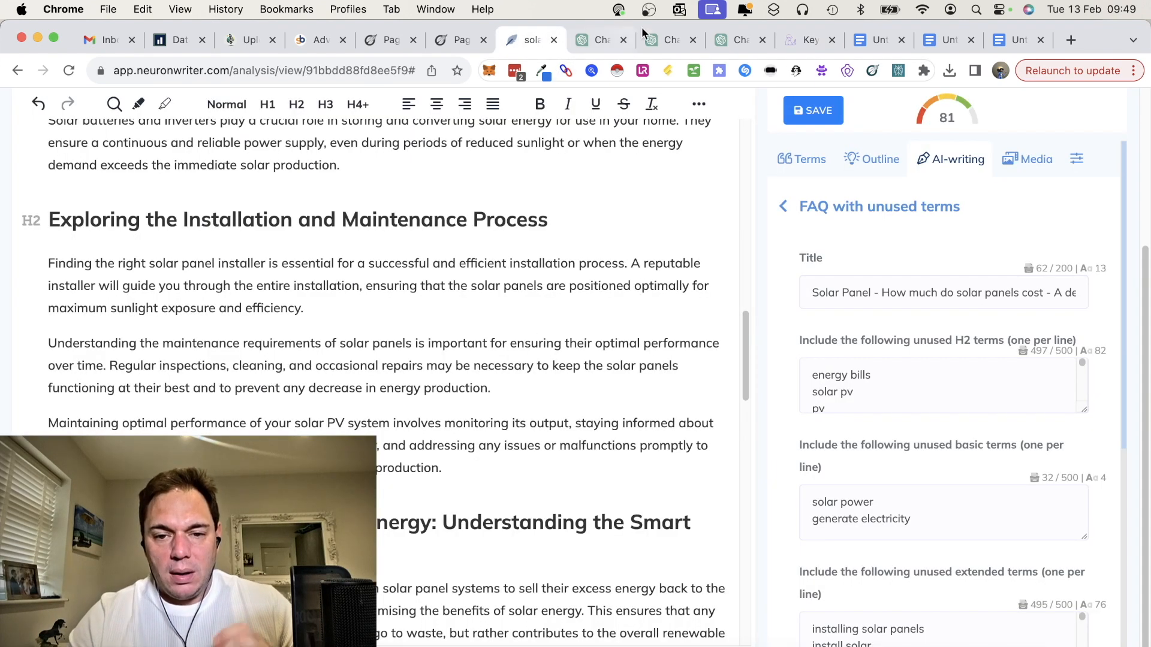
click(387, 40)
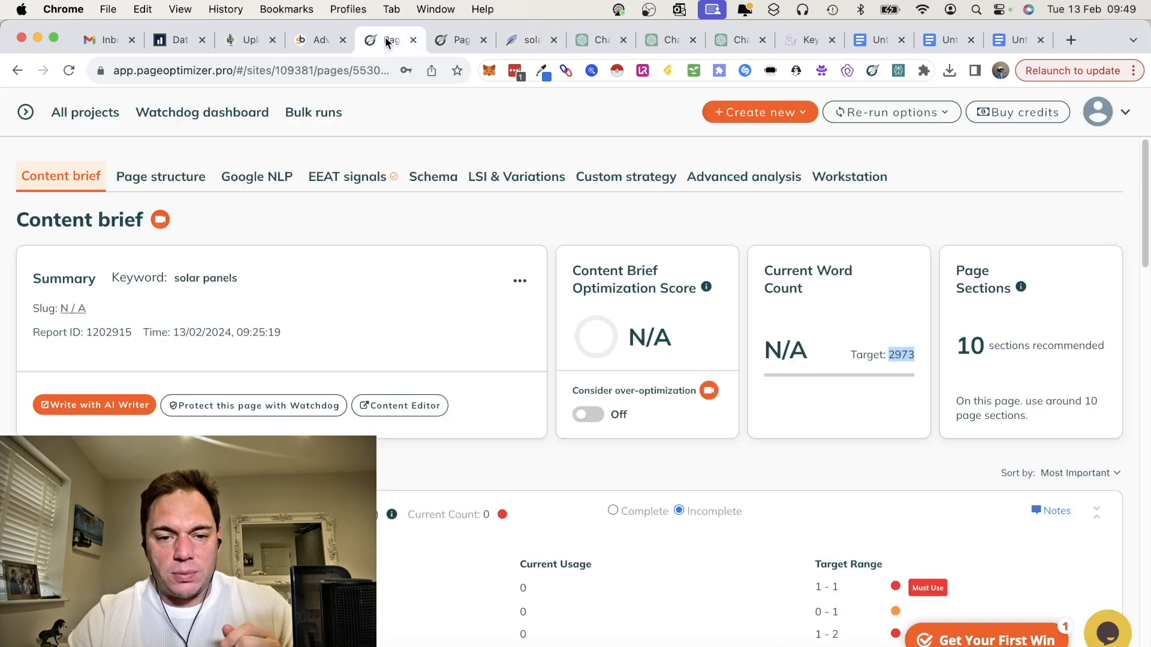
click(451, 40)
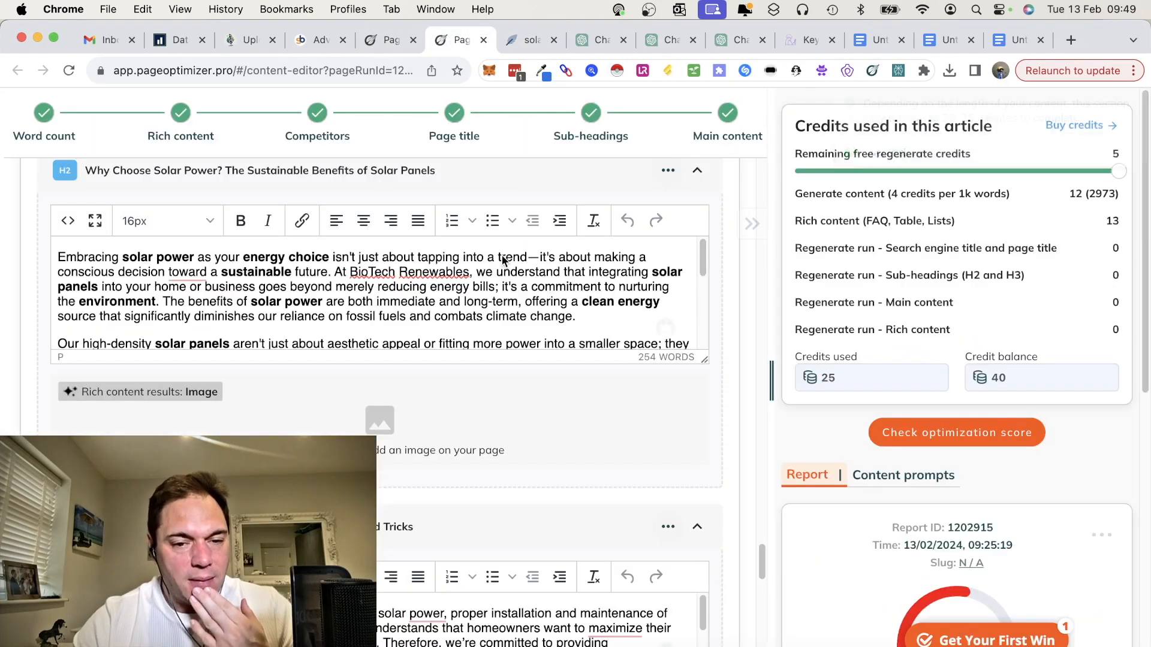
scroll(611, 363, up, 15)
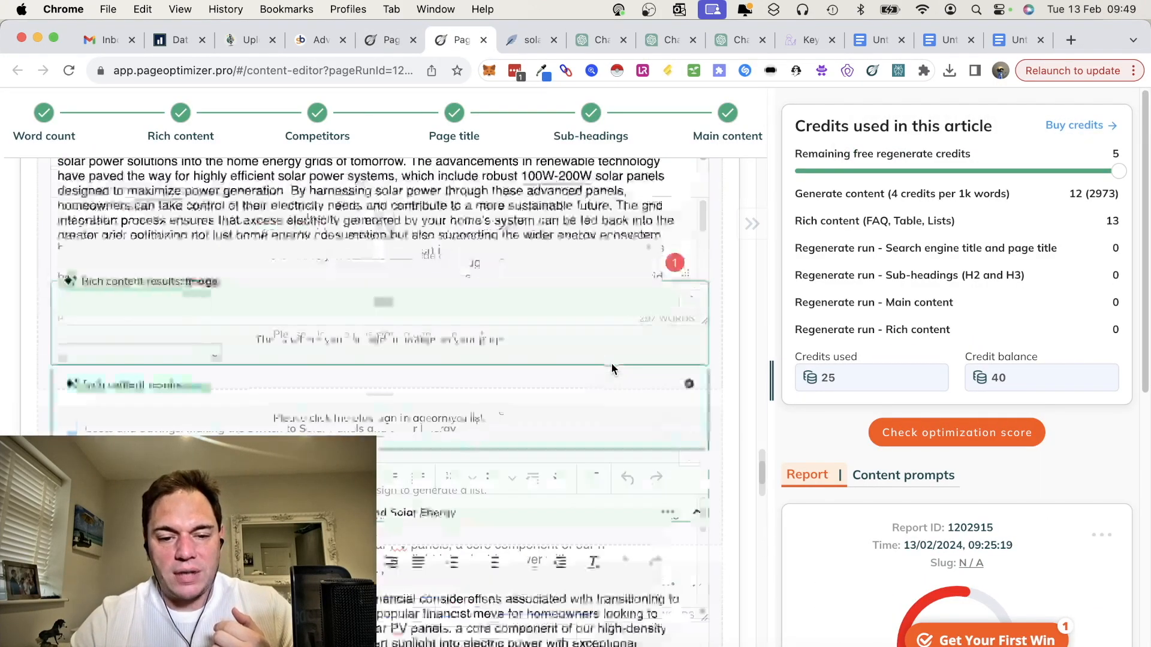
scroll(611, 369, up, 5)
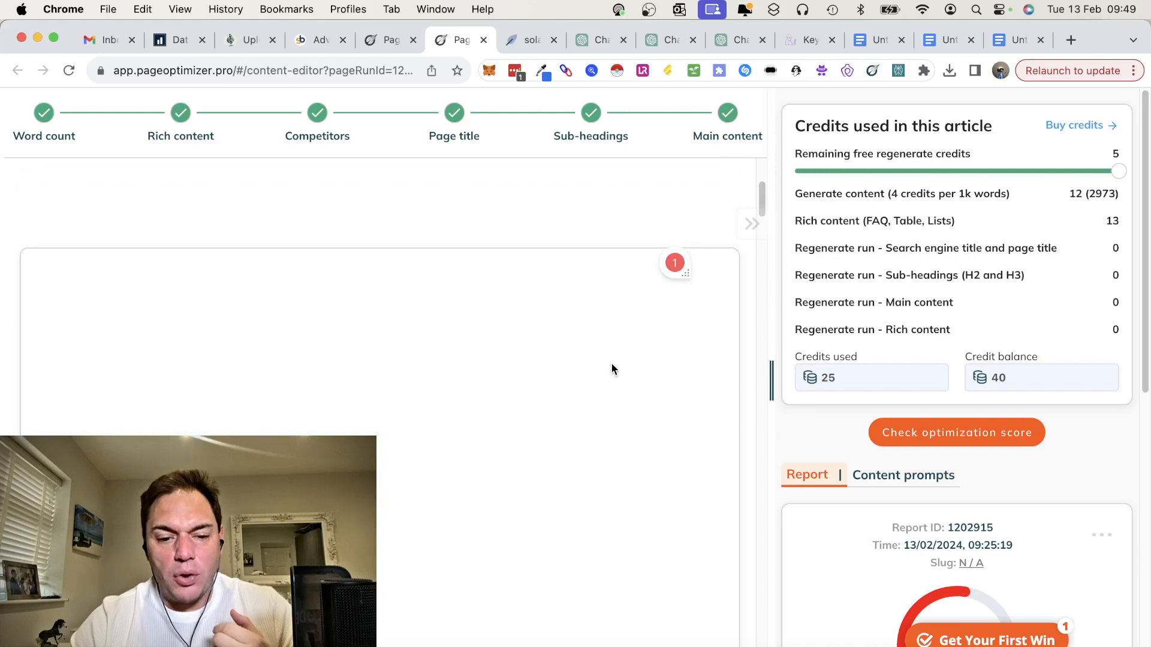
scroll(612, 366, down, 10)
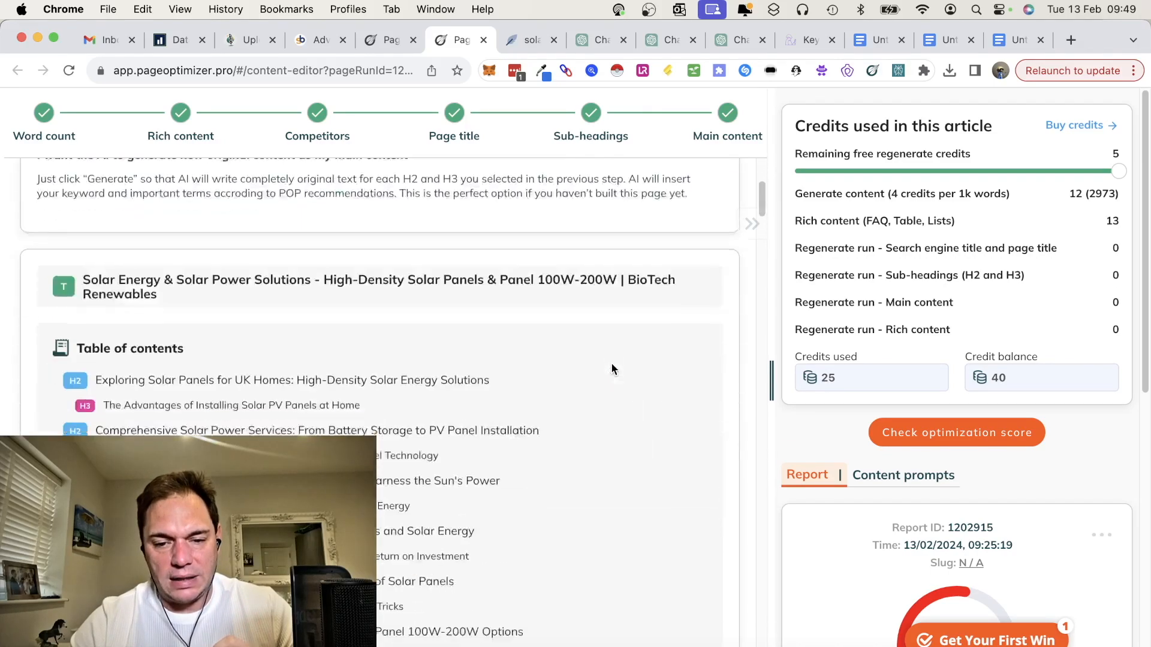
scroll(610, 362, down, 5)
scroll(611, 362, up, 1)
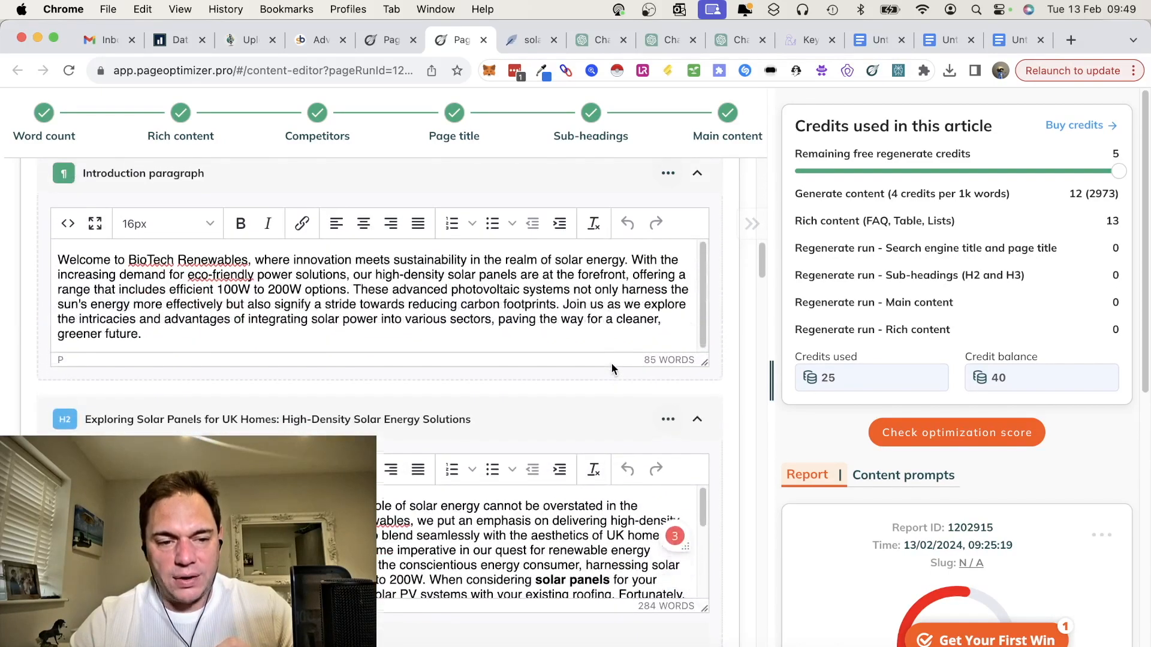
scroll(385, 350, down, 5)
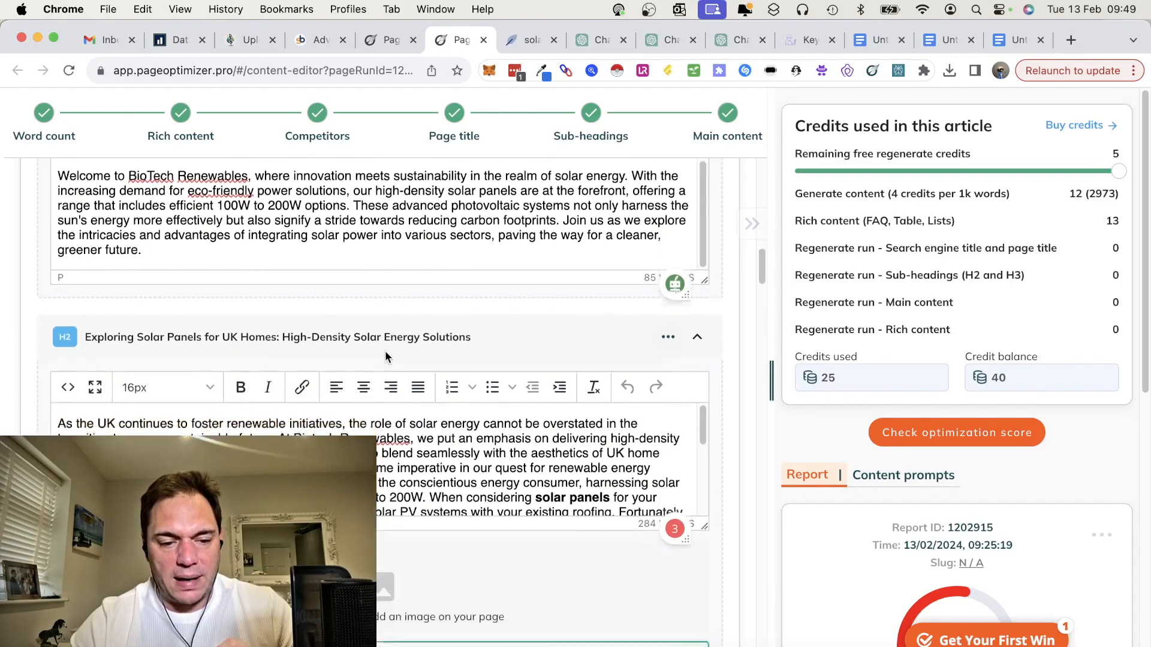
scroll(385, 351, down, 8)
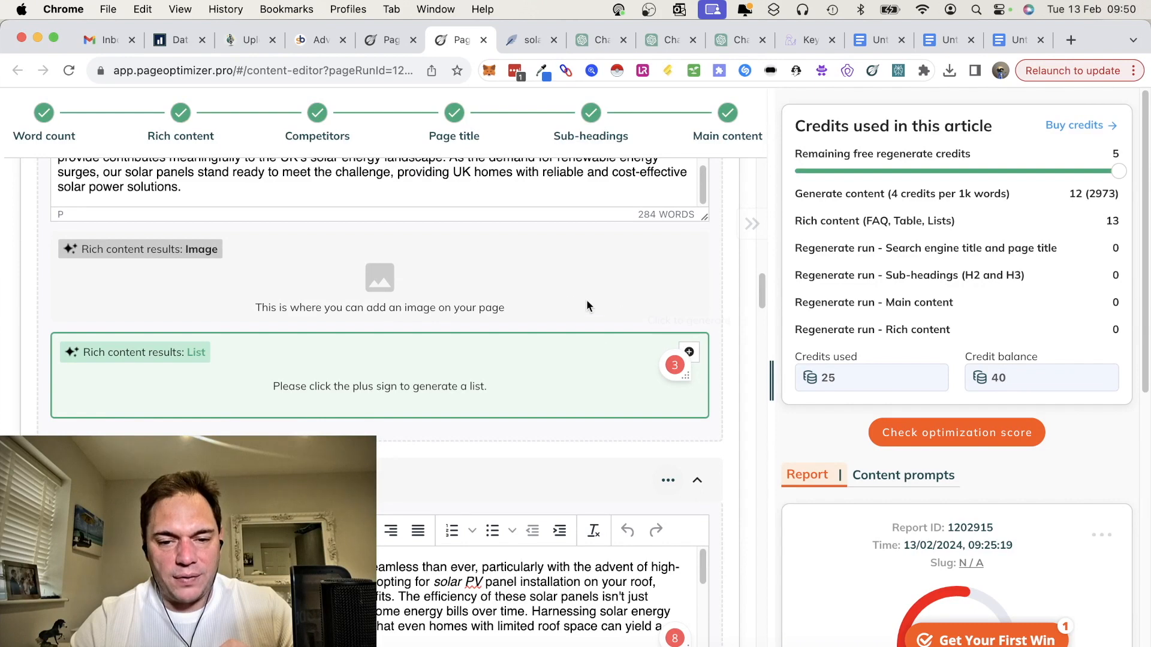
scroll(587, 306, up, 10)
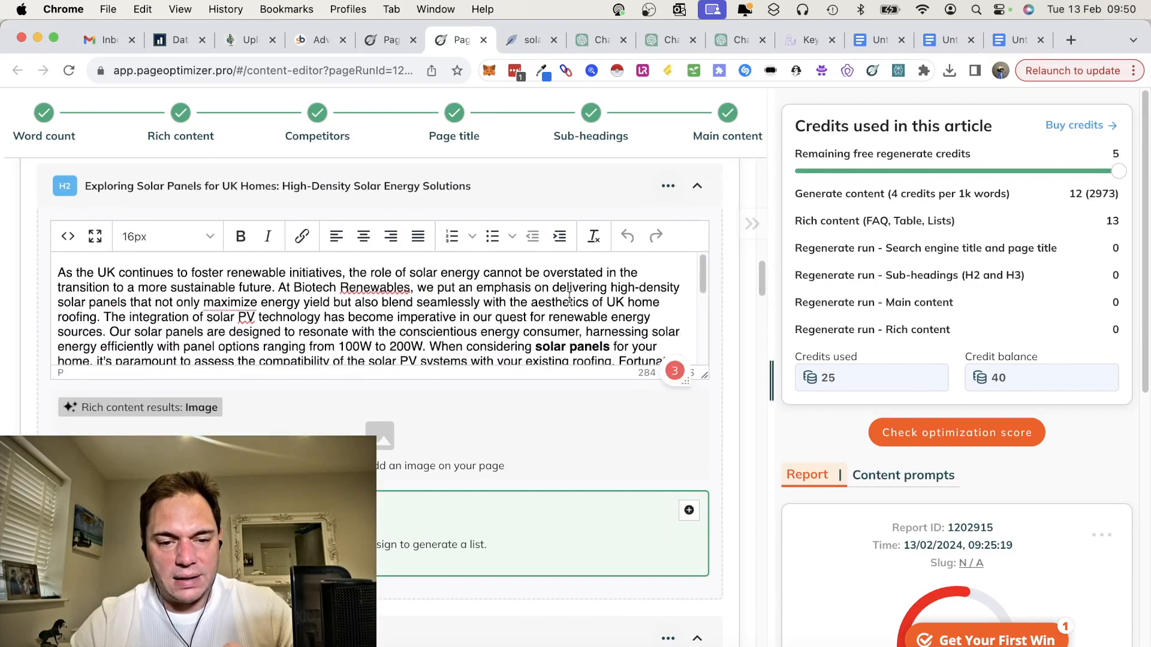
scroll(570, 297, up, 3)
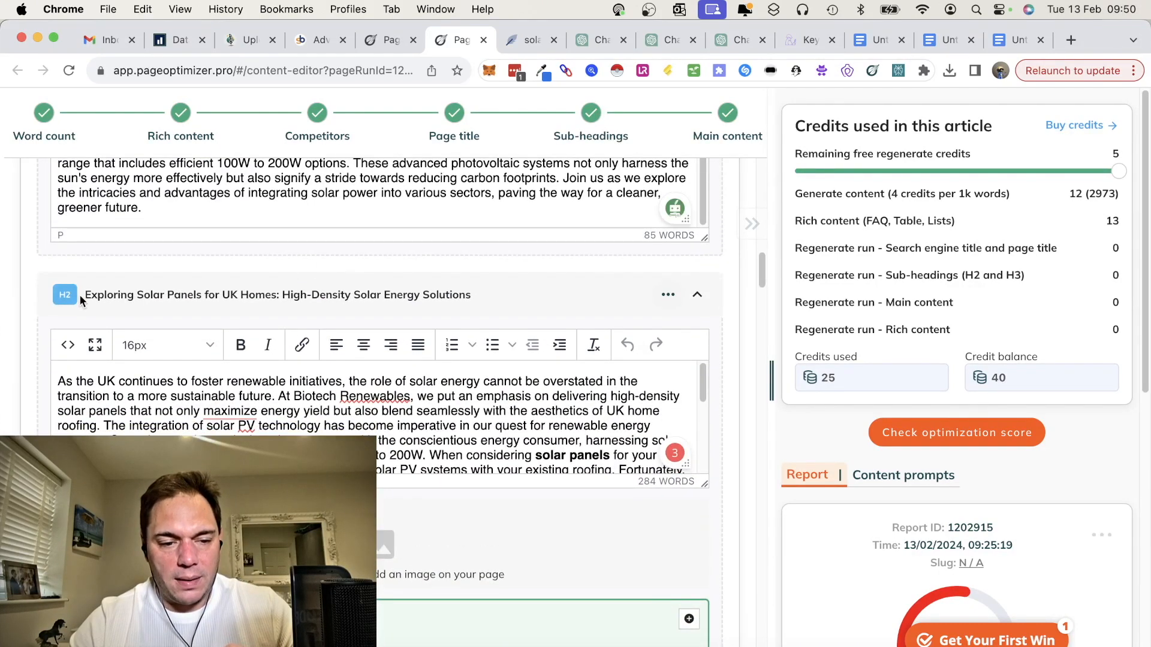
Step: Generate a rich-content list for the first H2 section using its heading text "Exploring Solar Panels for UK Homes" as the prompt
drag(82, 295, 277, 292)
key(super+c)
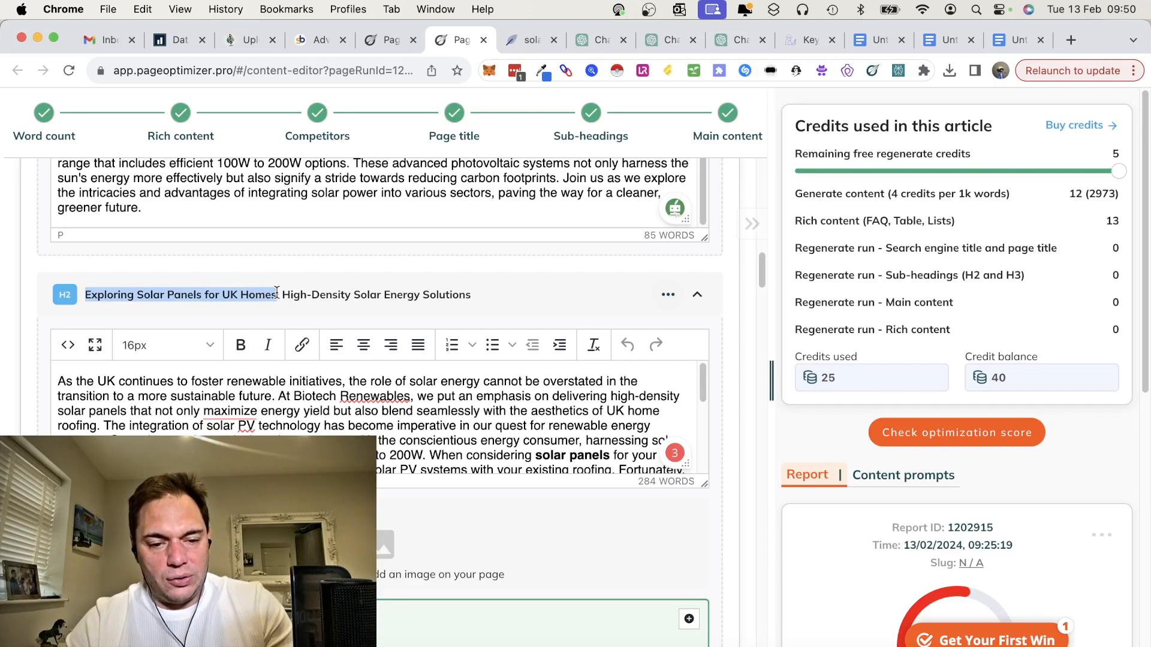
scroll(543, 400, down, 3)
scroll(543, 400, up, 4)
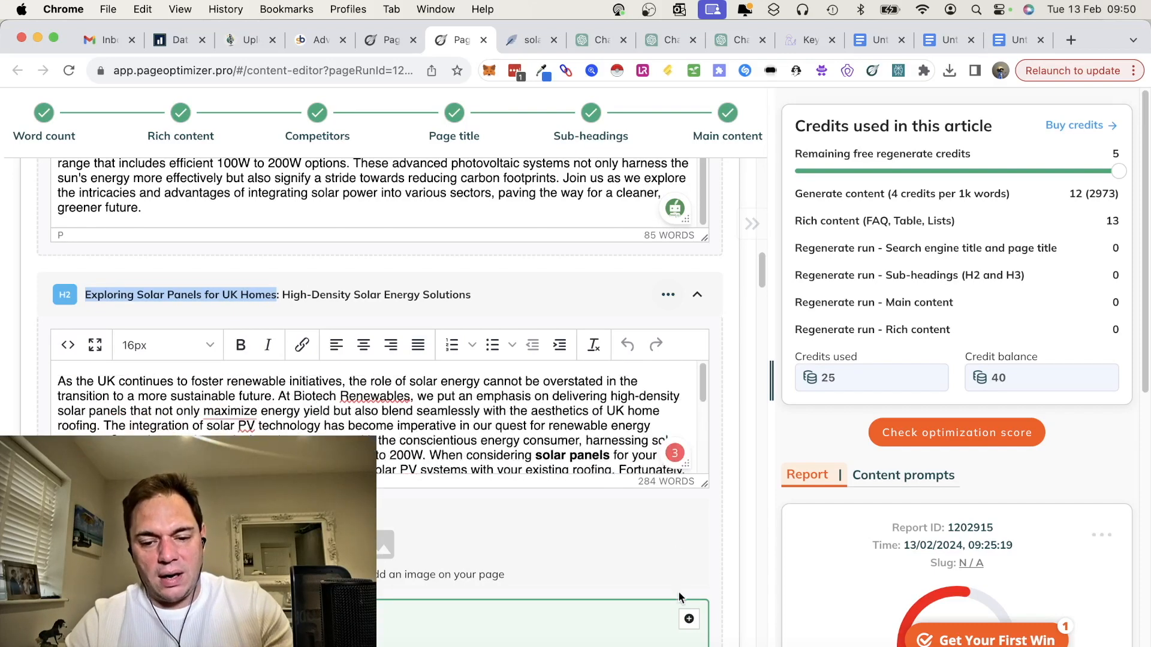
click(689, 619)
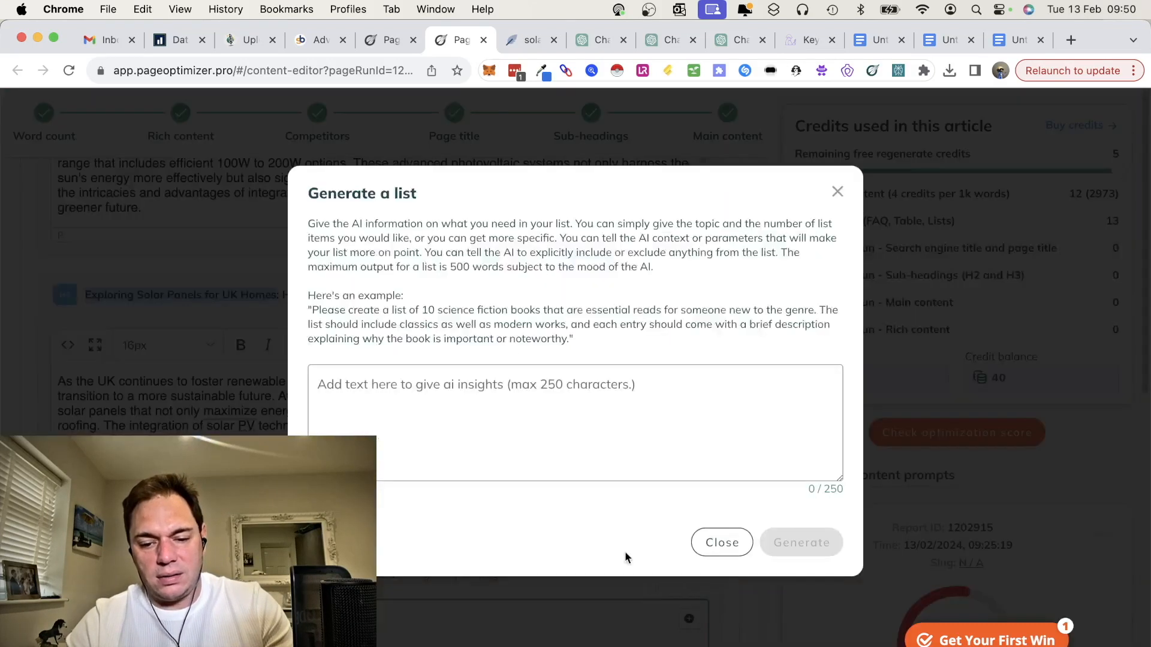
click(502, 382)
key(super+v)
click(801, 537)
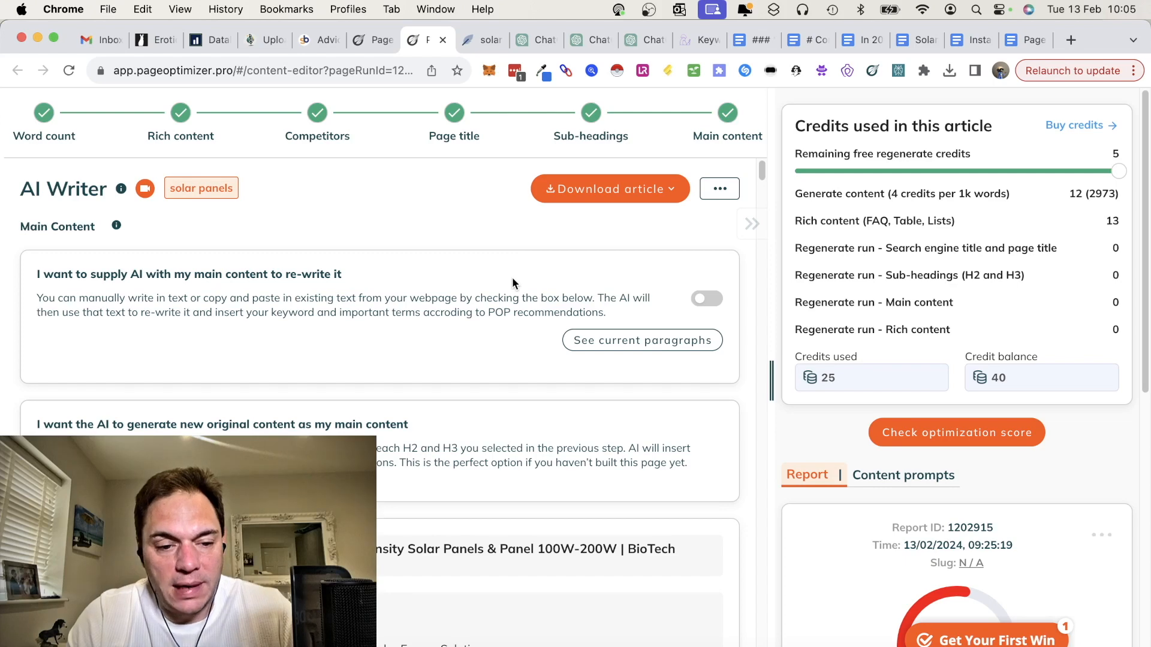
Step: Review the AI Writer article's title, table of contents, meta description and introduction paragraph
scroll(512, 278, down, 5)
scroll(512, 282, down, 4)
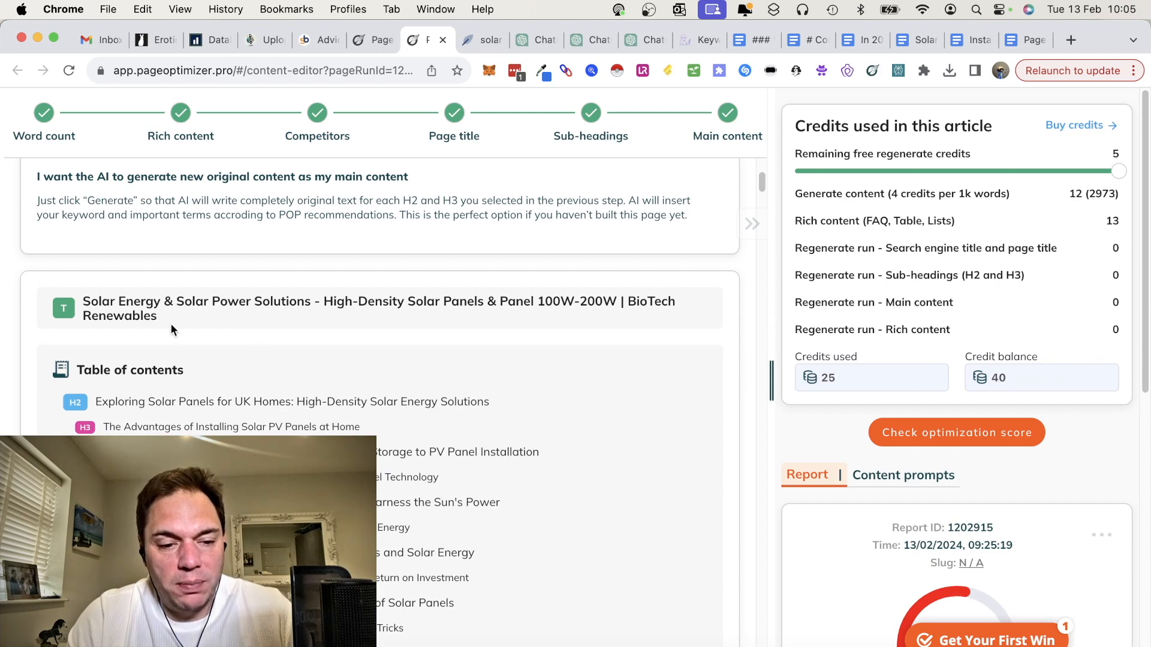
scroll(311, 371, down, 10)
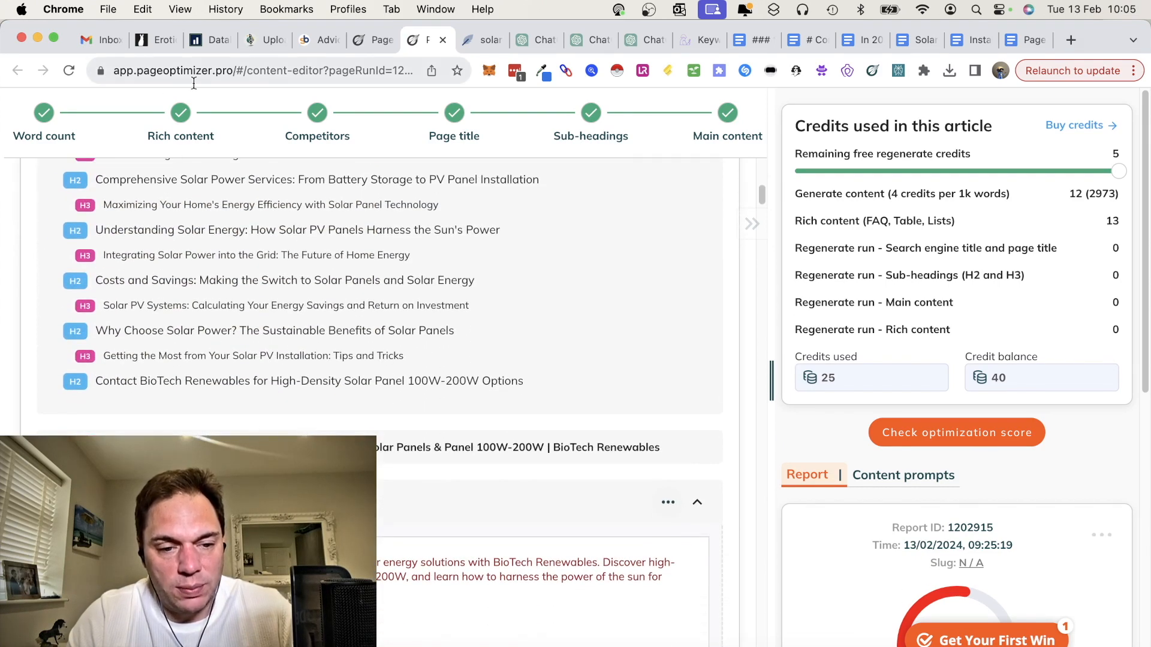
scroll(314, 410, down, 3)
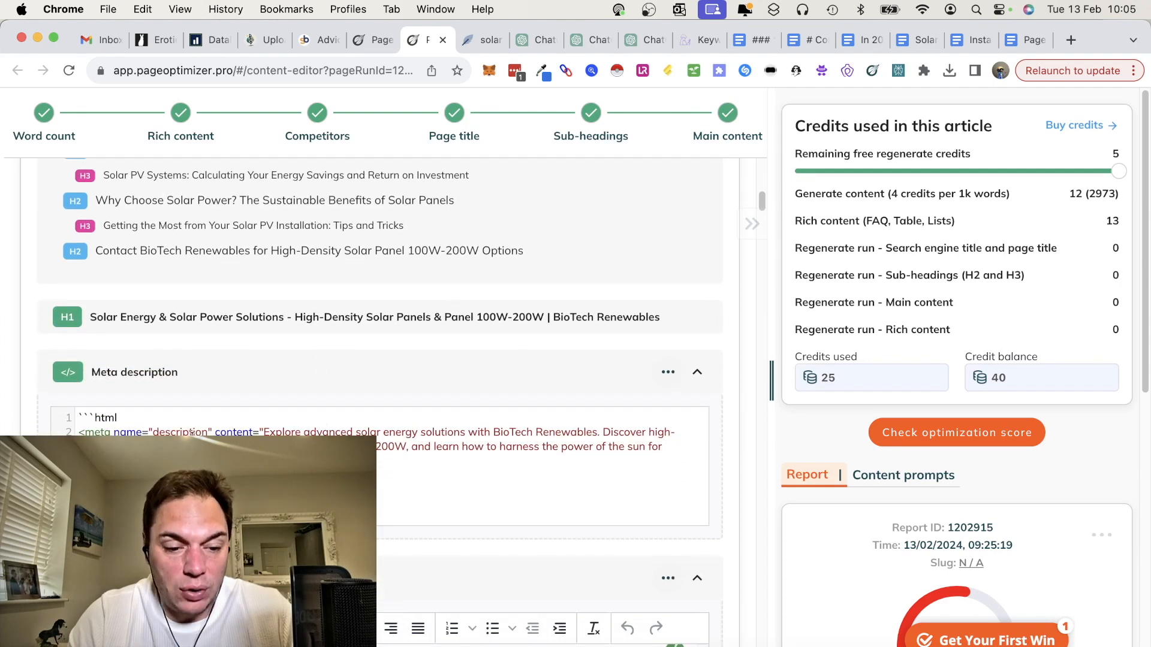
scroll(381, 402, down, 10)
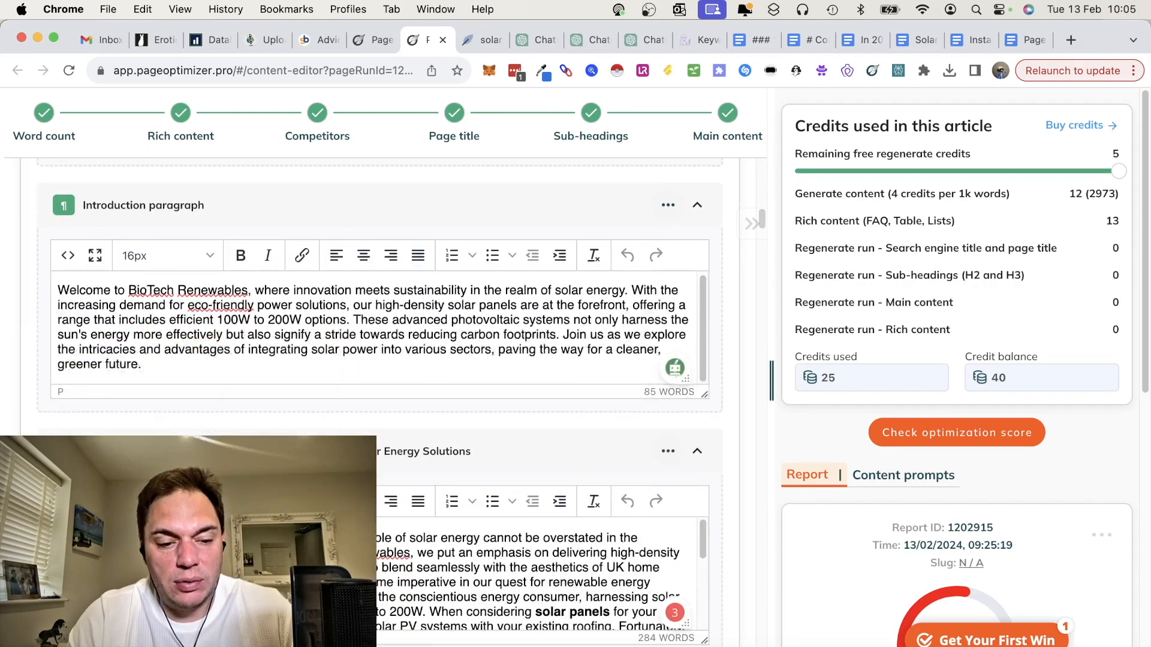
scroll(540, 574, down, 2)
scroll(380, 402, down, 7)
Step: Read through the generated list in the UK homes section and continue to the solar savings table
scroll(88, 408, down, 4)
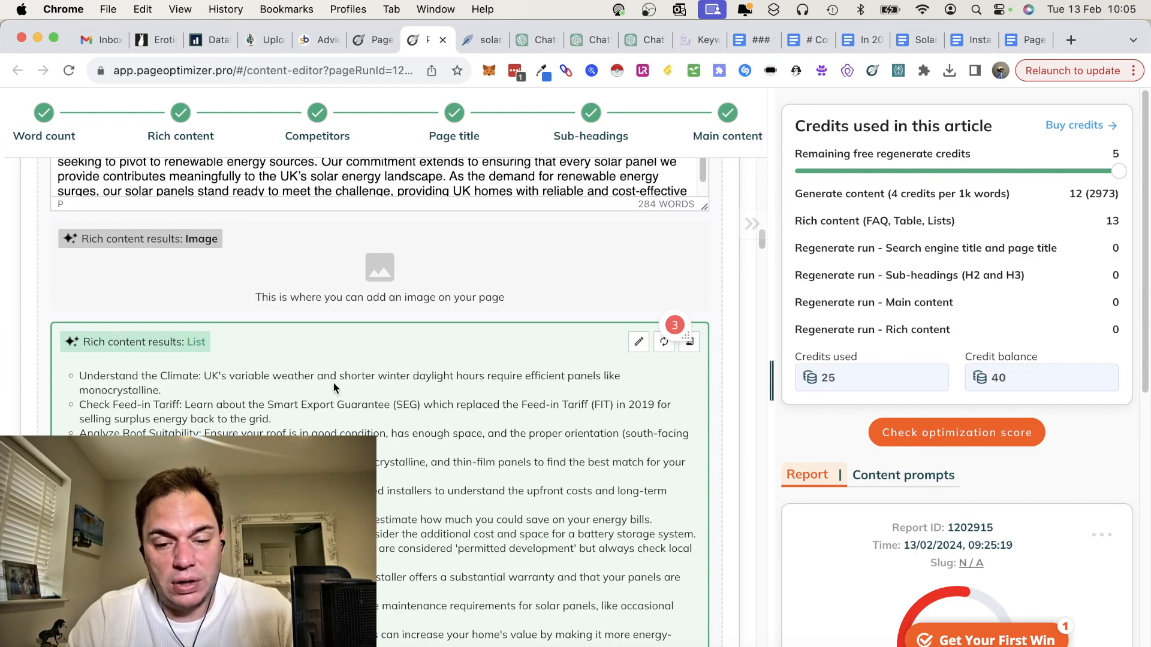
scroll(341, 433, down, 7)
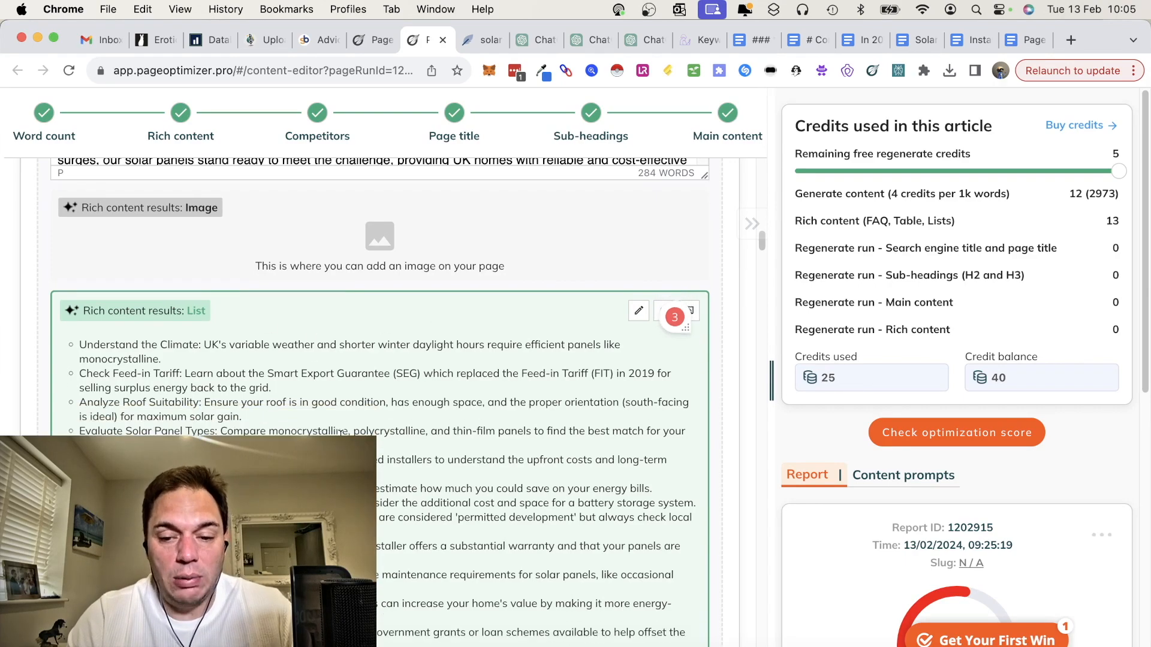
scroll(340, 431, down, 4)
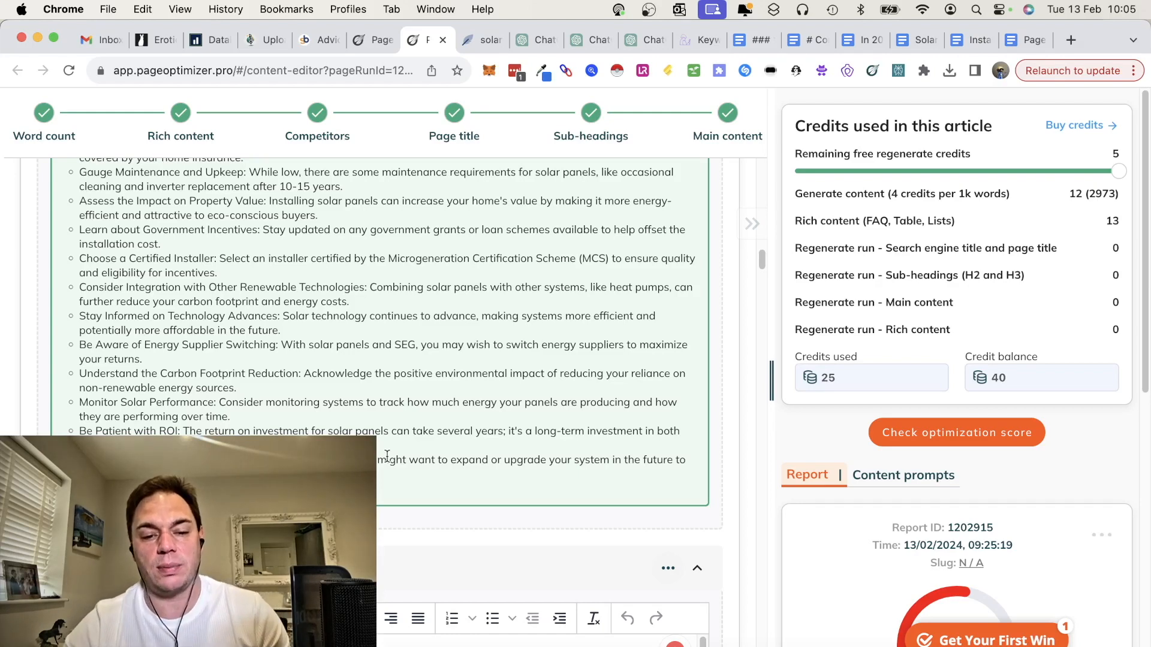
scroll(388, 456, down, 6)
scroll(387, 456, down, 10)
scroll(387, 460, down, 15)
scroll(388, 461, down, 15)
scroll(388, 461, down, 15)
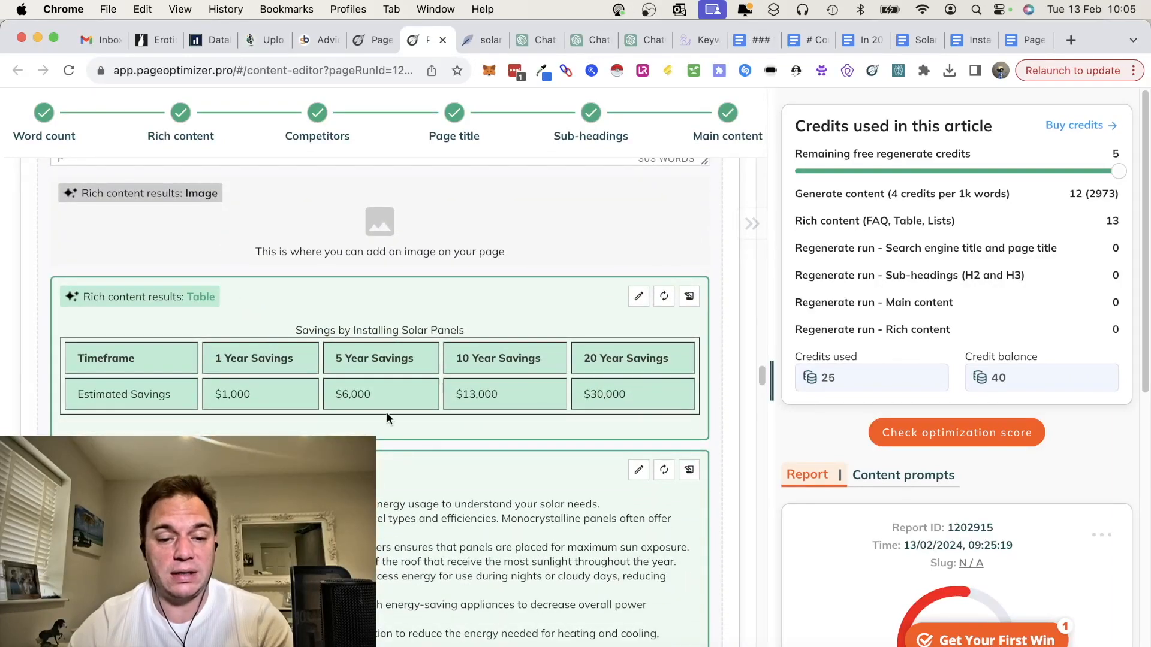
Step: Review the article's remaining sections, including the grid integration list, the energy savings and ROI table and the installation tips
scroll(387, 419, down, 15)
scroll(394, 450, down, 15)
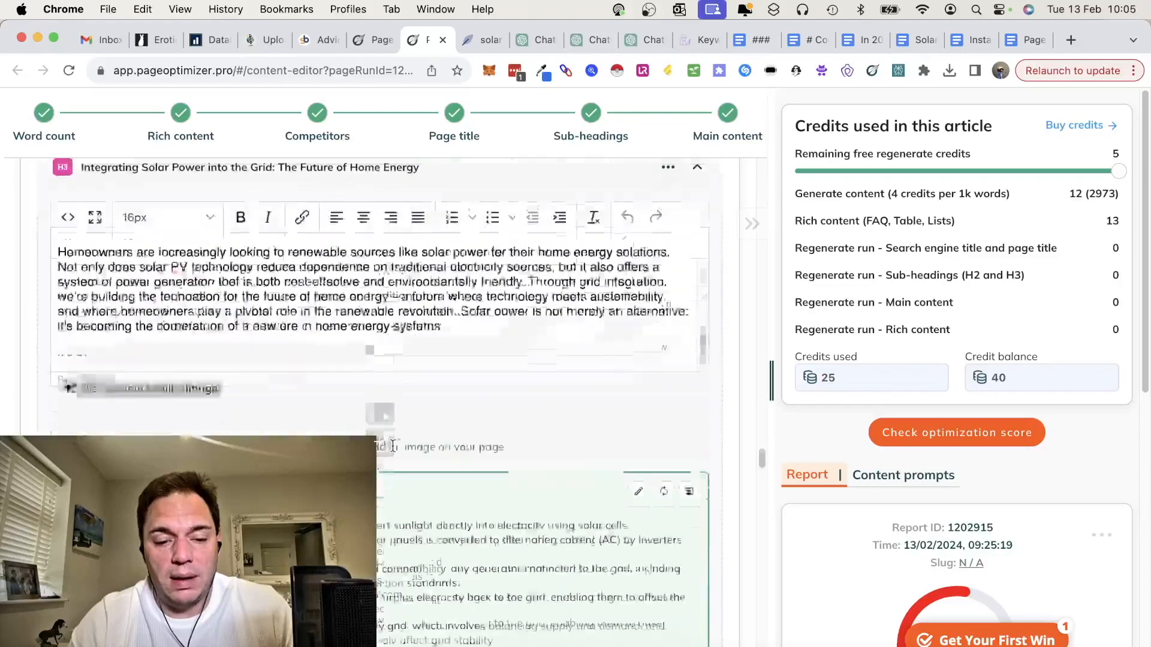
scroll(393, 445, down, 15)
scroll(393, 446, down, 10)
scroll(305, 350, up, 1)
scroll(374, 292, down, 10)
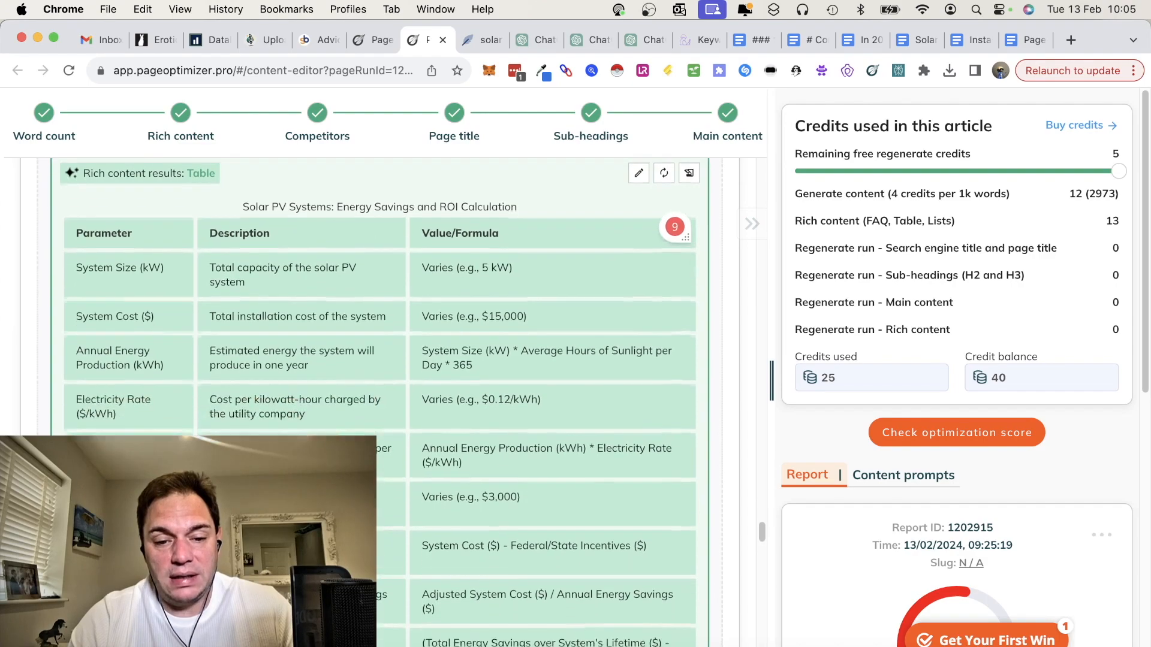
scroll(384, 336, down, 3)
scroll(384, 336, up, 9)
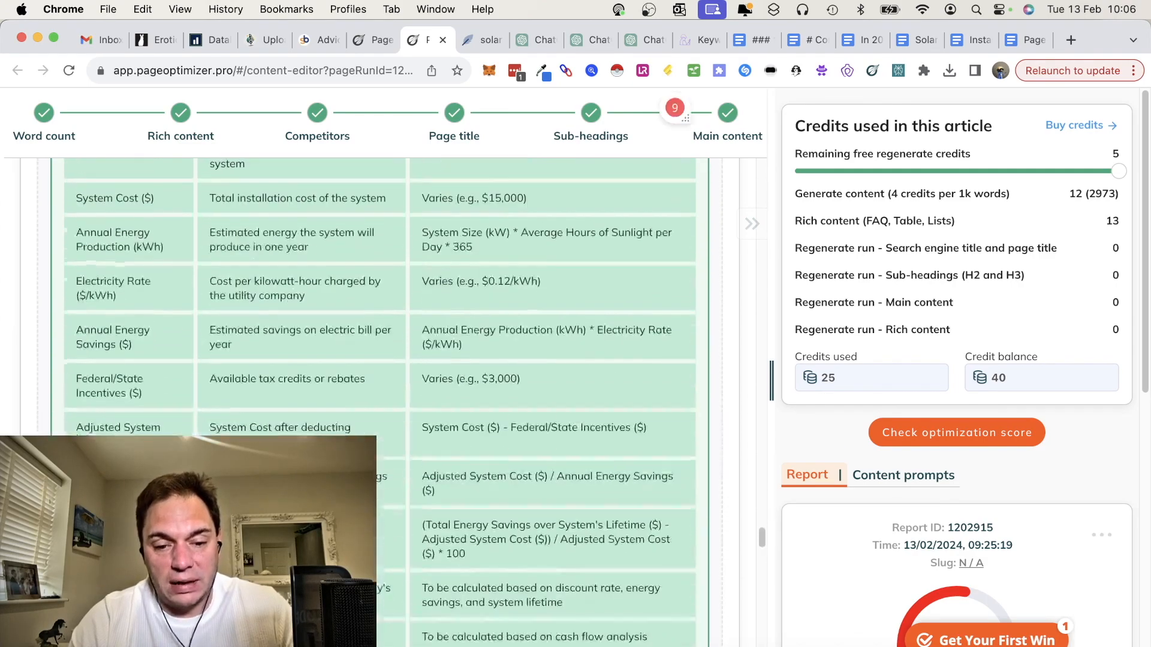
scroll(386, 384, down, 13)
scroll(384, 384, down, 20)
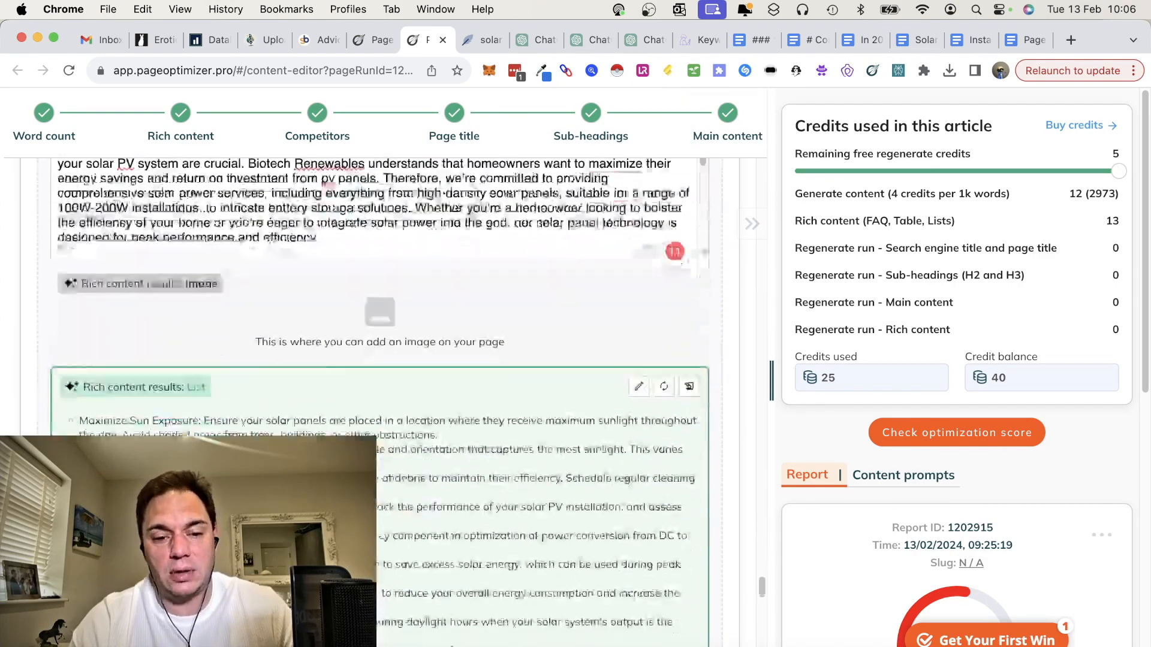
scroll(383, 335, down, 20)
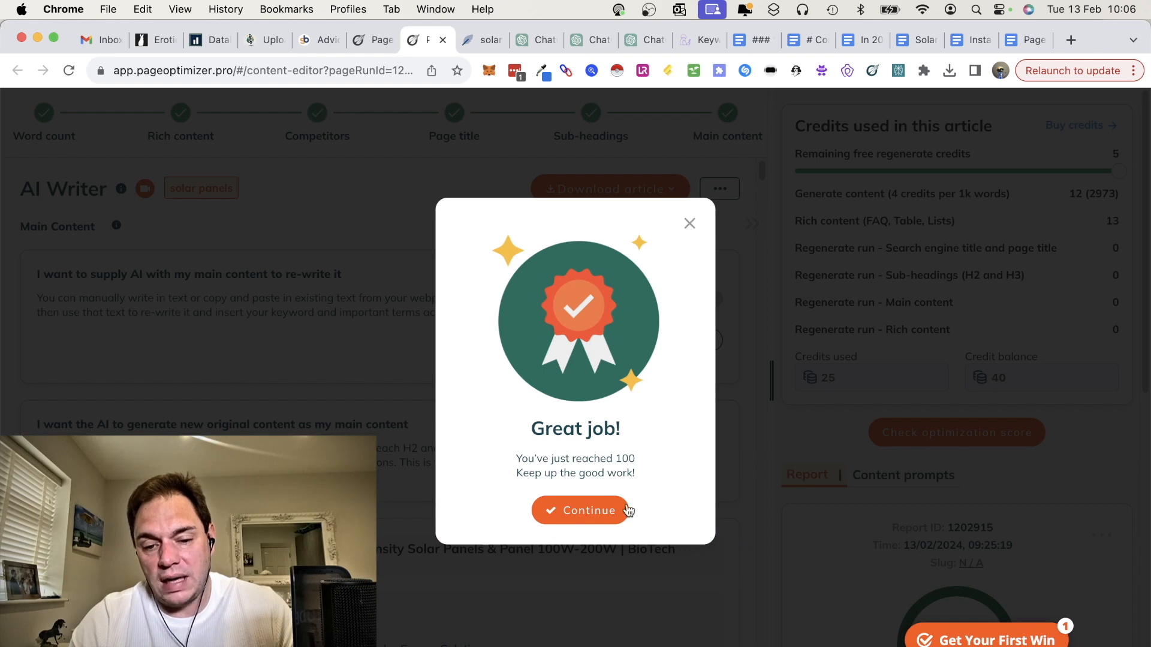
Step: Dismiss the score message, download the AI Writer article as .html and open the downloaded file
click(585, 511)
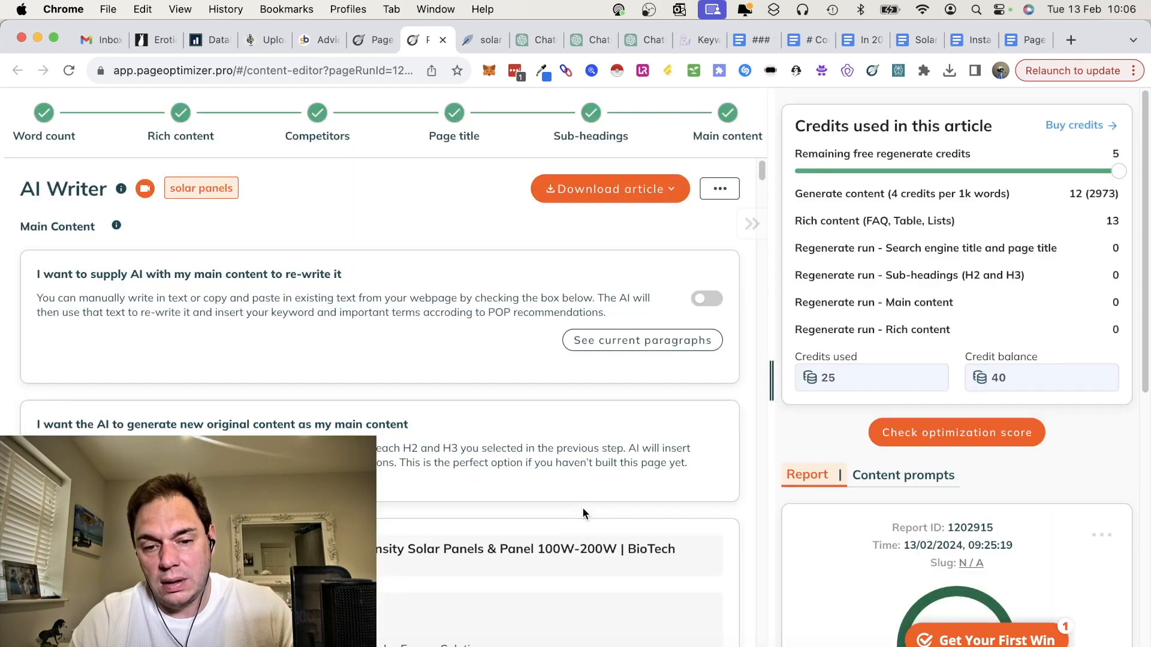
click(672, 189)
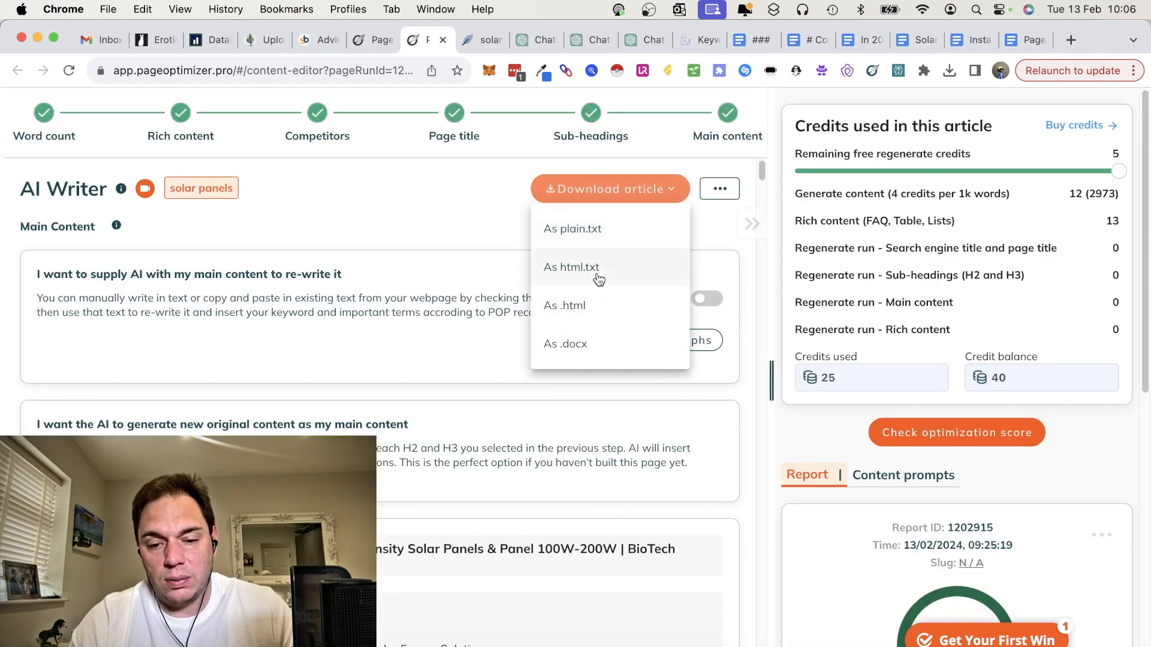
click(591, 306)
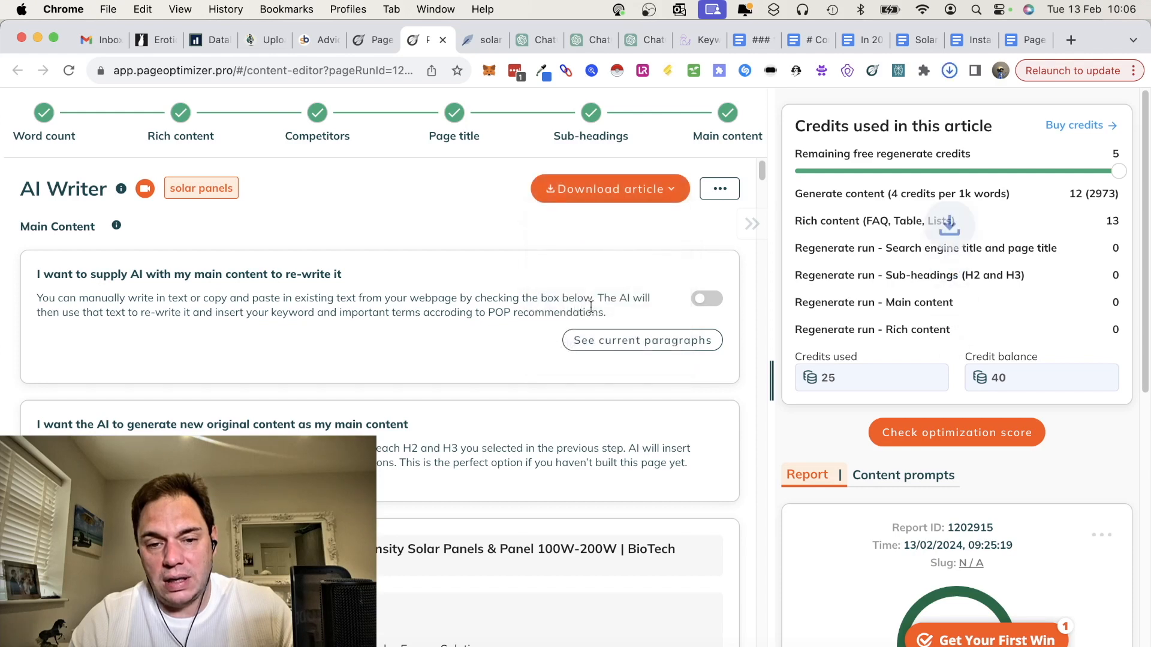
click(949, 72)
click(951, 71)
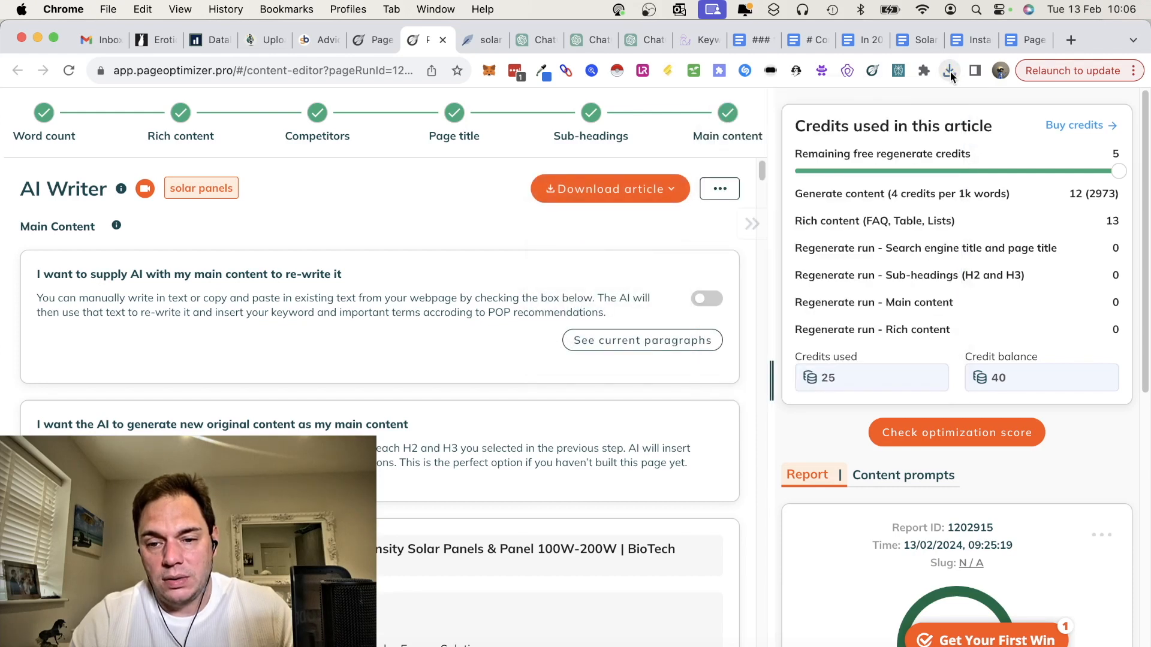
click(951, 70)
click(866, 139)
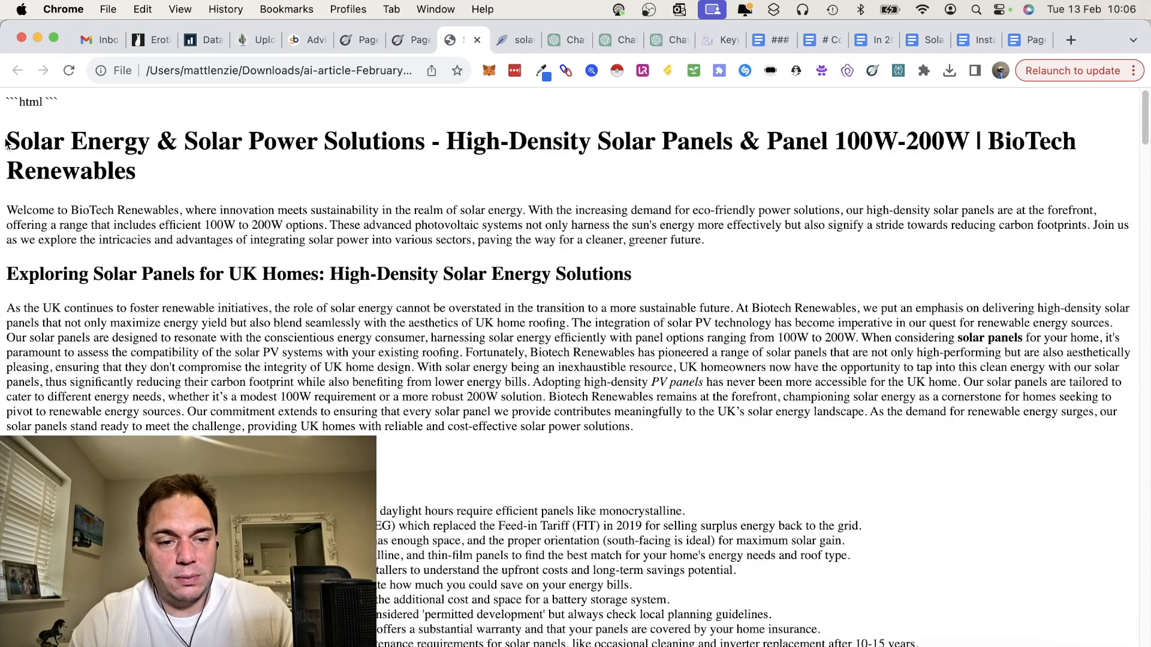
Step: Copy the article from its main heading to the end and paste it into the "Page optimizer pro content" Google Doc
drag(7, 139, 367, 311)
scroll(367, 311, down, 20)
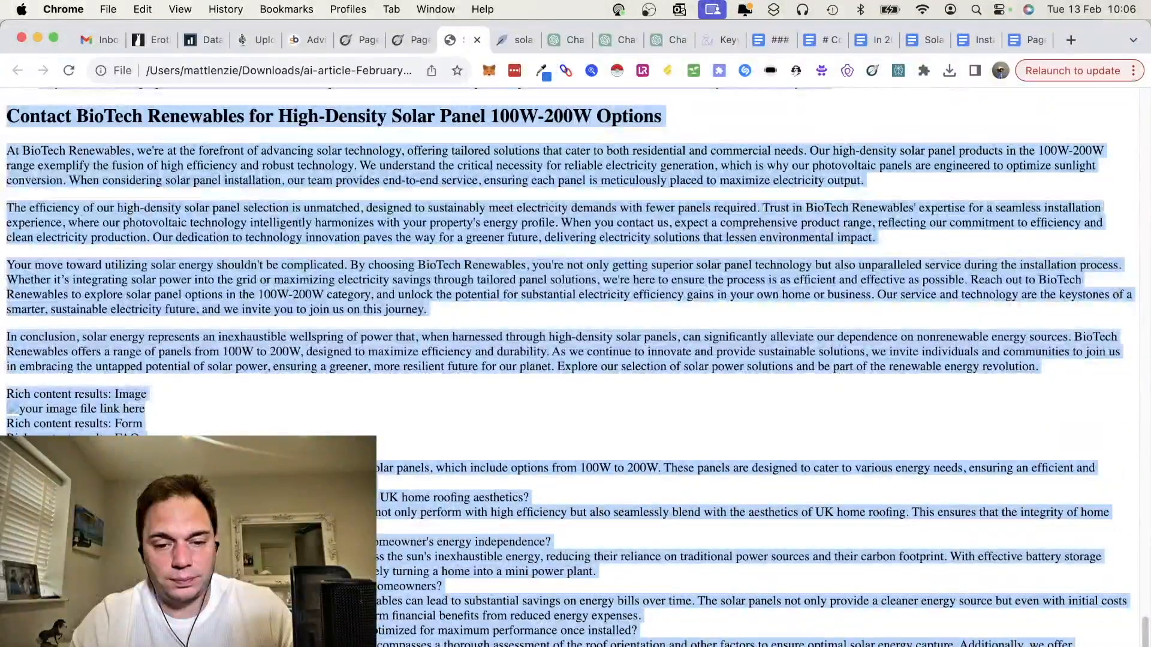
click(1023, 40)
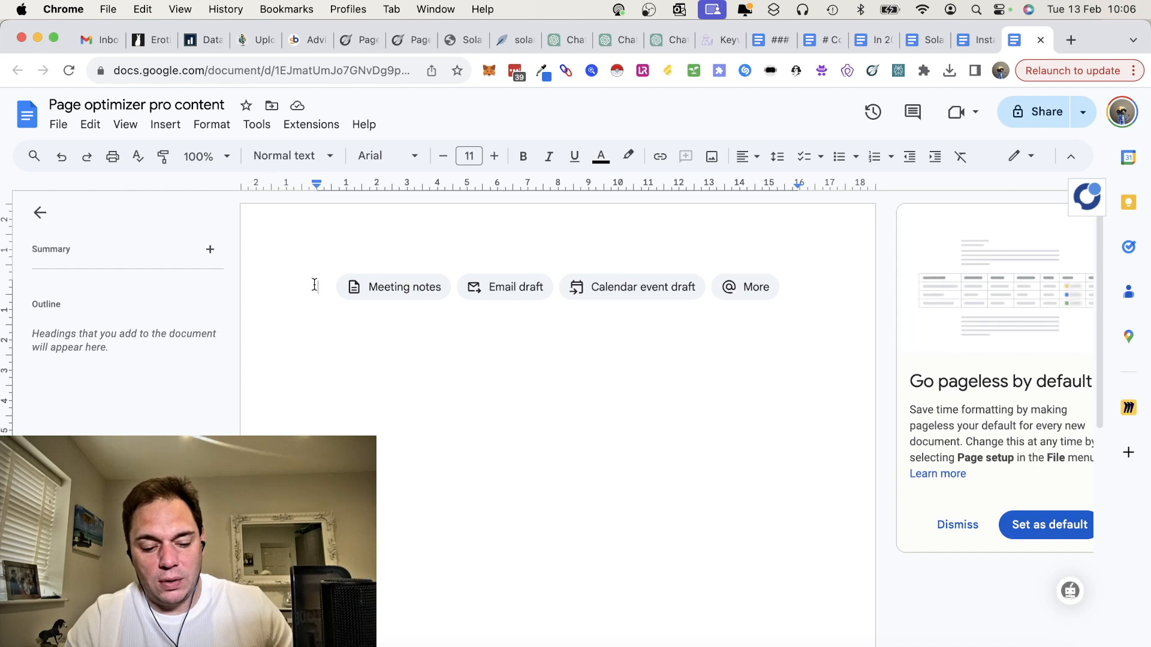
key(super+v)
Step: Check the word count of the pasted article, and close the count
scroll(520, 299, up, 20)
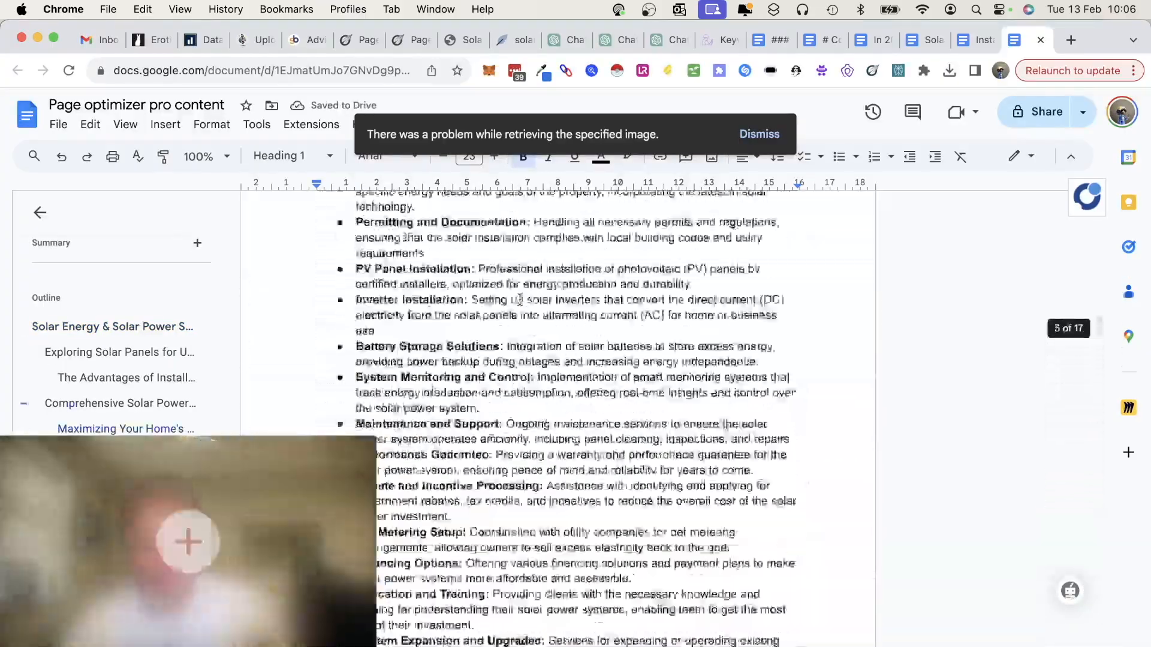
scroll(520, 299, up, 20)
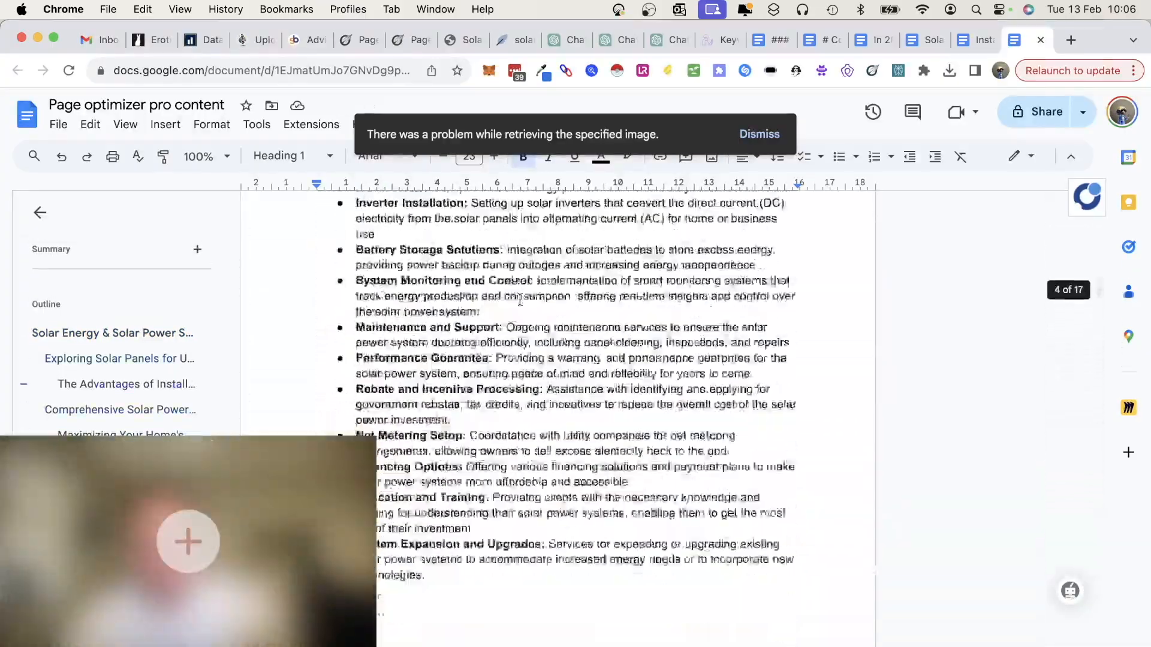
scroll(520, 302, down, 20)
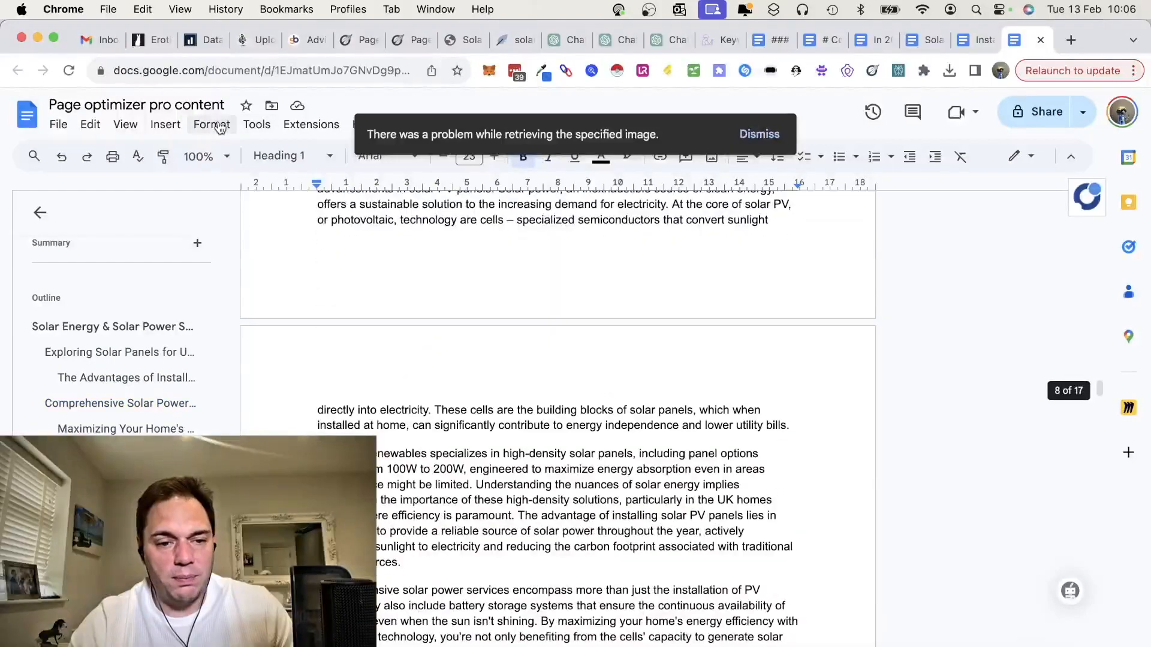
click(221, 128)
mouse_move(259, 127)
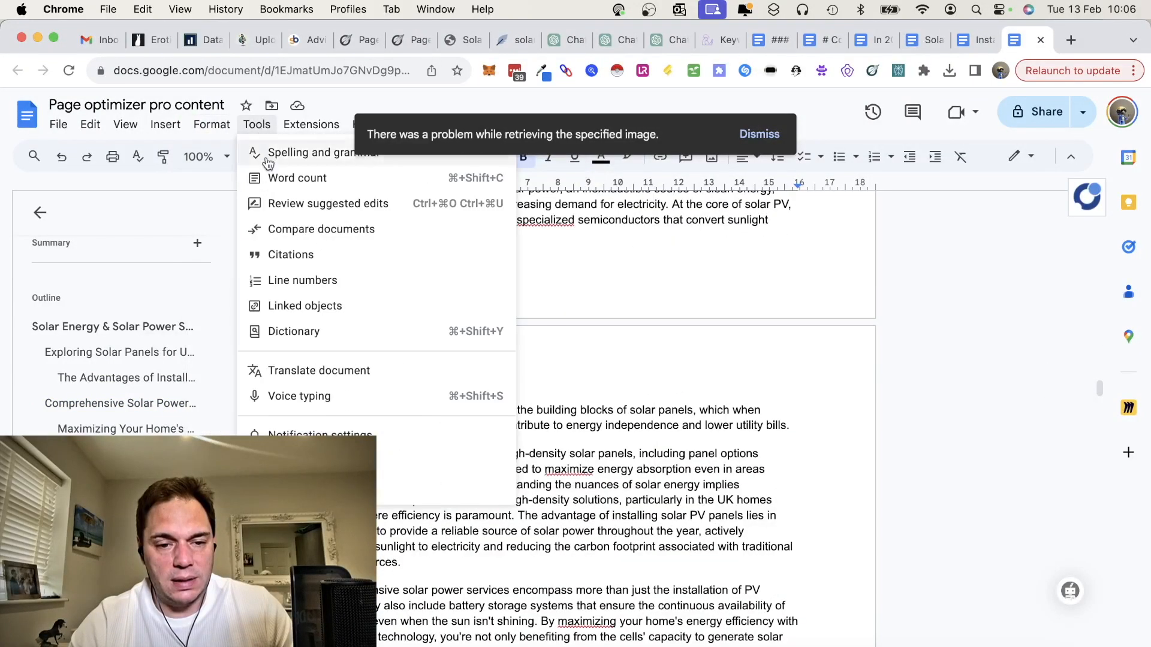
click(385, 179)
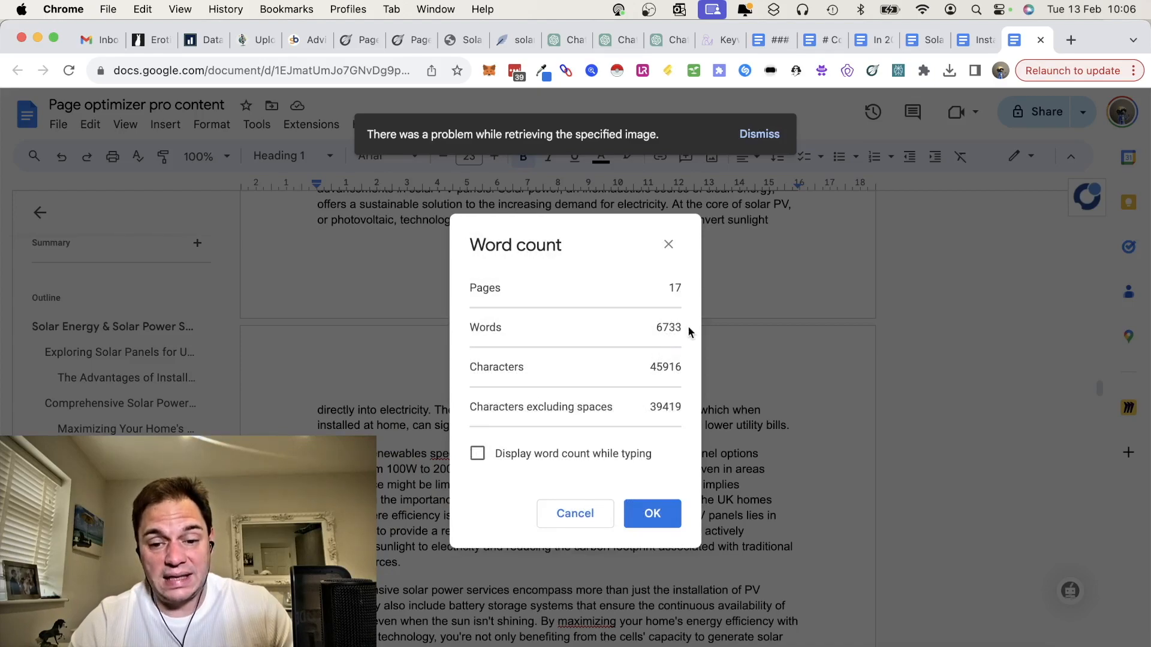
click(669, 250)
Step: Read through the pasted article's image placeholders, lists and closing sections, and return to its main heading
scroll(650, 483, down, 3)
scroll(650, 483, down, 4)
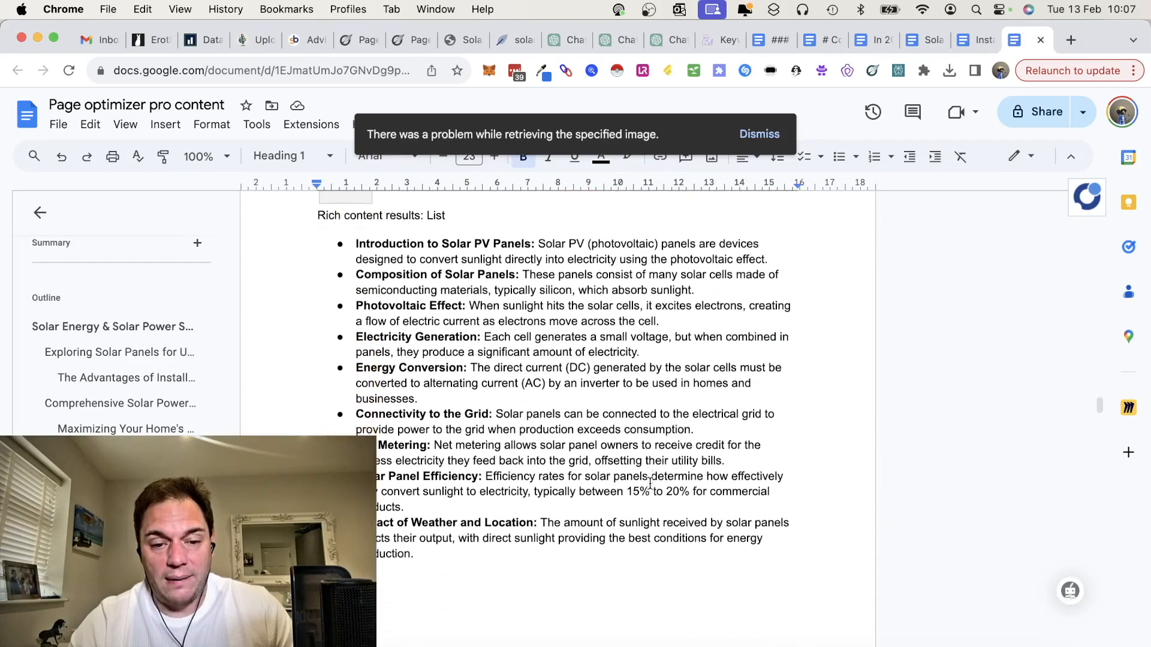
scroll(434, 359, up, 3)
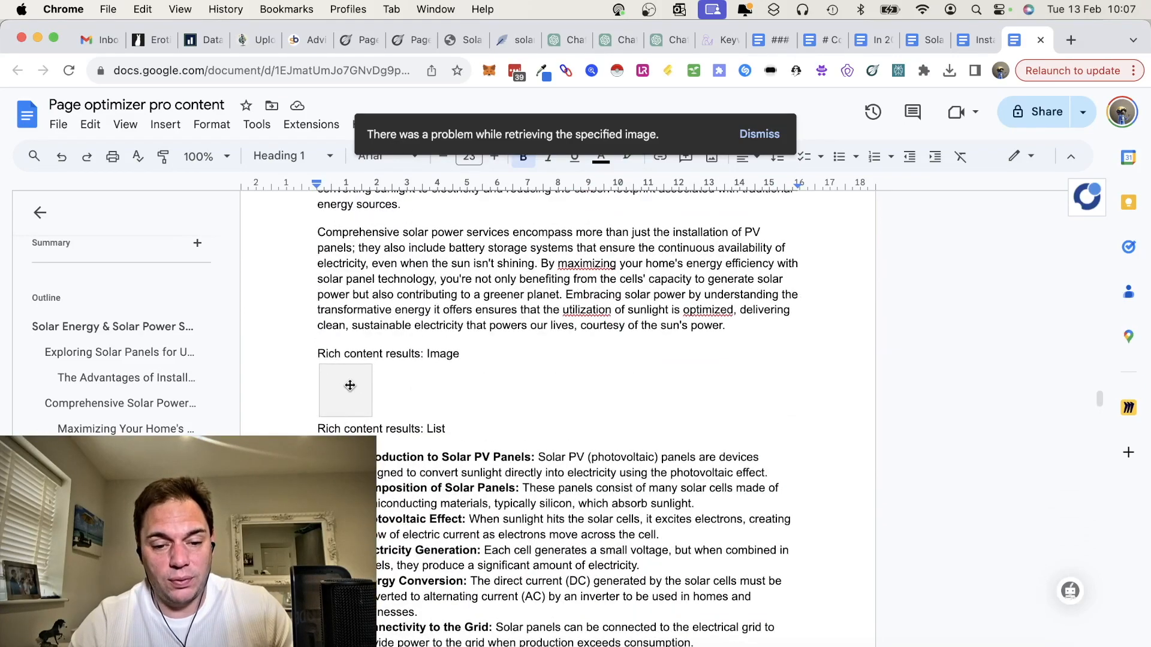
scroll(489, 427, down, 15)
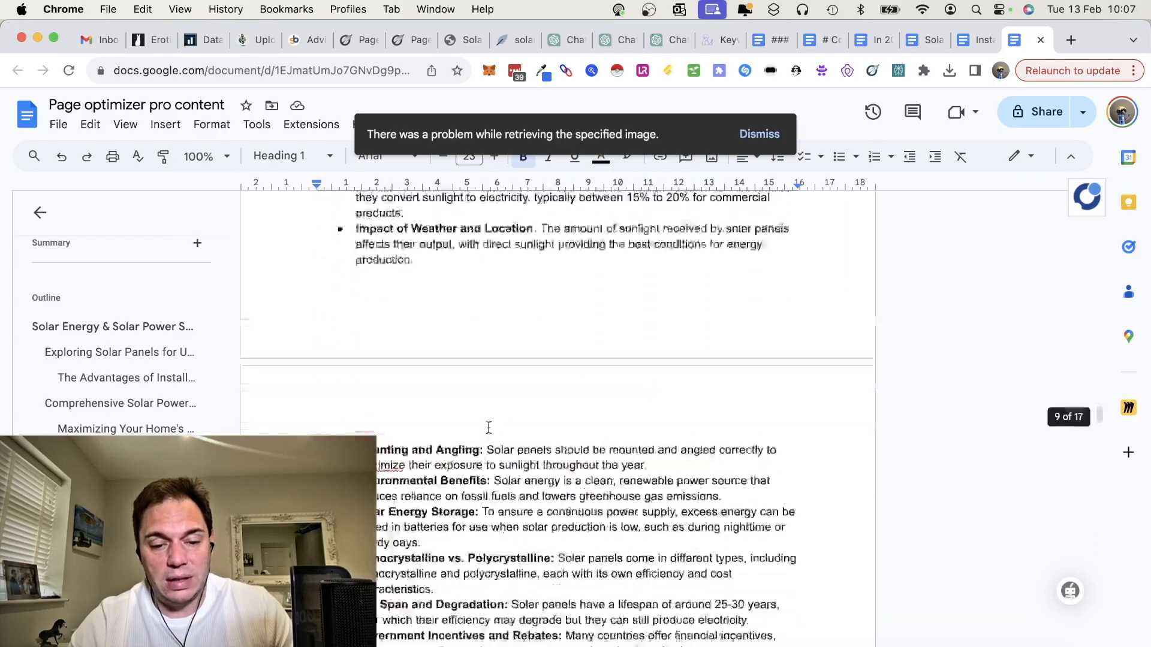
scroll(486, 427, down, 10)
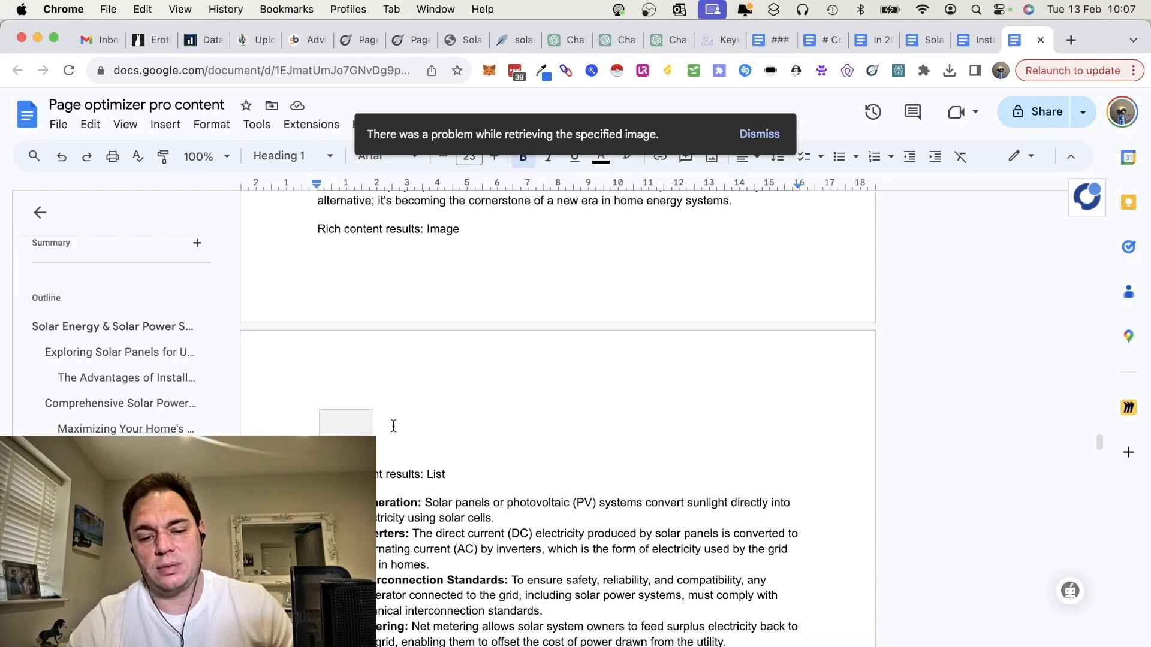
scroll(445, 461, down, 20)
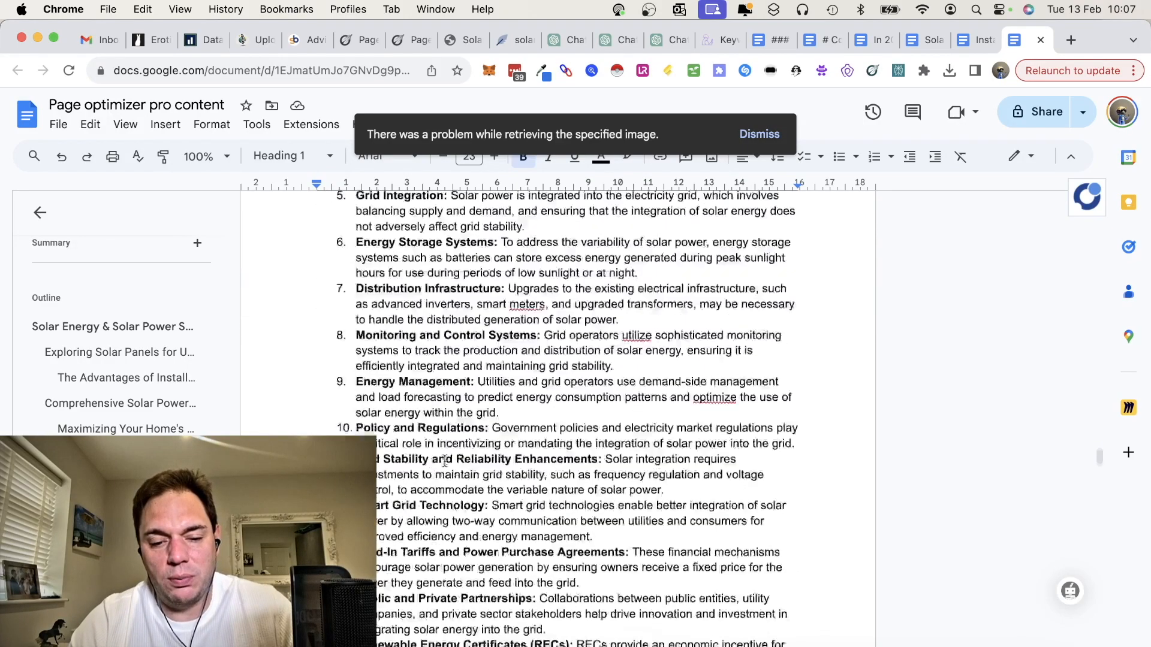
scroll(444, 460, down, 12)
scroll(444, 460, up, 10)
scroll(444, 460, down, 12)
scroll(444, 460, down, 20)
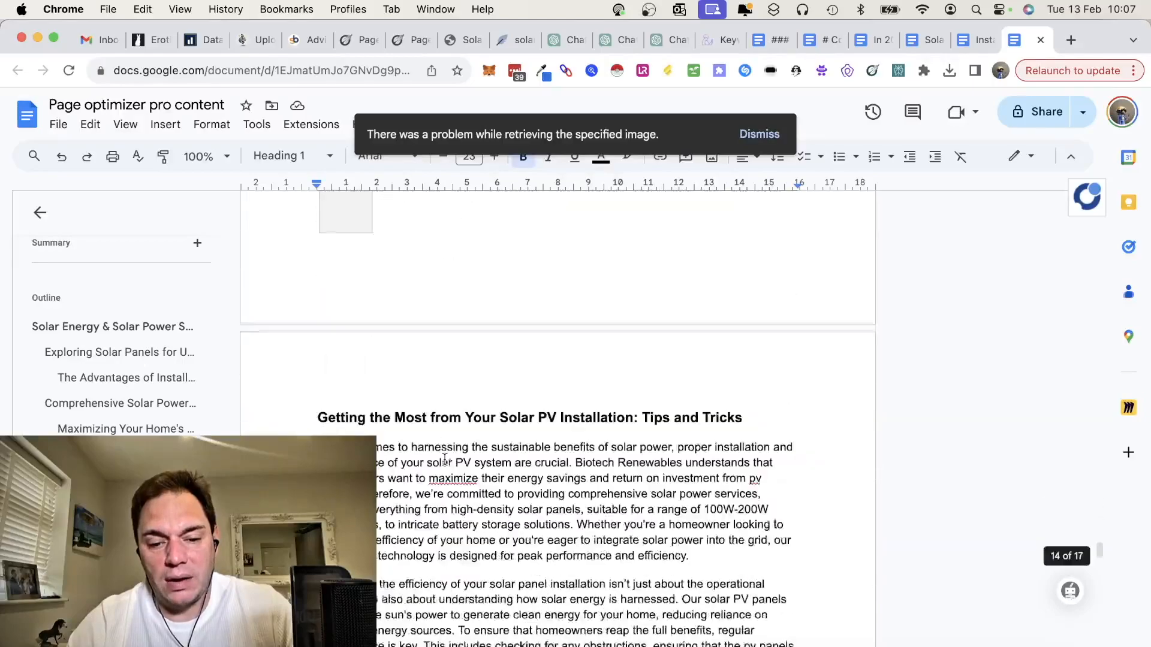
scroll(445, 461, down, 20)
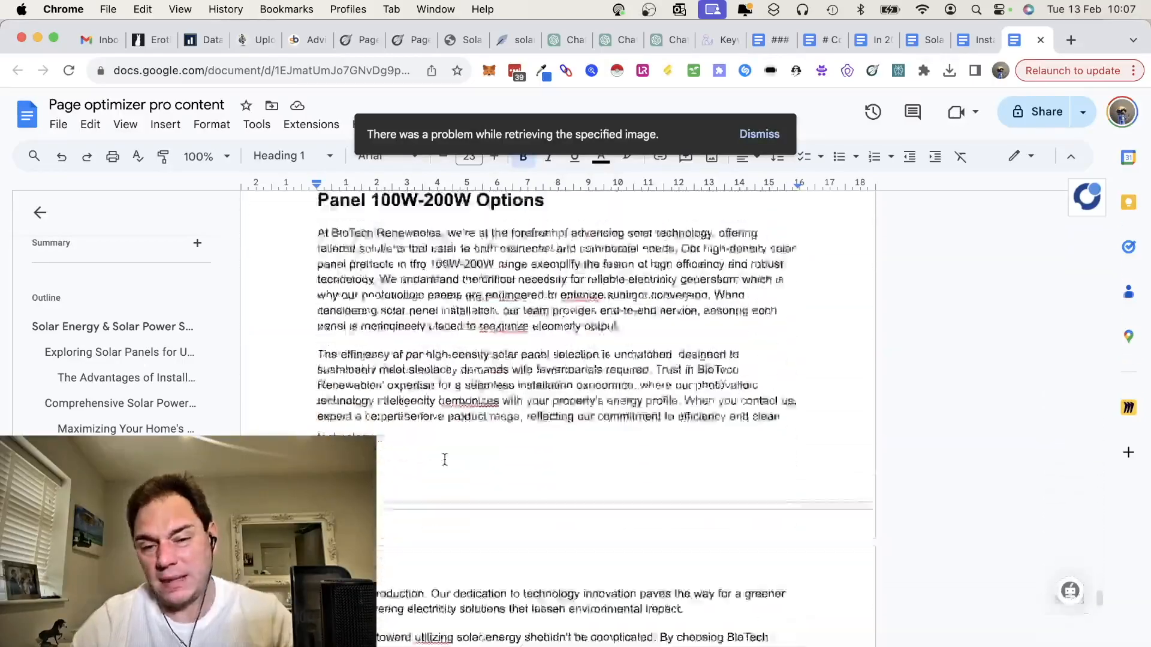
scroll(444, 460, up, 20)
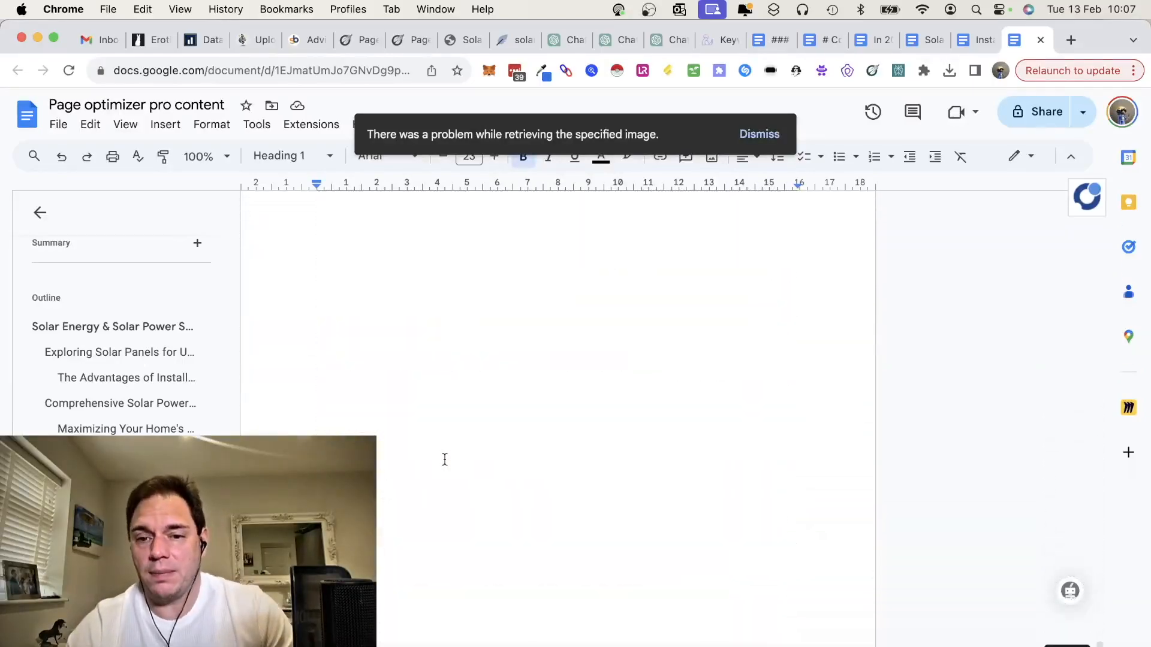
scroll(444, 460, up, 20)
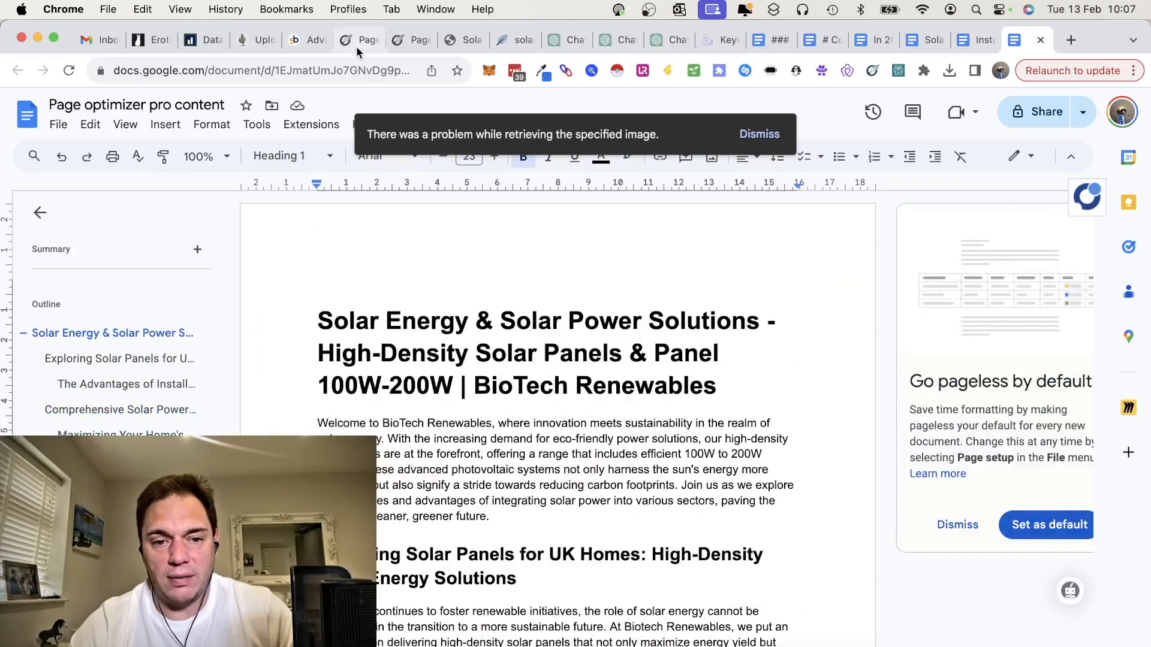
Step: Switch to SEO Copilot AI and review the solar panels article's snippet preview, SEO fields and competitor recommendations
click(711, 42)
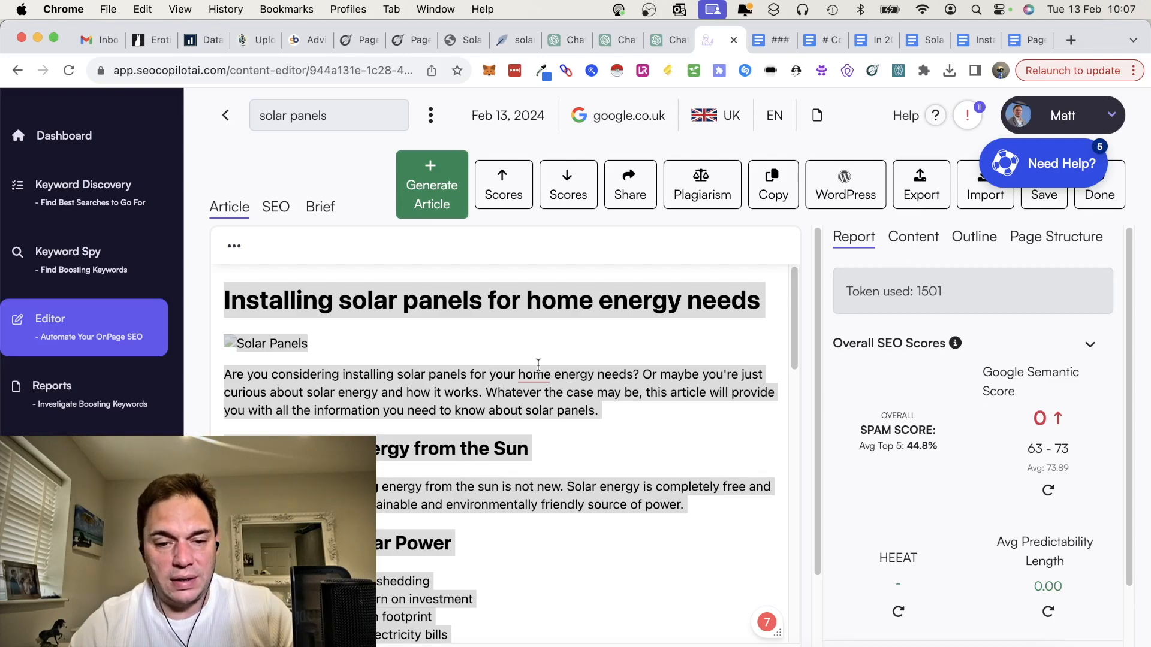
click(275, 208)
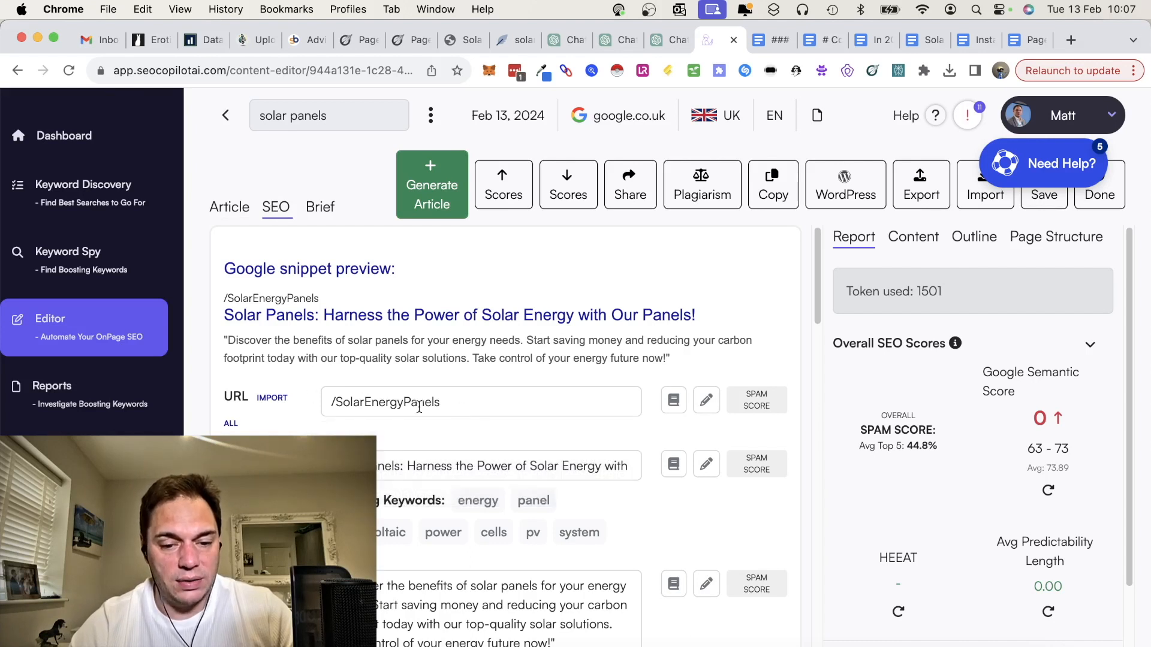
scroll(505, 436, down, 2)
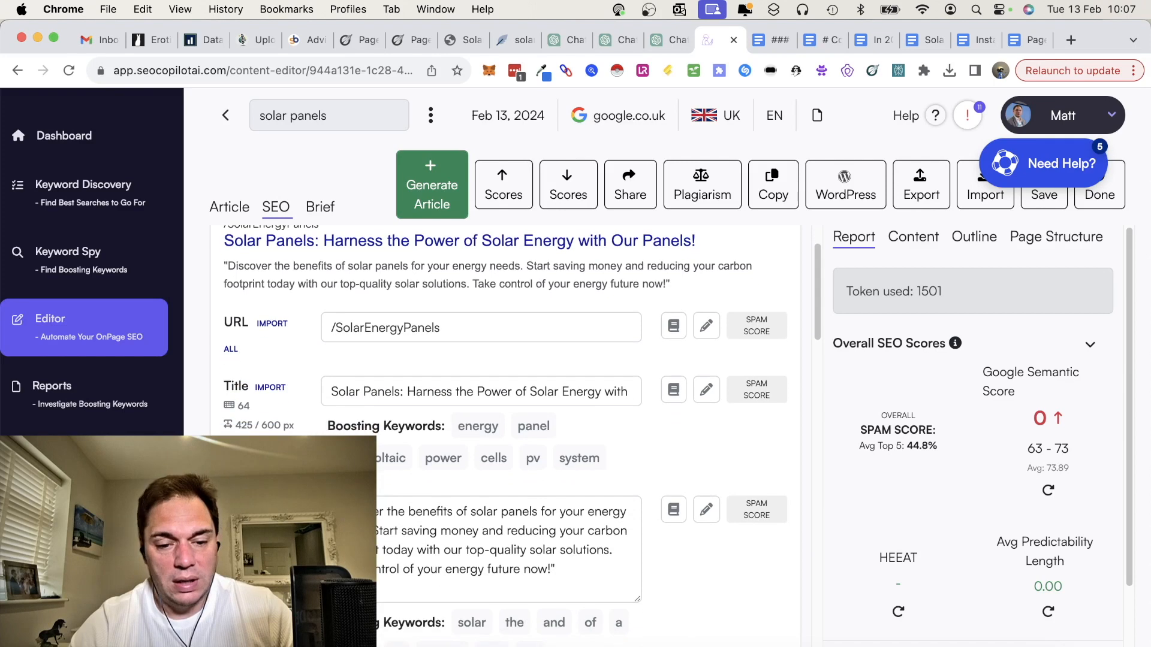
scroll(505, 428, down, 20)
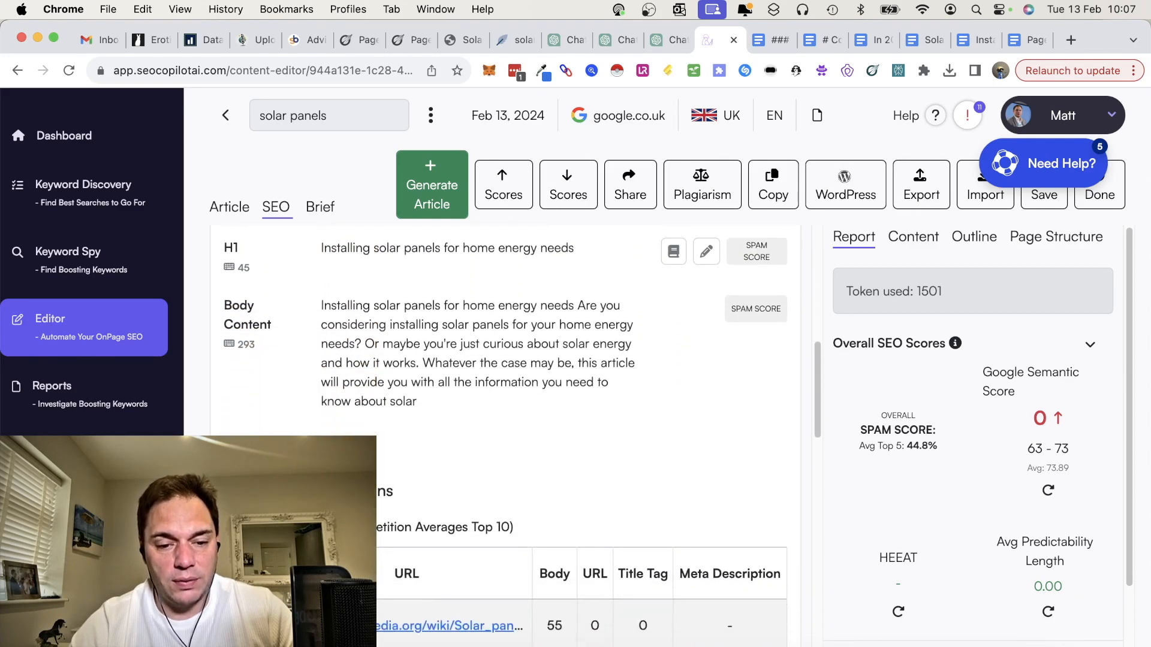
scroll(505, 428, down, 4)
scroll(505, 429, up, 5)
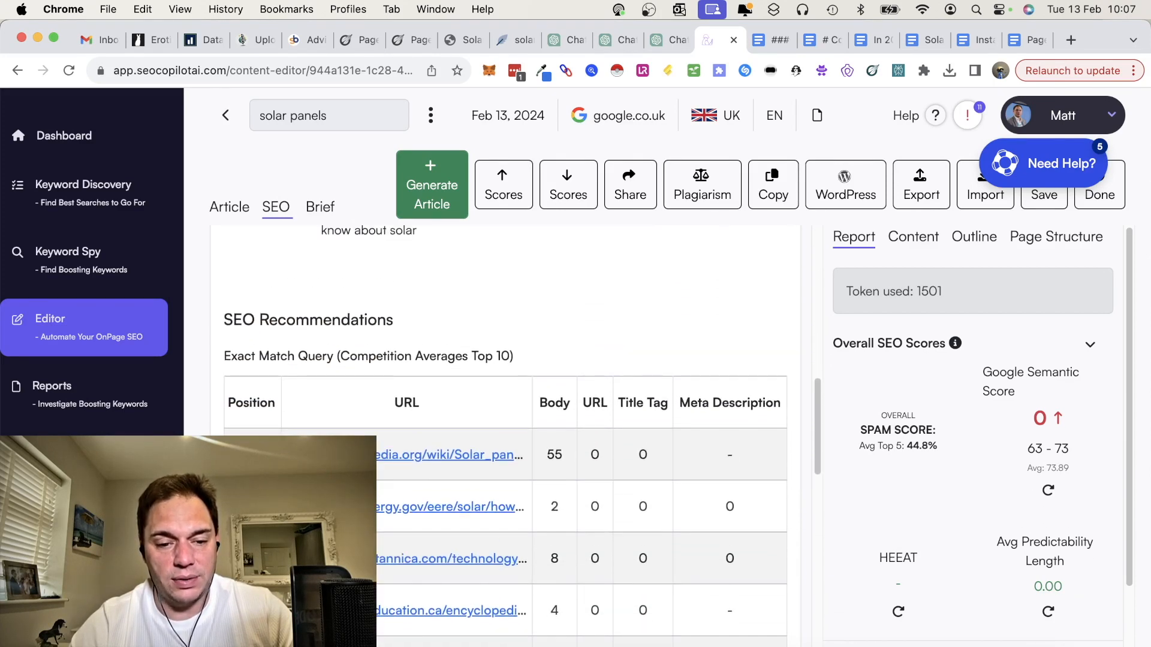
scroll(505, 429, up, 10)
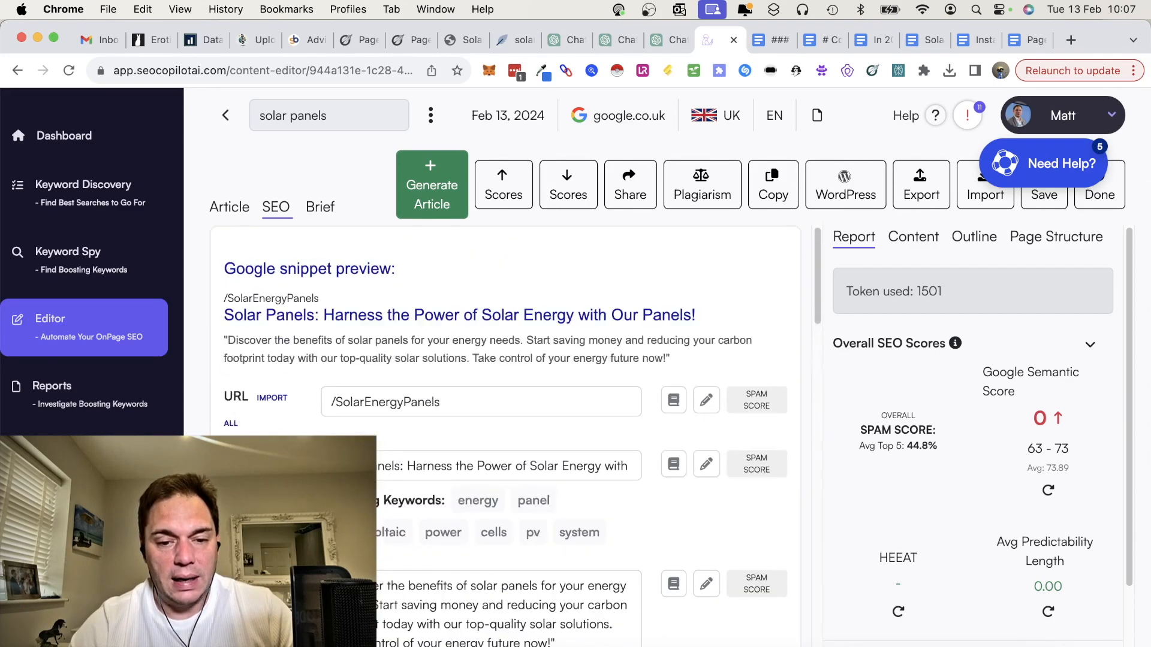
Step: Open the article's brief and review the SERP insights, including narrative voice, search intent and customer journey
click(326, 217)
scroll(350, 400, down, 2)
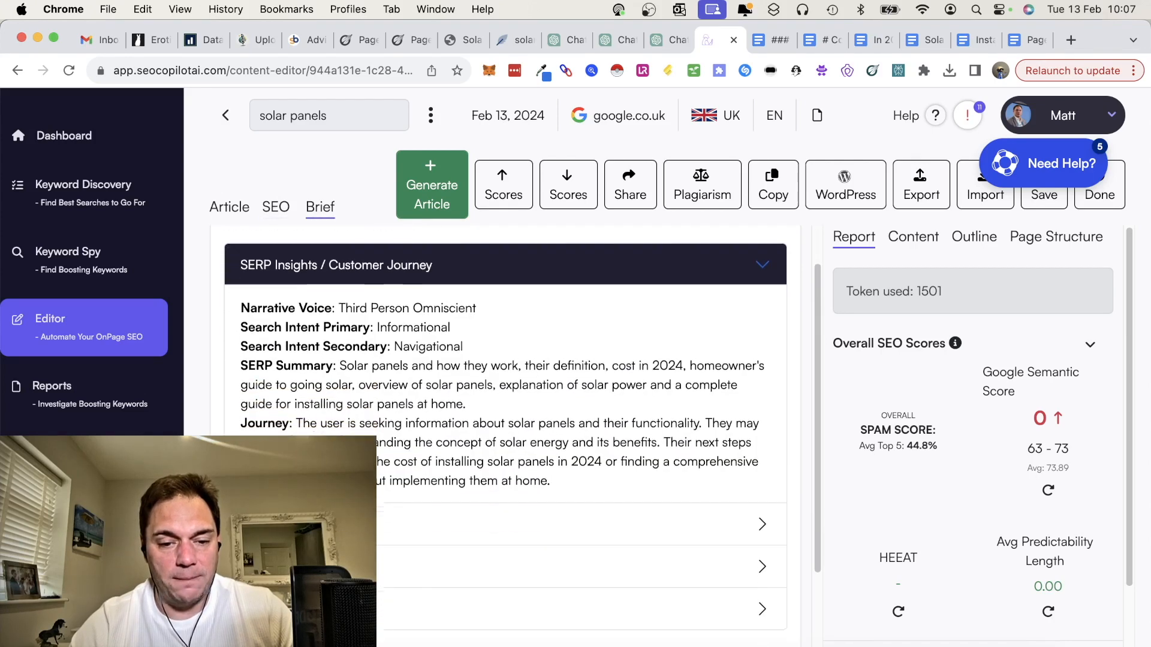
drag(343, 290, 450, 296)
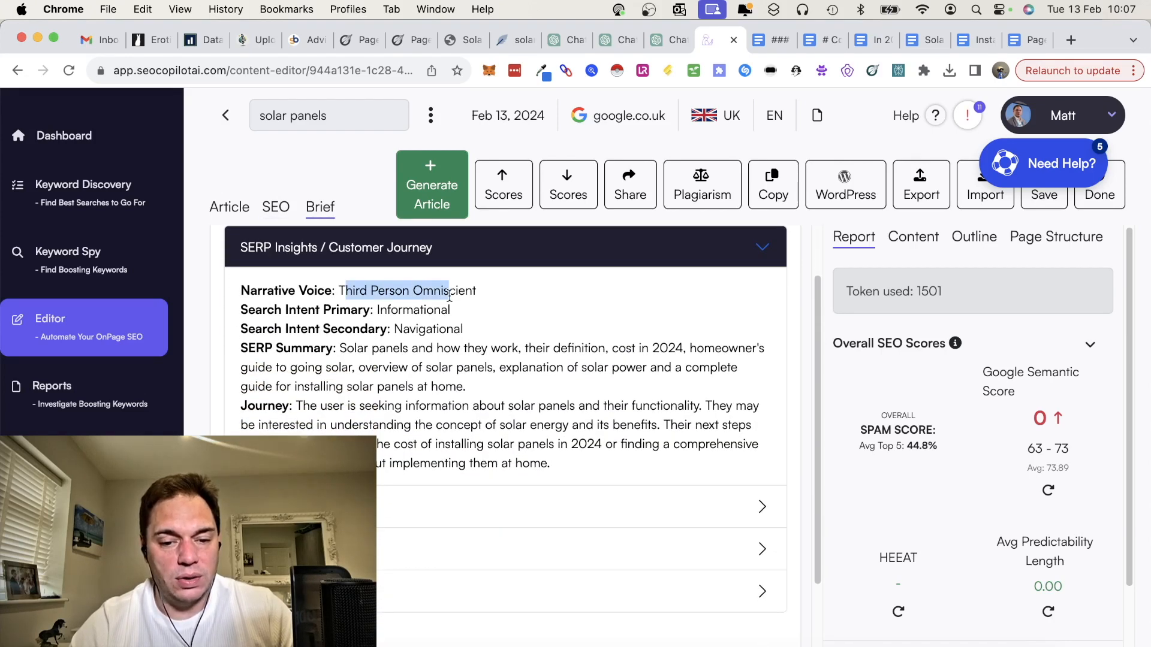
click(456, 457)
scroll(456, 453, down, 3)
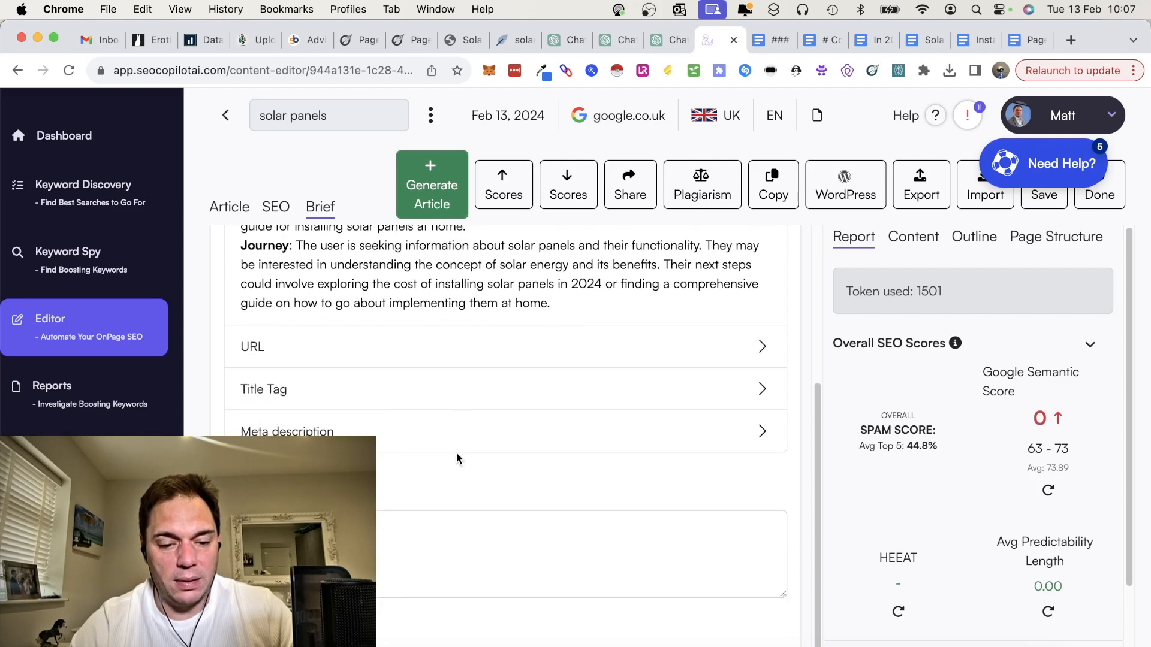
Step: Return to the article text and recalculate its Google semantic score, HEEAT score and average predictability length
scroll(456, 453, up, 4)
click(230, 210)
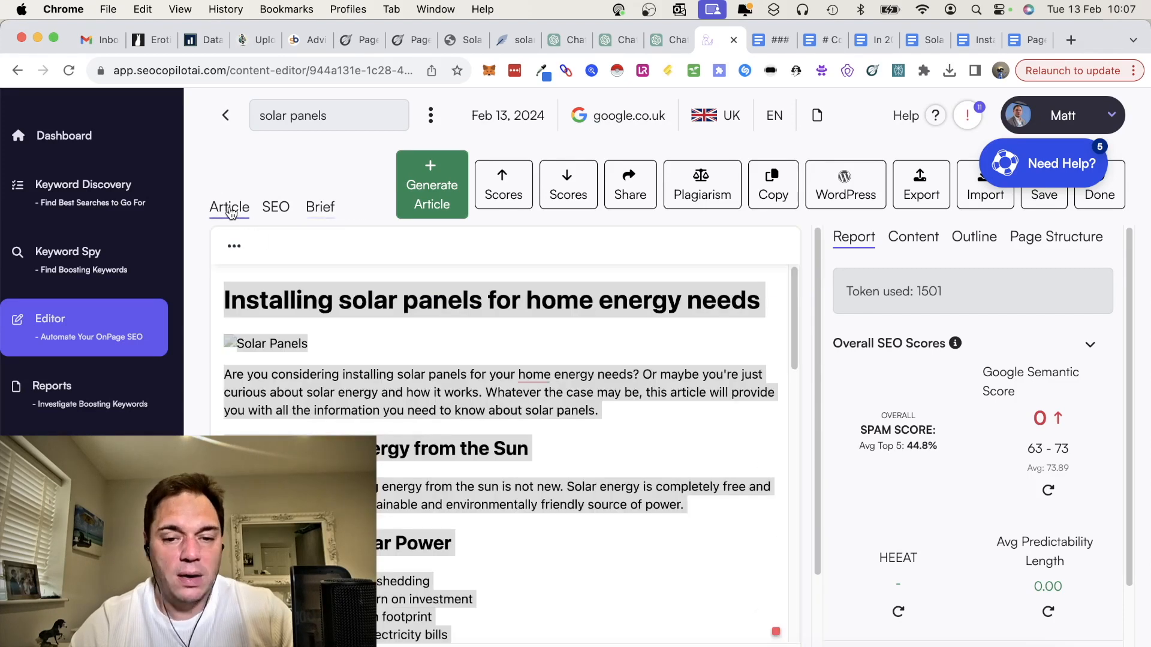
click(1049, 493)
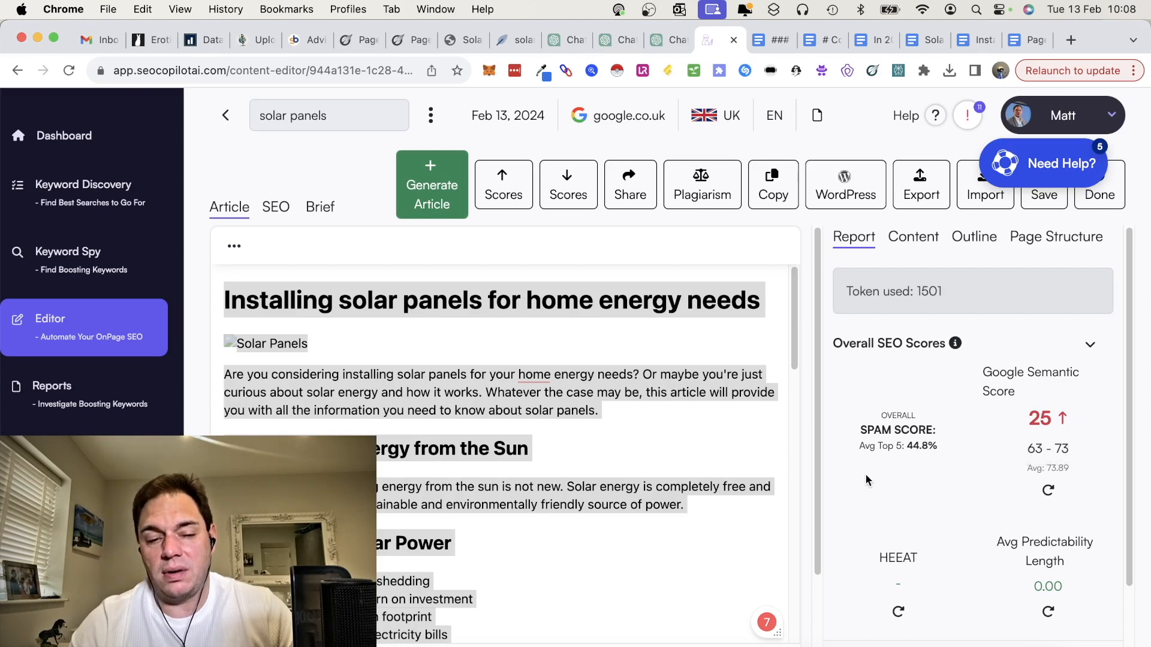
scroll(939, 467, down, 1)
click(899, 548)
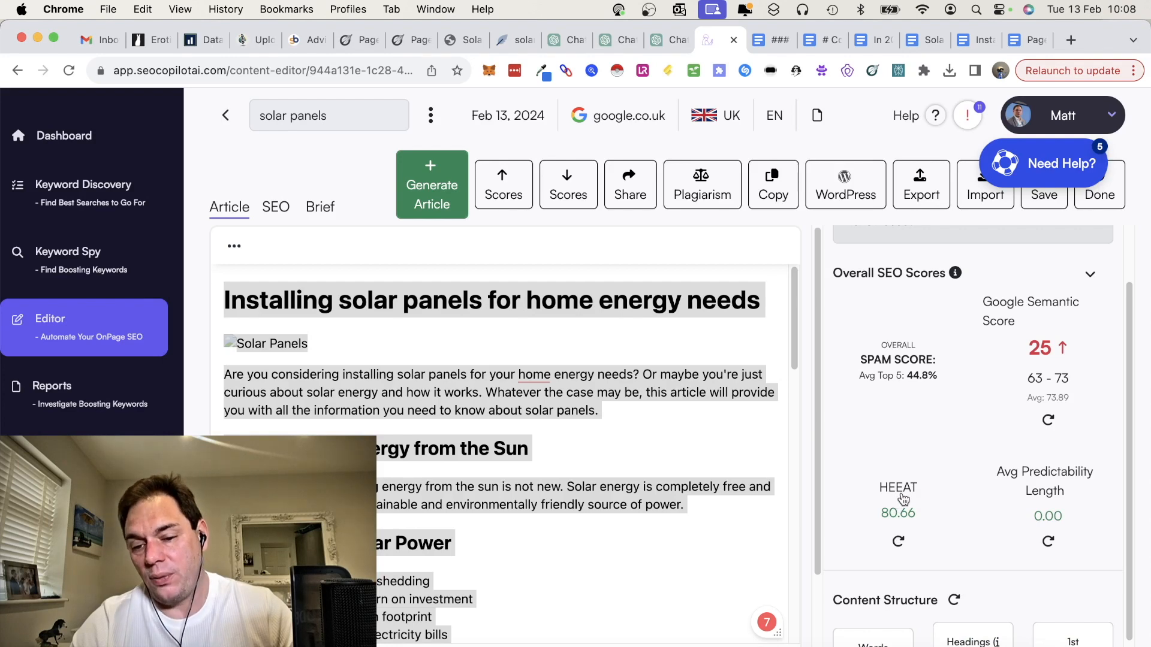
click(1048, 545)
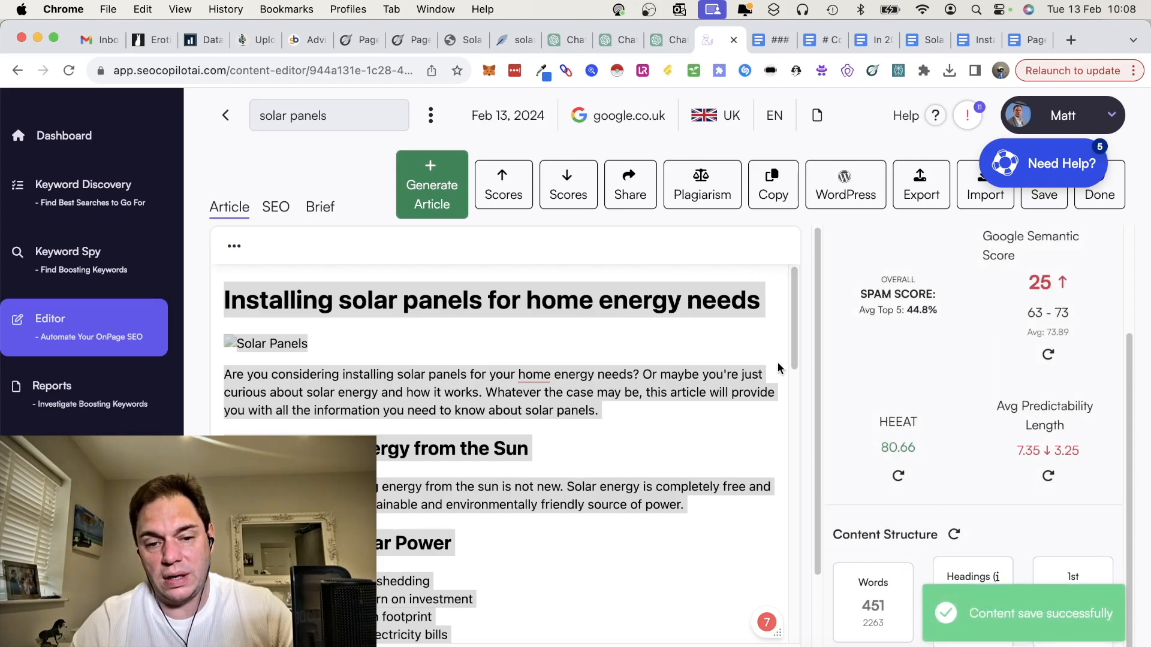
Step: Generate a score-boosting rewrite of the whole article, read the optimized content to its conclusion, and close it without replacing the text
click(541, 395)
key(super+a)
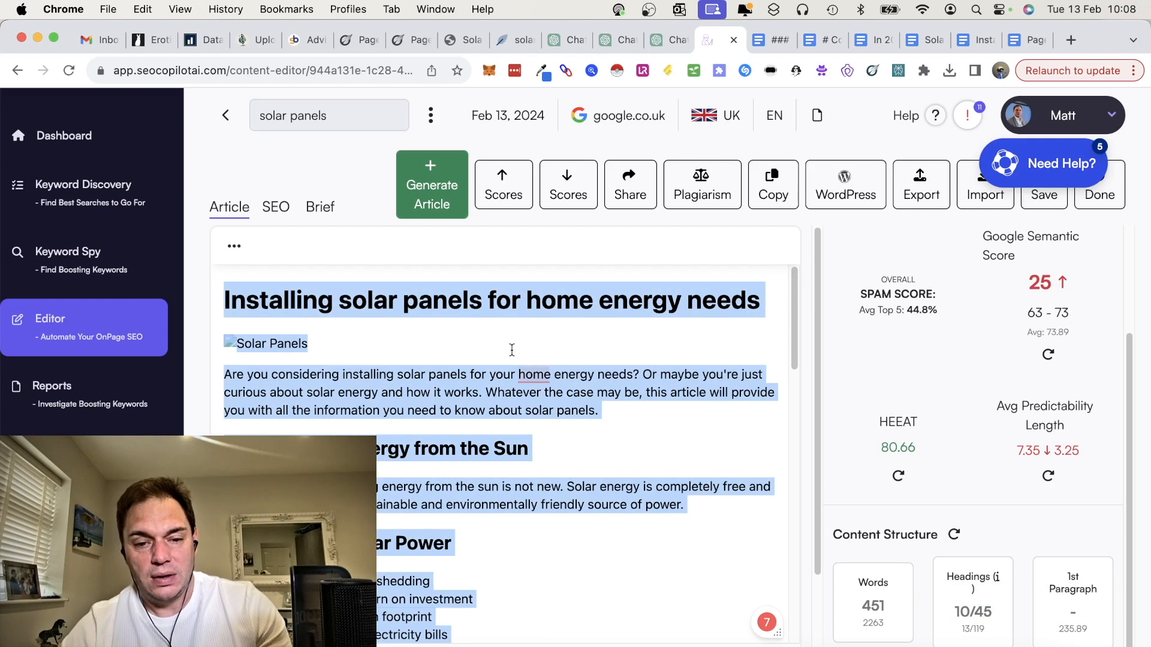
click(512, 191)
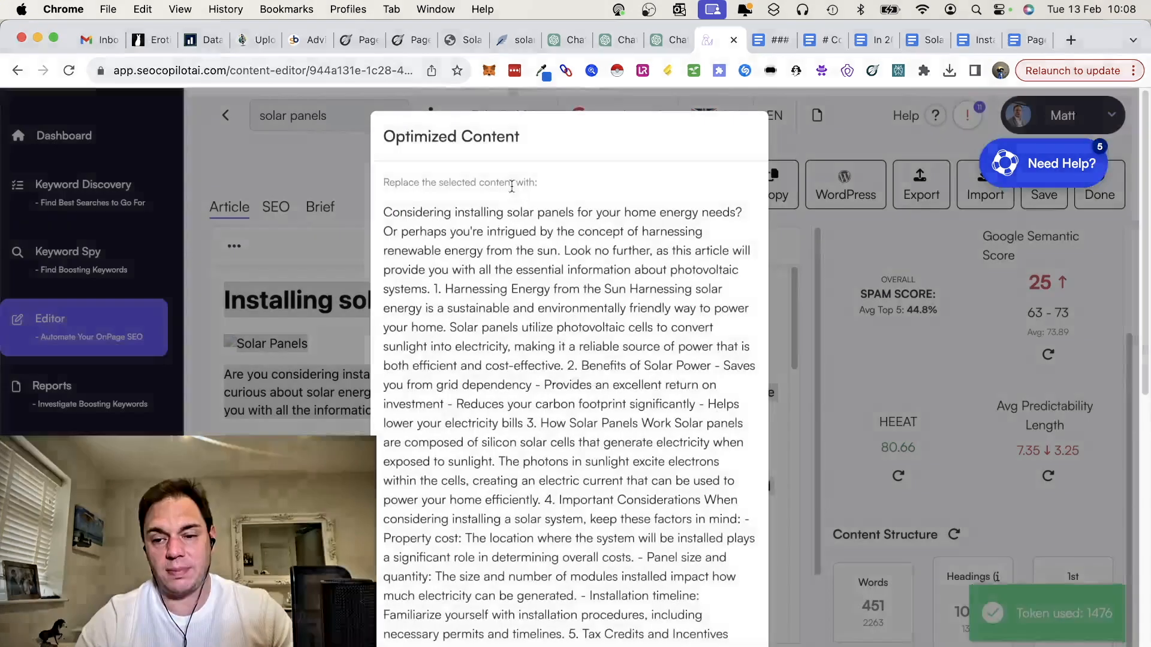
scroll(551, 358, down, 10)
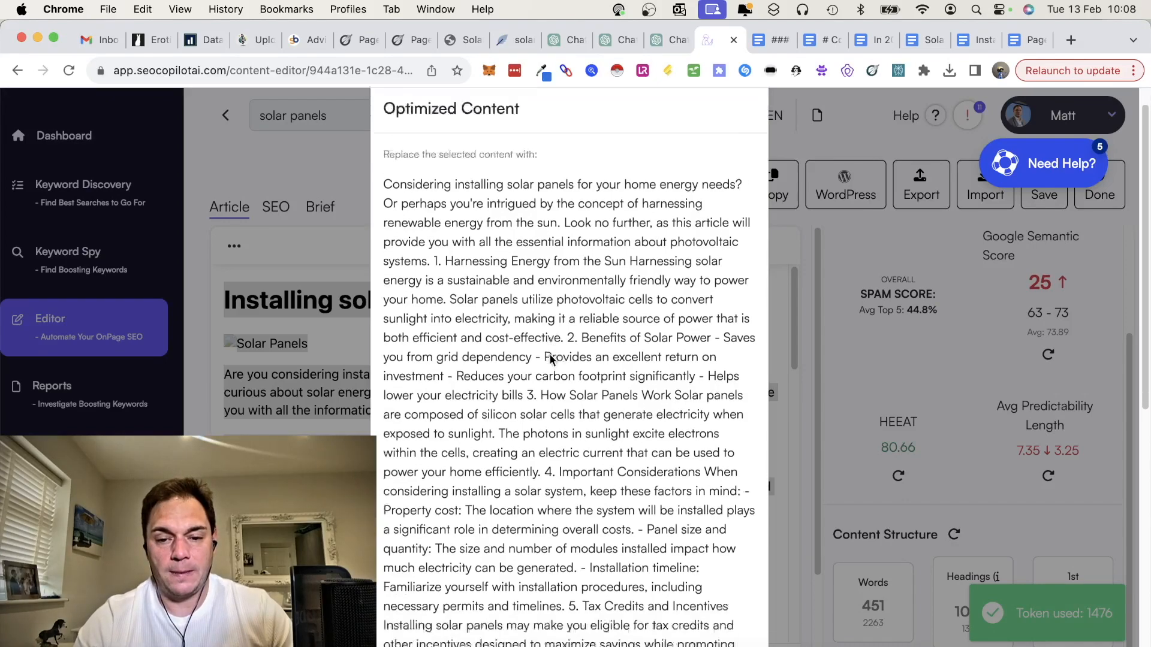
scroll(551, 354, up, 10)
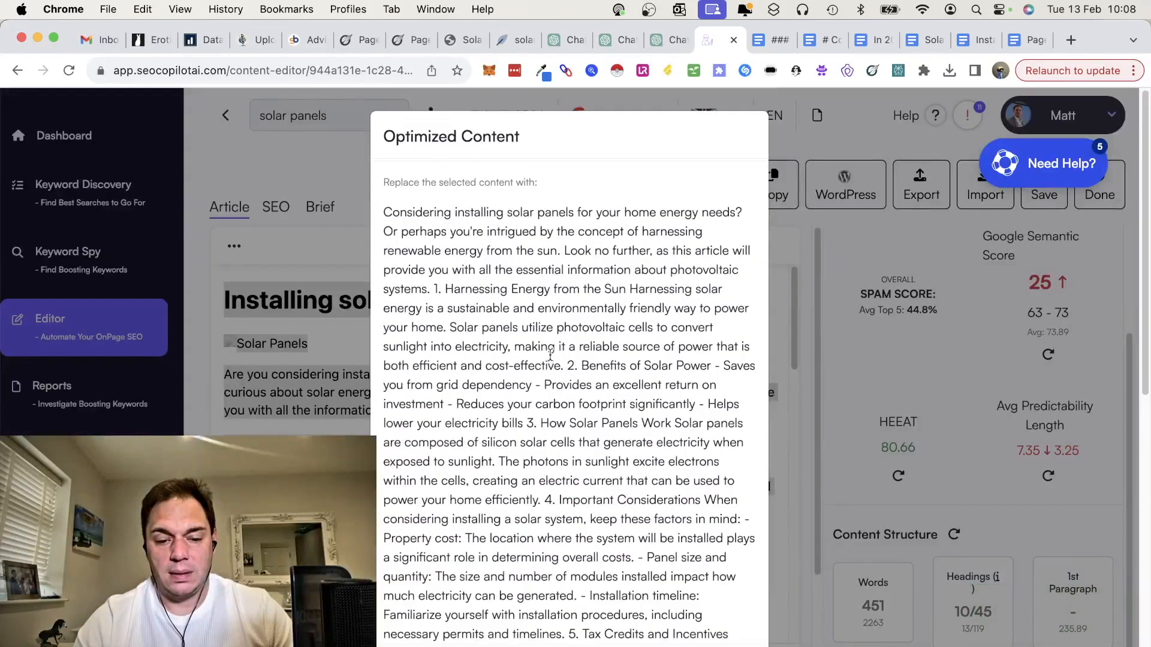
scroll(708, 502, down, 10)
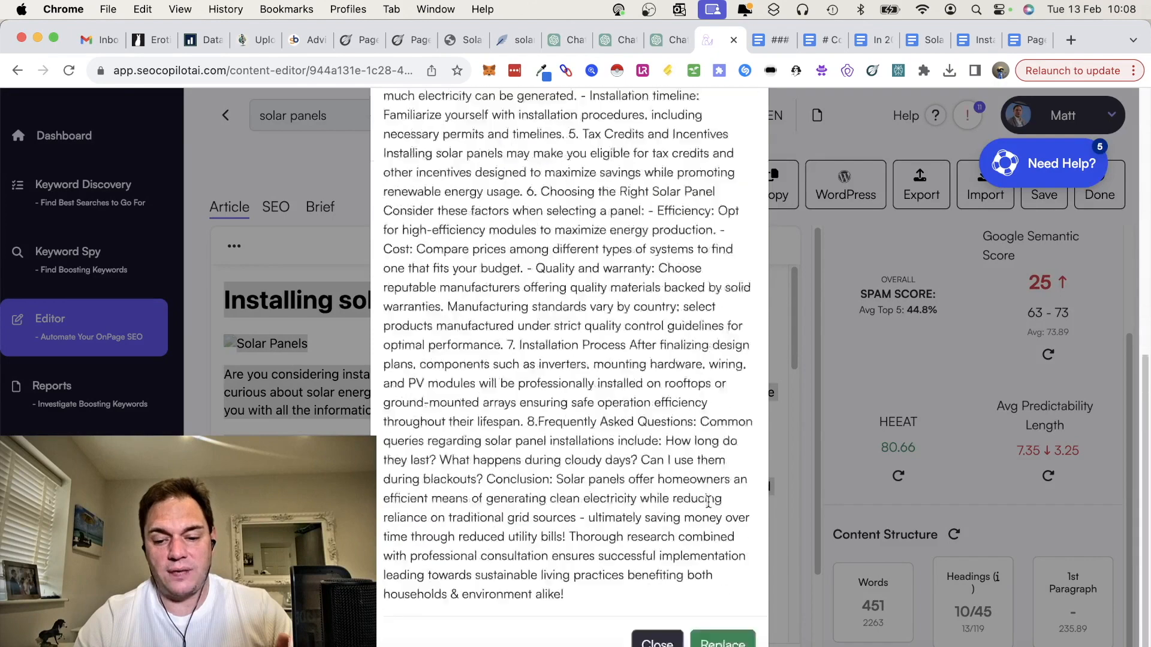
click(657, 624)
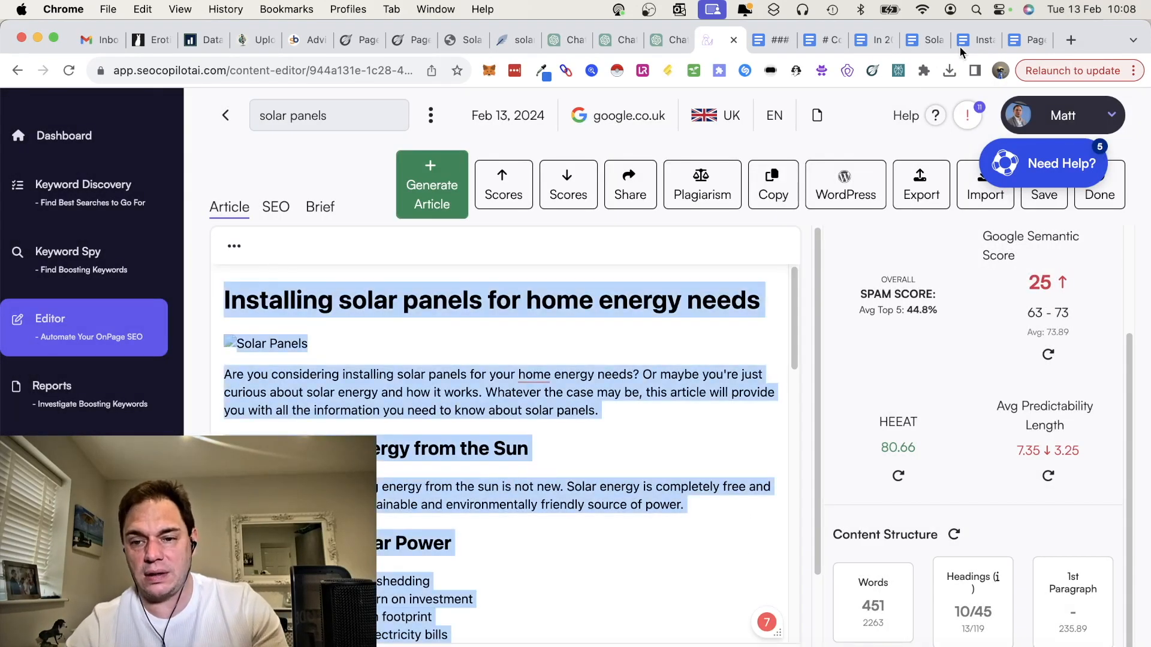
Step: Switch to the Keyword Spy SEO CoPilot document in Google Docs and check its word count
click(974, 38)
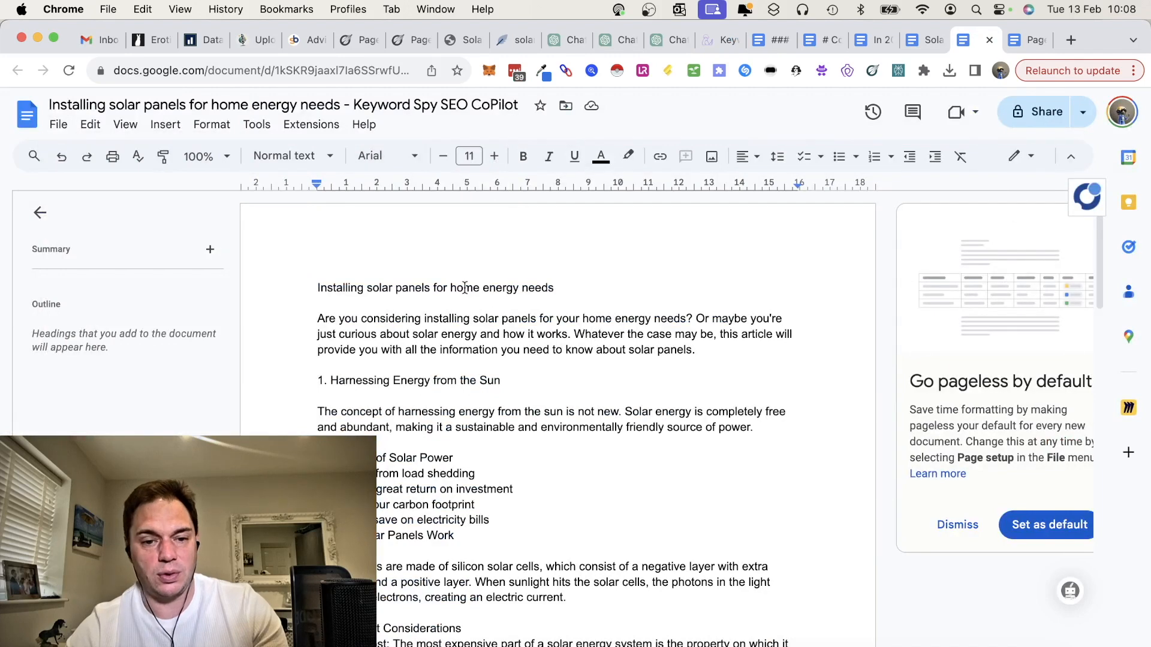
click(59, 124)
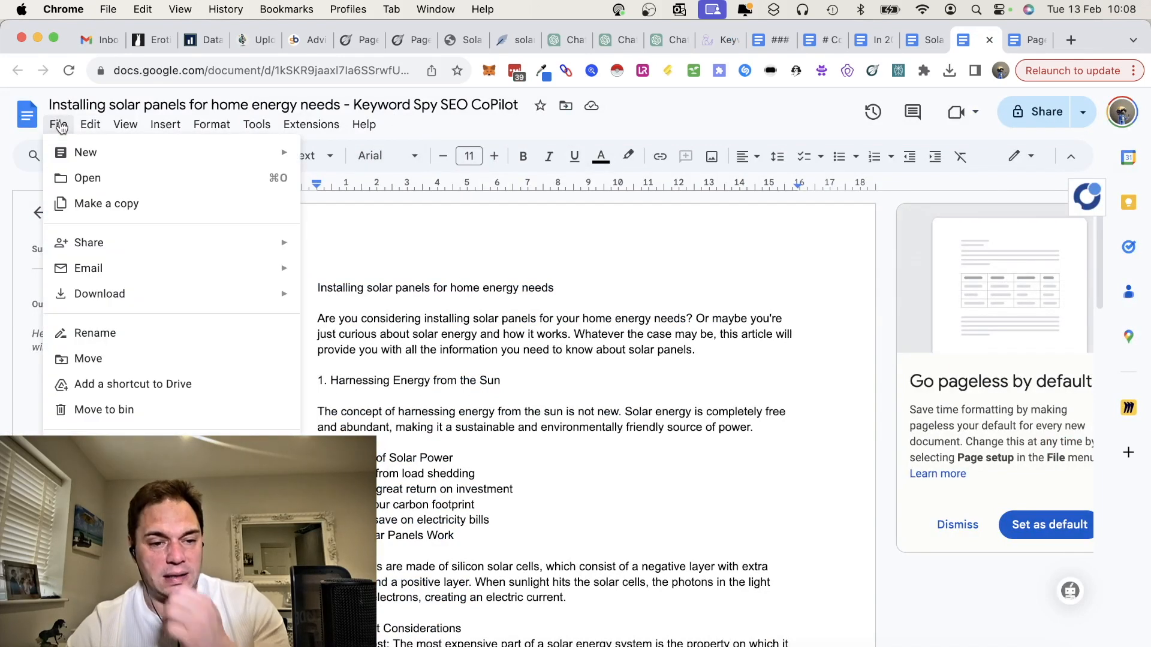
mouse_move(307, 127)
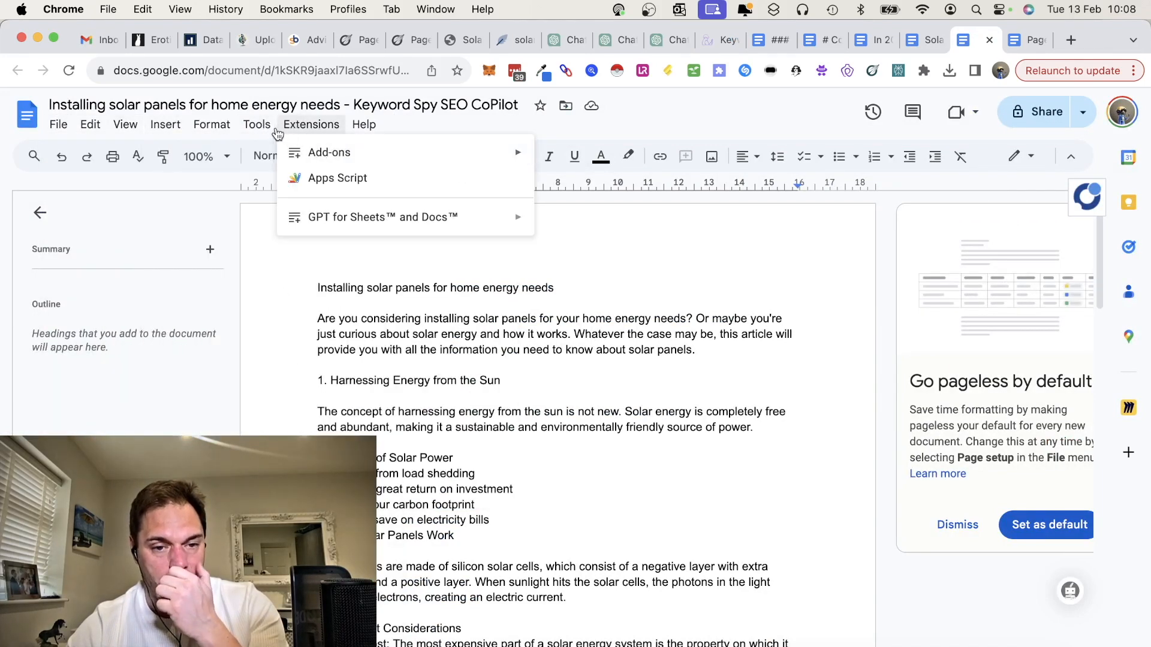
mouse_move(263, 128)
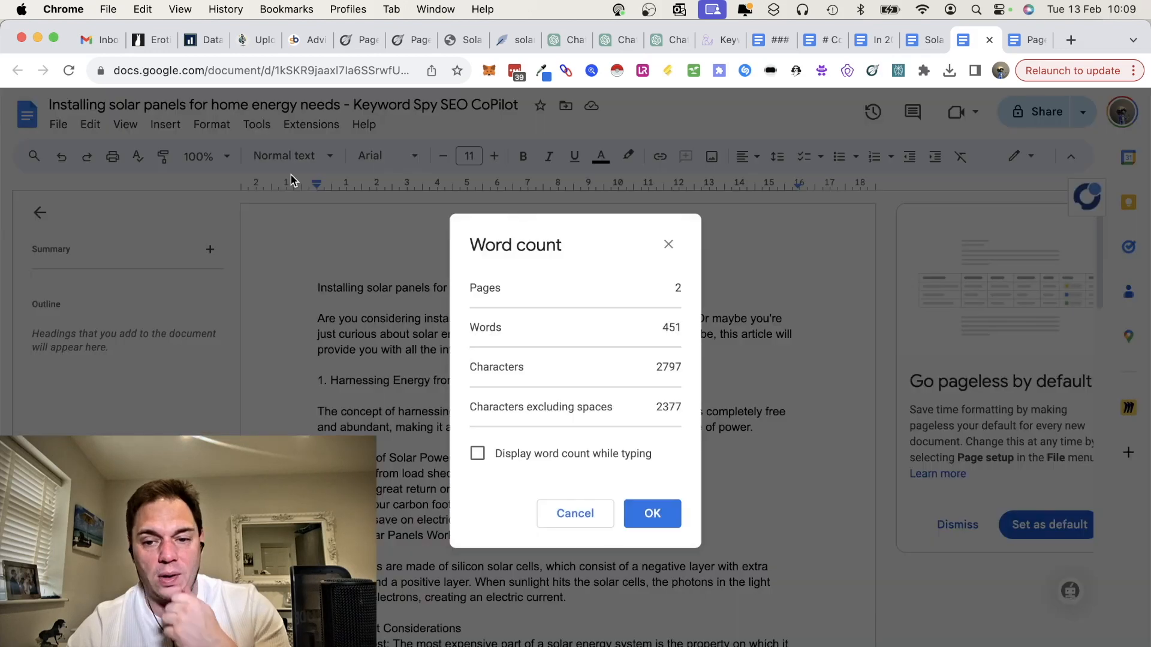
click(294, 179)
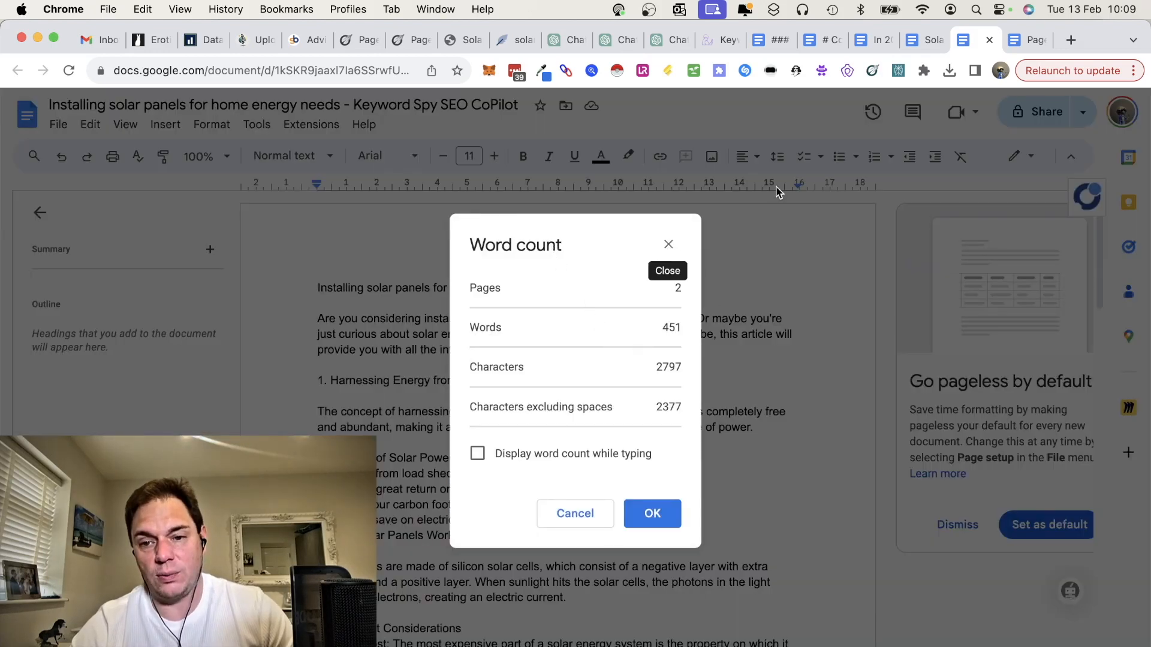
Step: Open the Page optimizer pro content document, read its introduction and first section, and dismiss the image retrieval error
click(920, 40)
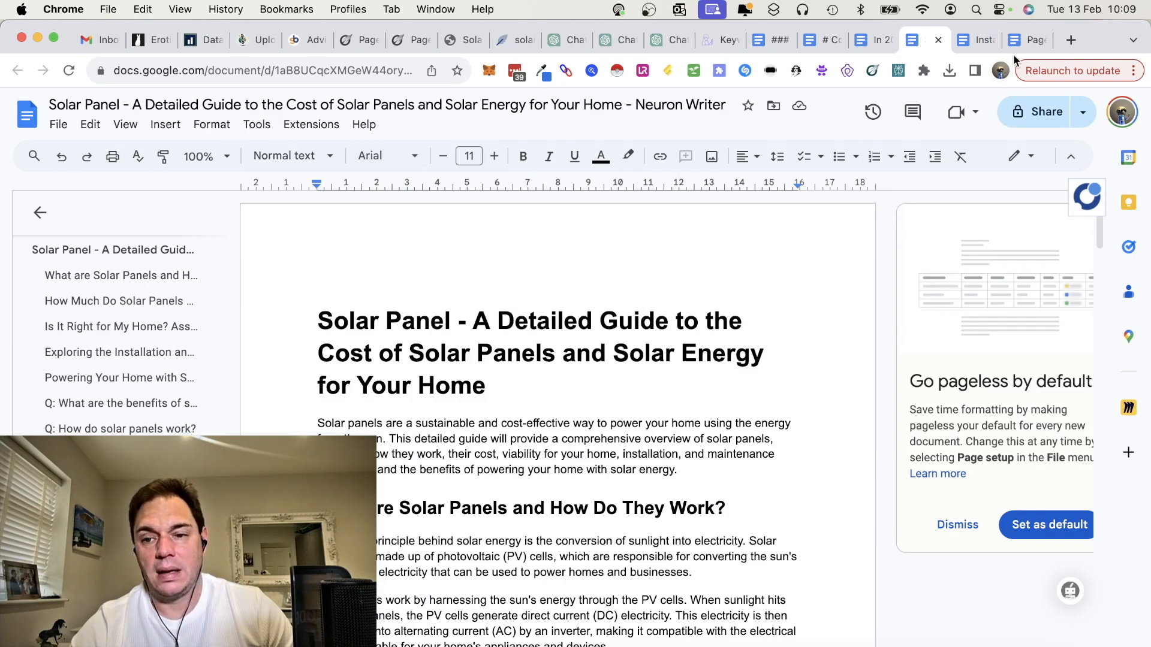
click(1028, 40)
scroll(659, 442, down, 3)
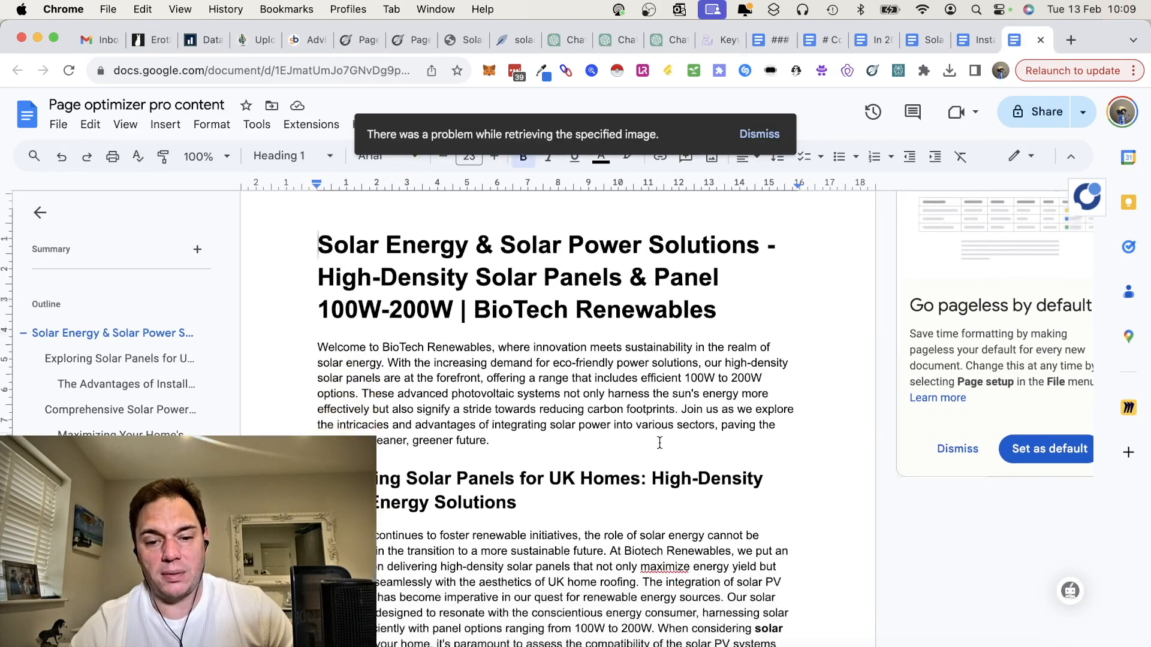
scroll(659, 443, down, 7)
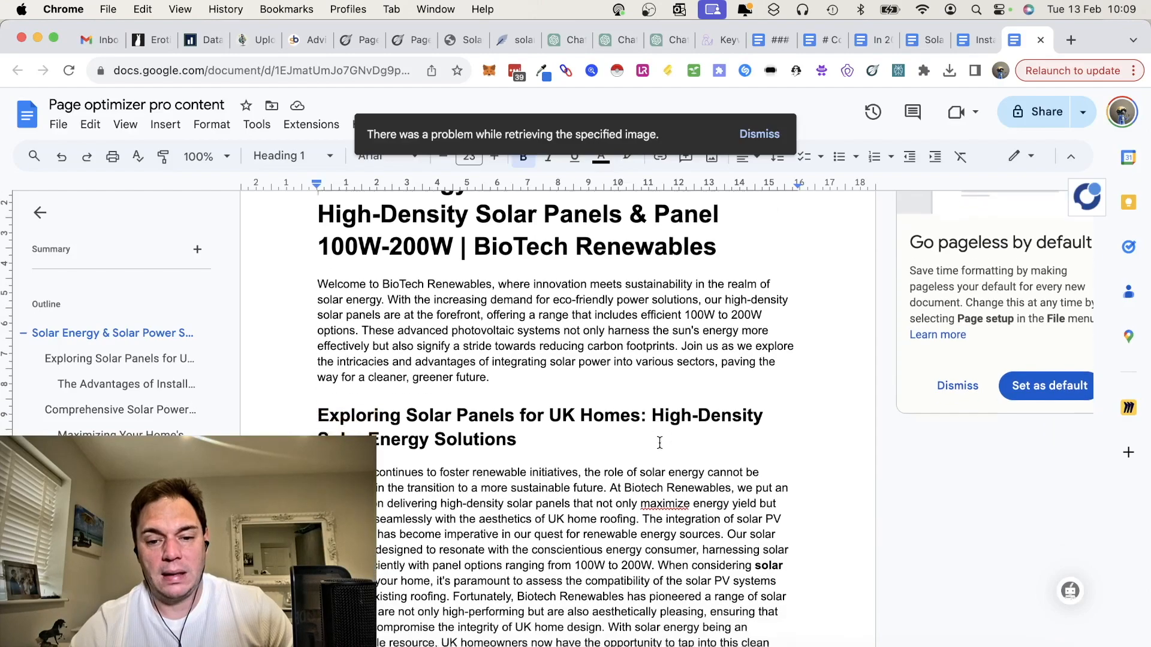
scroll(660, 443, down, 5)
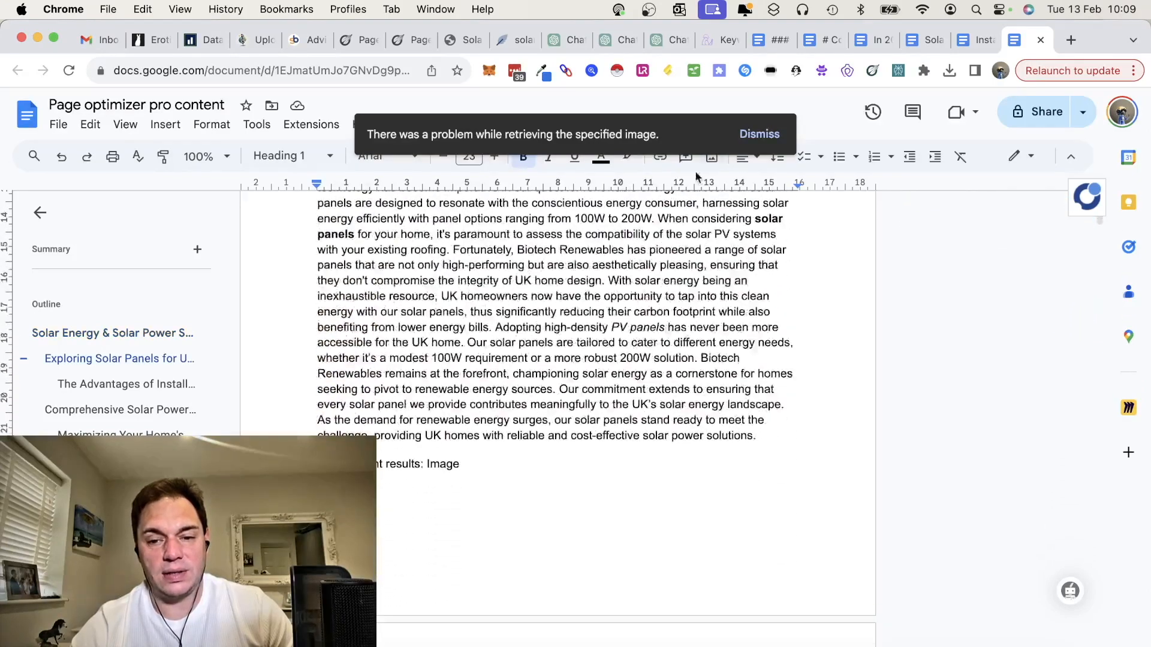
click(757, 134)
Step: Read through the Page optimizer pro article's lists, section headings and savings table, and return to its main title
scroll(637, 455, down, 20)
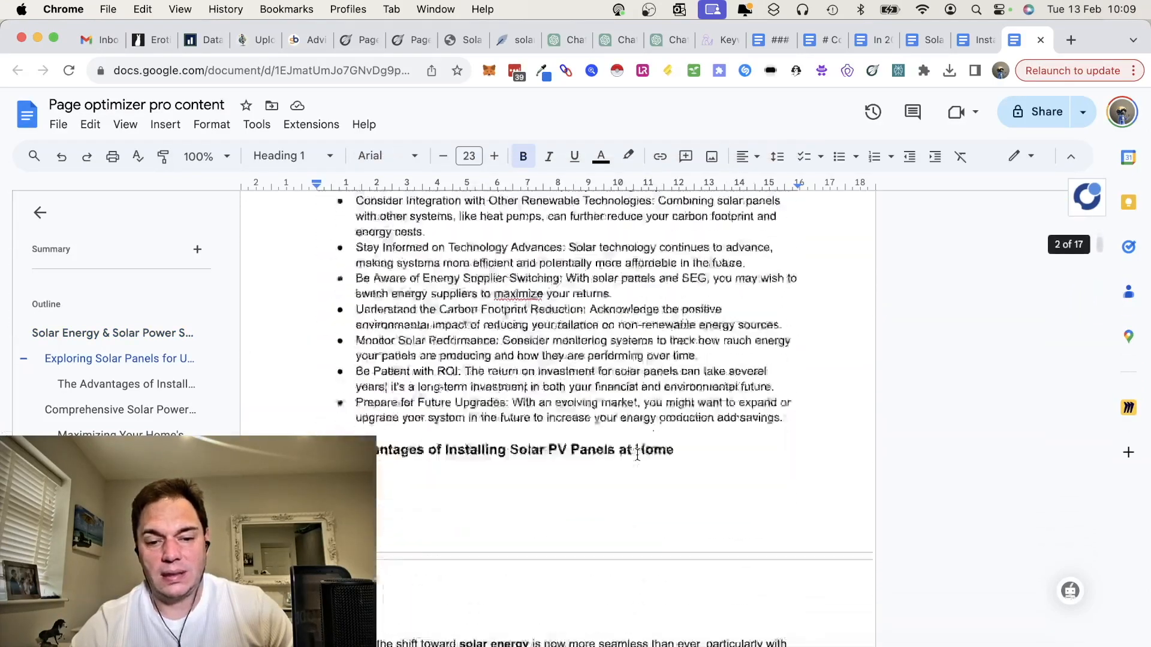
scroll(637, 454, down, 20)
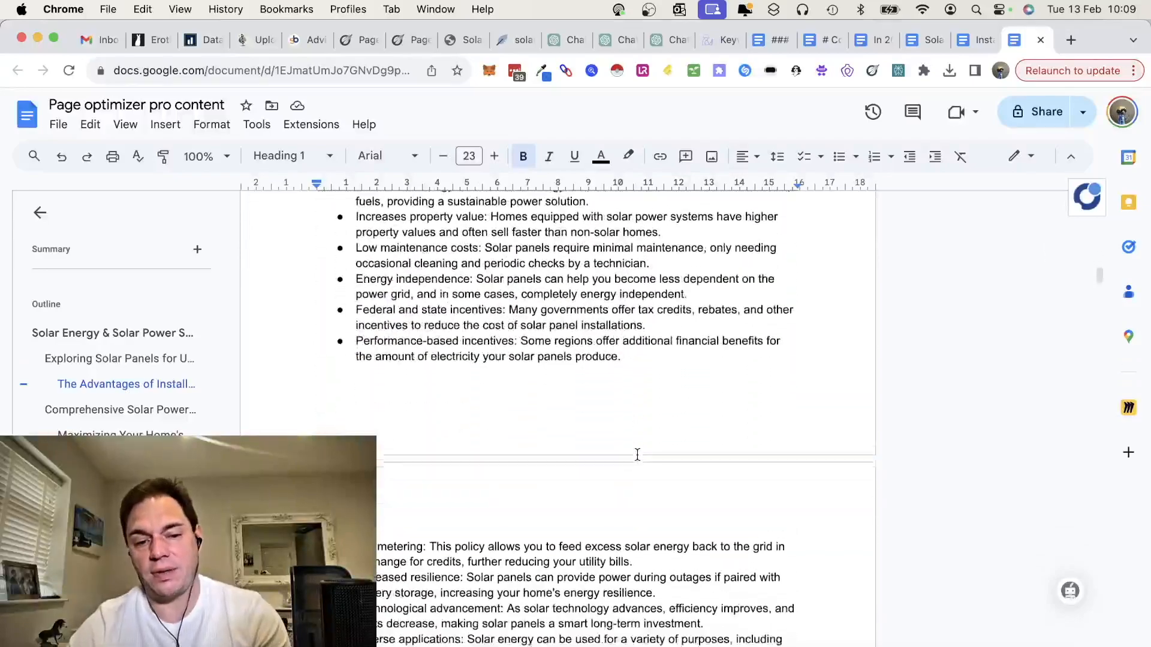
scroll(638, 454, down, 10)
scroll(638, 455, up, 15)
scroll(637, 455, down, 20)
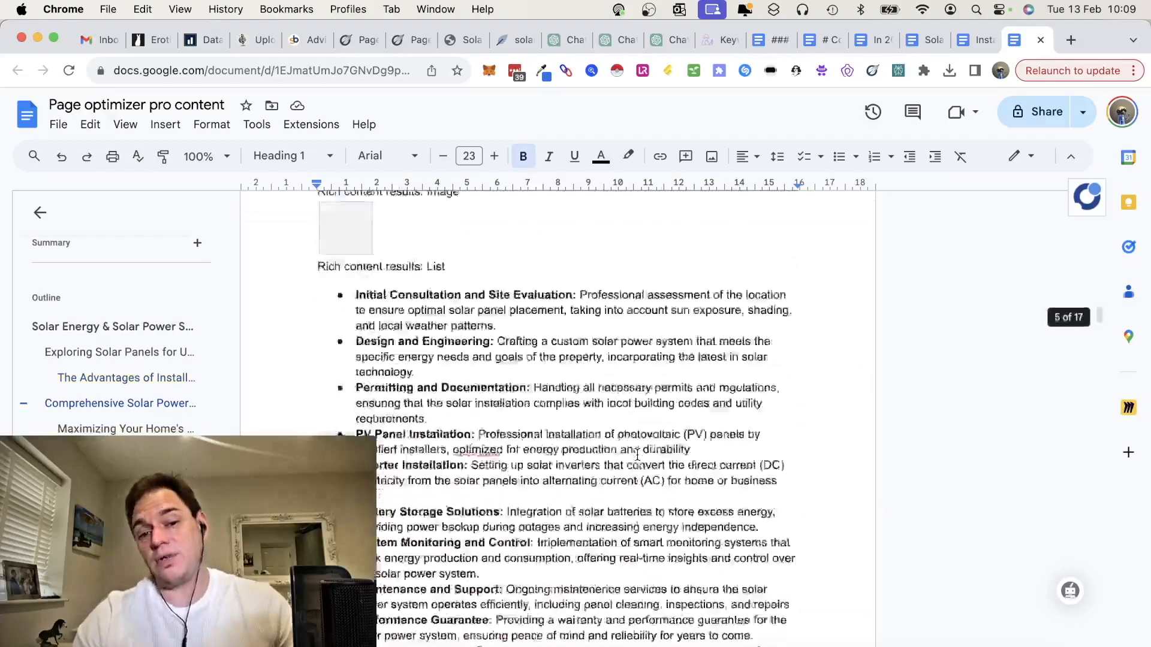
scroll(639, 447, down, 15)
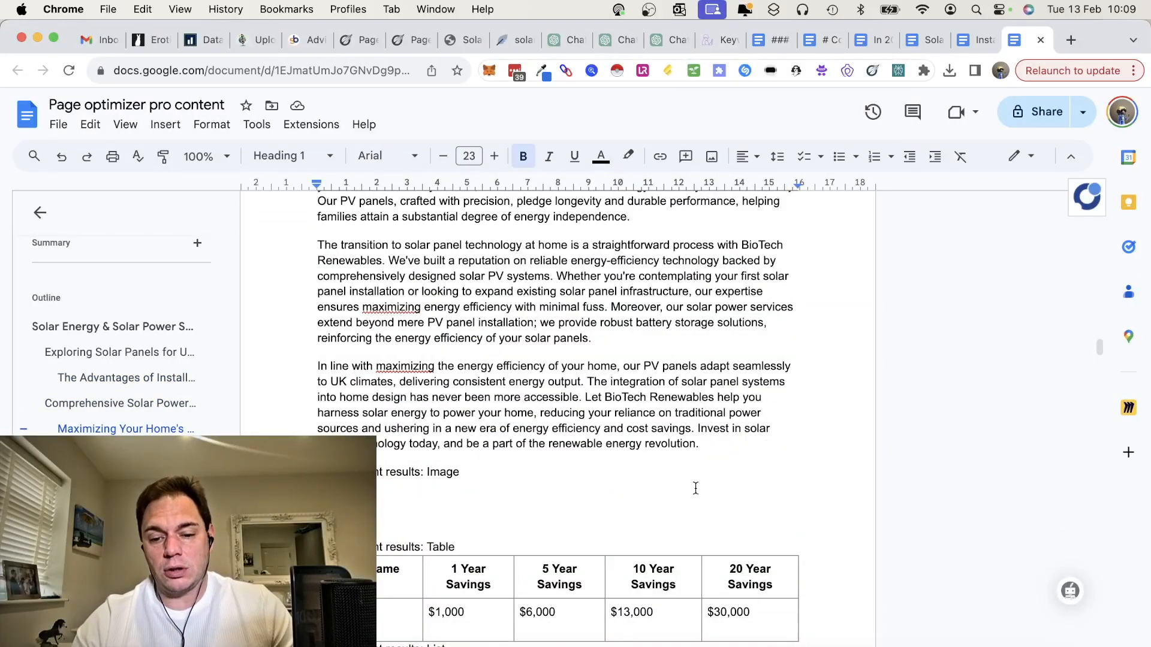
scroll(696, 488, down, 20)
scroll(695, 489, down, 20)
scroll(696, 487, up, 20)
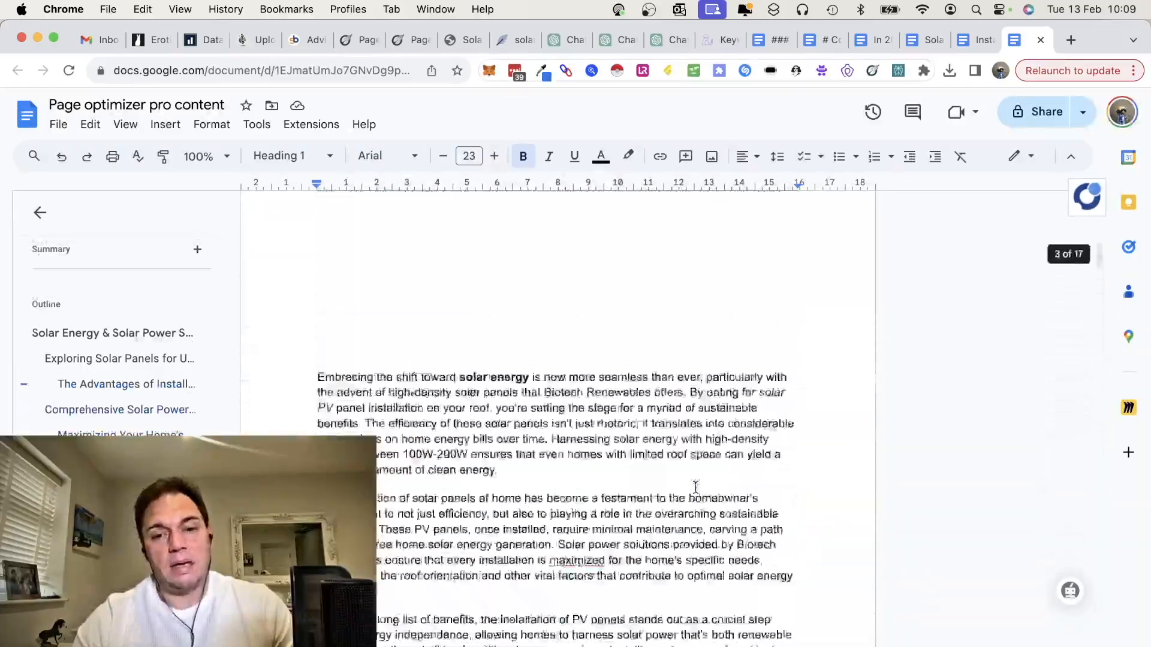
scroll(695, 487, up, 10)
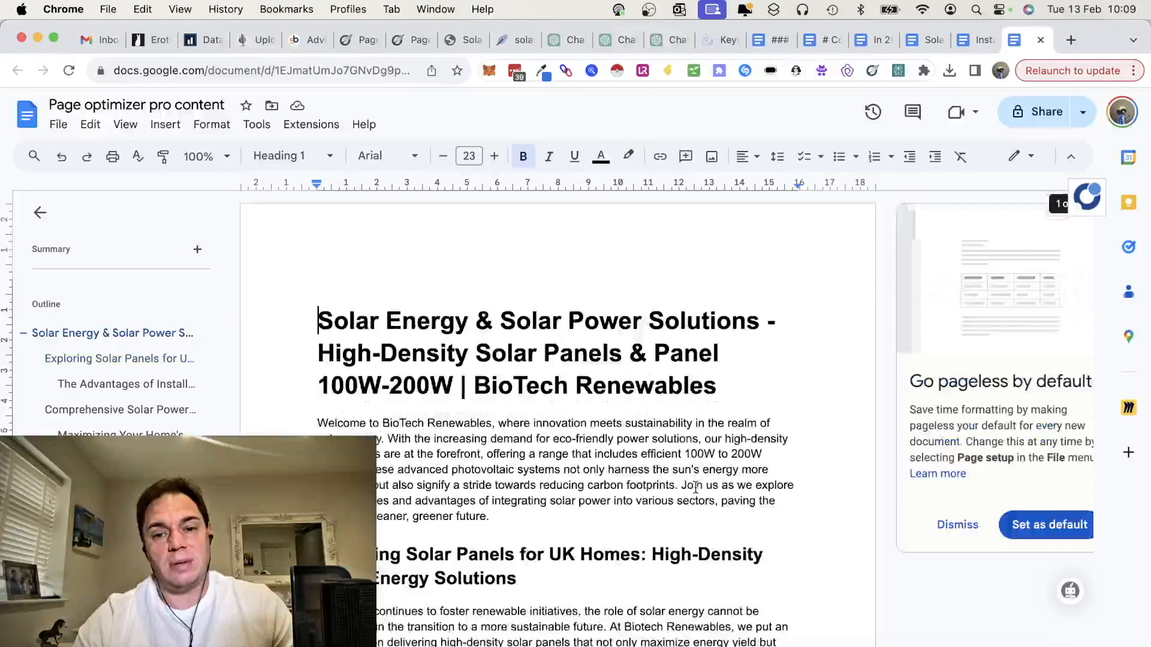
Step: Switch to the solar panels article in NeuronWriter and check its content score and competitor word count figures
click(513, 42)
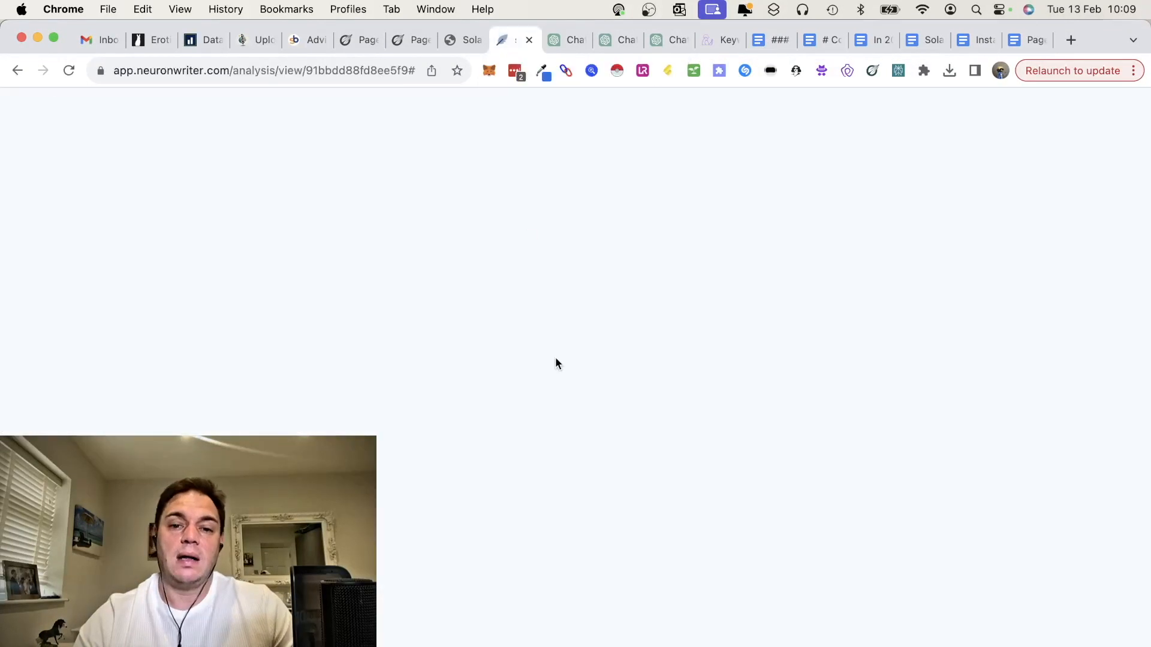
scroll(623, 372, up, 5)
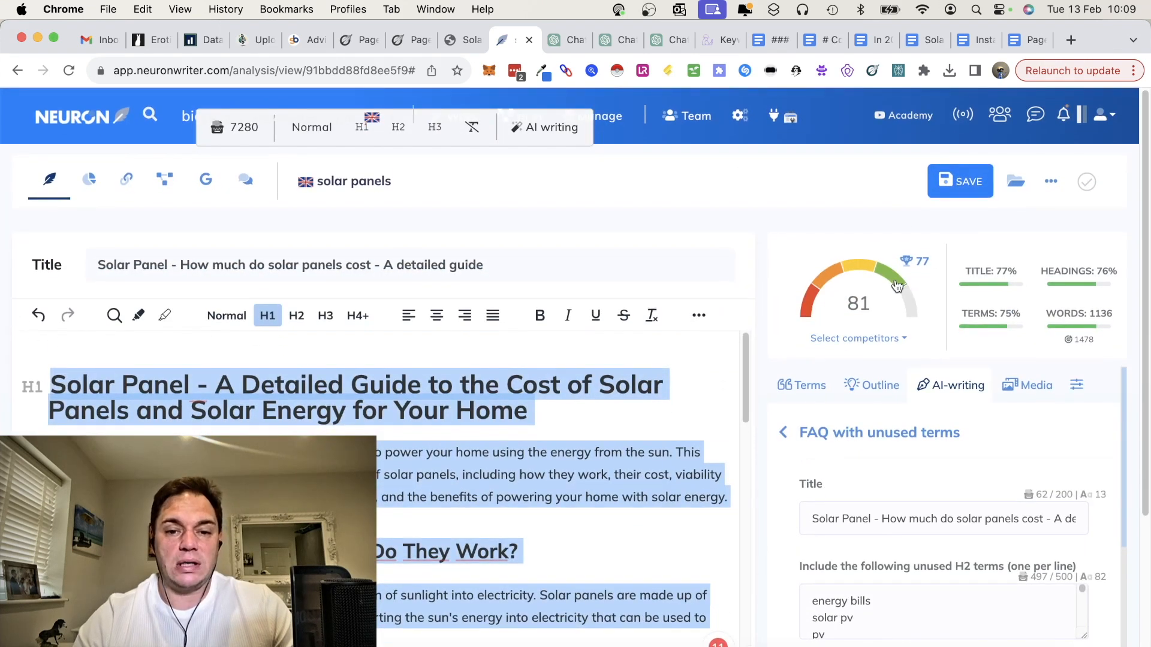
mouse_move(1067, 316)
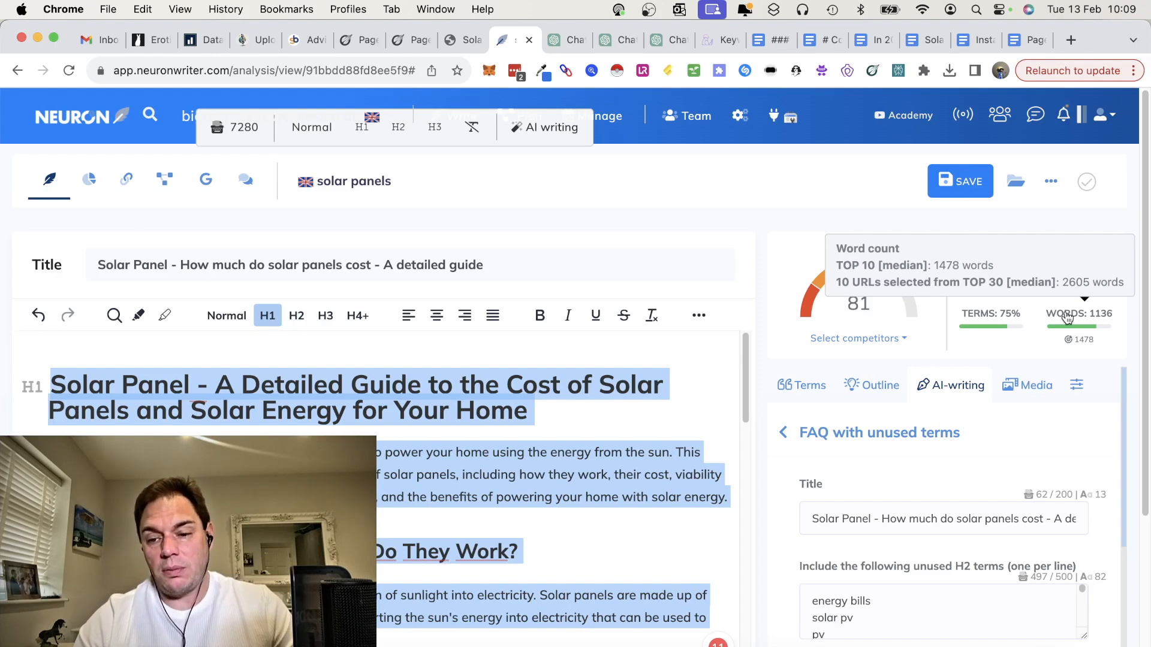
Step: Return to the Page optimizer pro document, reread its tips list and solar power services section, and switch to the PageOptimizer Pro AI Writer
click(1017, 41)
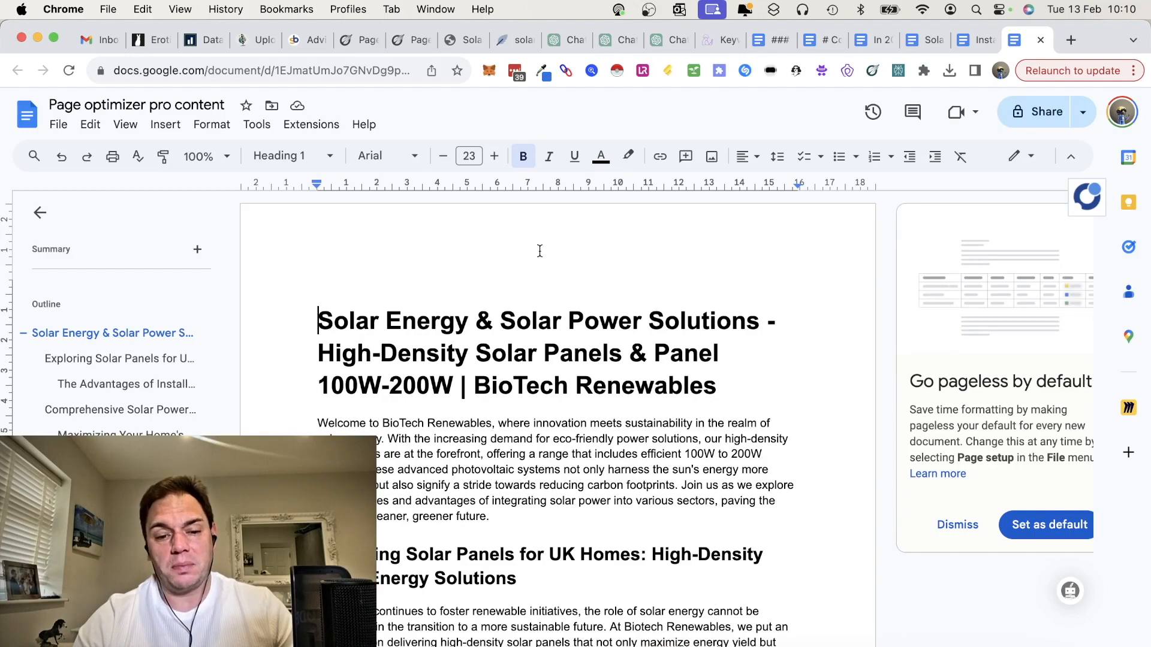
scroll(540, 250, down, 20)
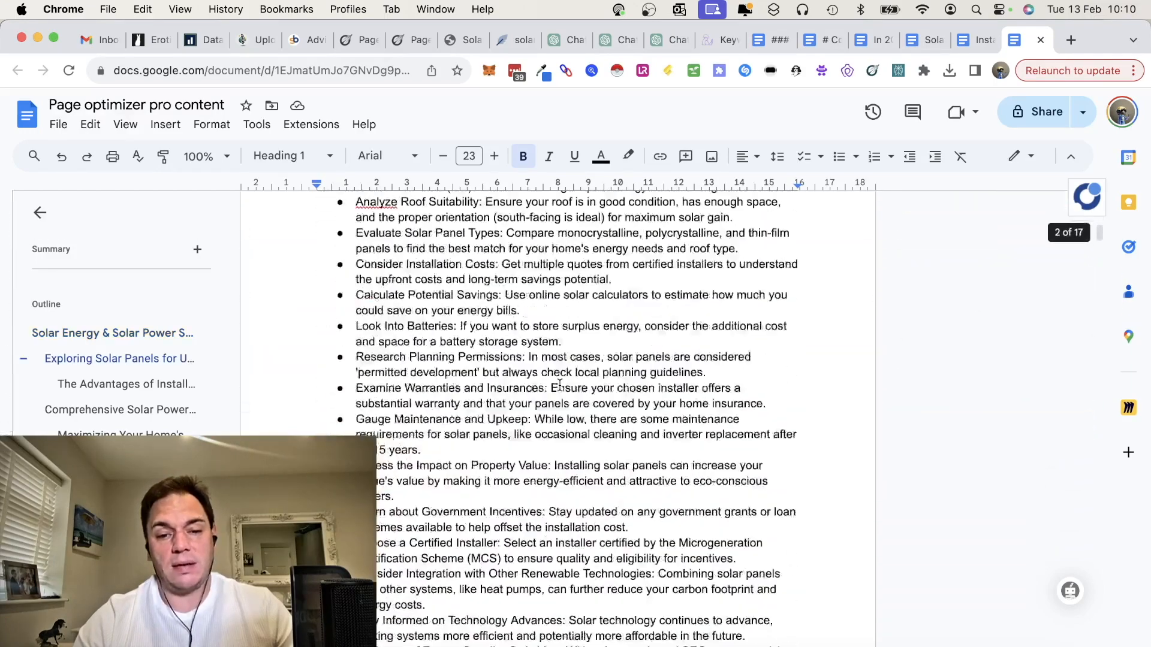
scroll(559, 384, up, 5)
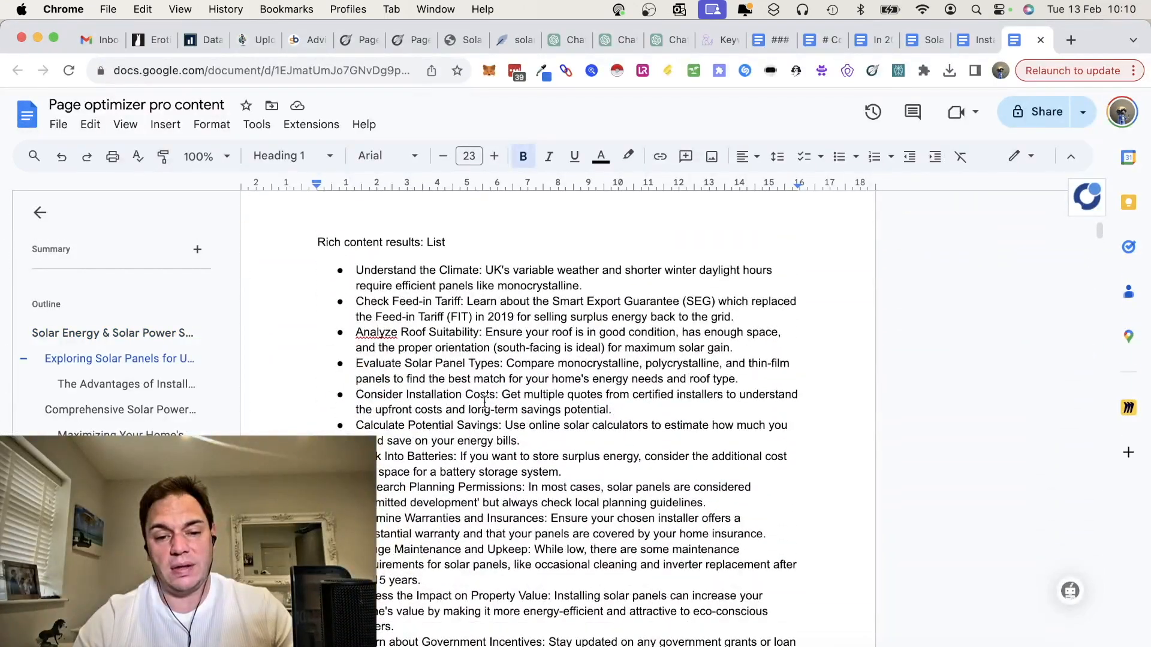
scroll(485, 401, down, 15)
scroll(485, 401, down, 20)
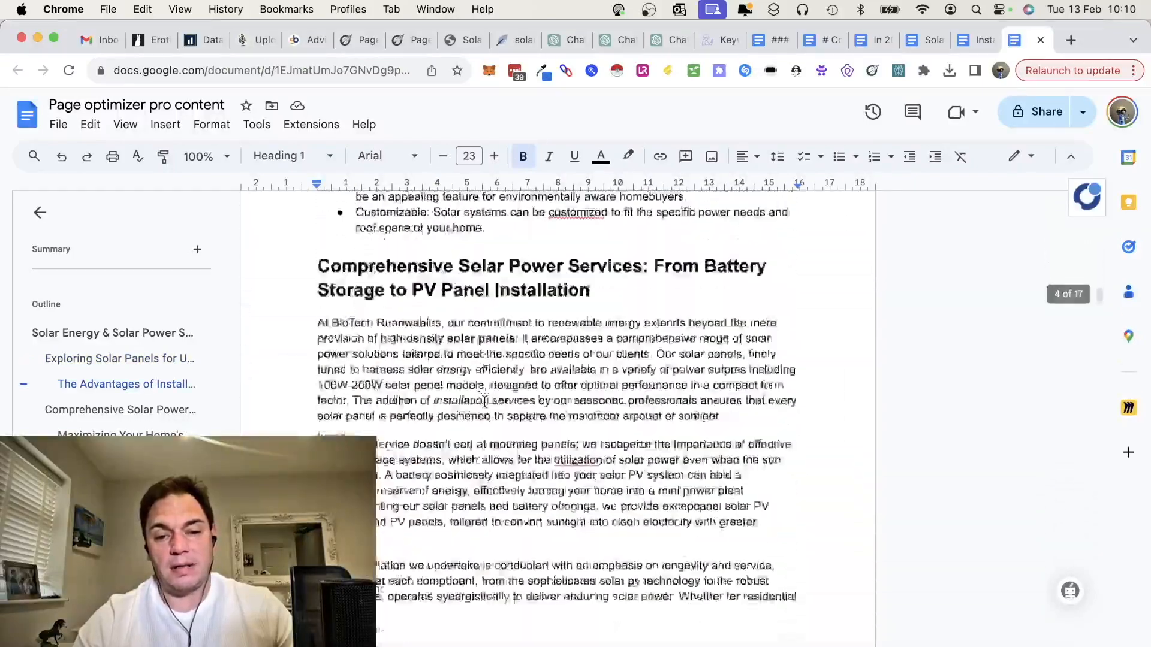
scroll(484, 401, down, 10)
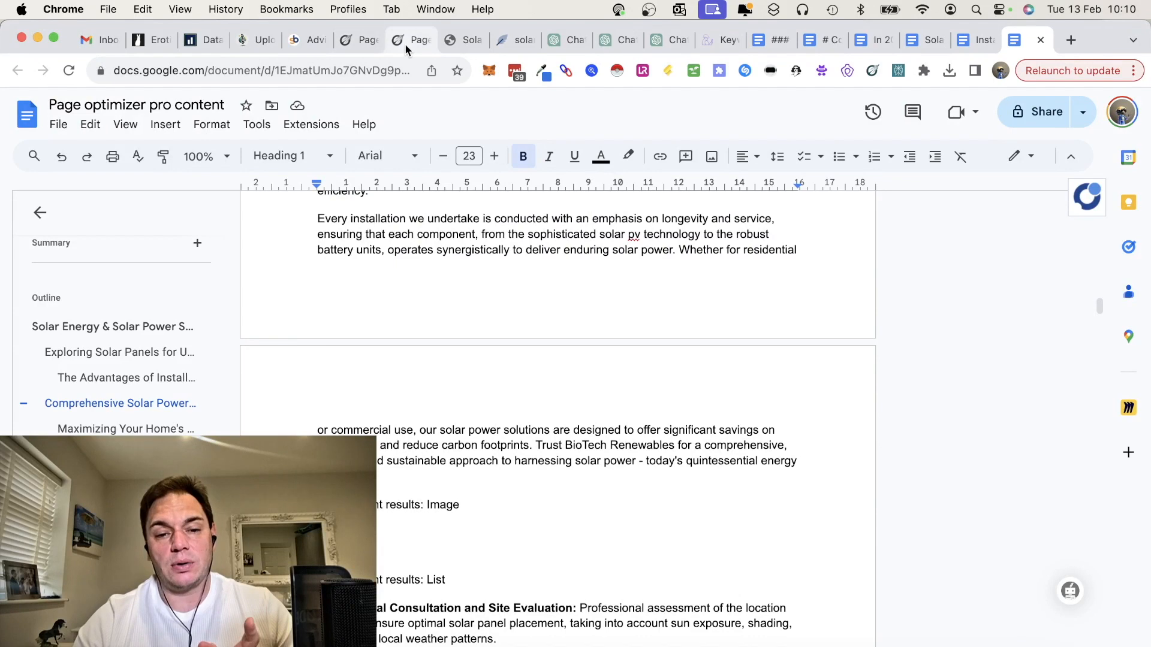
click(410, 40)
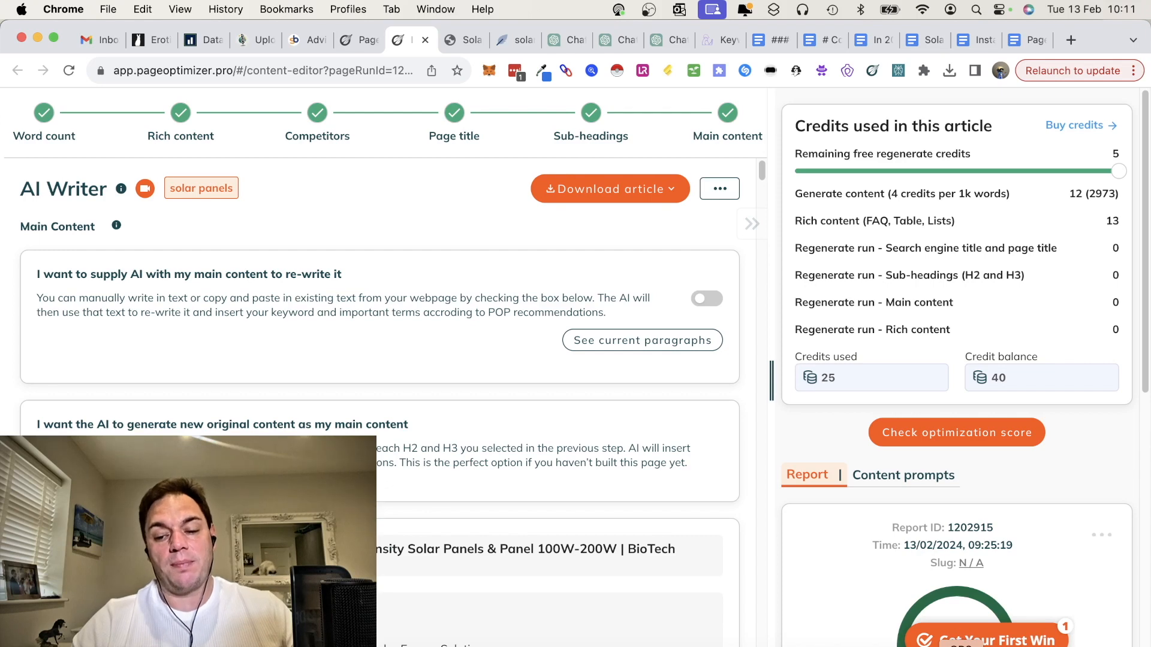
click(962, 646)
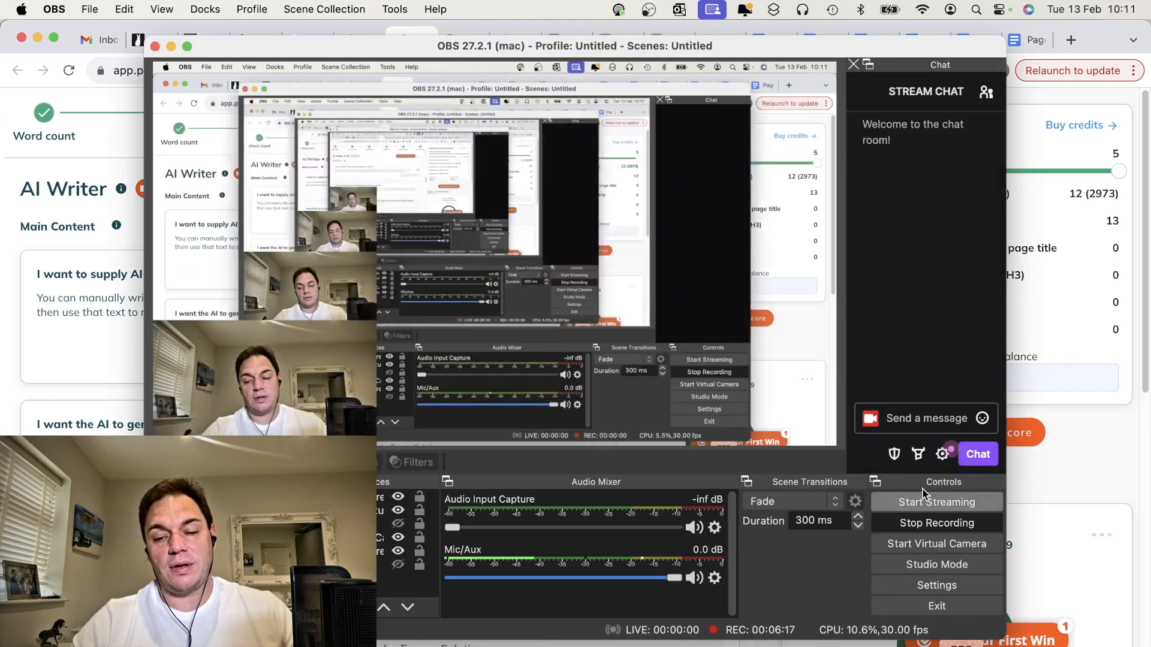